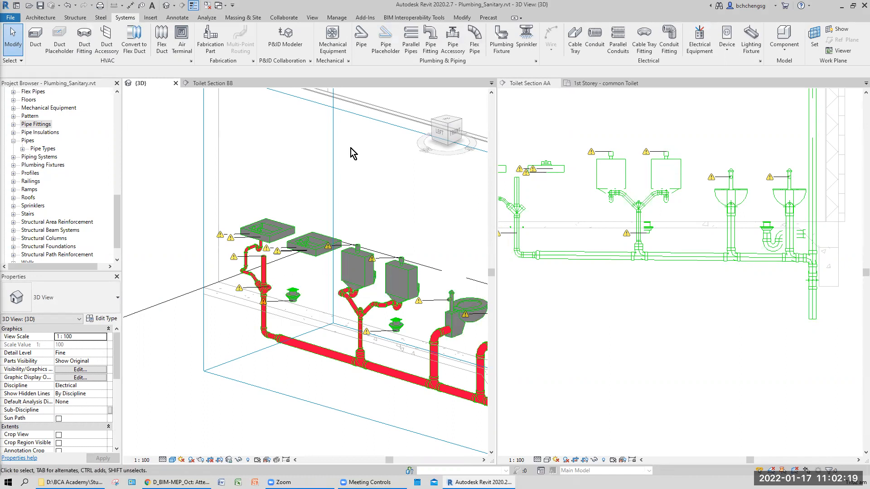
# Clear the pipe disconnect markers with Show Disconnects, keeping Pipe checked
pyautogui.click(209, 18)
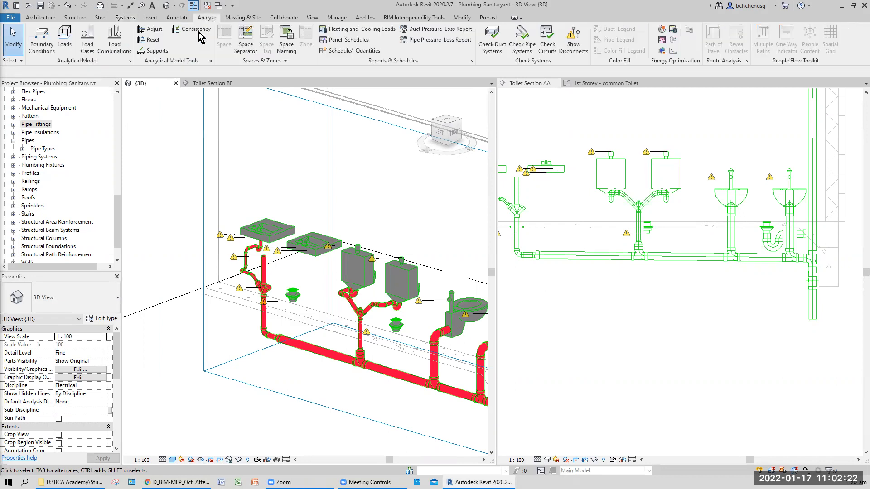
pyautogui.click(574, 45)
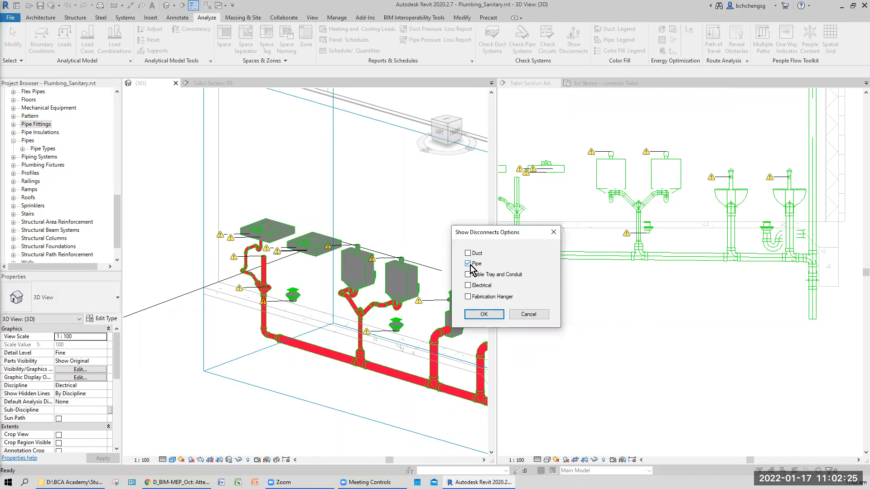
pyautogui.click(485, 314)
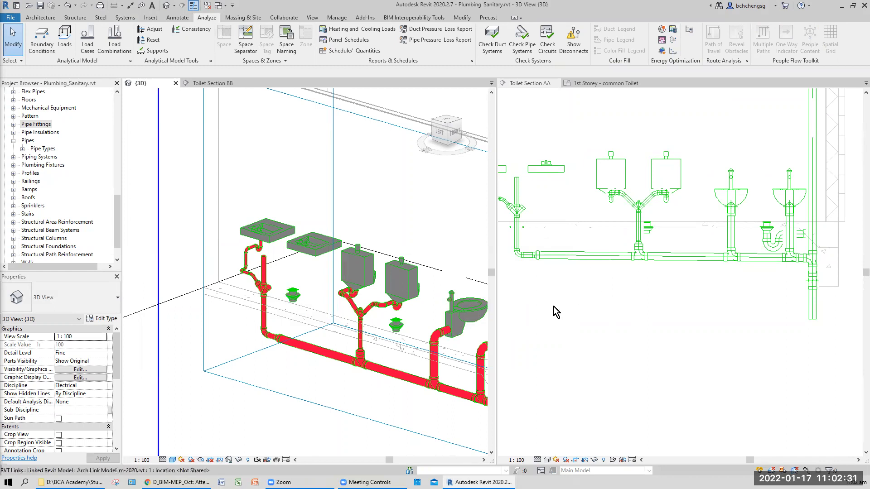
pyautogui.click(551, 290)
# Mirror the left lavatory's drain pipes across the vertical stack to the right basin in Toilet Section AA
pyautogui.scroll(5, 542, 228)
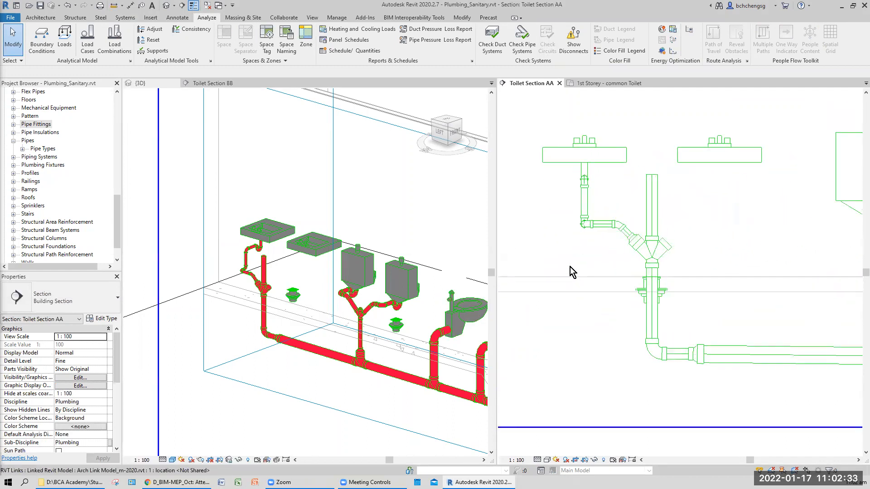
pyautogui.moveTo(558, 116); pyautogui.dragTo(639, 262)
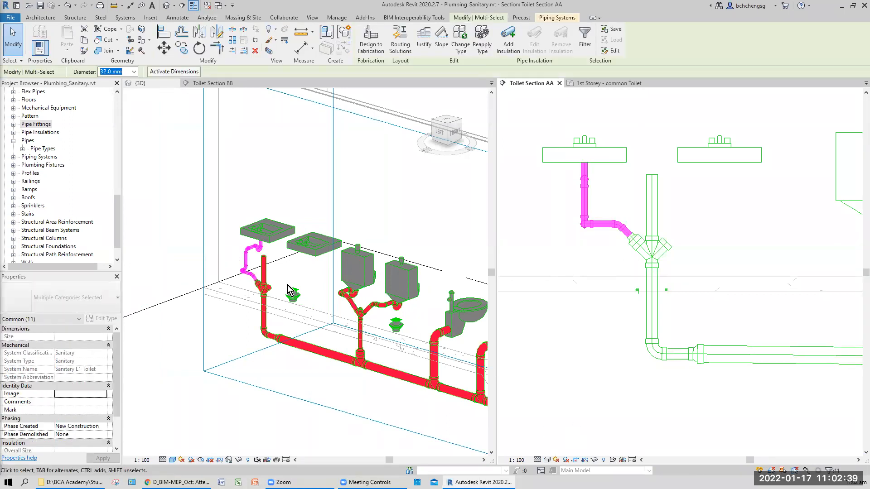
pyautogui.click(713, 208)
pyautogui.moveTo(585, 208); pyautogui.dragTo(639, 252)
pyautogui.click(200, 36)
pyautogui.click(655, 210)
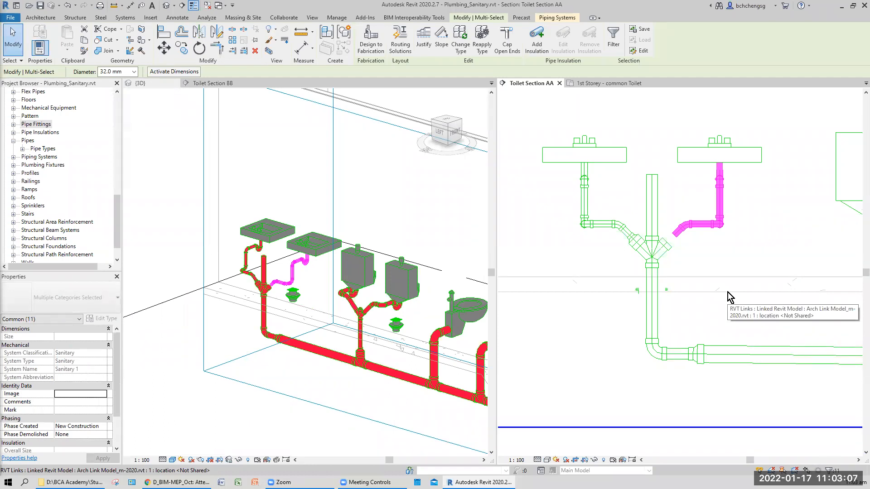
# Connect the right basin's short angled branch pipe onto the double wye's branch connector
pyautogui.click(756, 230)
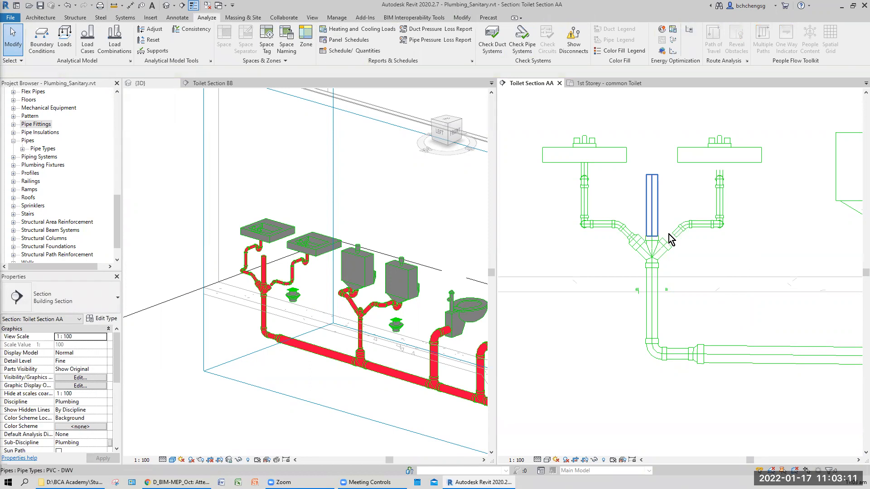
pyautogui.scroll(5, 678, 249)
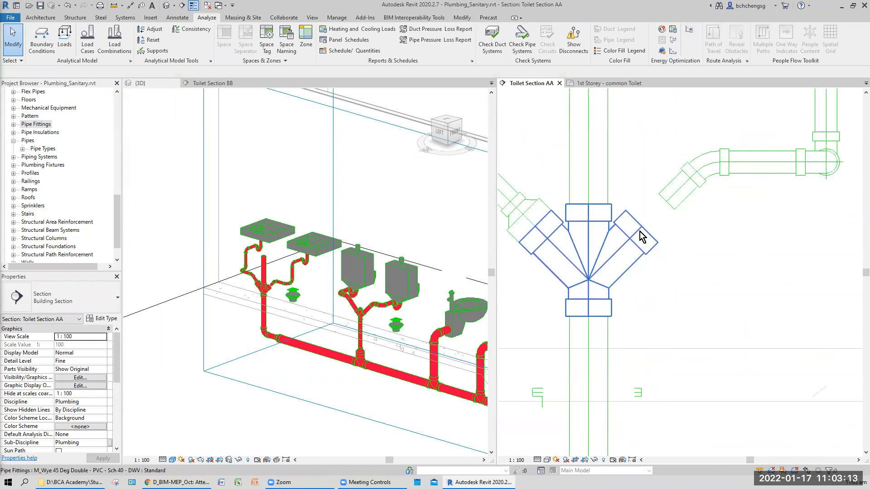
pyautogui.click(667, 204)
pyautogui.moveTo(666, 203); pyautogui.dragTo(642, 226)
pyautogui.moveTo(689, 266); pyautogui.dragTo(688, 266)
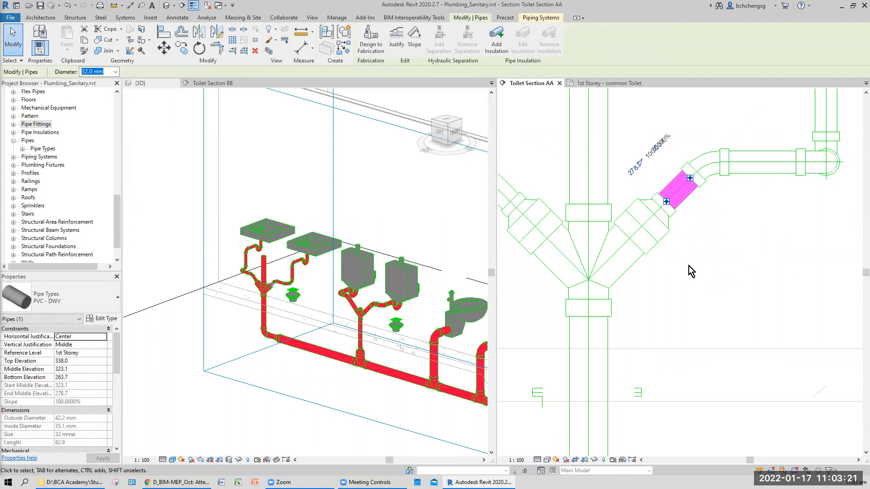
pyautogui.click(706, 270)
# Remove the vertical pipe stub above the wye and select the existing plug fitting
pyautogui.scroll(-2, 706, 270)
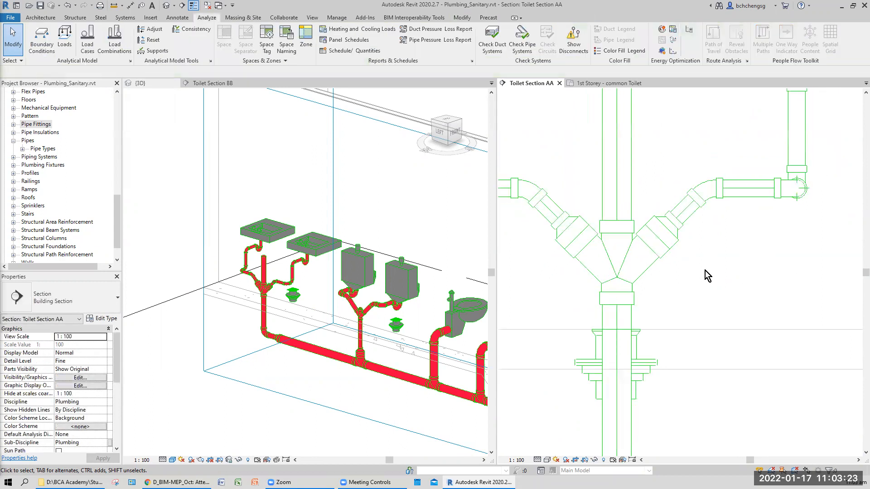
pyautogui.click(643, 167)
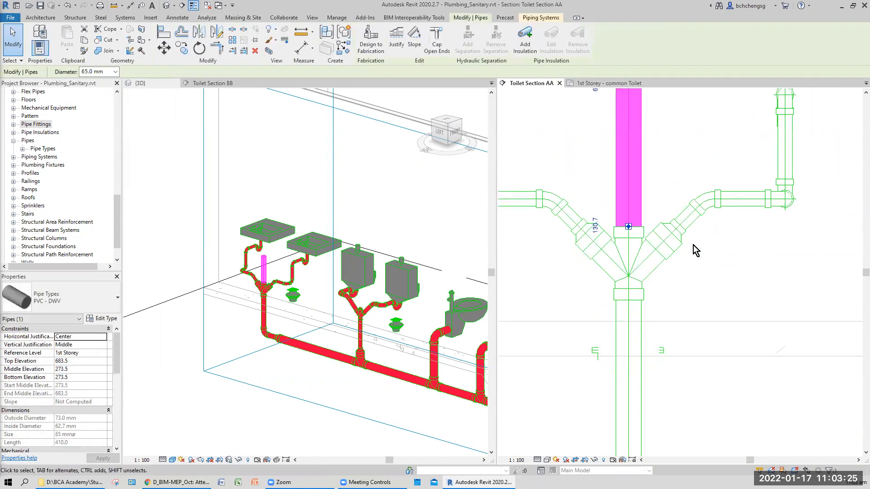
pyautogui.click(693, 246)
pyautogui.scroll(-2, 636, 270)
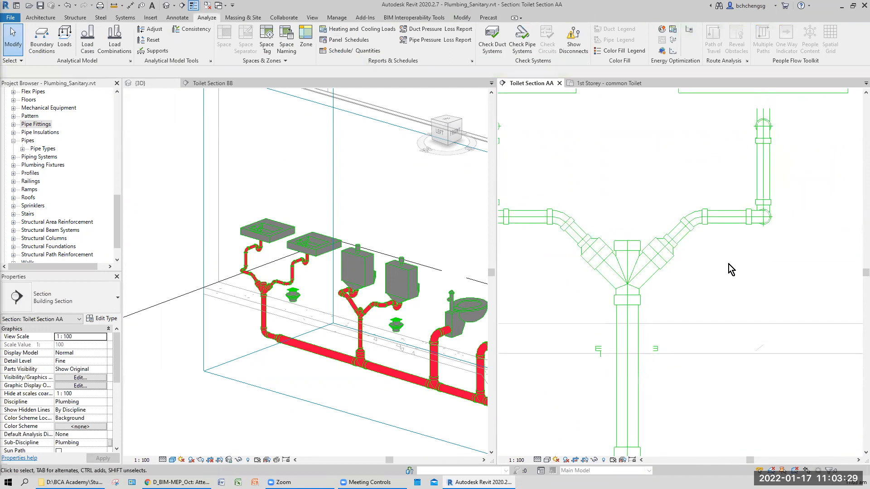
pyautogui.scroll(-5, 729, 265)
pyautogui.moveTo(707, 265); pyautogui.dragTo(622, 250, button='middle')
pyautogui.click(779, 213)
# Place a 50 mm PVC plug on the wye's open top using Create Similar from the existing M_Plug
pyautogui.rightClick(653, 219)
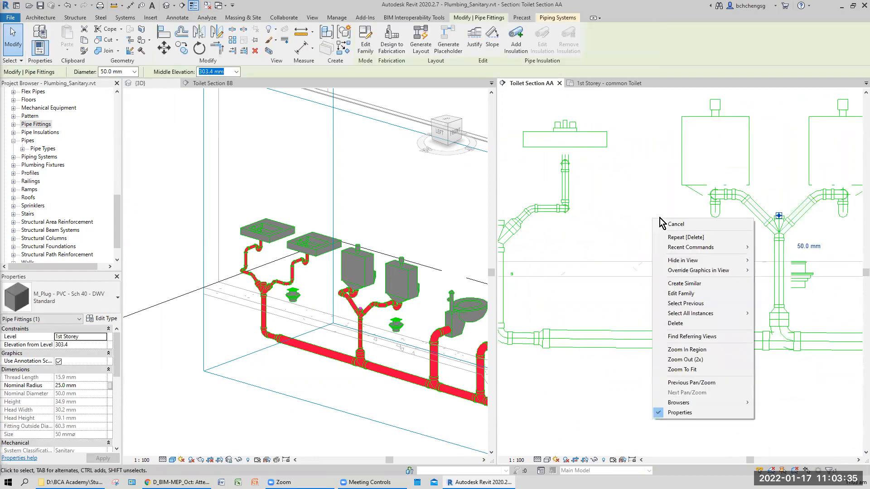
pyautogui.click(697, 284)
pyautogui.moveTo(582, 257); pyautogui.dragTo(712, 275, button='middle')
pyautogui.scroll(1, 626, 246)
pyautogui.scroll(4, 626, 246)
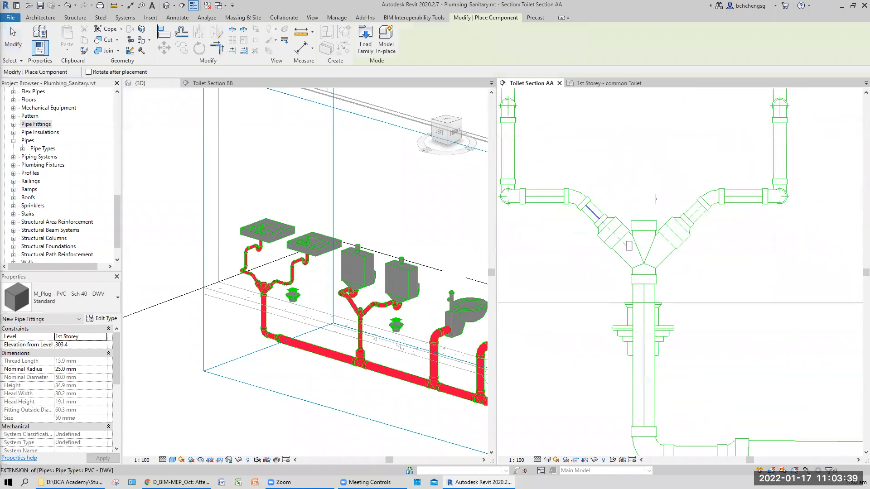
pyautogui.click(744, 264)
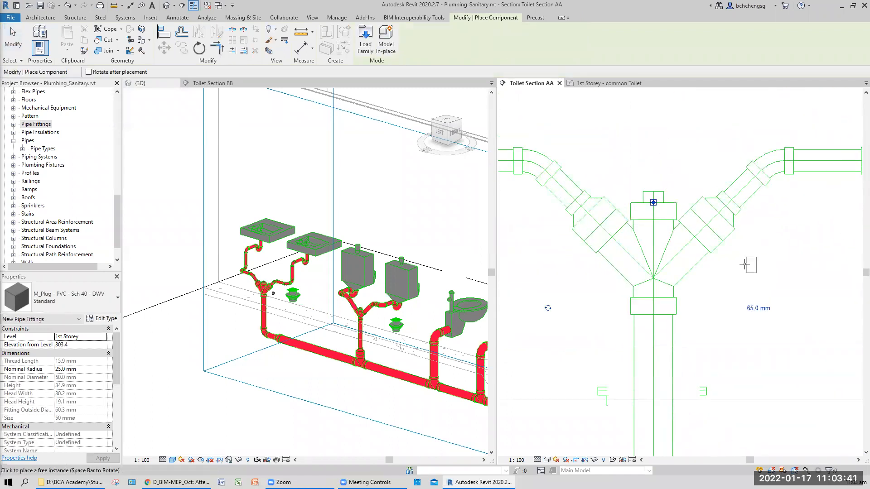
pyautogui.click(19, 44)
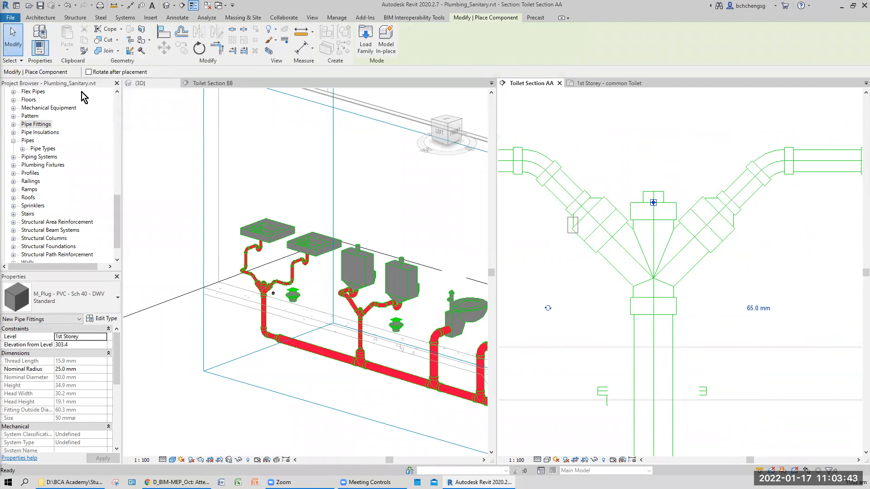
pyautogui.scroll(2, 290, 305)
pyautogui.scroll(4, 290, 306)
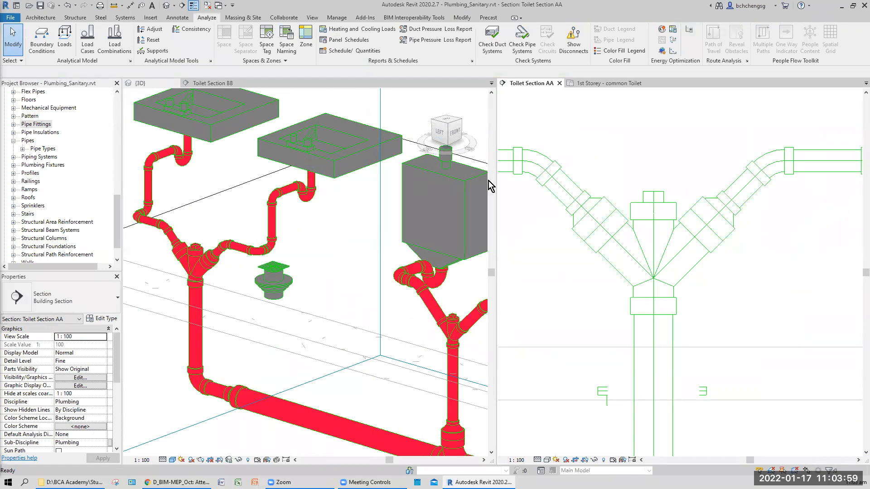
# Align the section line to the lower sink's centre in the 1st Storey common Toilet plan
pyautogui.click(613, 86)
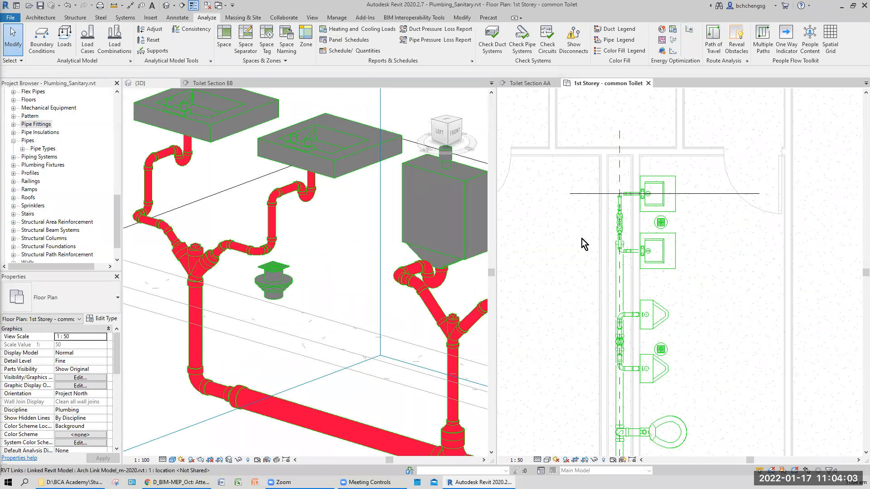
pyautogui.press('l')
pyautogui.click(664, 252)
pyautogui.click(690, 194)
pyautogui.press('Escape')
pyautogui.press('Escape')
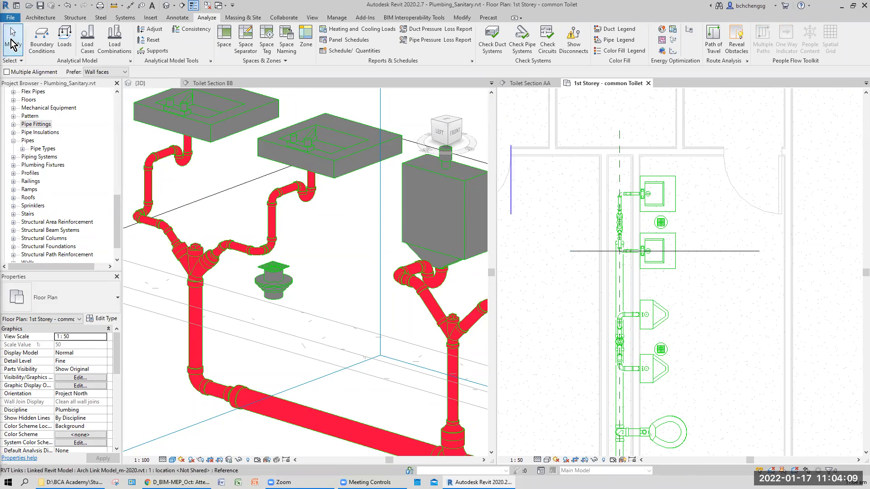
# Extend the trap's 32 mm tailpipe to 148.2 mm in Toilet Section BB
pyautogui.click(212, 84)
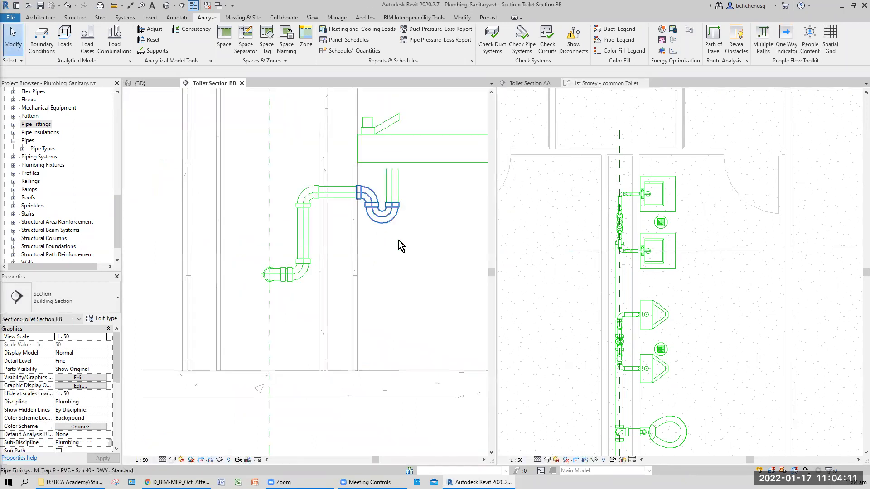
pyautogui.scroll(3, 408, 167)
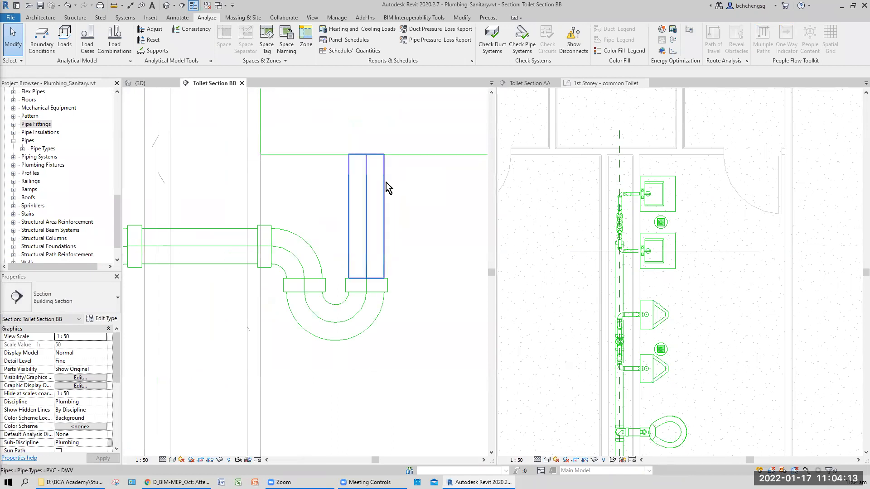
pyautogui.moveTo(363, 157); pyautogui.dragTo(367, 154)
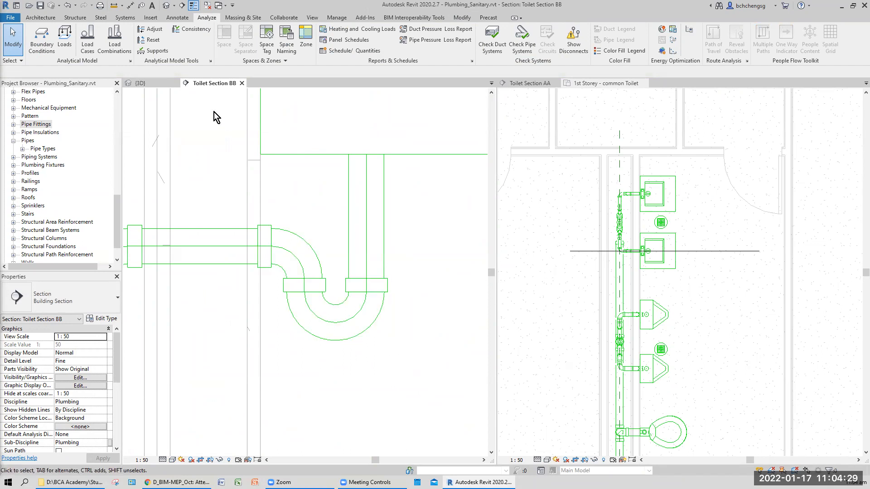
# Review all fixtures and pipes in the {3D} view, then pan the floor plan to the lower water closets
pyautogui.click(163, 83)
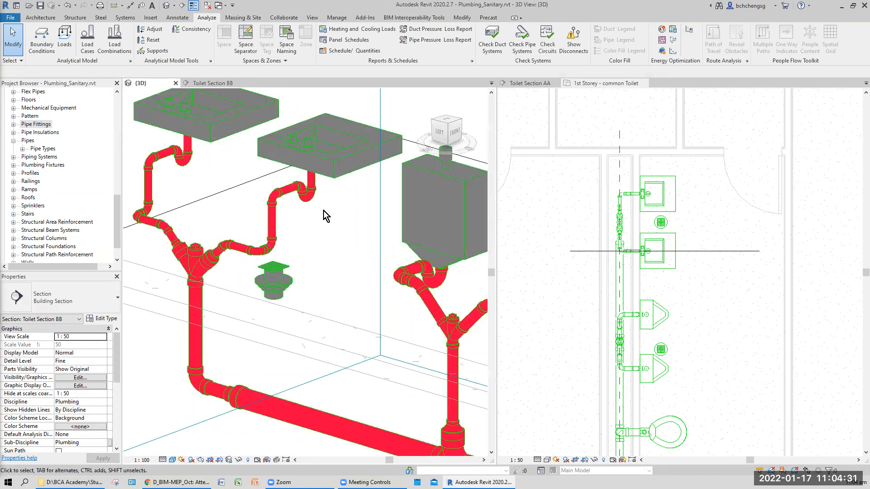
pyautogui.scroll(-2, 350, 278)
pyautogui.moveTo(181, 183); pyautogui.dragTo(161, 245, button='middle')
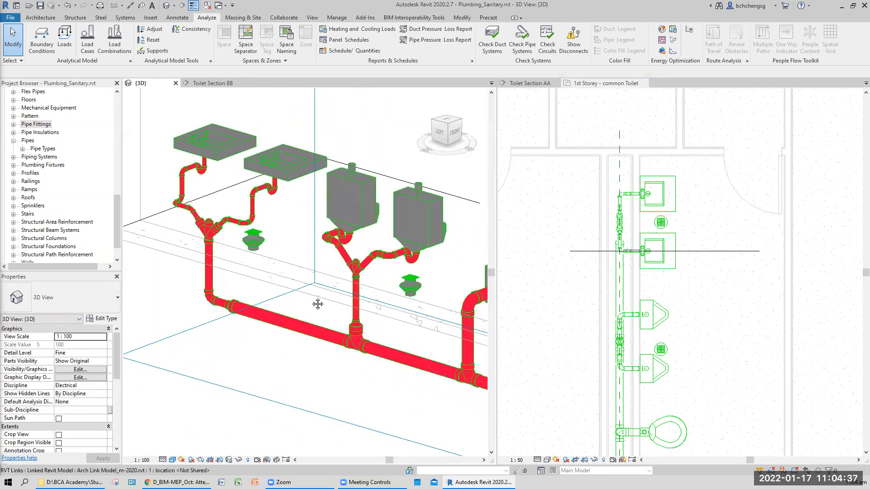
pyautogui.moveTo(314, 291); pyautogui.dragTo(162, 200, button='middle')
pyautogui.scroll(-5, 162, 201)
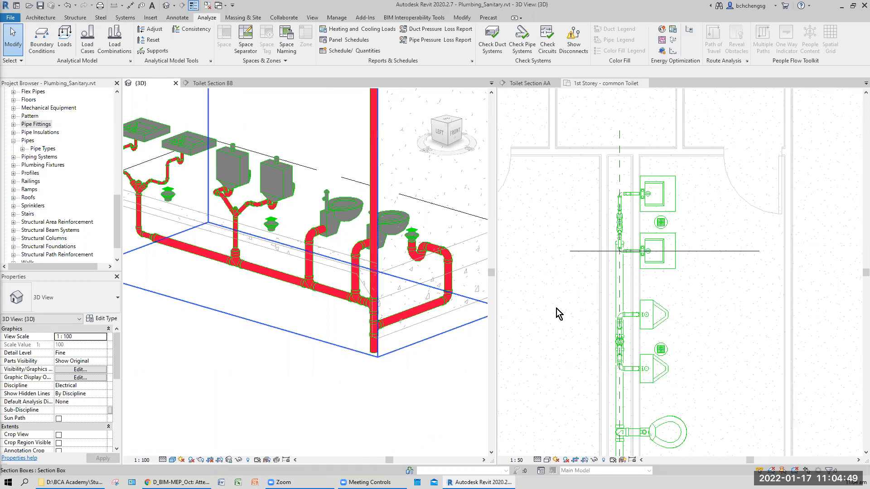
pyautogui.click(663, 351)
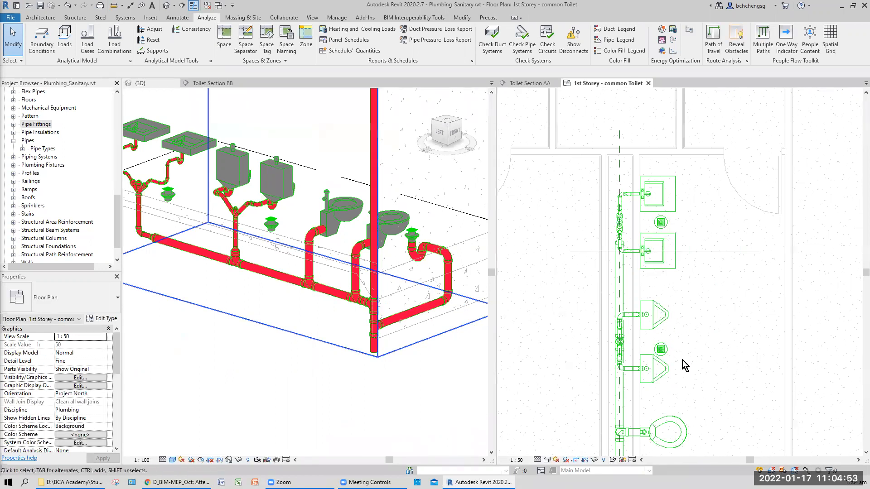
pyautogui.moveTo(696, 371); pyautogui.dragTo(657, 322, button='middle')
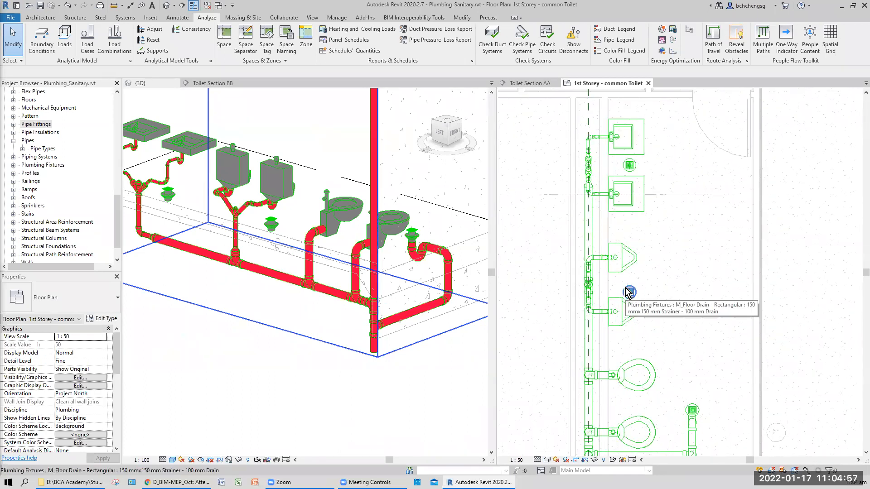
# Zoom the 1st Storey common Toilet plan in on the floor drain beside the last WC
pyautogui.moveTo(709, 406); pyautogui.dragTo(641, 354, button='middle')
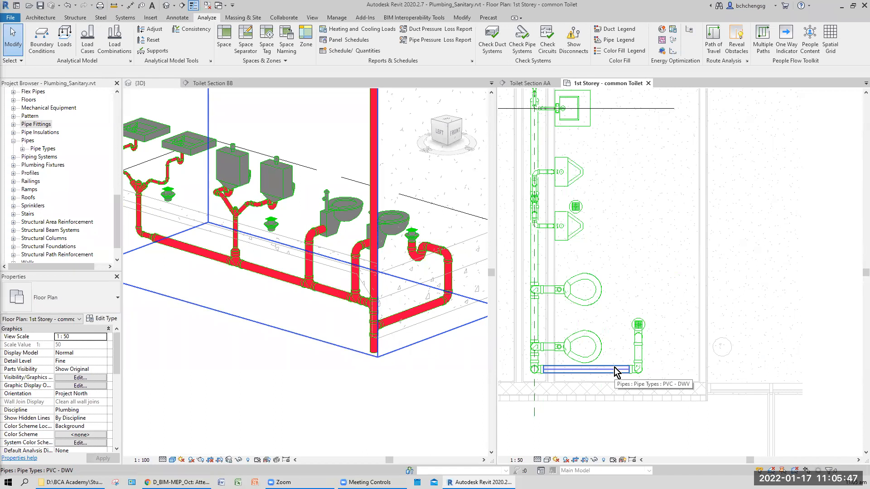
pyautogui.scroll(2, 661, 333)
pyautogui.moveTo(661, 336); pyautogui.dragTo(672, 319, button='middle')
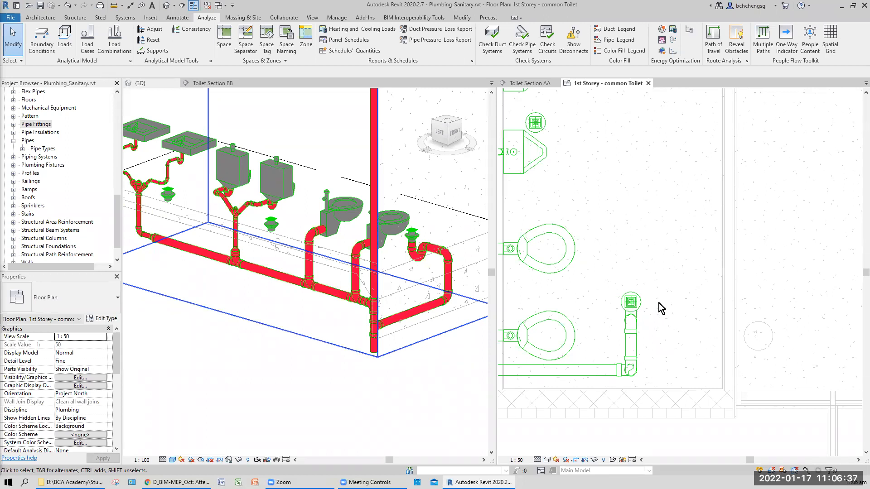
# Nudge the last closet's floor drain left, then undo that move with Ctrl+Z
pyautogui.click(646, 307)
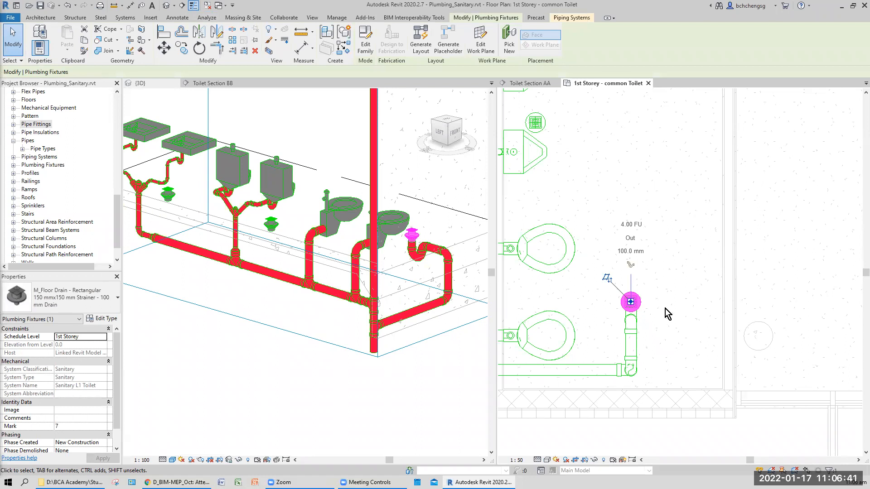
pyautogui.press('Left')
pyautogui.press('Left')
pyautogui.press('Left')
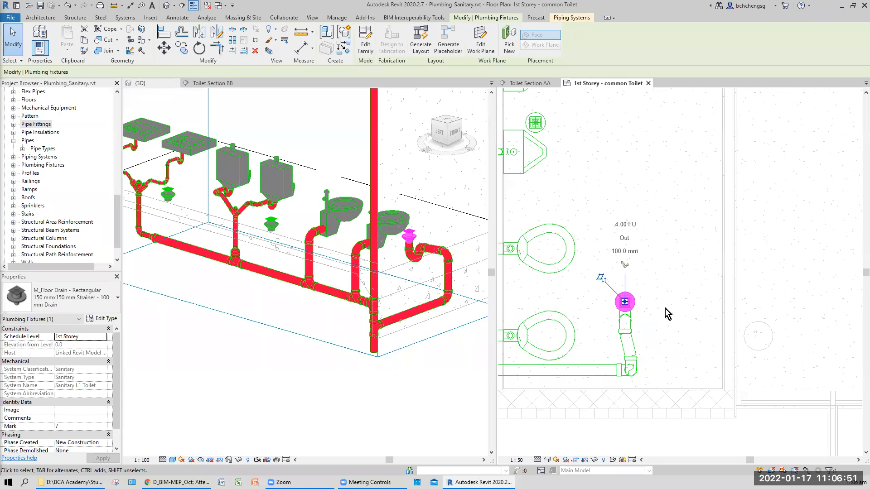
pyautogui.click(666, 309)
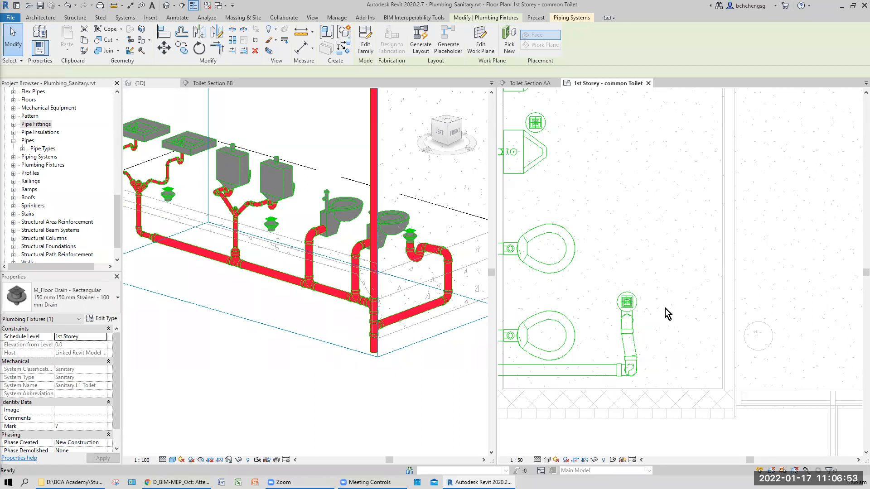
pyautogui.hotkey('ctrl', 'z')
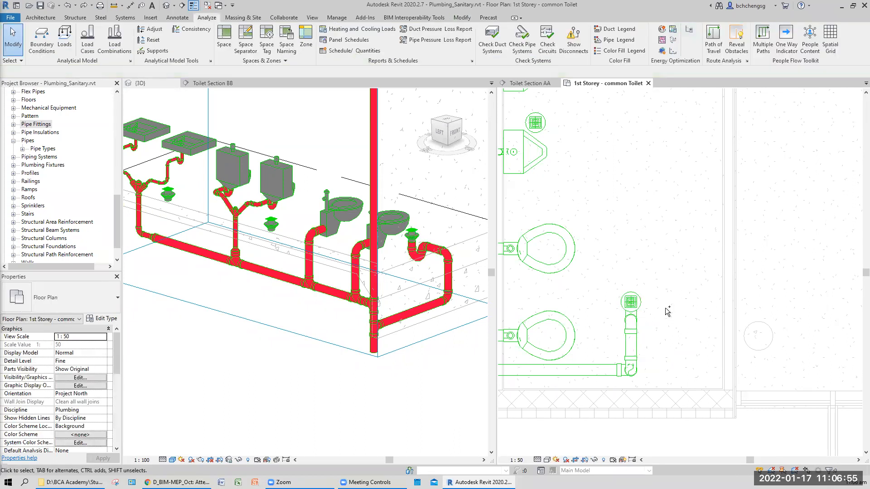
# Nudge the floor drain's vertical branch pipe three steps left with the arrow keys
pyautogui.click(656, 343)
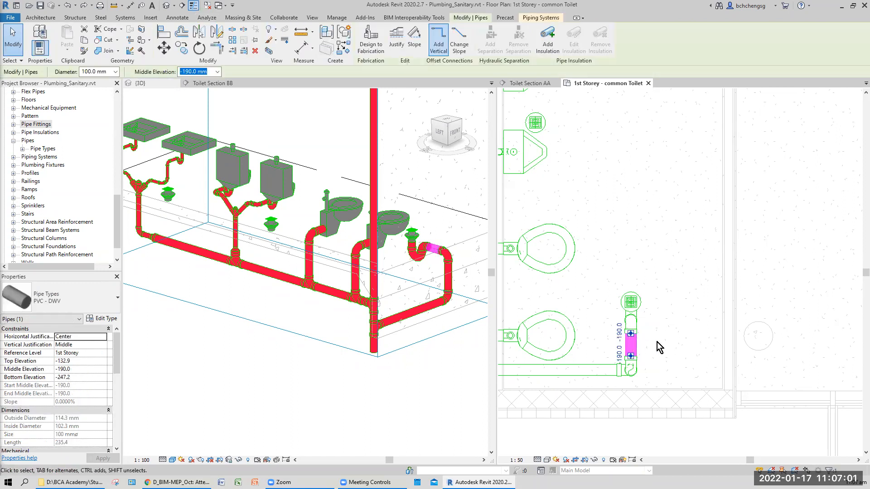
pyautogui.press('Left')
pyautogui.press('Left')
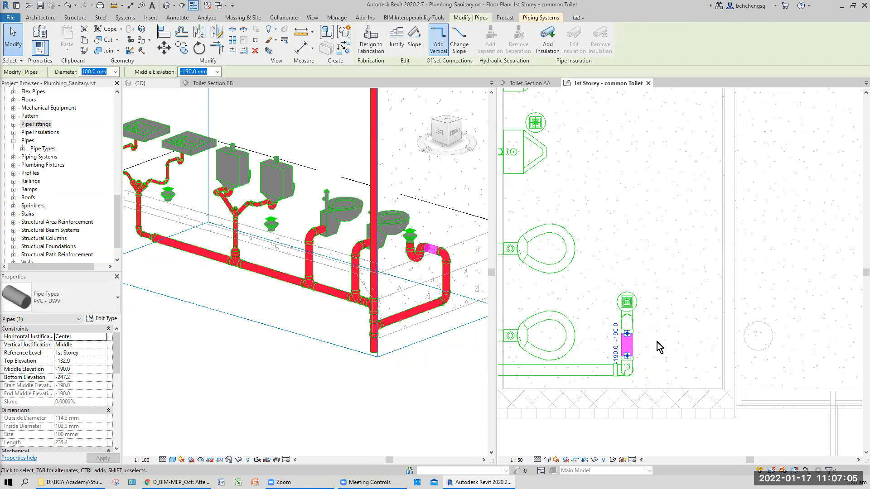
pyautogui.press('Left')
pyautogui.press('Left')
pyautogui.press('Left')
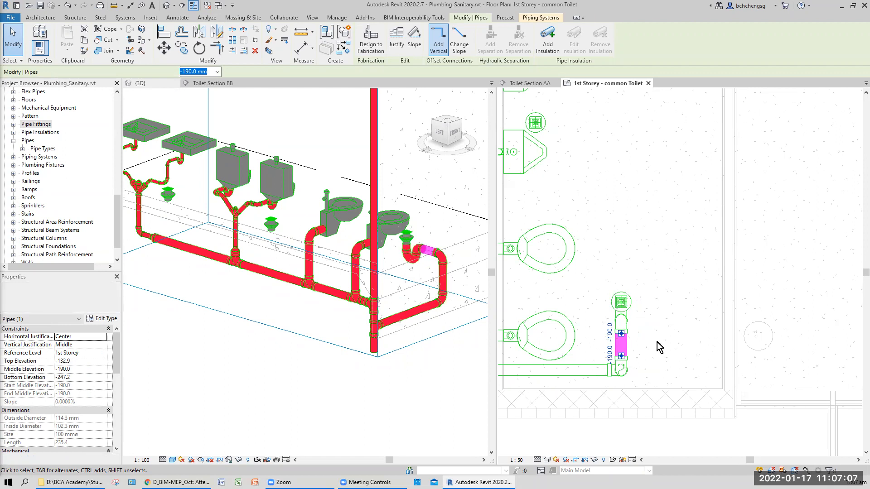
pyautogui.press('Left')
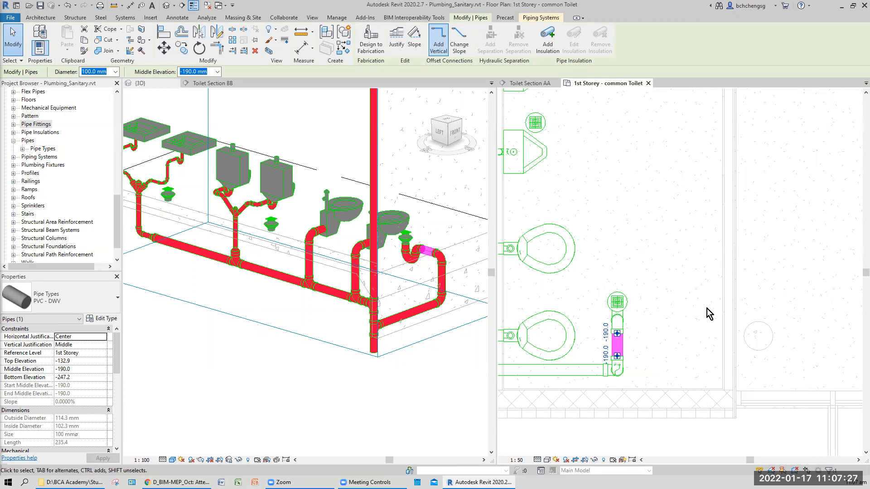
pyautogui.click(659, 317)
pyautogui.moveTo(633, 244); pyautogui.dragTo(689, 342, button='middle')
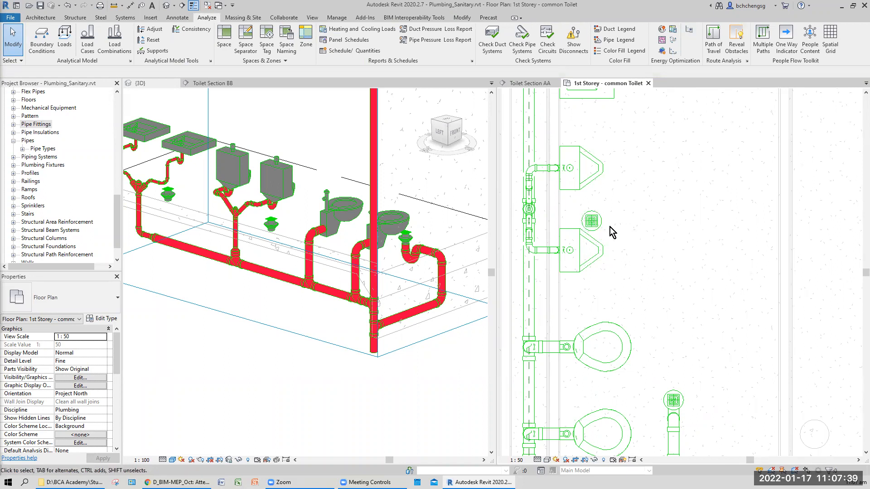
# Drag the floor drain between the urinals left toward the pipe stack, then slightly down
pyautogui.scroll(2, 610, 227)
pyautogui.click(640, 254)
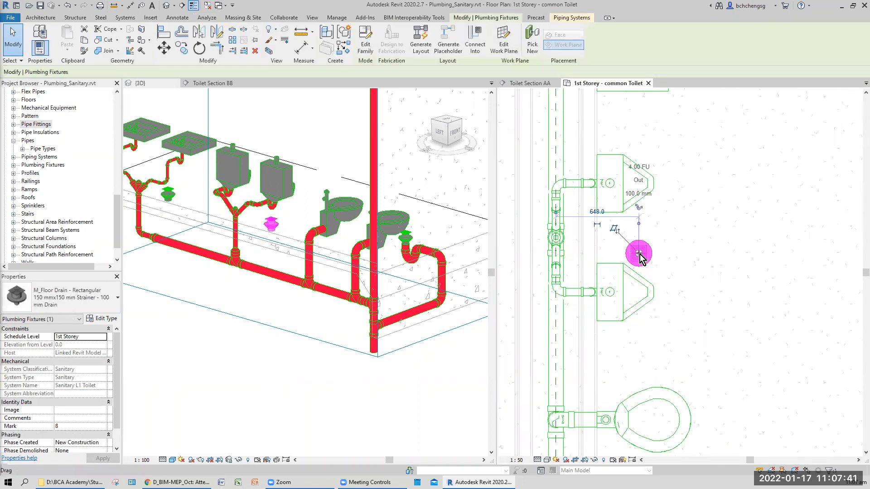
pyautogui.moveTo(627, 236); pyautogui.dragTo(620, 240)
pyautogui.scroll(2, 651, 238)
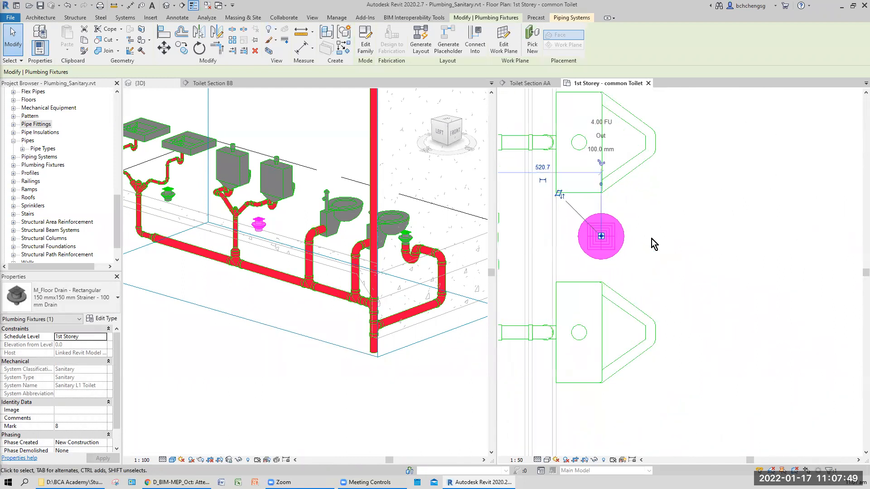
pyautogui.scroll(1, 651, 239)
pyautogui.moveTo(595, 235); pyautogui.dragTo(585, 235)
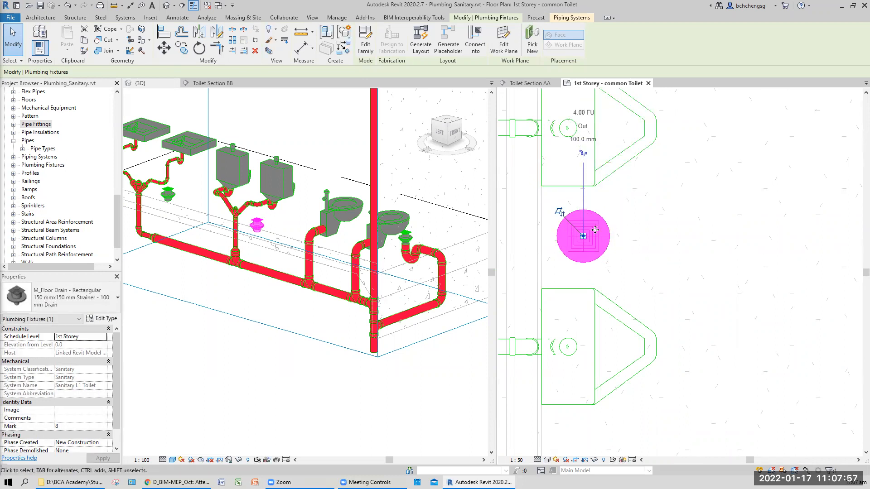
pyautogui.click(583, 237)
pyautogui.moveTo(583, 240); pyautogui.dragTo(583, 243)
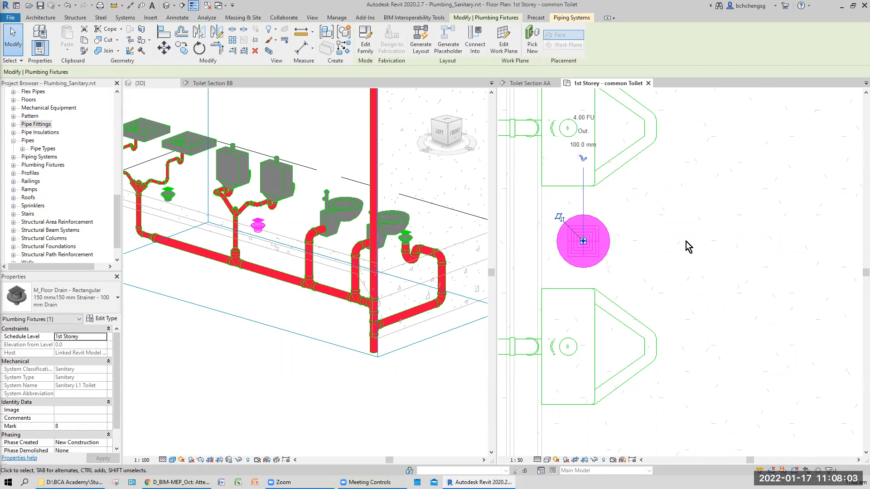
pyautogui.scroll(-2, 686, 247)
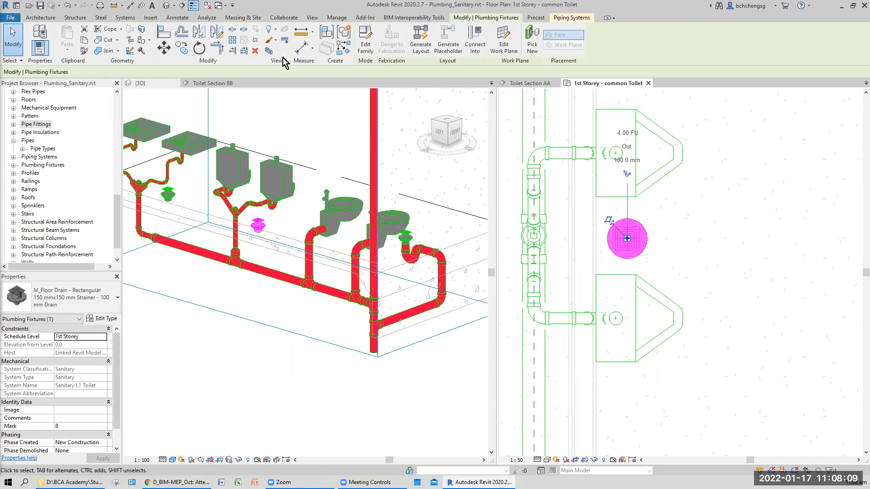
pyautogui.click(164, 31)
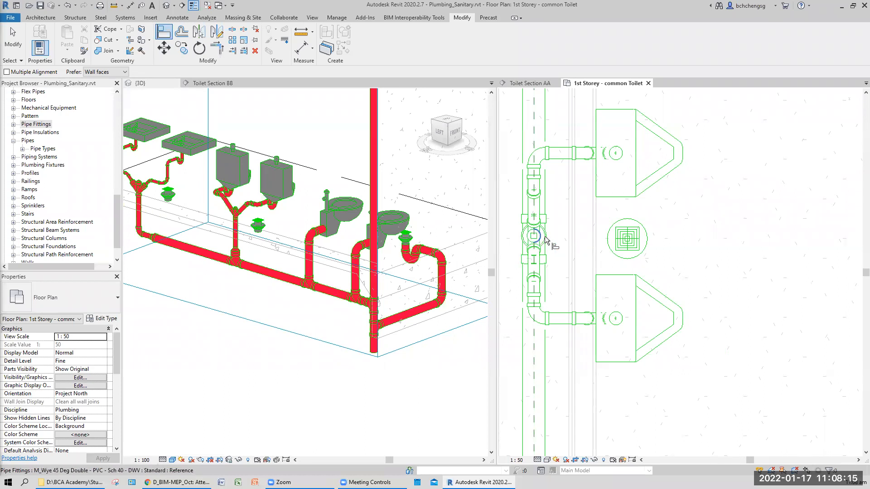
# Leave the previous Align and frame both floor drains in the plan
pyautogui.scroll(5, 546, 241)
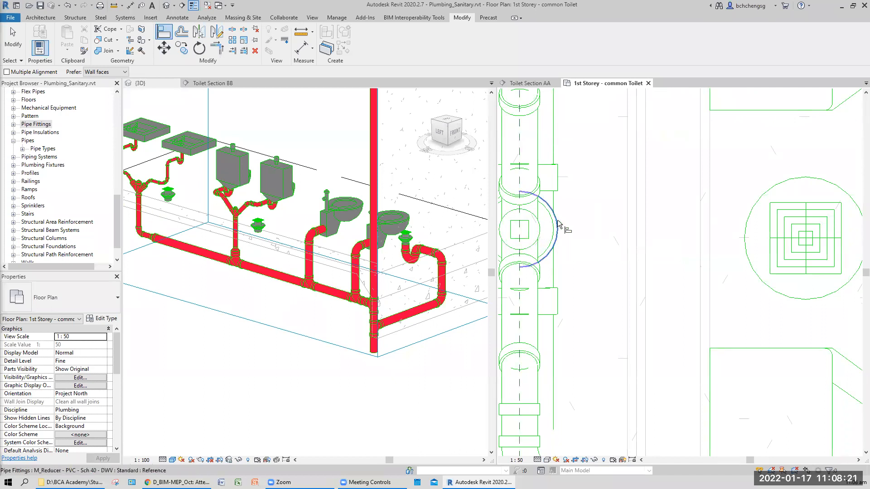
pyautogui.scroll(-1, 562, 232)
pyautogui.scroll(-2, 563, 232)
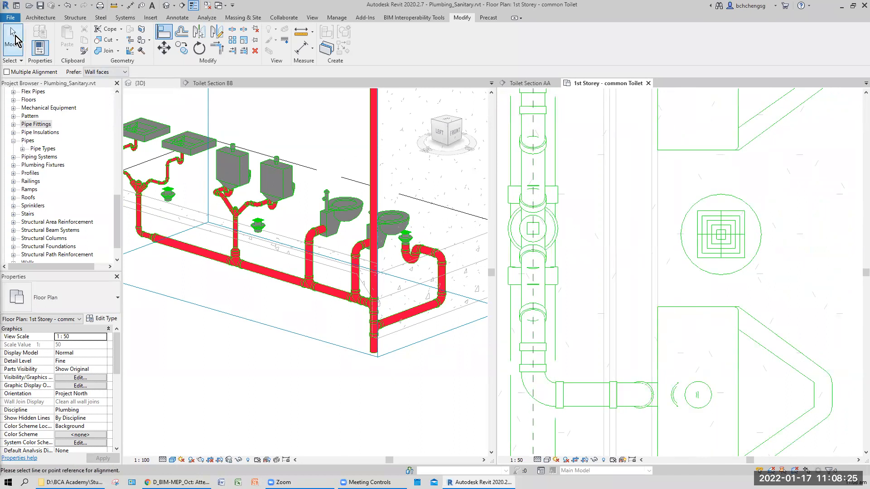
pyautogui.click(13, 40)
pyautogui.scroll(-3, 708, 217)
pyautogui.moveTo(687, 178); pyautogui.dragTo(672, 323, button='middle')
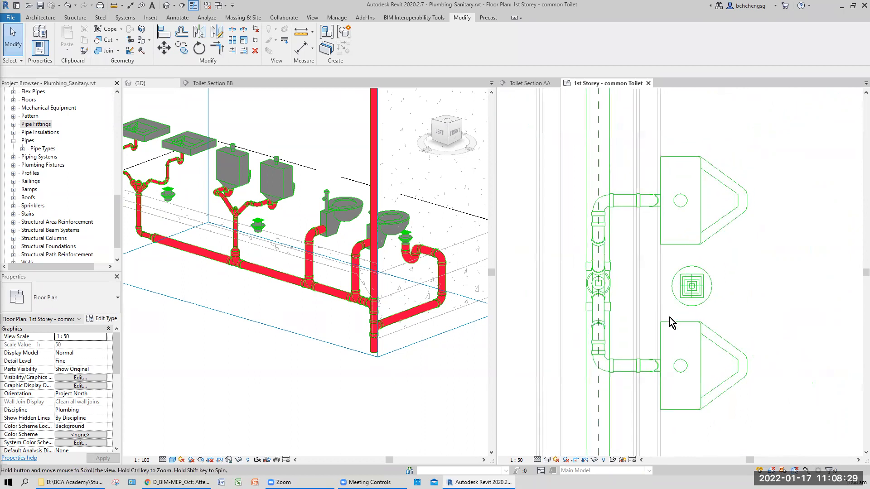
pyautogui.scroll(-3, 682, 289)
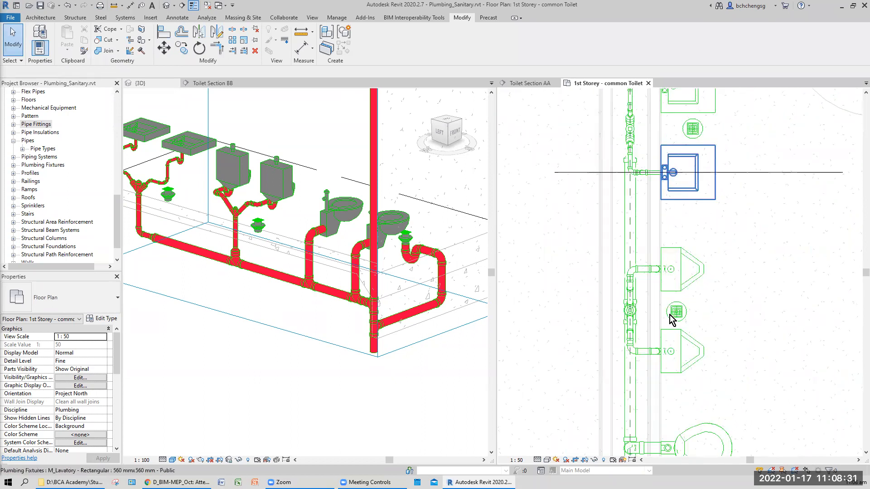
# Use AL to align the washbasin floor drain to the urinal floor drain's centre line
pyautogui.press('a')
pyautogui.press('l')
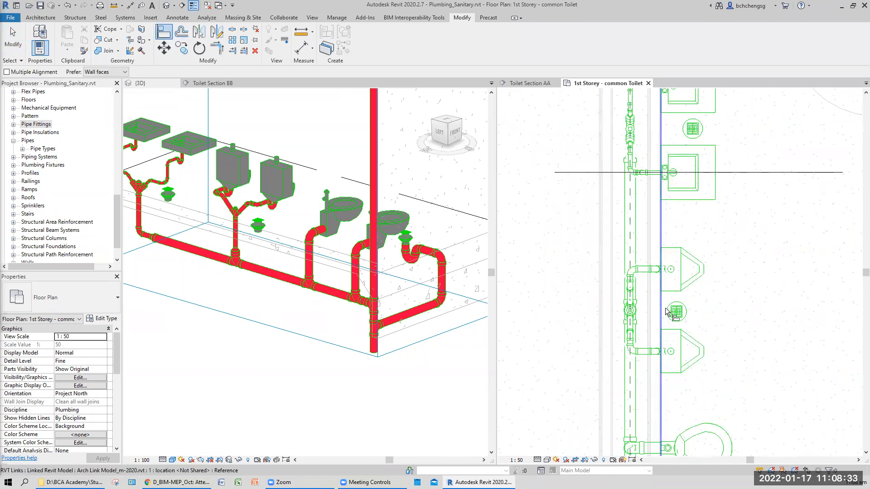
pyautogui.click(676, 314)
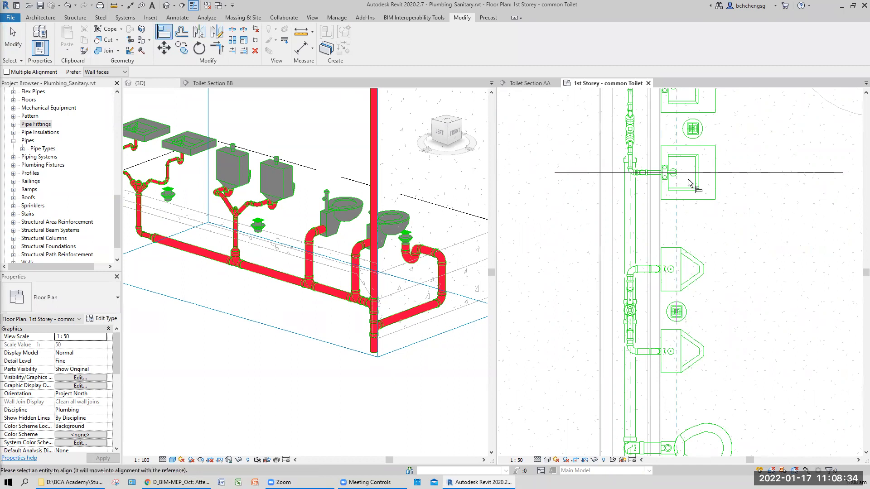
pyautogui.click(693, 131)
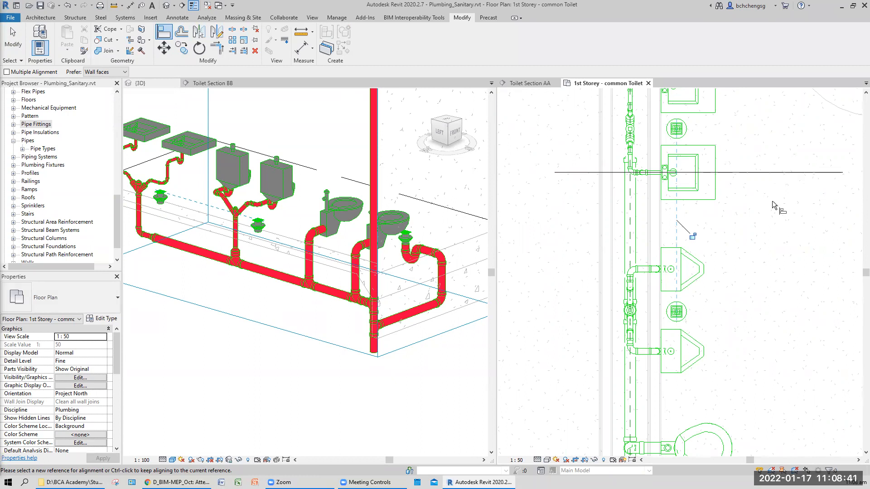
pyautogui.click(13, 42)
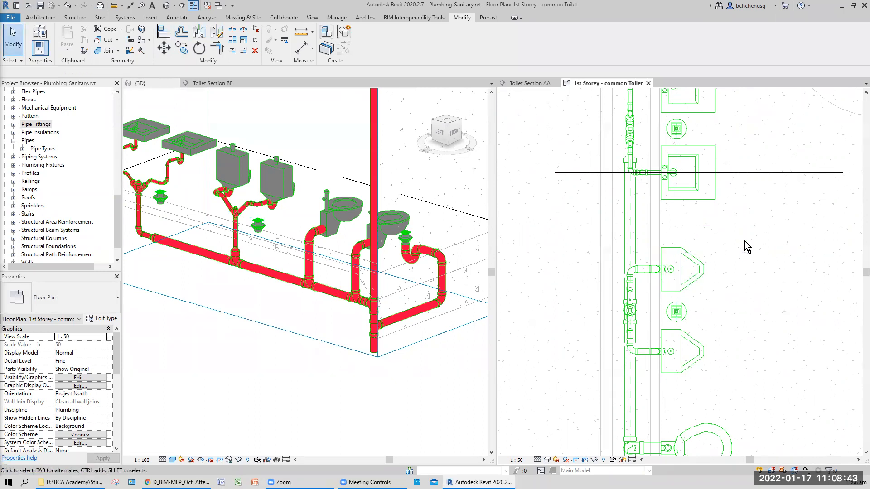
pyautogui.scroll(-2, 745, 241)
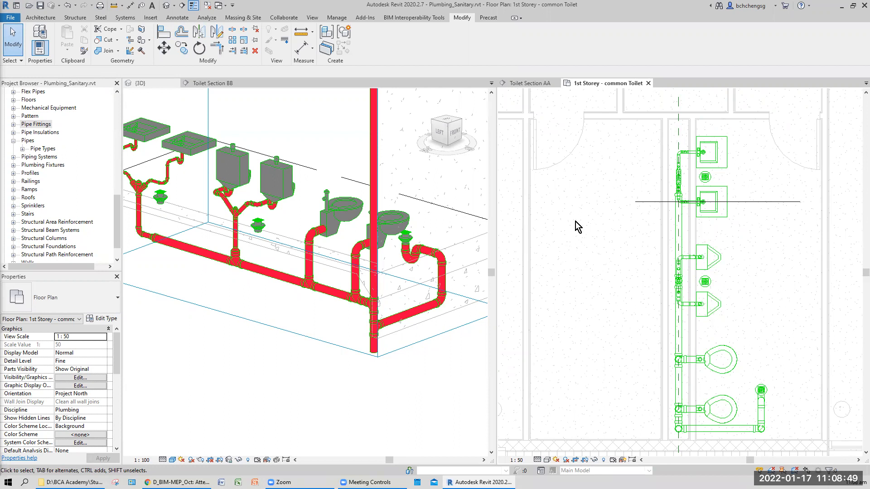
# In Toilet Section AA, frame the pipework and window-select the drain pipes under the left fixtures
pyautogui.click(526, 83)
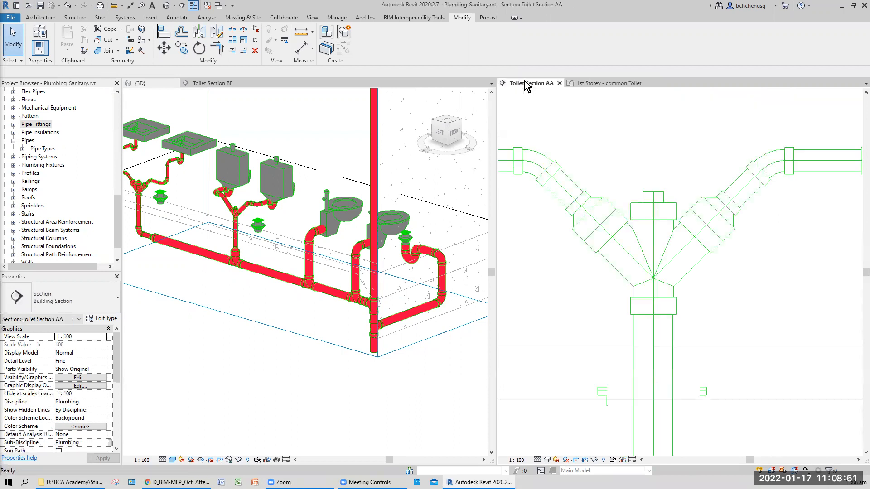
pyautogui.scroll(-5, 701, 341)
pyautogui.moveTo(731, 369); pyautogui.dragTo(548, 240, button='middle')
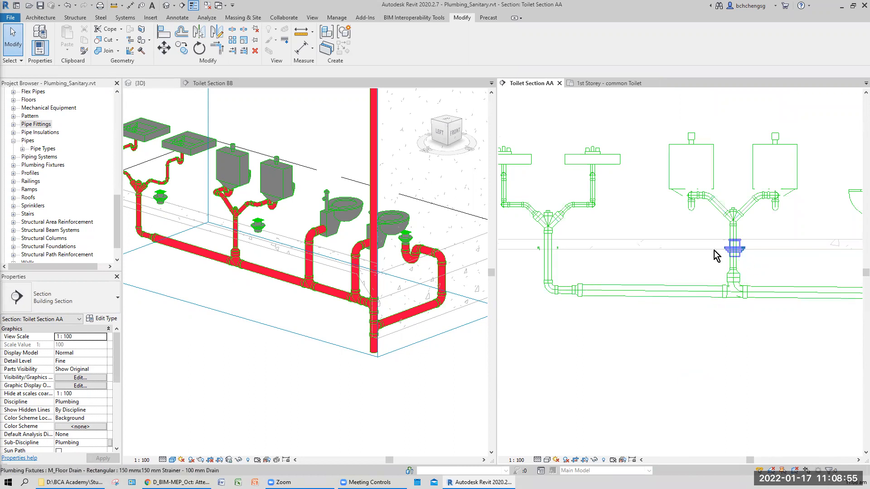
pyautogui.scroll(-2, 729, 308)
pyautogui.moveTo(766, 341); pyautogui.dragTo(669, 330, button='middle')
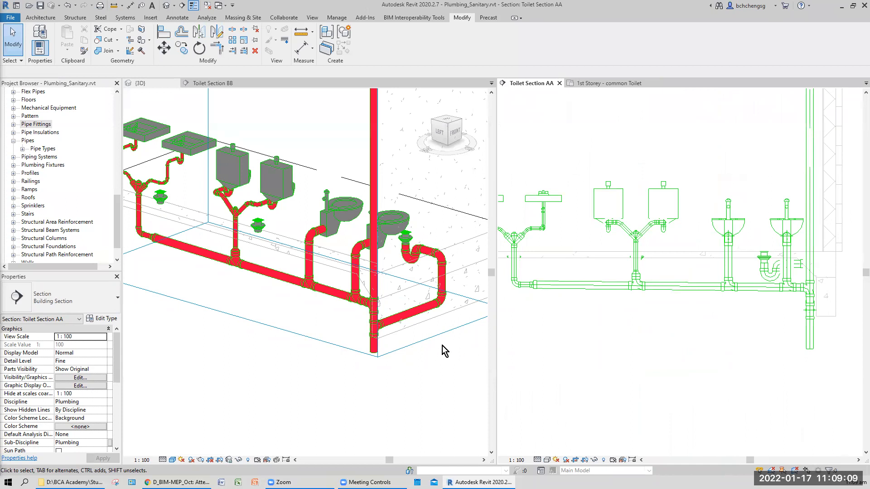
pyautogui.moveTo(545, 325); pyautogui.dragTo(572, 344, button='middle')
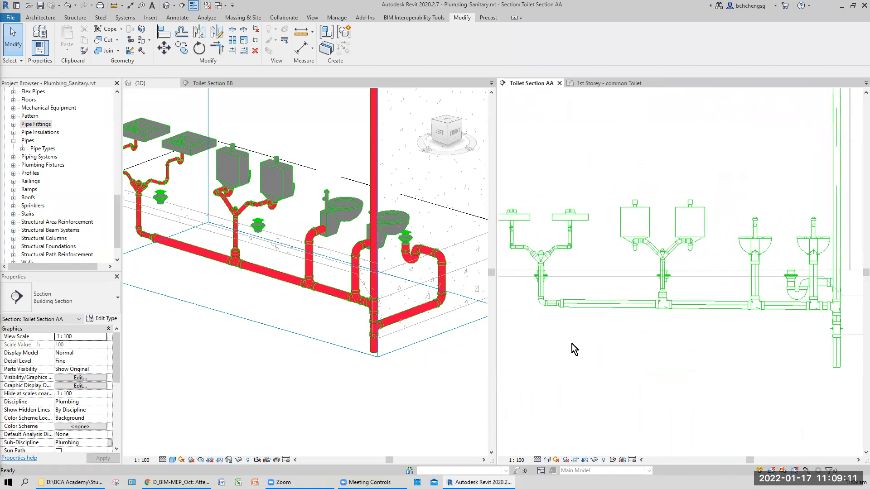
pyautogui.moveTo(565, 292); pyautogui.dragTo(525, 316)
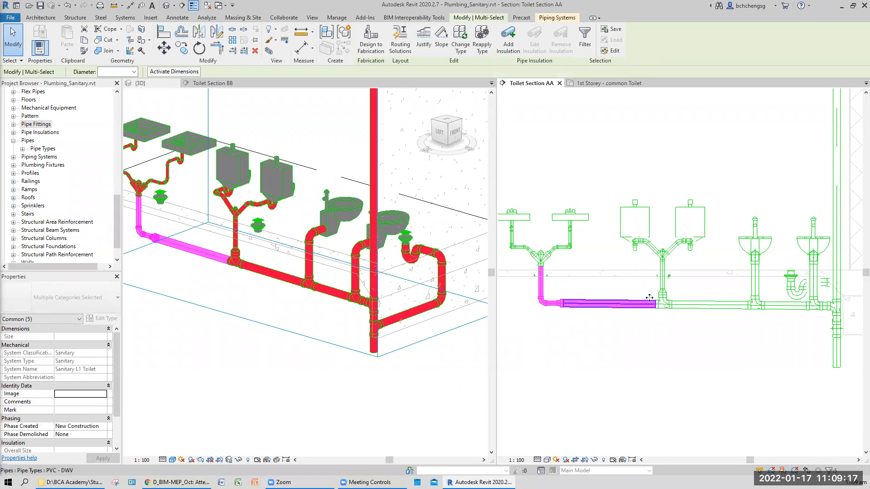
# Add the tee, its adjoining pipes and the left Y-junction fitting to the selection
pyautogui.keyDown('ctrl'); pyautogui.moveTo(661, 297); pyautogui.dragTo(651, 350); pyautogui.keyUp('ctrl')
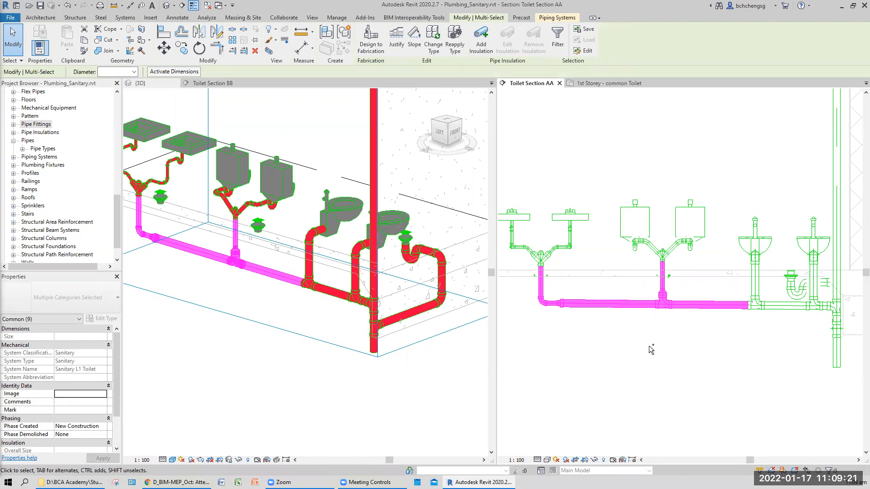
pyautogui.scroll(4, 554, 263)
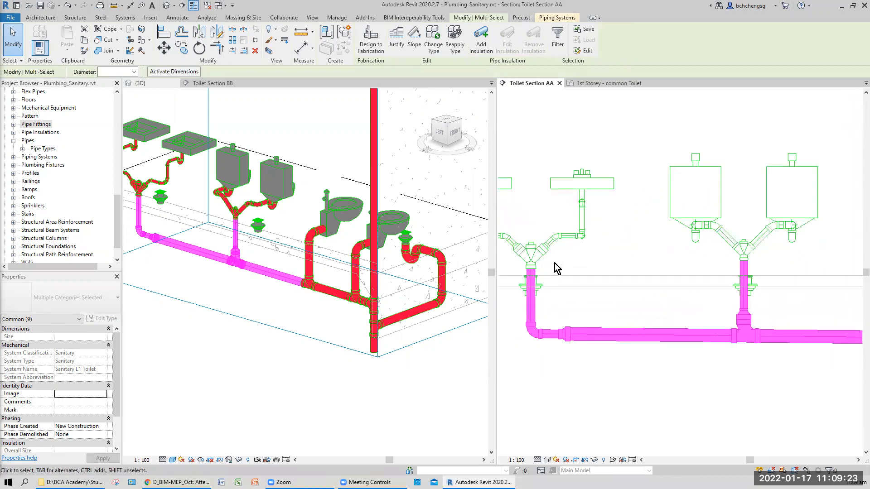
pyautogui.moveTo(620, 270); pyautogui.dragTo(622, 267, button='middle')
pyautogui.keyDown('ctrl'); pyautogui.click(623, 263); pyautogui.keyUp('ctrl')
pyautogui.scroll(-3, 725, 317)
pyautogui.moveTo(654, 369)
pyautogui.mouseDown(button='middle')
pyautogui.moveTo(722, 366)
pyautogui.moveTo(657, 356)
pyautogui.mouseUp(button='middle')
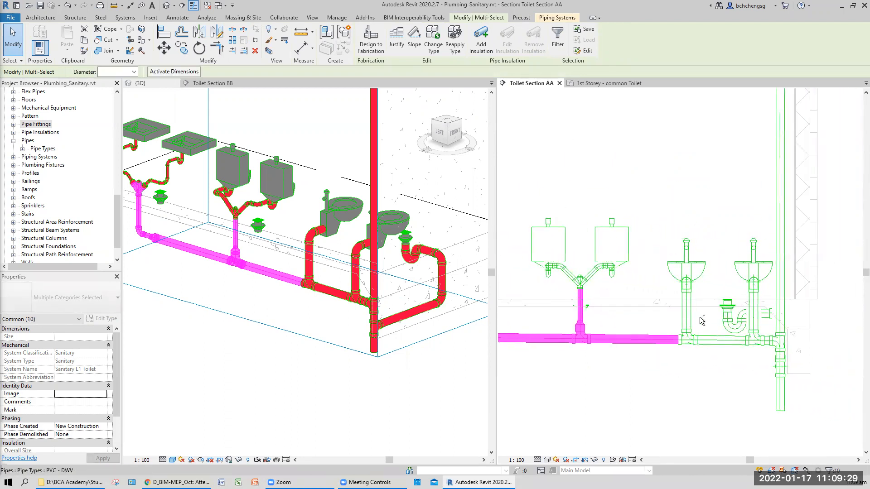
# Add the washbasin drain pipes, tee fitting and the basin's vertical tailpiece to the selection
pyautogui.keyDown('ctrl'); pyautogui.click(683, 341); pyautogui.keyUp('ctrl')
pyautogui.moveTo(733, 365); pyautogui.dragTo(629, 380, button='middle')
pyautogui.scroll(2, 637, 380)
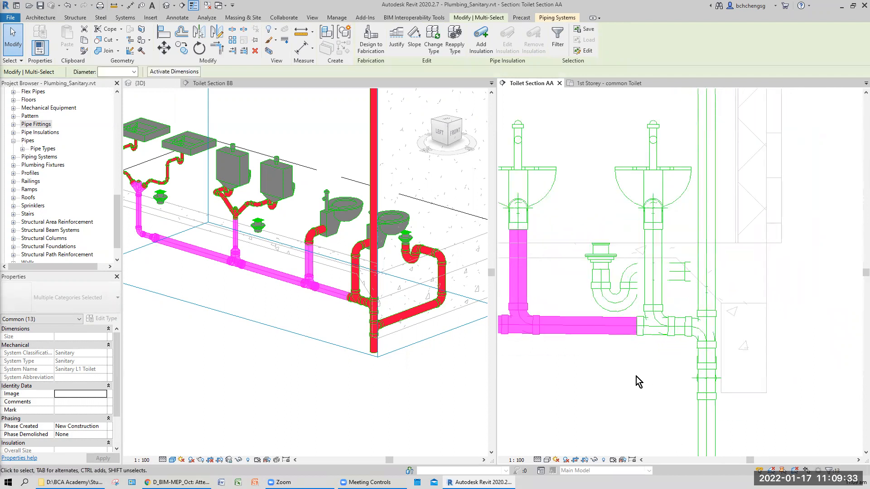
pyautogui.keyDown('ctrl'); pyautogui.click(649, 338); pyautogui.keyUp('ctrl')
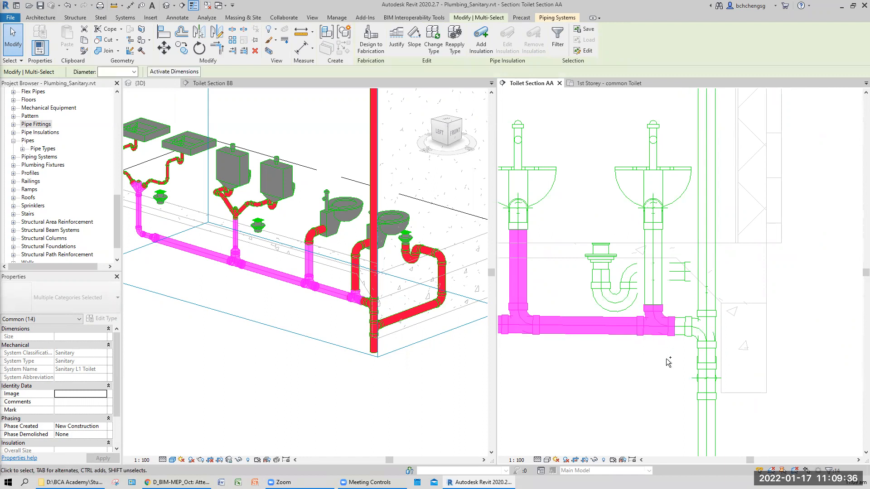
pyautogui.keyDown('ctrl'); pyautogui.click(664, 303); pyautogui.keyUp('ctrl')
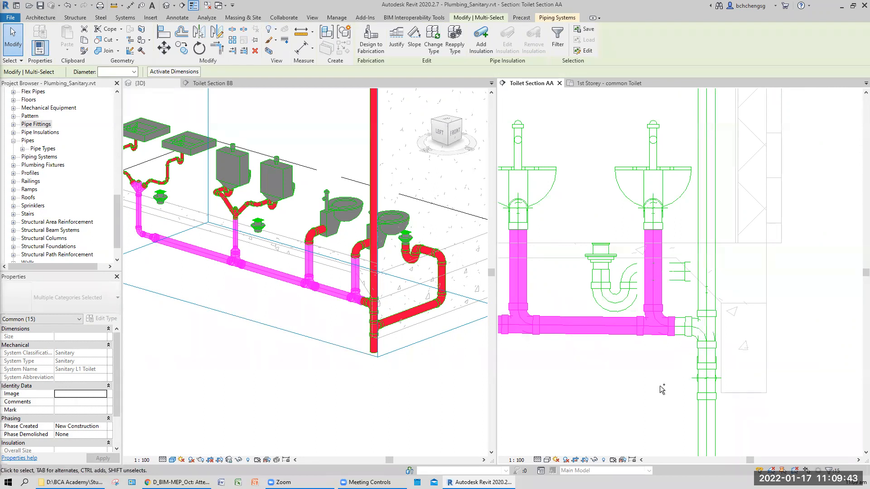
pyautogui.scroll(-3, 619, 380)
pyautogui.moveTo(602, 388); pyautogui.dragTo(737, 342, button='middle')
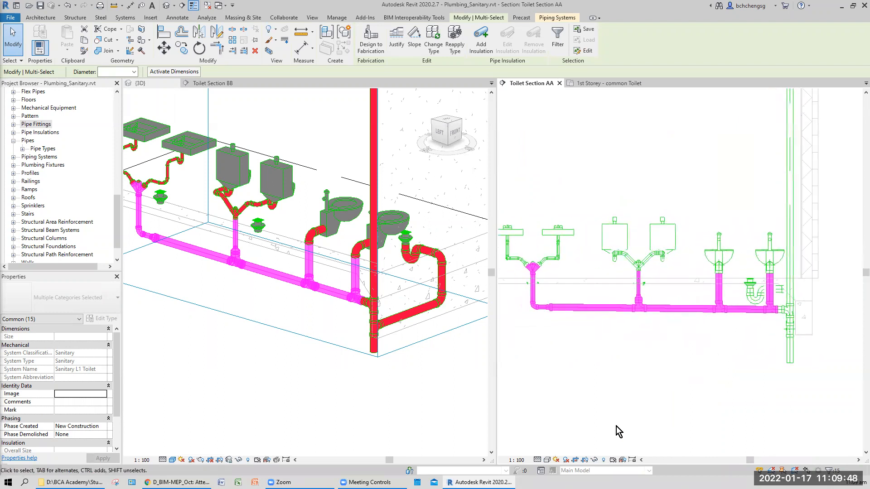
# Temporarily hide the selected sanitary pipes with Hide Element, then show the 1st Storey common Toilet plan
pyautogui.click(593, 459)
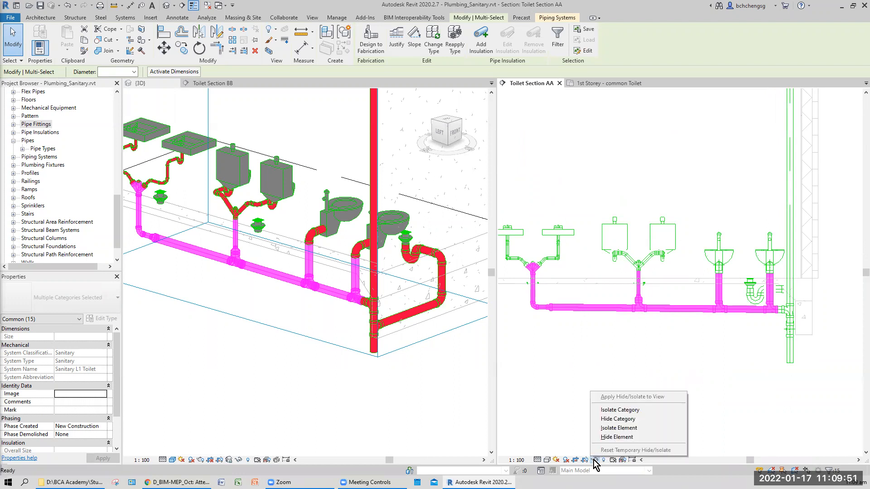
pyautogui.click(609, 438)
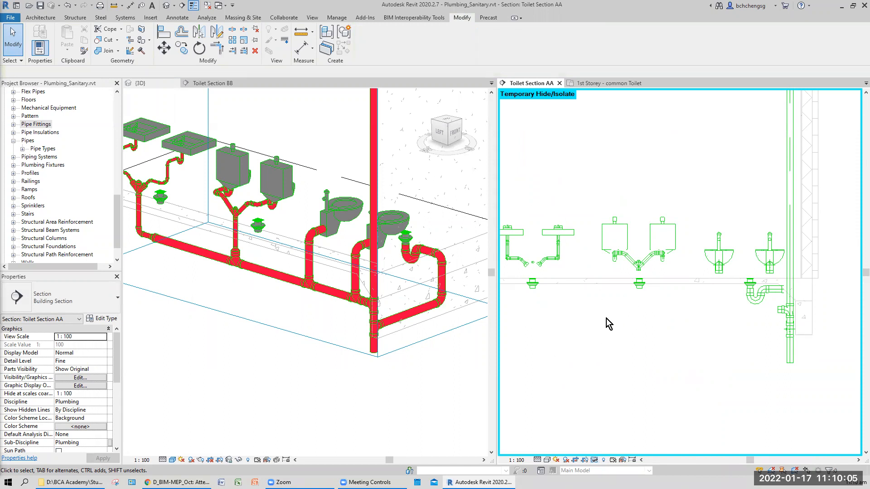
pyautogui.click(589, 86)
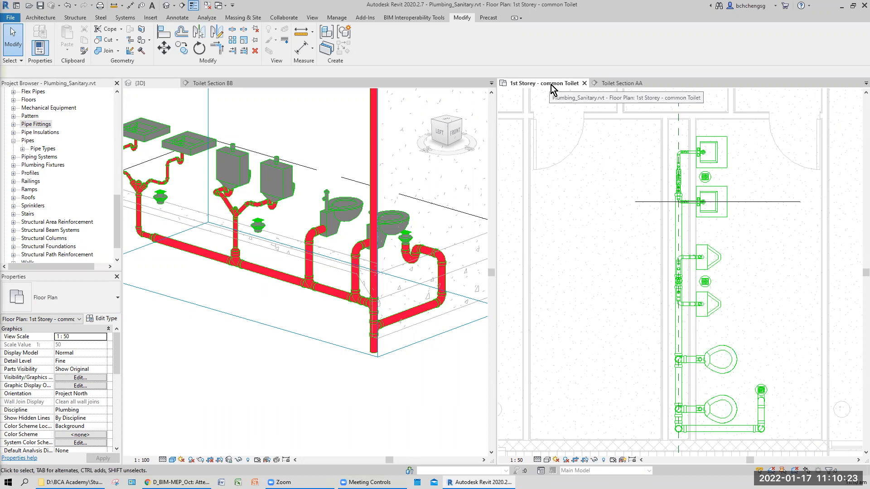
# Switch between the 1st Storey common Toilet plan and Toilet Section AA, ending on the section
pyautogui.click(614, 84)
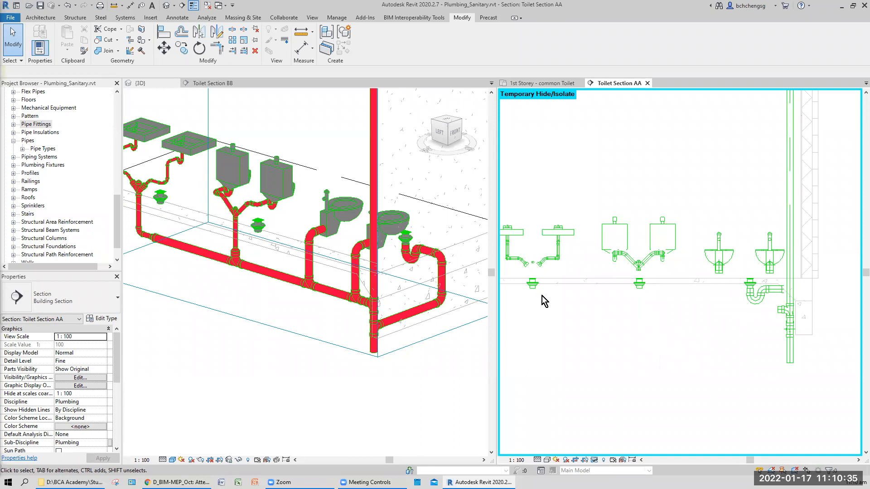
pyautogui.click(557, 85)
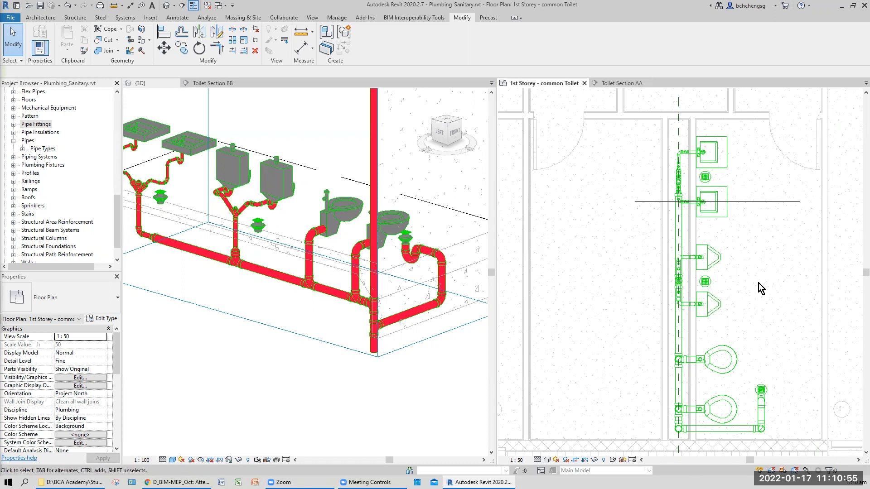
pyautogui.moveTo(761, 287); pyautogui.dragTo(721, 257, button='middle')
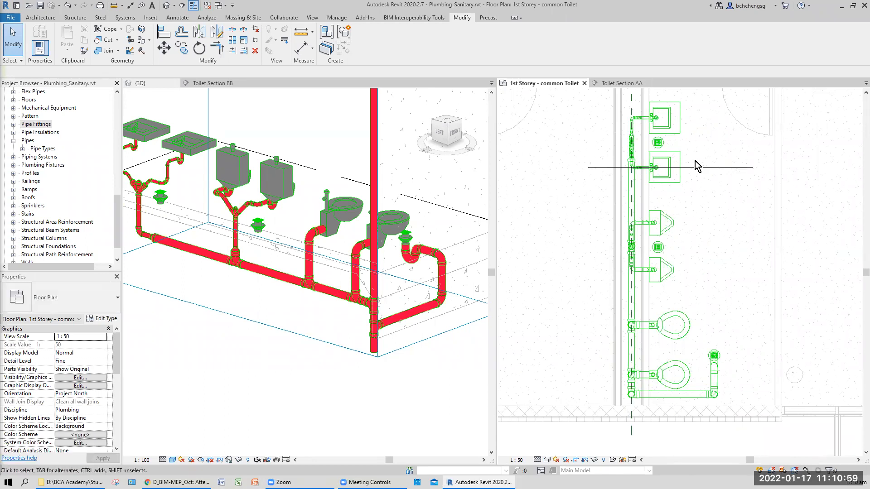
pyautogui.click(606, 83)
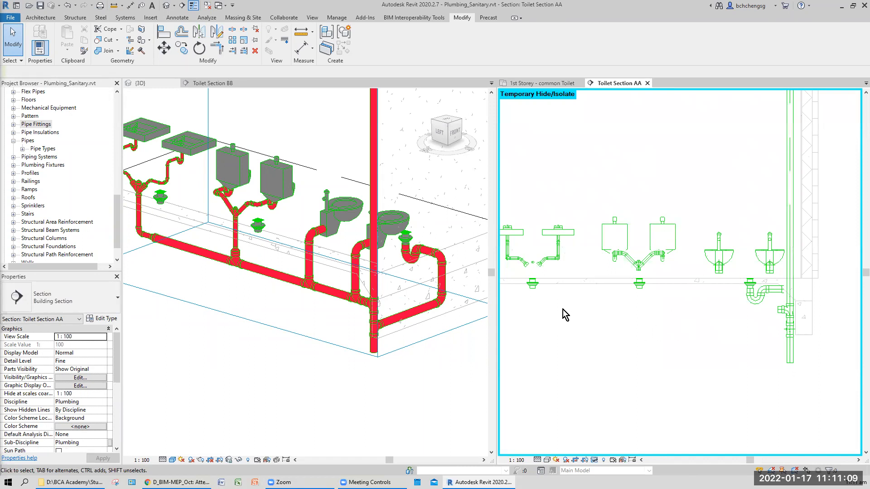
pyautogui.click(544, 83)
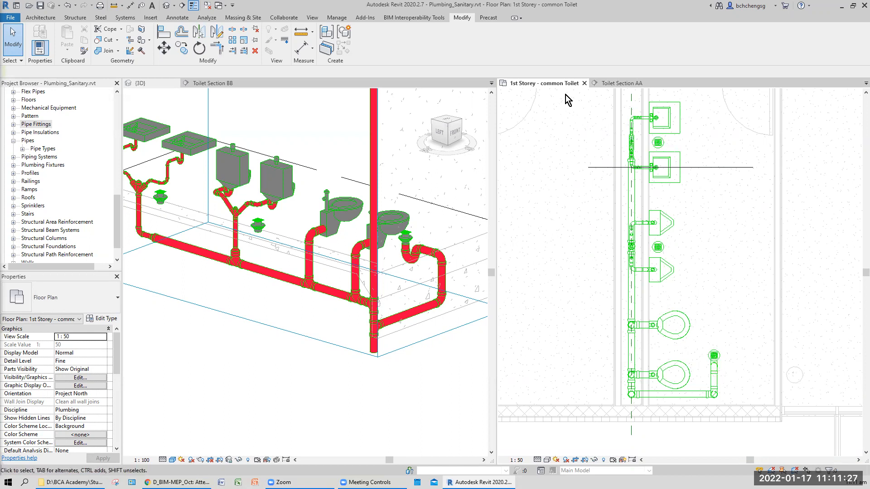
pyautogui.click(602, 82)
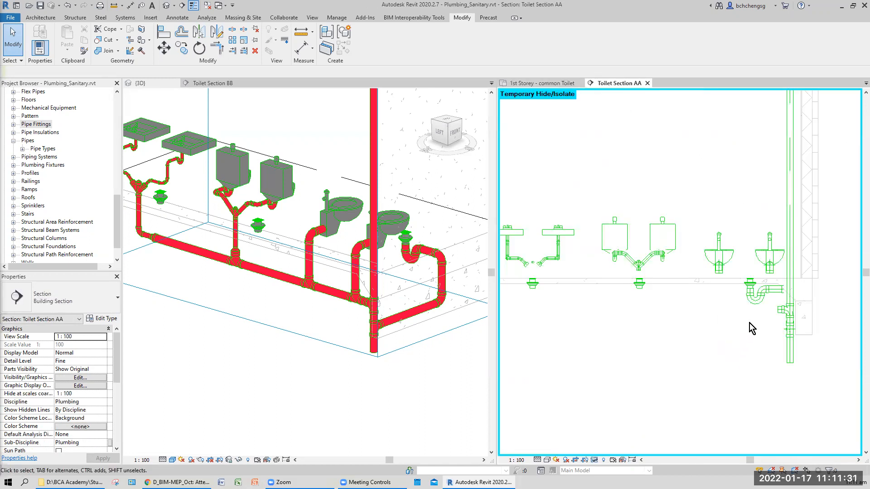
pyautogui.scroll(3, 749, 323)
# Window-select the P-trap under the right washbasin
pyautogui.moveTo(781, 295); pyautogui.dragTo(734, 243)
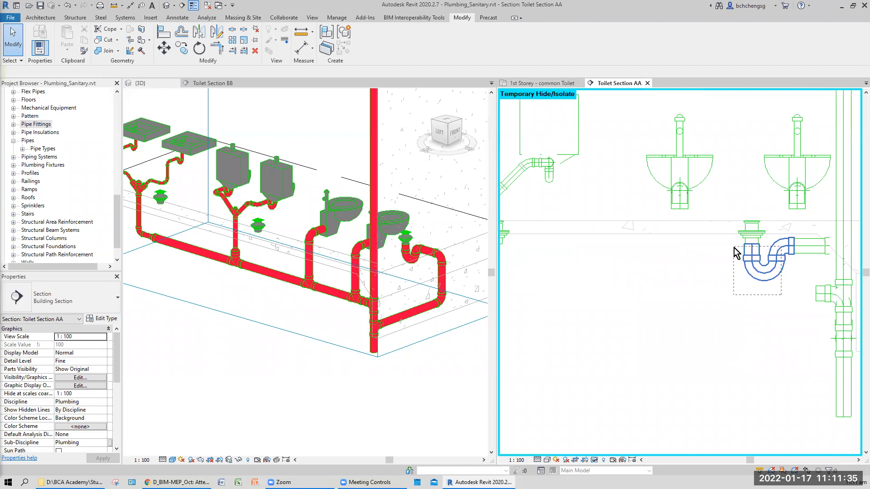
pyautogui.scroll(-3, 692, 300)
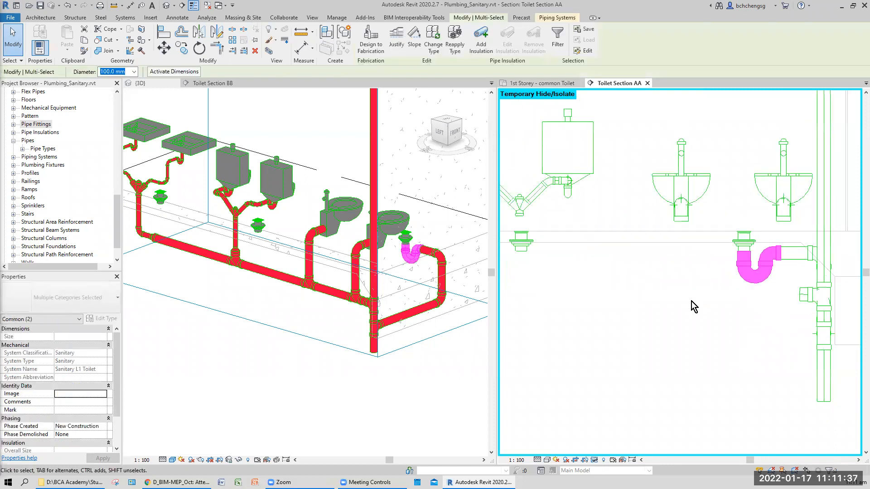
pyautogui.scroll(-1, 747, 300)
pyautogui.moveTo(748, 299); pyautogui.dragTo(792, 289, button='middle')
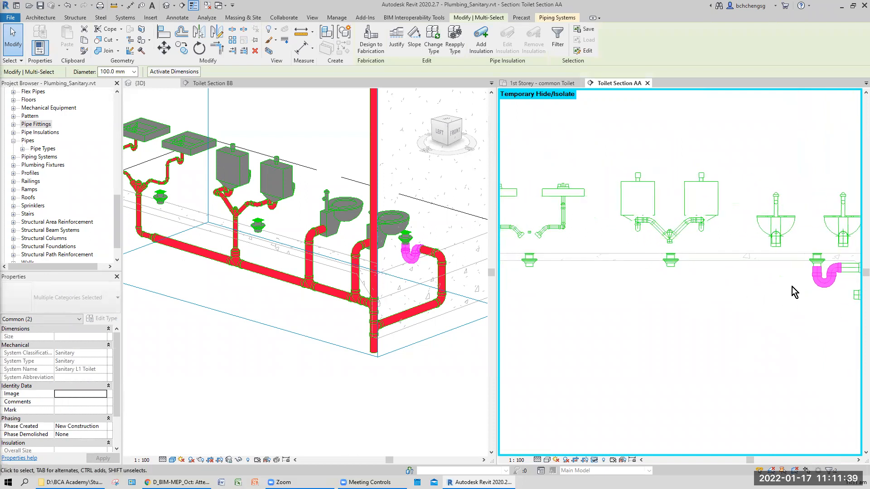
# Copy the P-trap from its base point to a spot beneath the floor drain
pyautogui.click(181, 48)
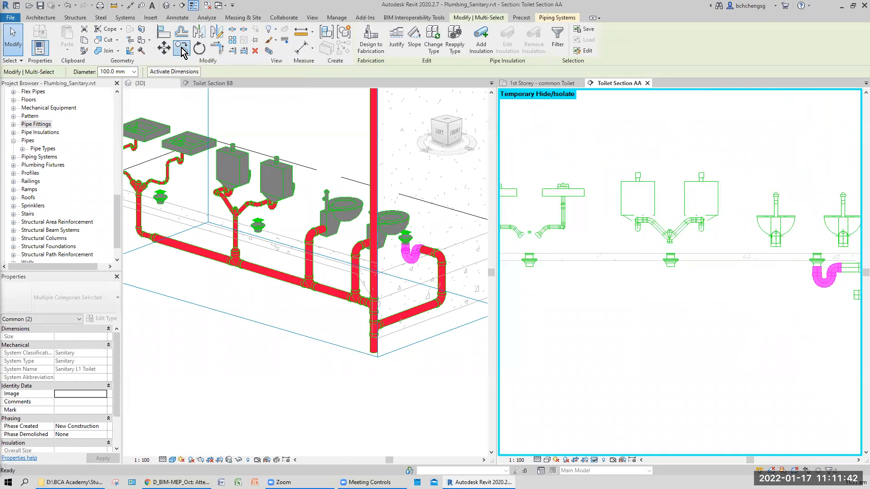
pyautogui.scroll(3, 813, 267)
pyautogui.scroll(1, 811, 265)
pyautogui.click(811, 267)
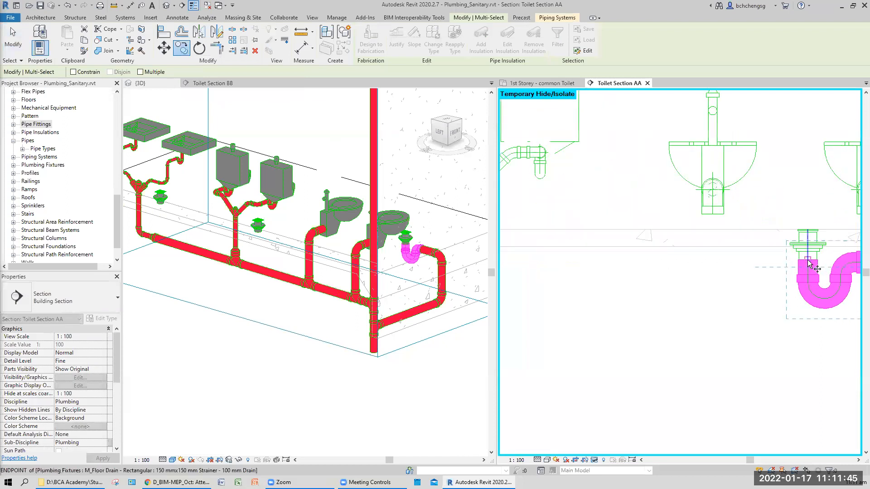
pyautogui.scroll(-4, 604, 285)
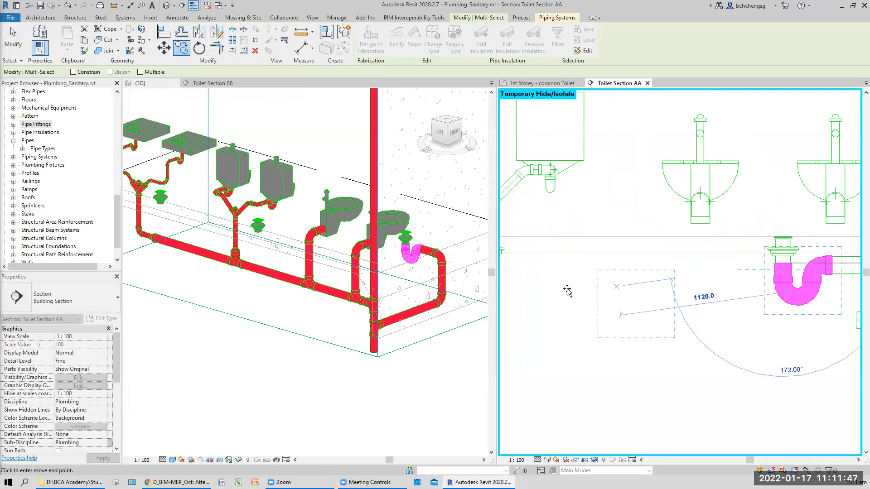
pyautogui.scroll(4, 639, 254)
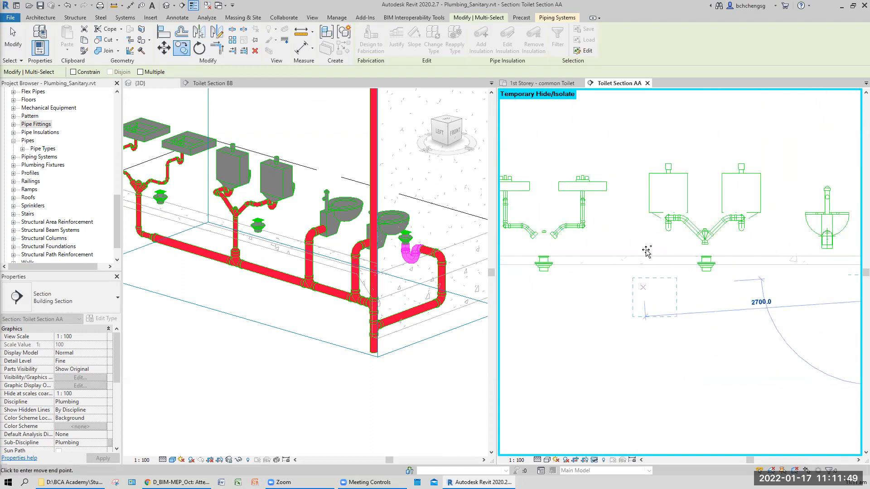
pyautogui.scroll(3, 645, 240)
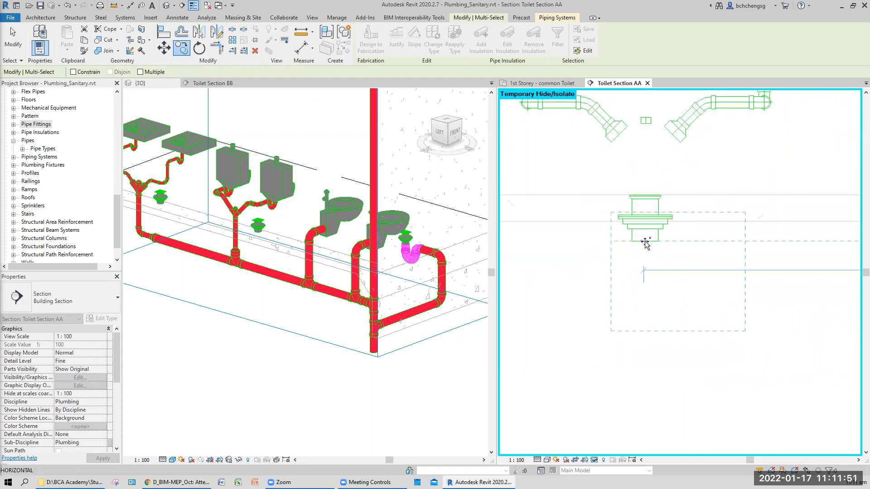
pyautogui.click(646, 241)
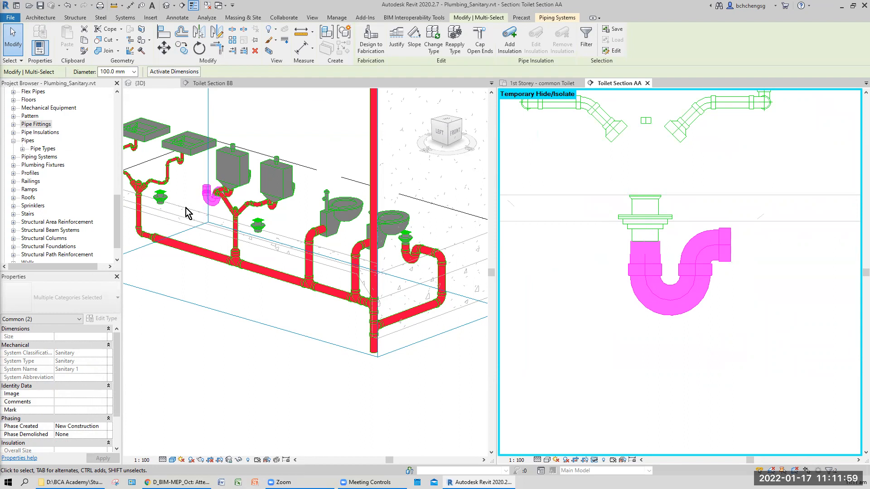
pyautogui.click(14, 44)
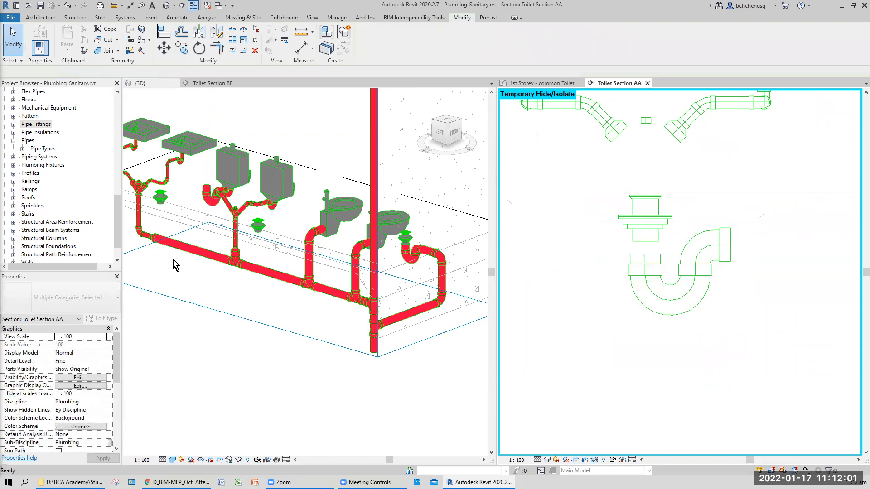
pyautogui.scroll(2, 173, 260)
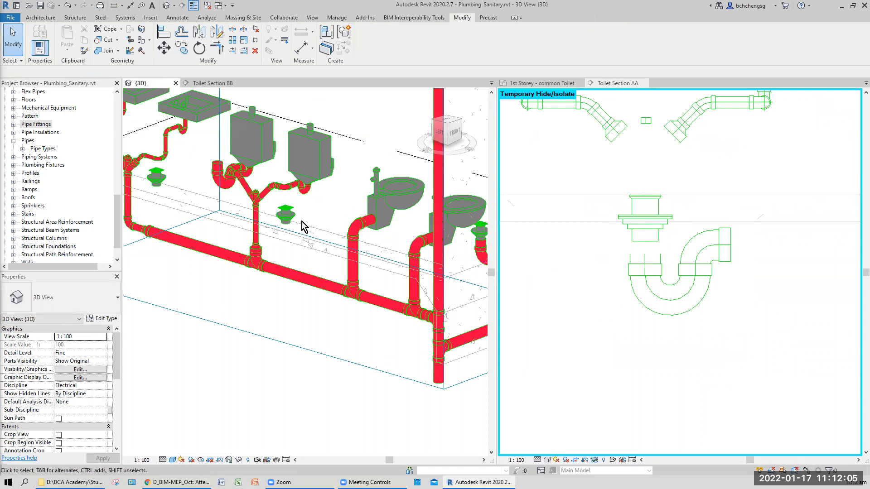
pyautogui.moveTo(202, 201); pyautogui.dragTo(315, 265, button='middle')
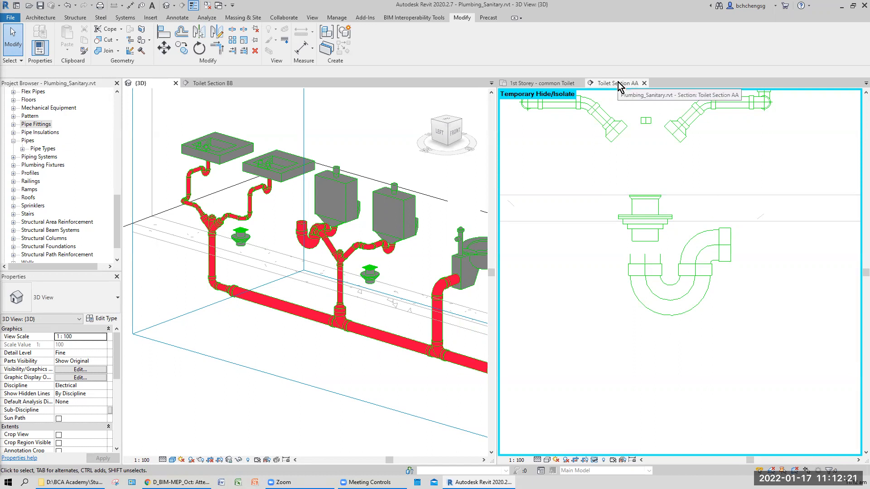
# In the 1st Storey plan, align the copied P-trap to the floor drain's centre line
pyautogui.click(539, 83)
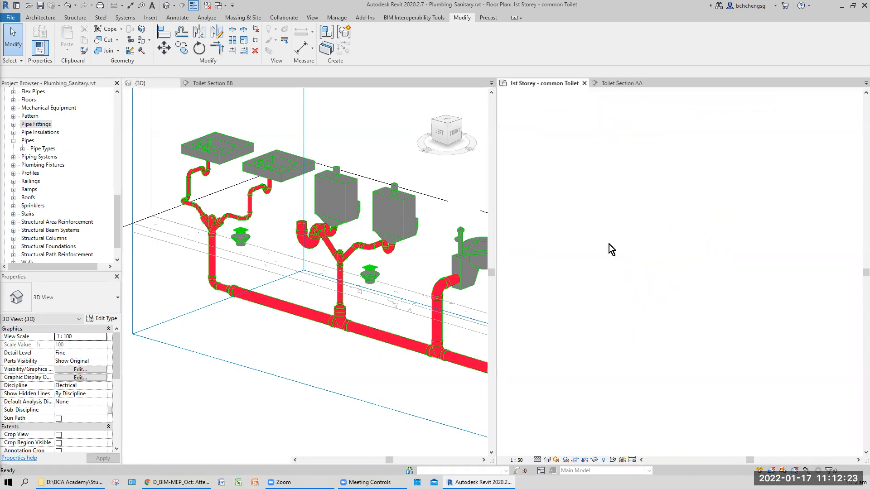
pyautogui.scroll(3, 684, 177)
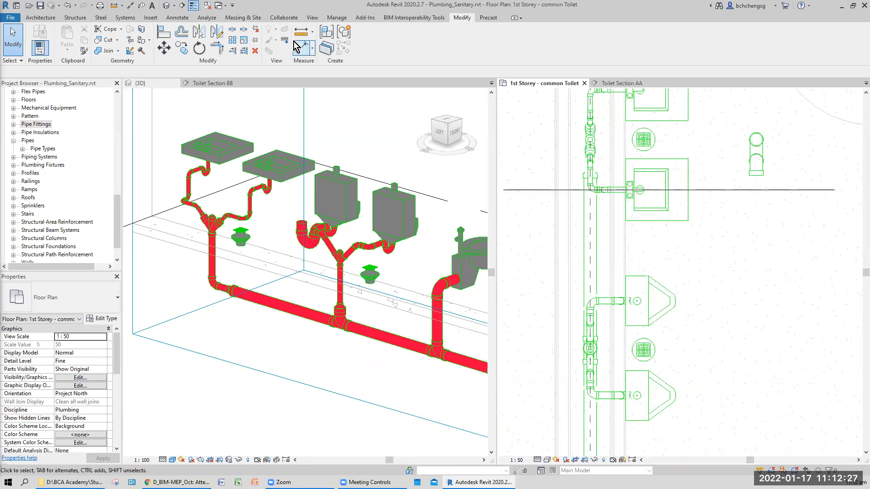
pyautogui.click(164, 32)
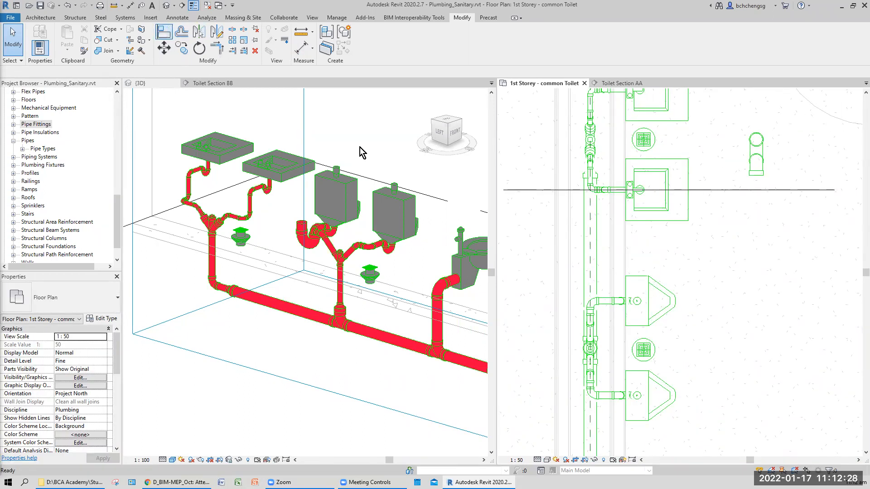
pyautogui.click(646, 144)
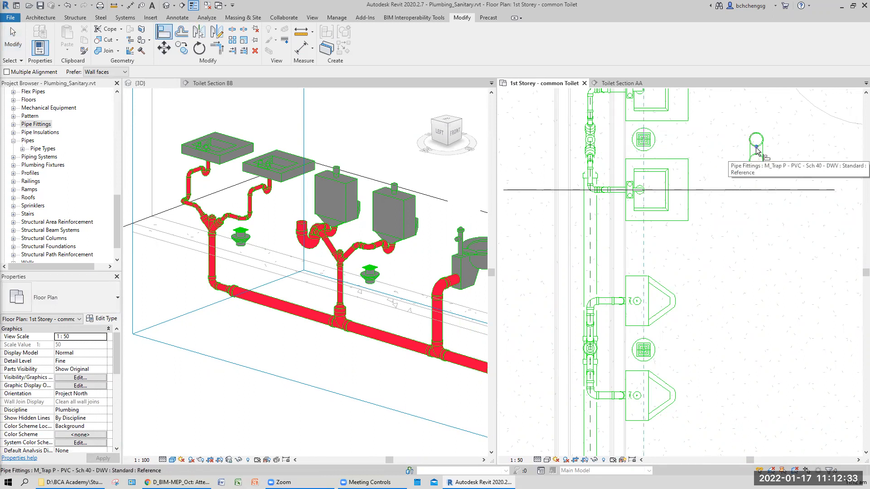
pyautogui.click(759, 181)
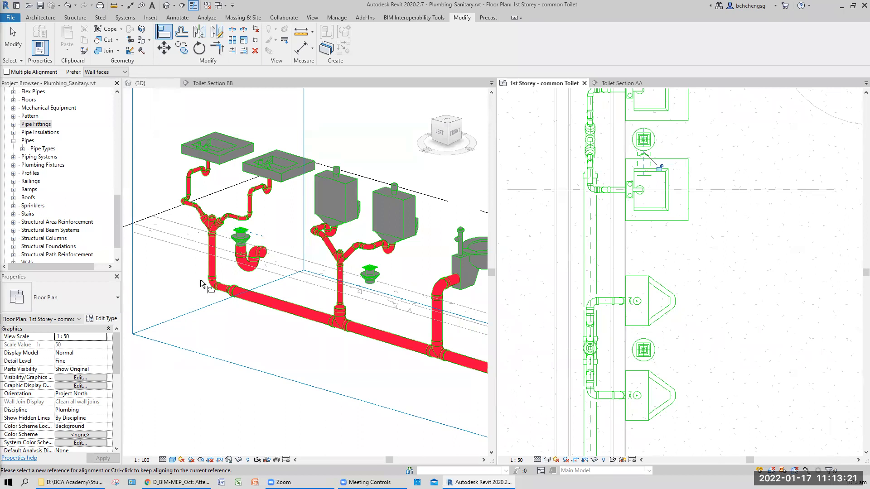
# In Section AA, extend the short pipe above the trap up to the floor drain, then zoom out
pyautogui.click(13, 39)
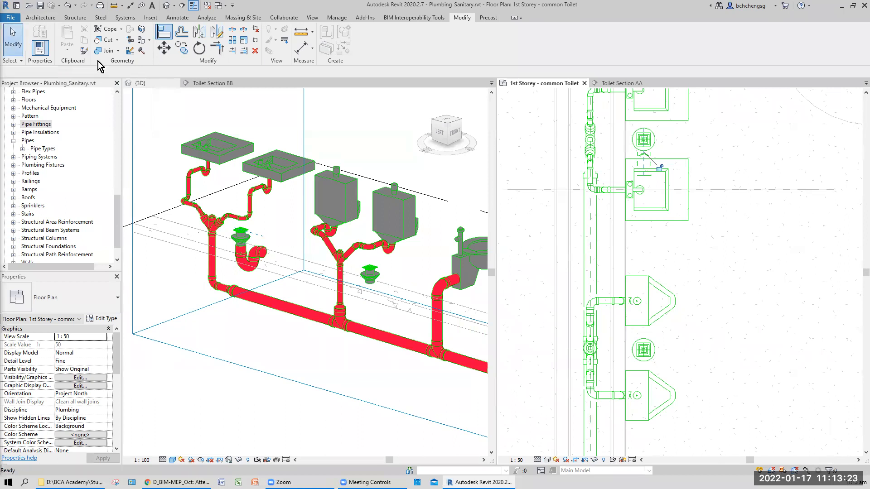
pyautogui.click(619, 84)
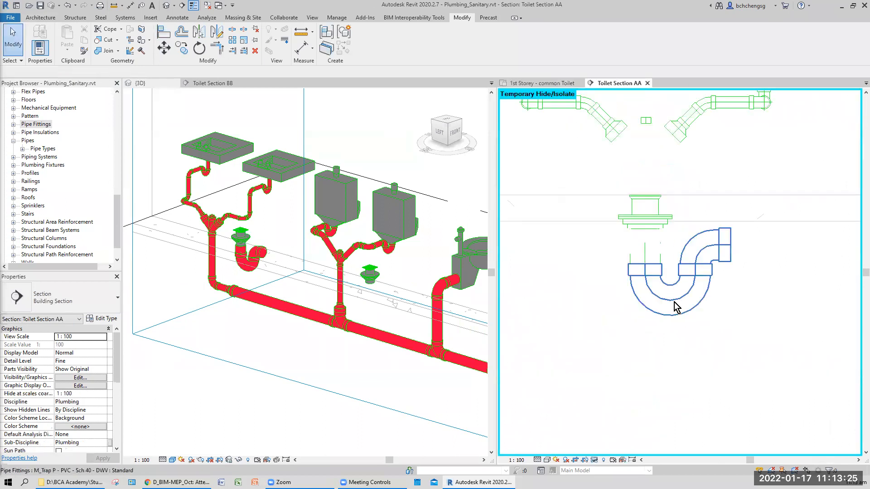
pyautogui.scroll(2, 644, 252)
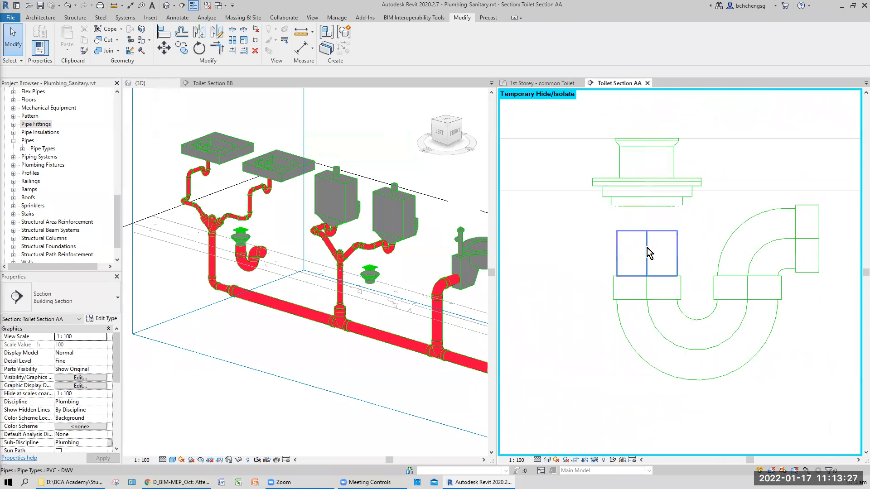
pyautogui.click(649, 253)
pyautogui.moveTo(647, 235); pyautogui.dragTo(646, 235)
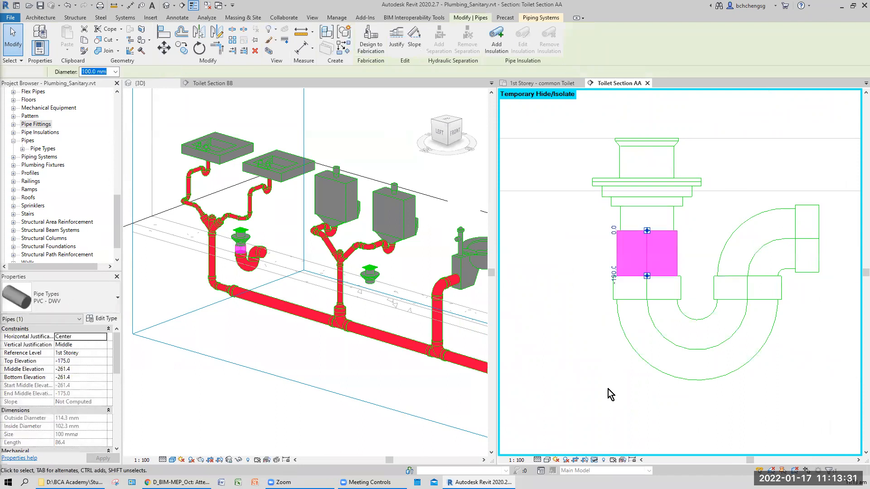
pyautogui.press('Escape')
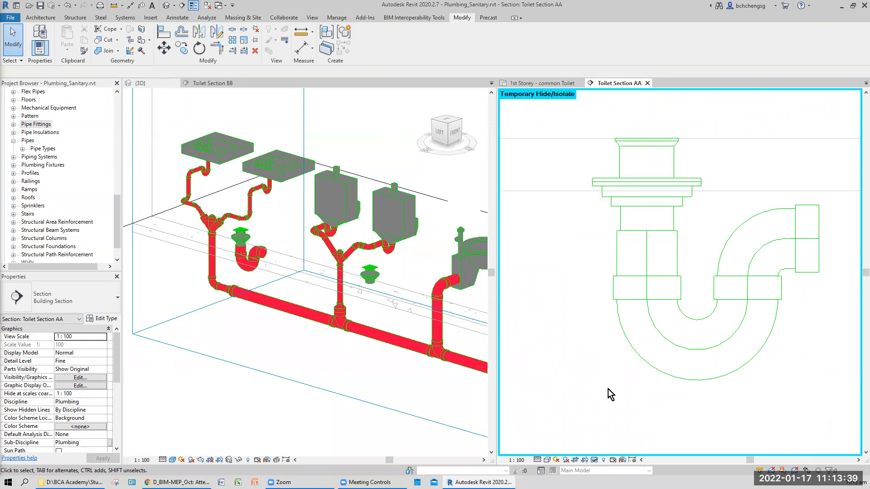
pyautogui.scroll(-4, 728, 339)
pyautogui.scroll(-5, 648, 322)
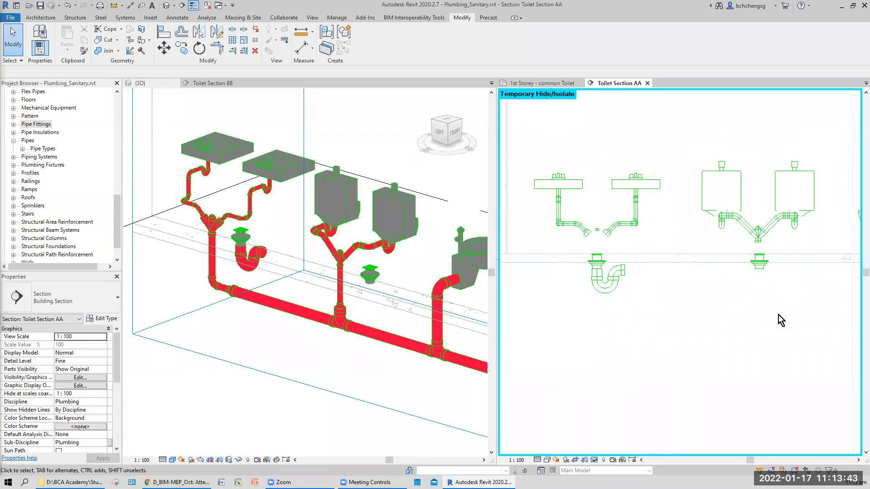
pyautogui.scroll(-3, 730, 324)
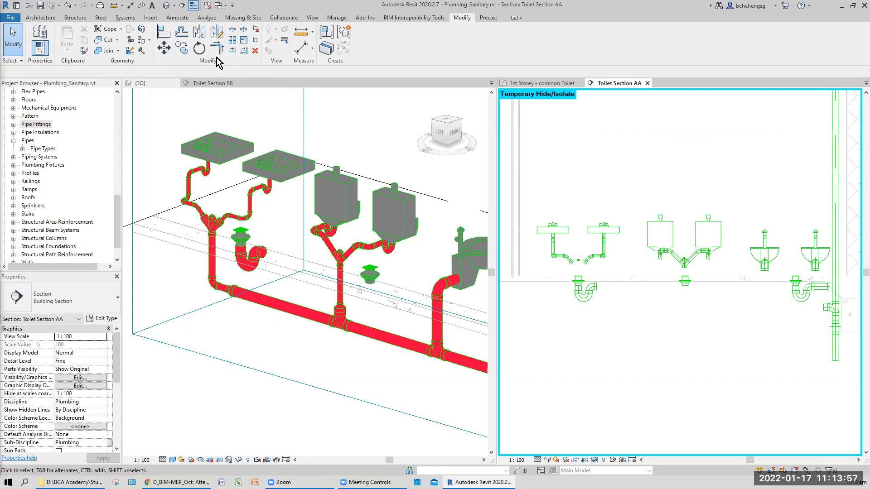
# Pan the 3D view slightly left, then frame the fixtures and both water closets in the plan
pyautogui.click(401, 322)
pyautogui.moveTo(230, 245); pyautogui.dragTo(129, 193, button='middle')
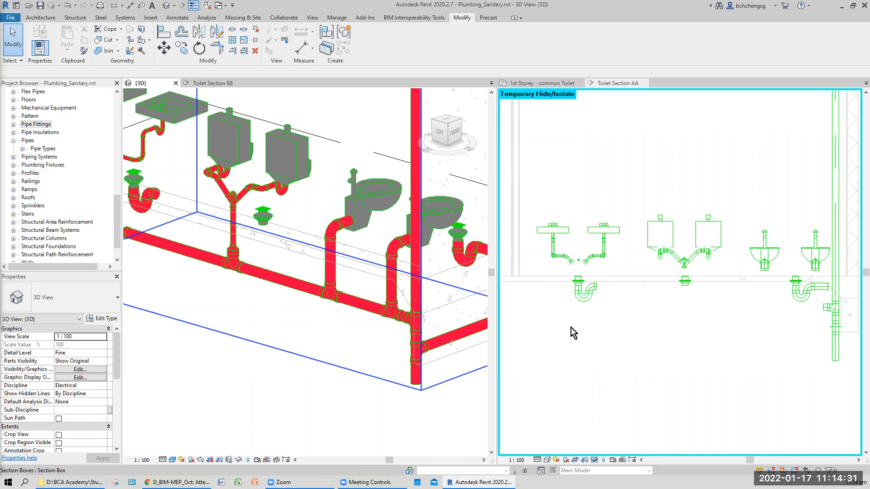
pyautogui.click(536, 83)
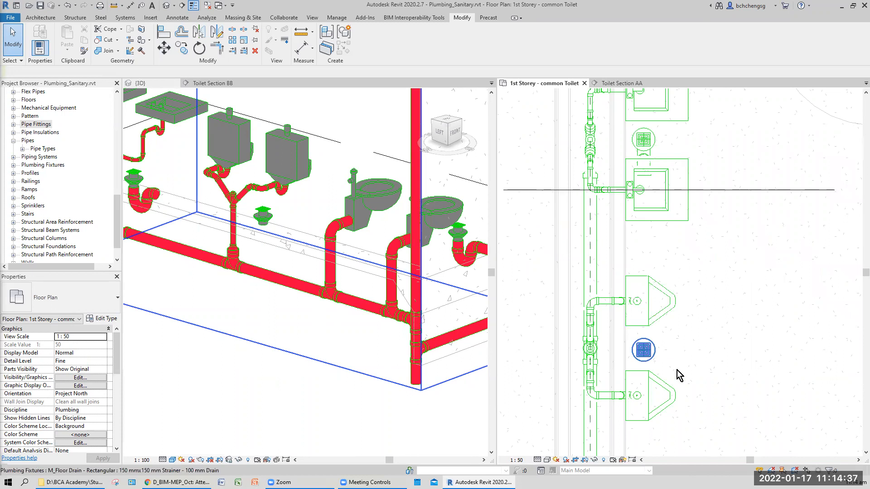
pyautogui.scroll(-2, 677, 371)
pyautogui.moveTo(720, 396); pyautogui.dragTo(710, 358, button='middle')
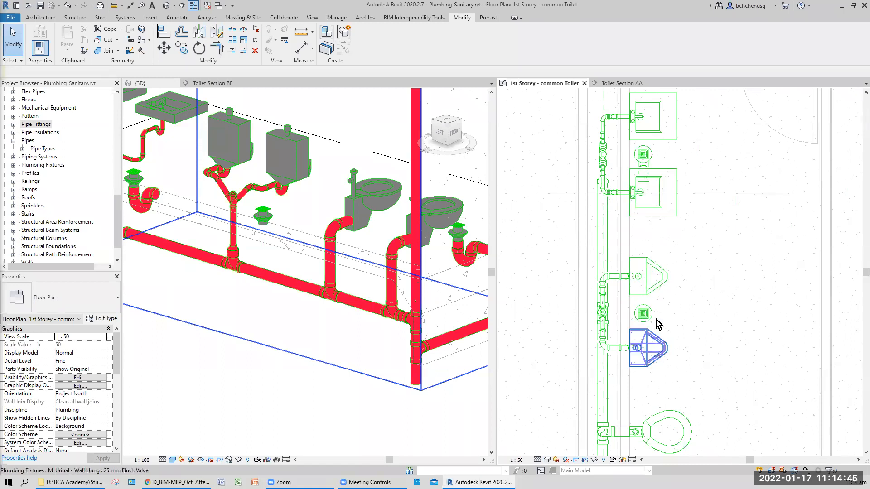
pyautogui.scroll(-2, 709, 319)
pyautogui.moveTo(700, 286); pyautogui.dragTo(667, 165, button='middle')
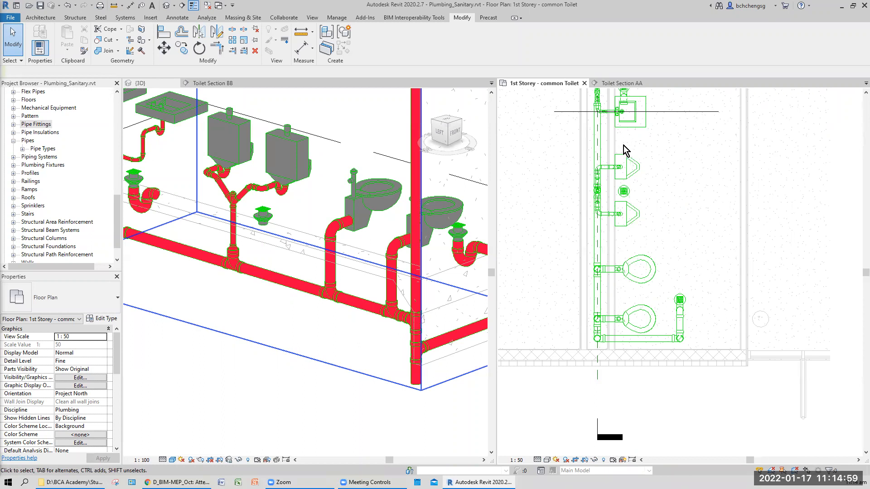
pyautogui.keyDown('ctrl'); pyautogui.scroll(3, 624, 134); pyautogui.keyUp('ctrl')
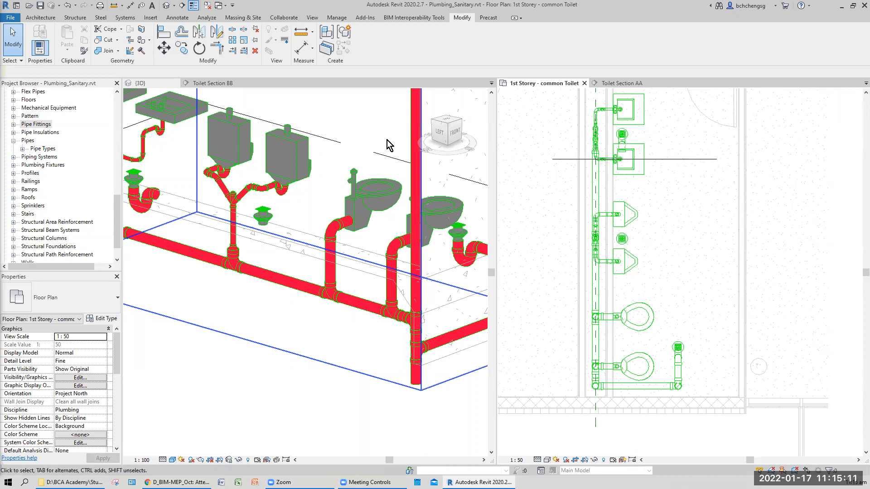
# Create a pipe similar to the one below the water closets, sloping up at 1.05%
pyautogui.click(663, 346)
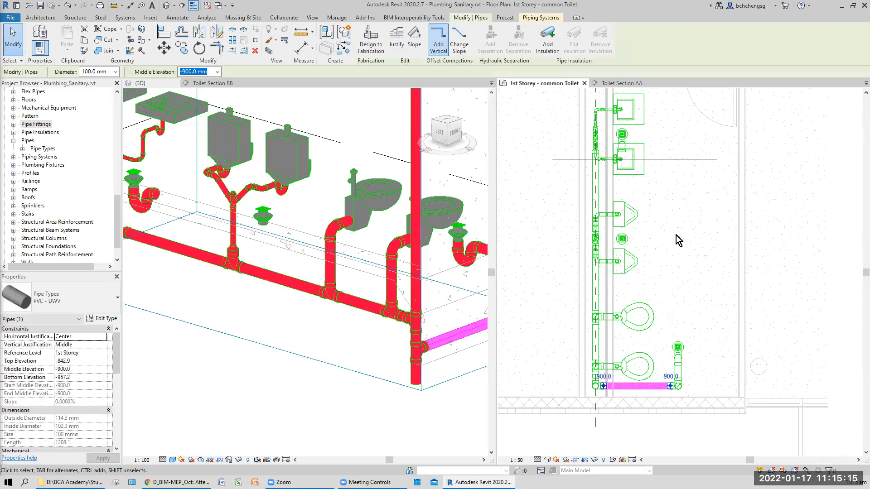
pyautogui.rightClick(676, 235)
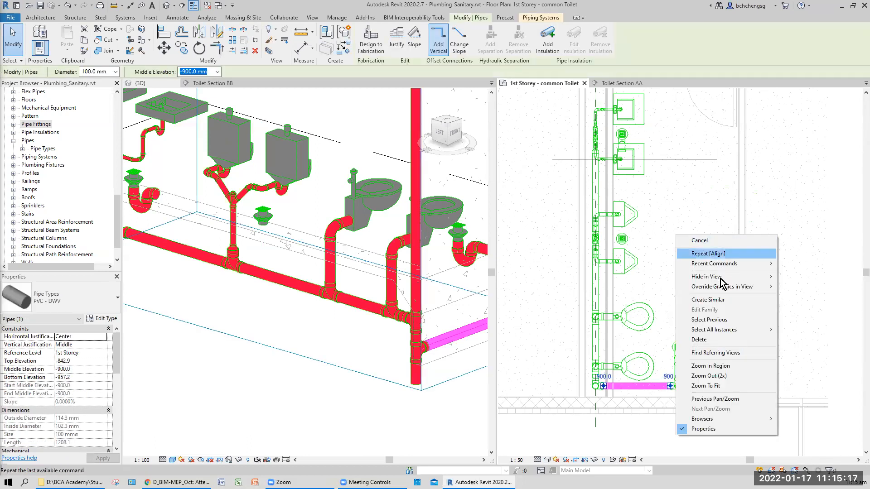
pyautogui.click(723, 299)
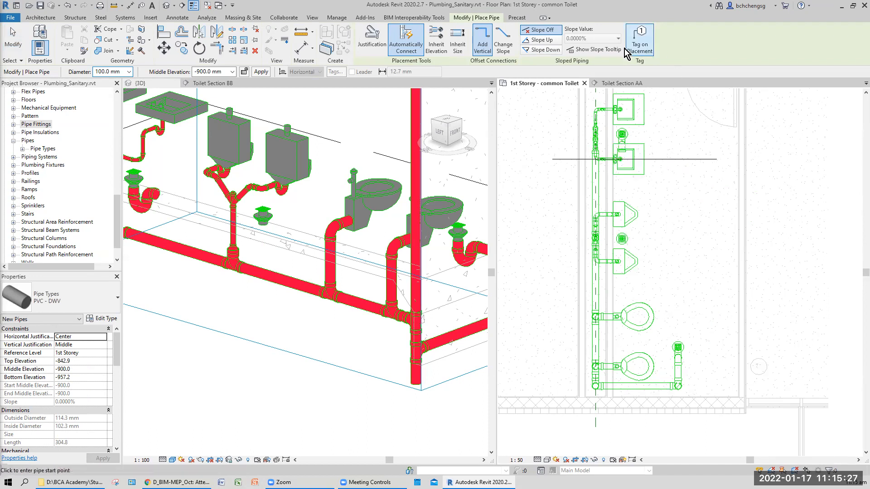
pyautogui.click(542, 43)
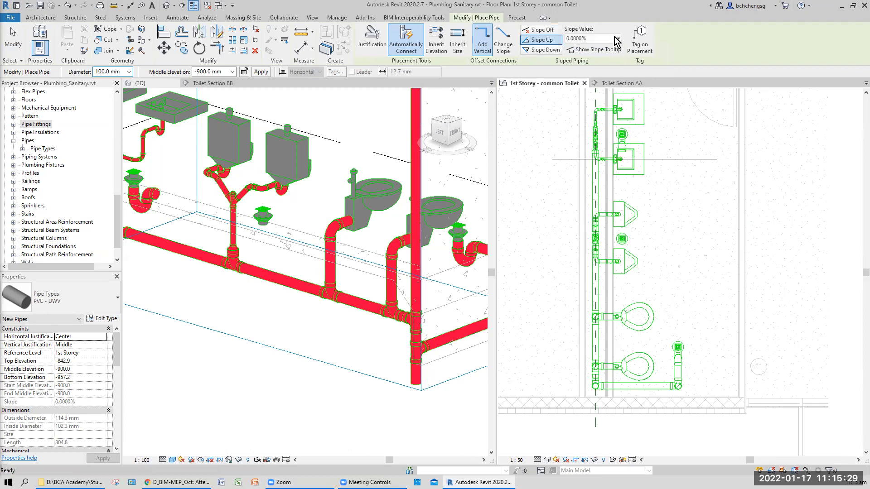
pyautogui.click(618, 38)
pyautogui.click(575, 58)
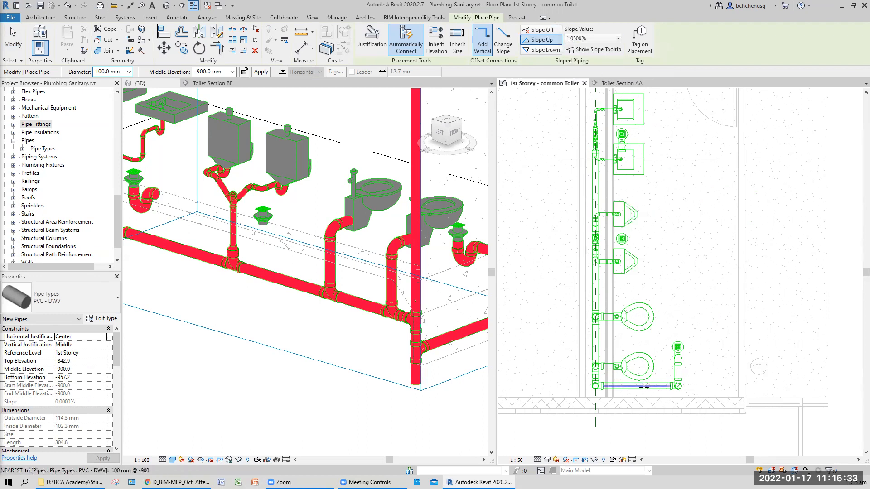
# Draw the 100 mm PVC-DWV pipe from the water-closet branch end along the fixture wall
pyautogui.scroll(4, 643, 386)
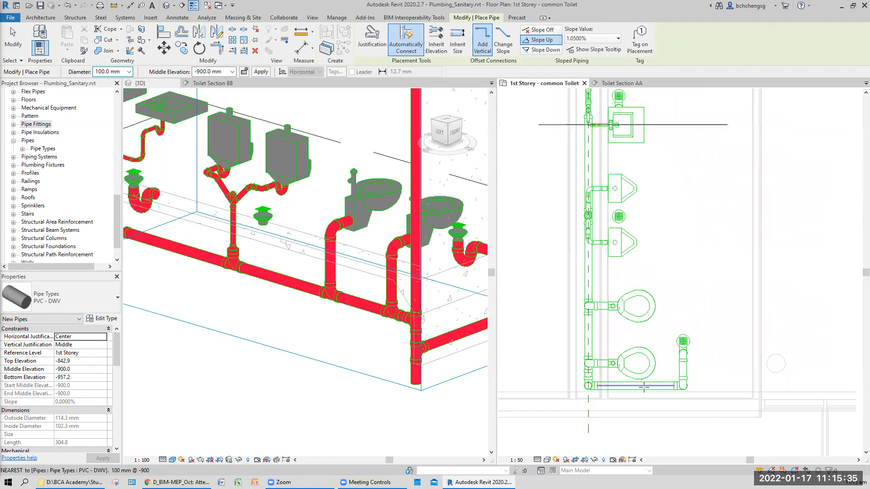
pyautogui.click(643, 381)
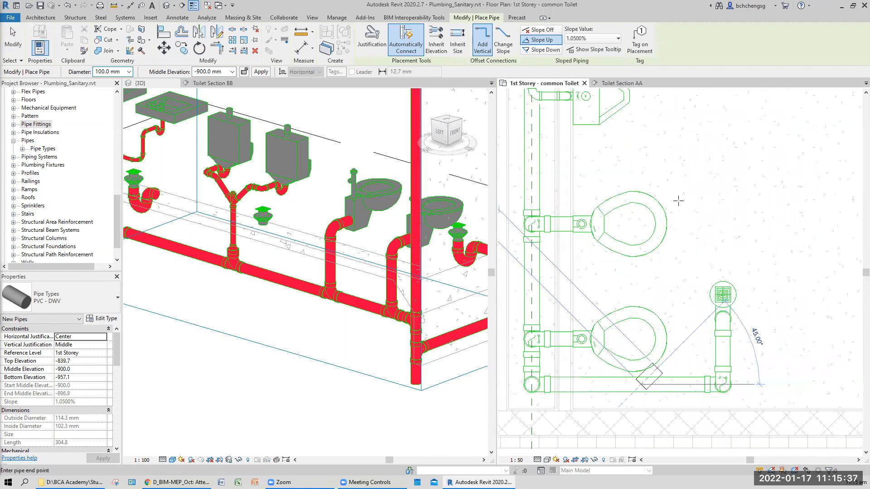
pyautogui.scroll(-4, 649, 196)
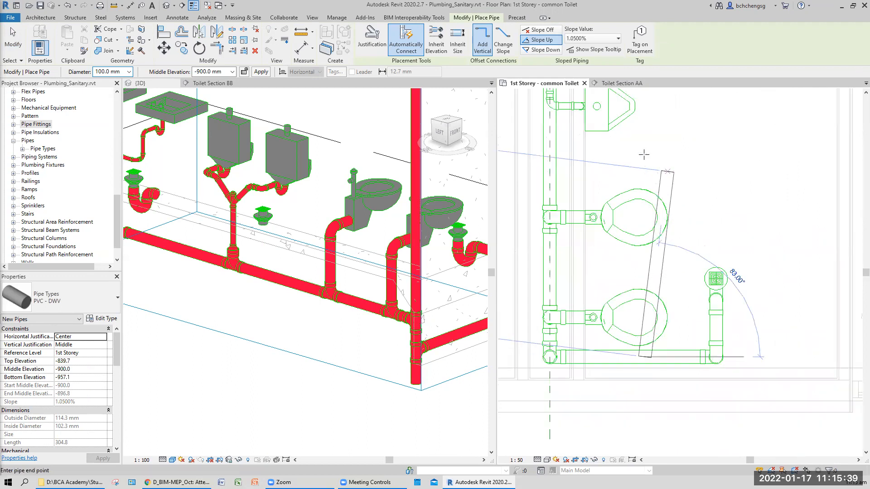
pyautogui.moveTo(634, 172); pyautogui.dragTo(625, 261, button='middle')
pyautogui.moveTo(669, 183); pyautogui.dragTo(661, 258, button='middle')
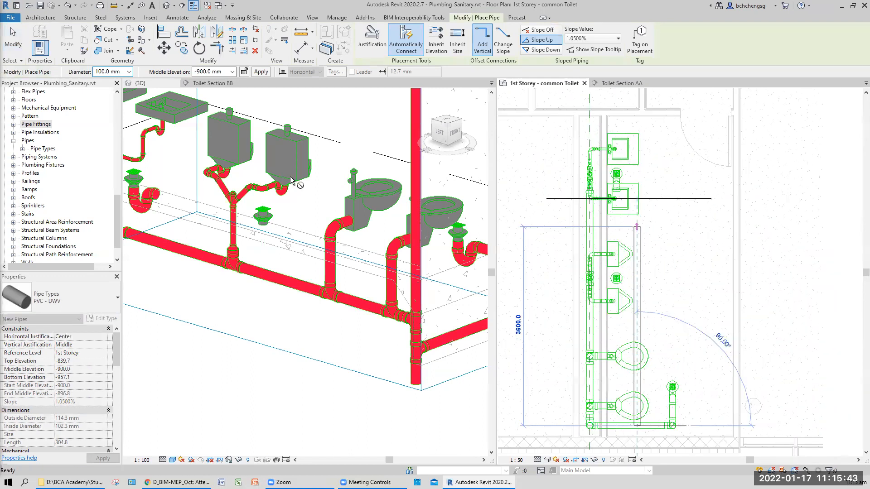
pyautogui.click(12, 42)
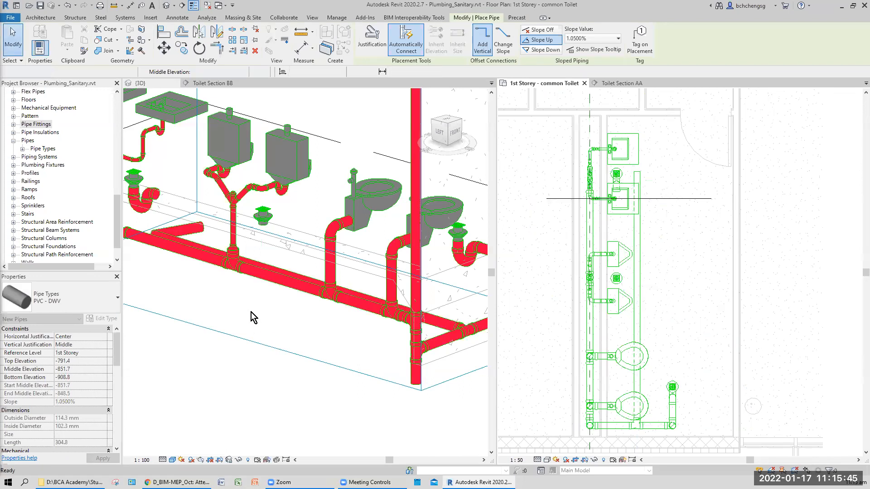
pyautogui.click(616, 84)
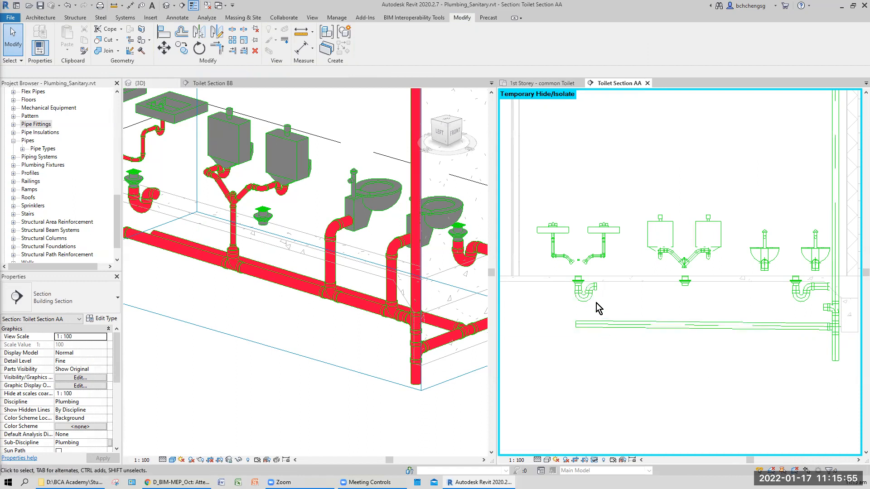
# In the floor plan, align the new sloped pipe to the centre of the floor drain between the washbasins
pyautogui.click(534, 84)
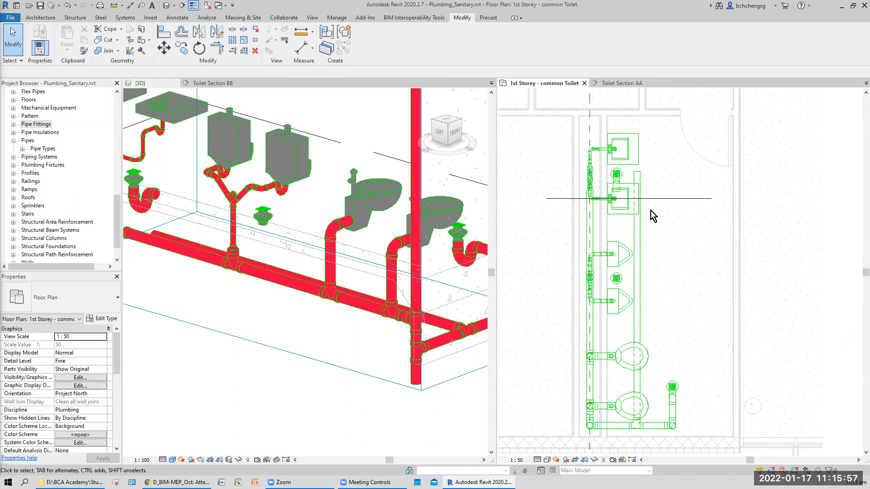
pyautogui.scroll(3, 652, 215)
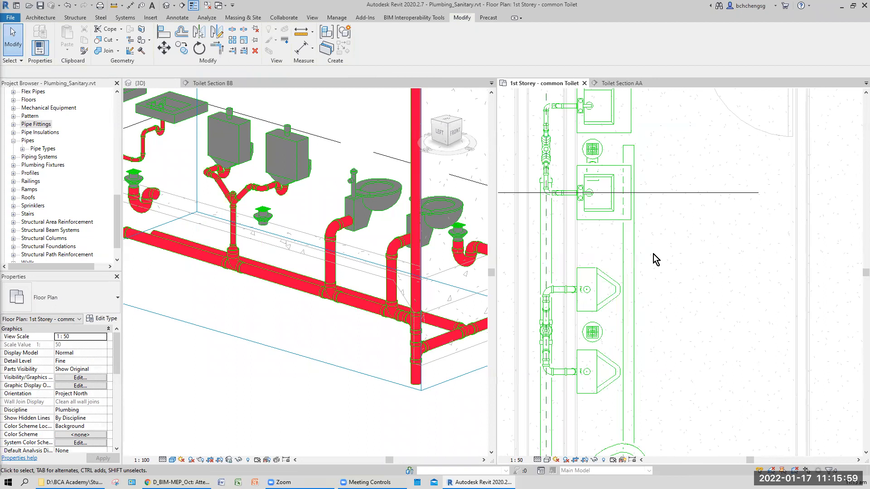
pyautogui.click(161, 36)
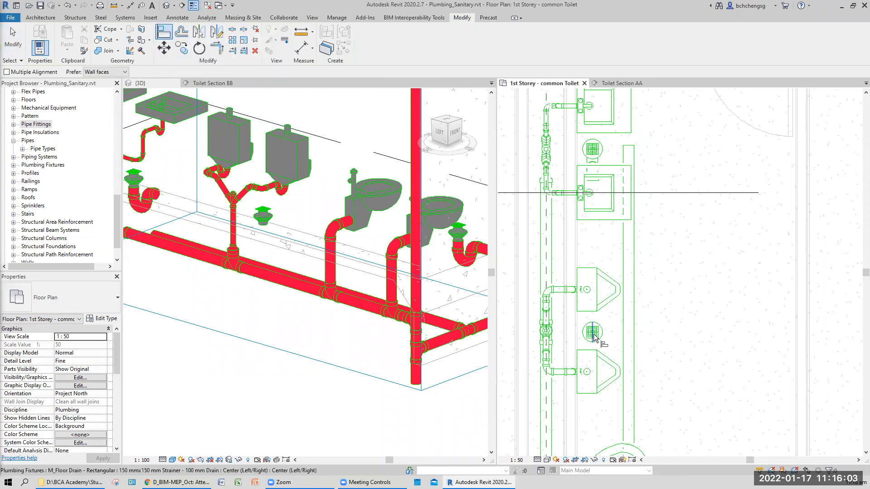
pyautogui.click(606, 335)
pyautogui.click(624, 337)
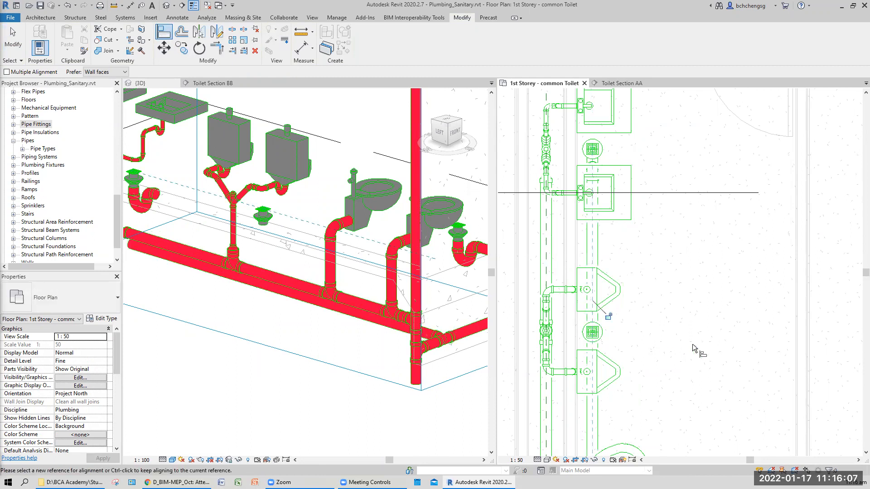
pyautogui.moveTo(658, 401); pyautogui.dragTo(663, 265, button='middle')
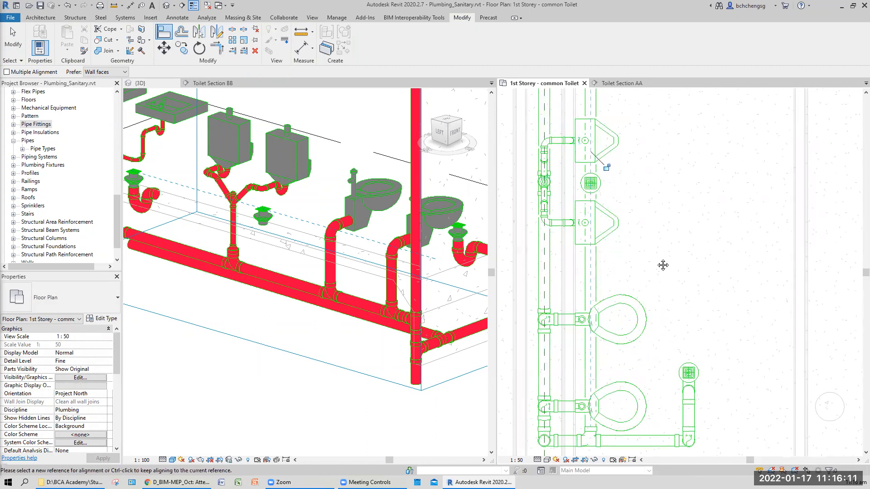
pyautogui.press('Escape')
pyautogui.press('Escape')
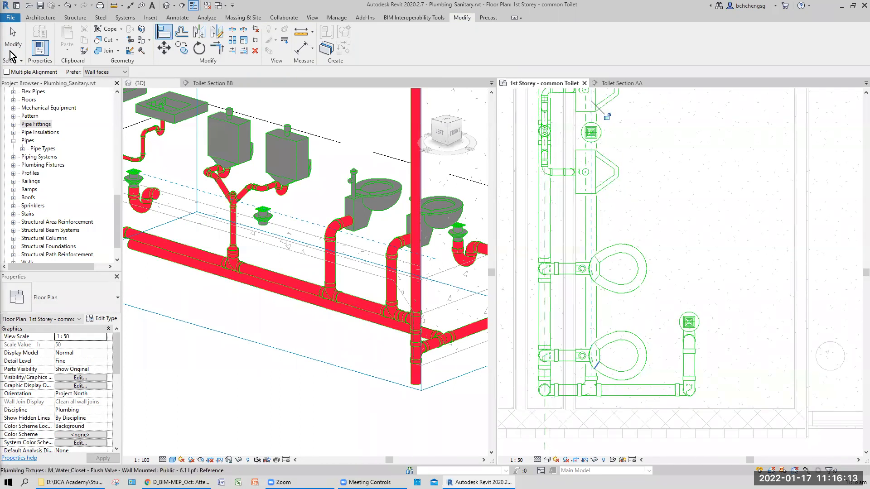
pyautogui.scroll(-1, 445, 376)
pyautogui.scroll(-1, 445, 377)
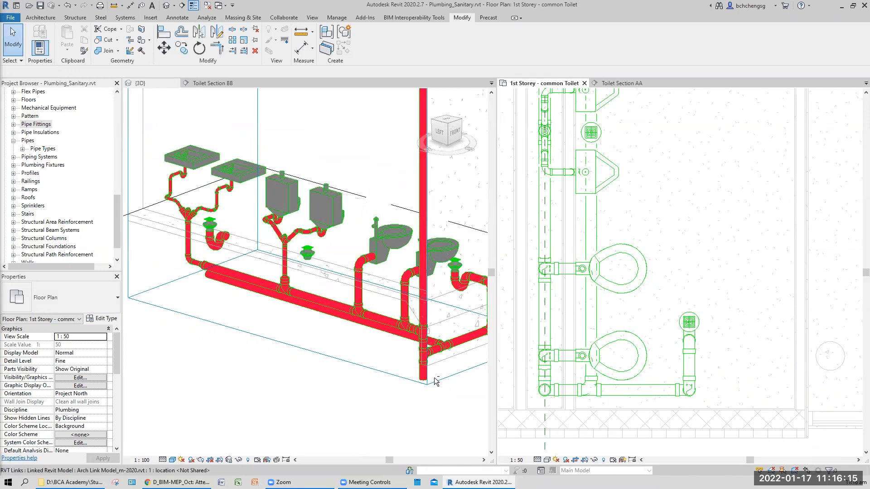
# Select the tee at the new pipe's junction in the 3D view and orbit to inspect it
pyautogui.click(444, 355)
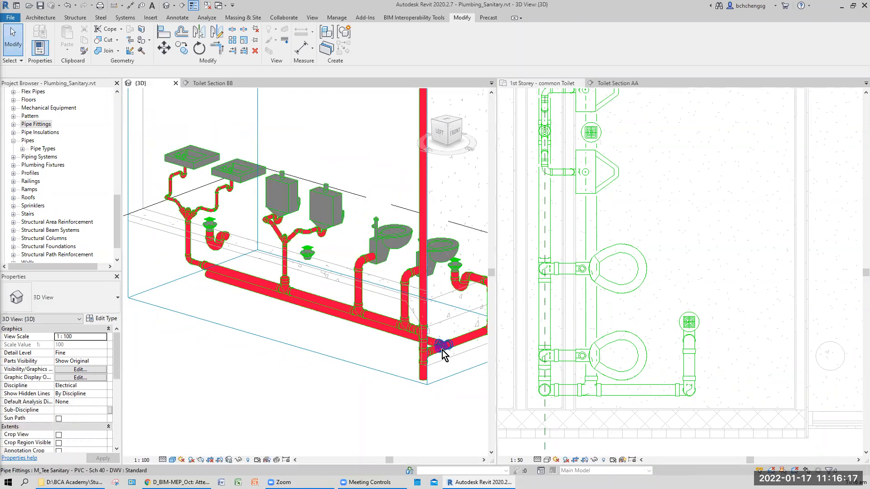
pyautogui.click(443, 347)
pyautogui.moveTo(442, 347)
pyautogui.keyDown('shift'); pyautogui.mouseDown(button='middle')
pyautogui.moveTo(332, 353)
pyautogui.moveTo(405, 375)
pyautogui.moveTo(751, 284)
pyautogui.moveTo(639, 132)
pyautogui.moveTo(471, 61)
pyautogui.moveTo(553, 88)
pyautogui.moveTo(614, 85)
pyautogui.mouseUp(button='middle'); pyautogui.keyUp('shift')
# Switch to Toilet Section AA, zoom in and select the lavatory P-trap
pyautogui.click(614, 83)
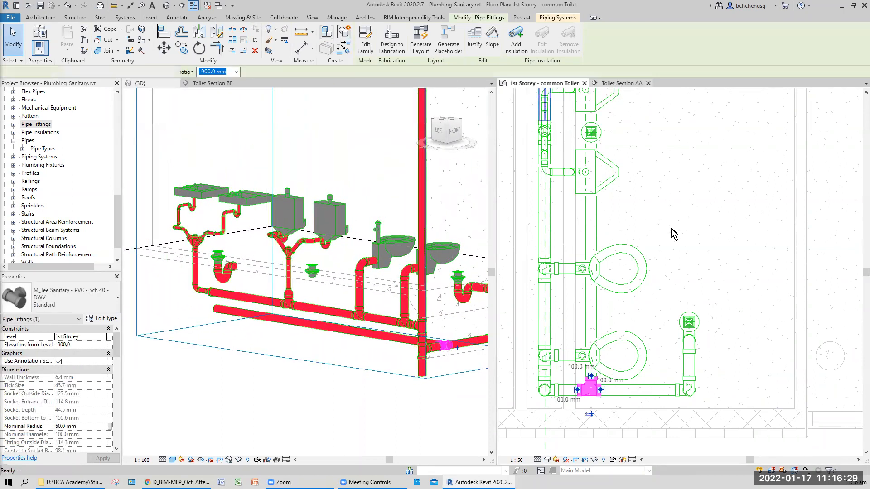
pyautogui.scroll(4, 598, 323)
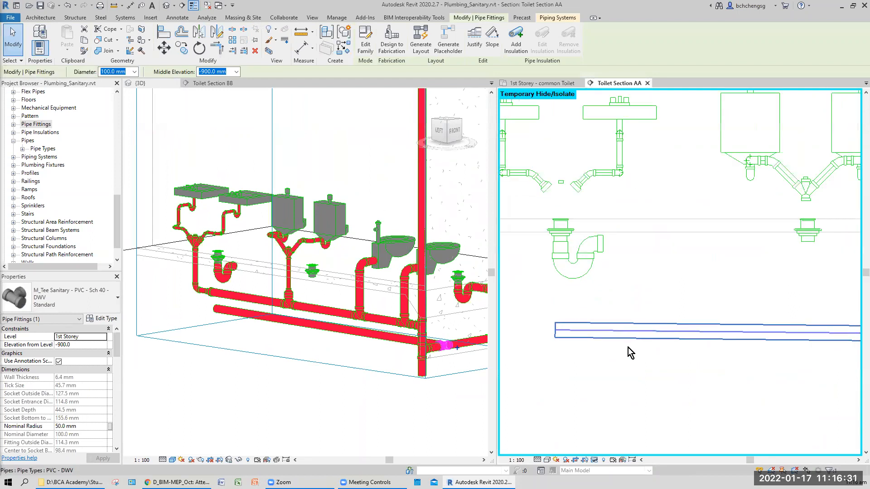
pyautogui.click(606, 236)
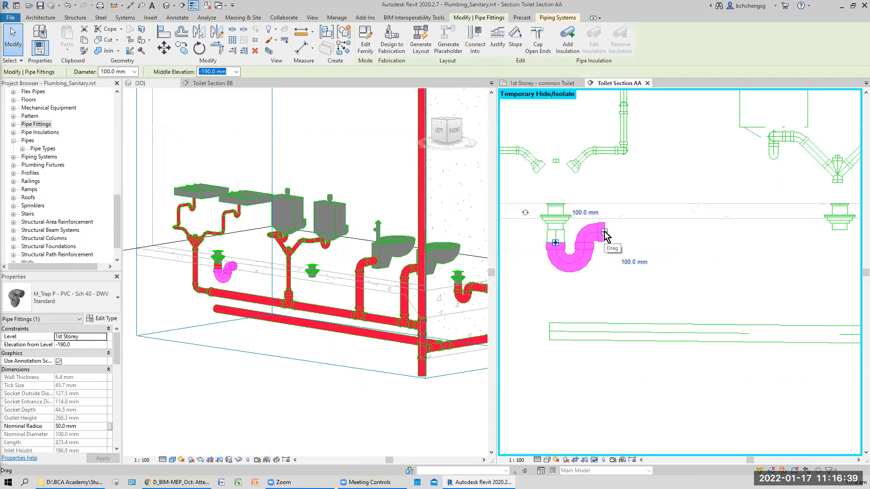
# Draw a horizontal pipe from the trap outlet with an upward slope, then cancel it
pyautogui.rightClick(606, 235)
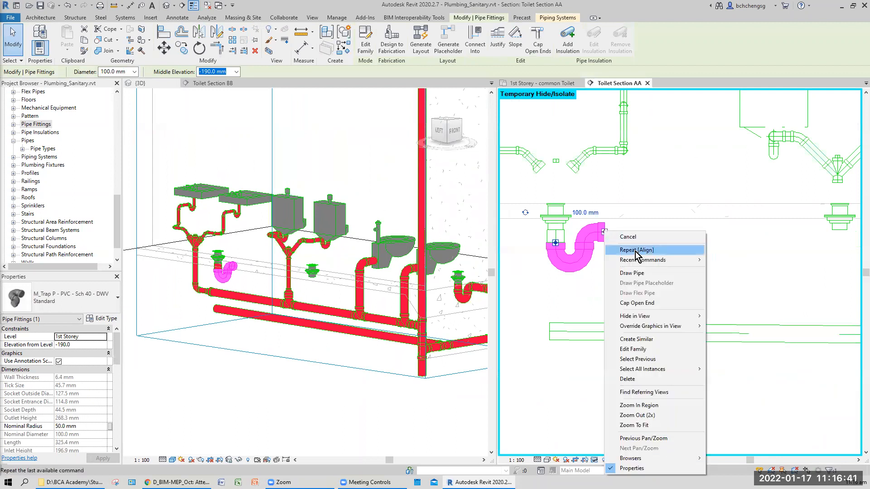
pyautogui.click(639, 275)
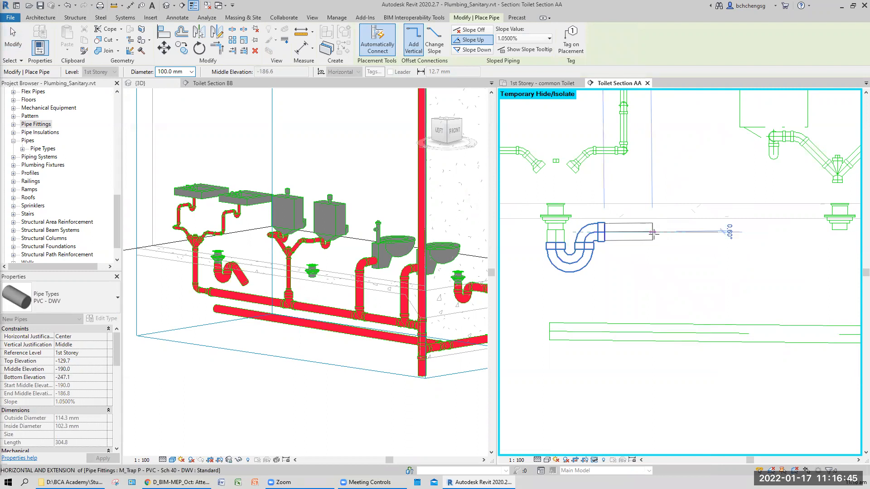
pyautogui.click(639, 233)
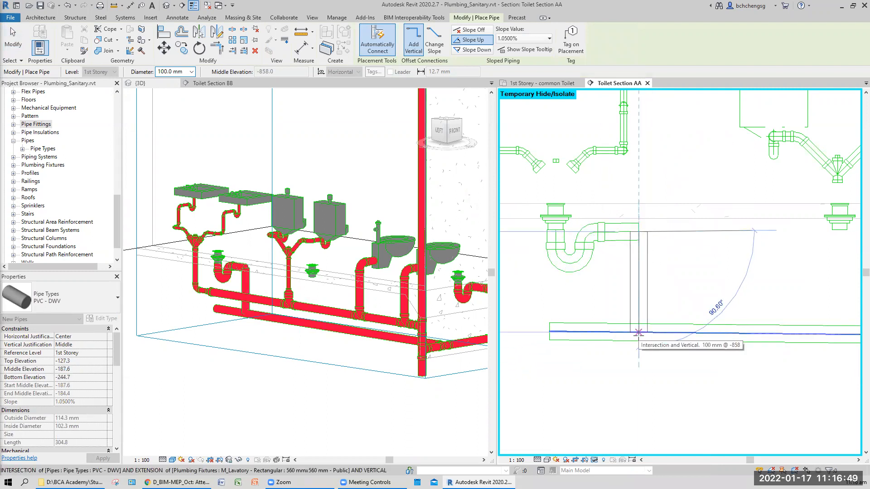
pyautogui.click(473, 40)
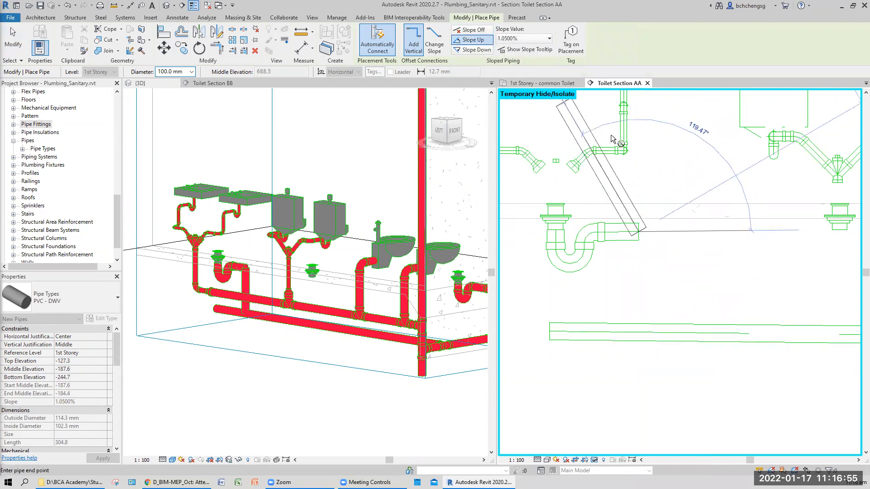
pyautogui.press('Escape')
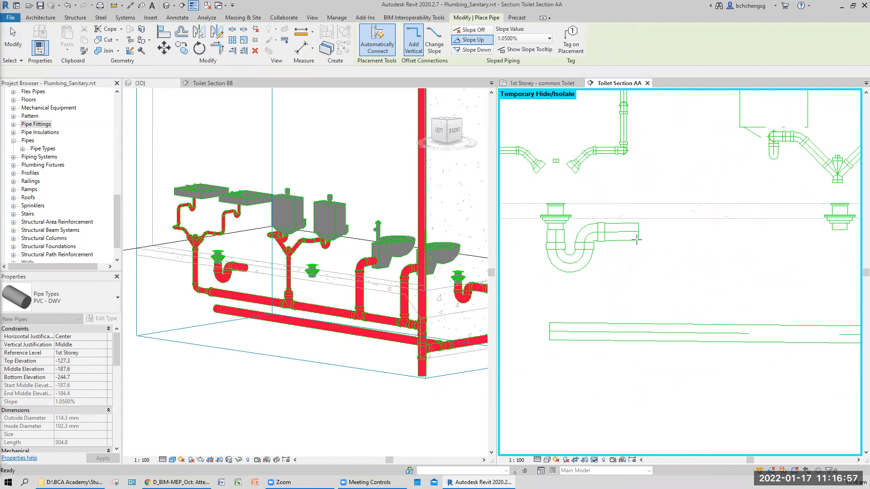
# Delete the leftover pipe stub at the trap outlet and reselect the P-trap
pyautogui.click(636, 240)
pyautogui.press('Escape')
pyautogui.press('Escape')
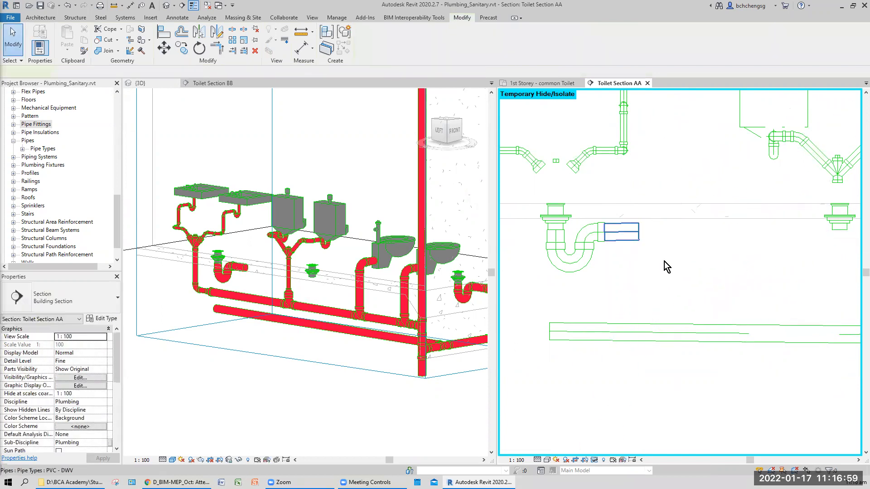
pyautogui.press('Delete')
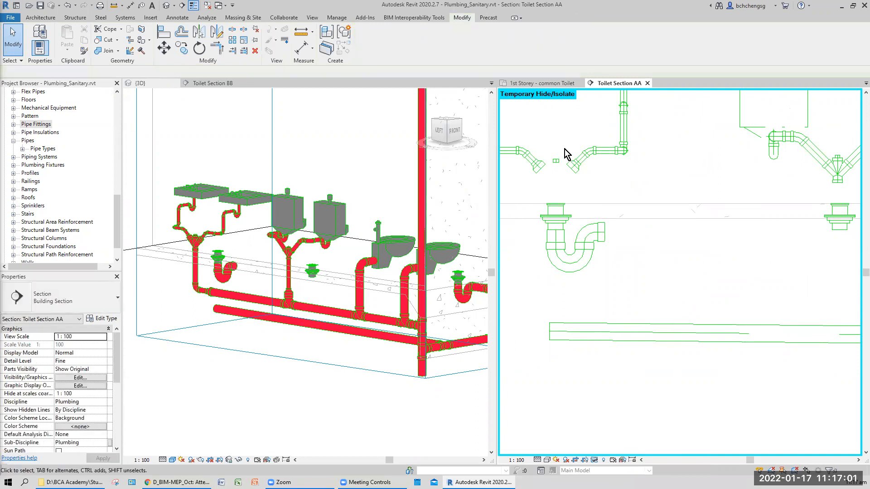
pyautogui.click(638, 257)
# Pipe the trap outlet horizontally, then drop it down onto the drain pipe below
pyautogui.rightClick(605, 233)
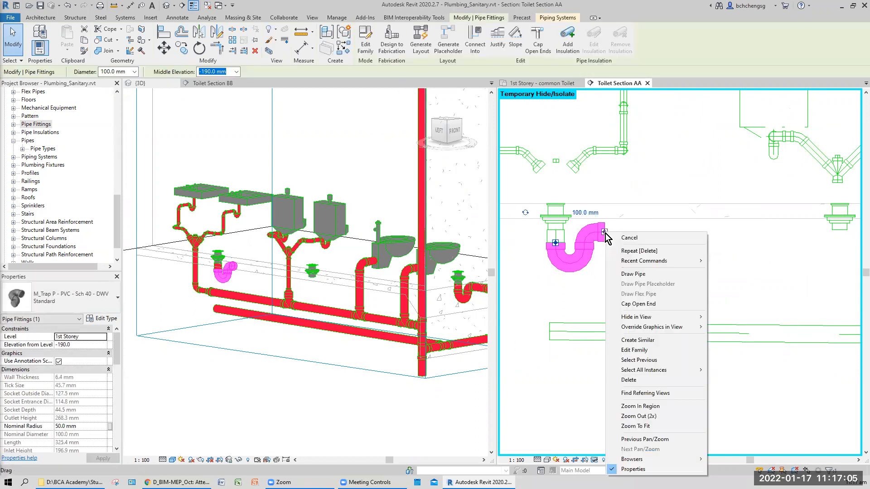
pyautogui.click(654, 275)
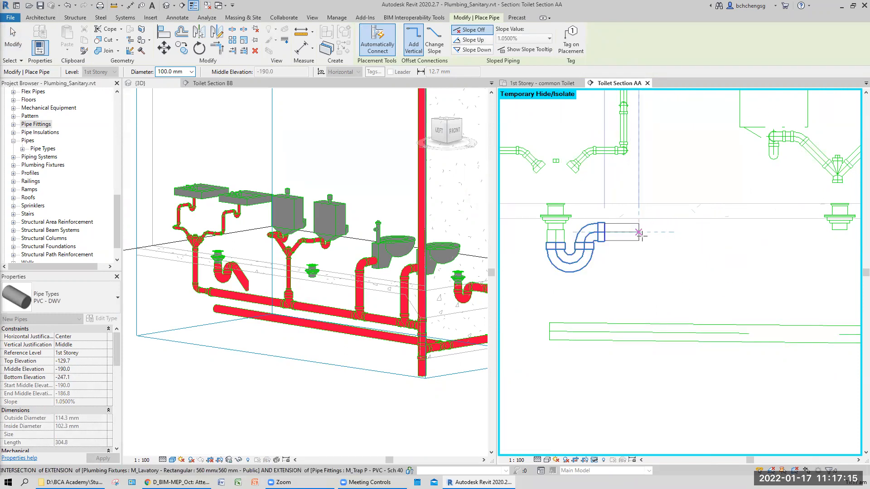
pyautogui.click(639, 232)
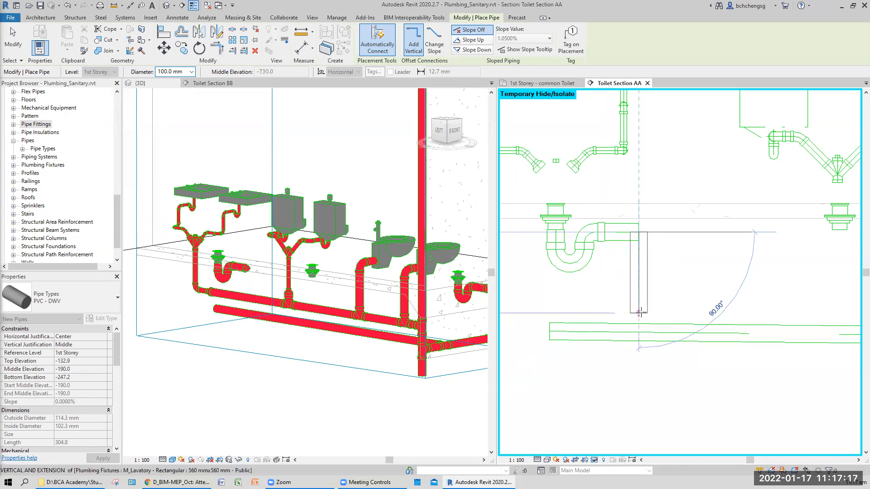
pyautogui.click(639, 333)
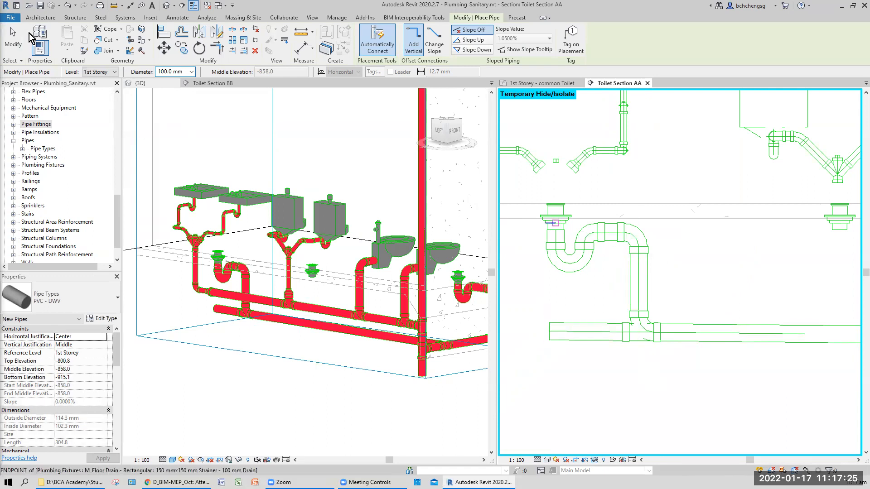
pyautogui.click(13, 38)
# Nudge the vertical drop pipe left and delete the short dead-end pipe beside the tee
pyautogui.scroll(2, 598, 284)
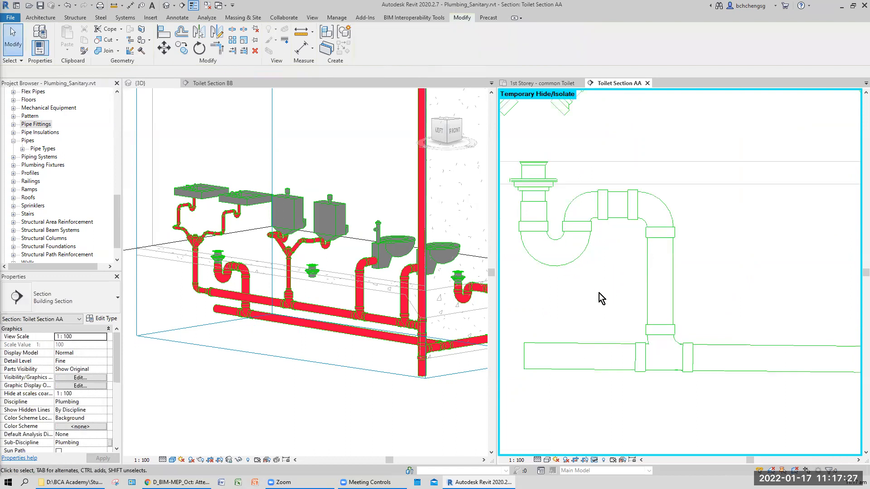
pyautogui.click(661, 293)
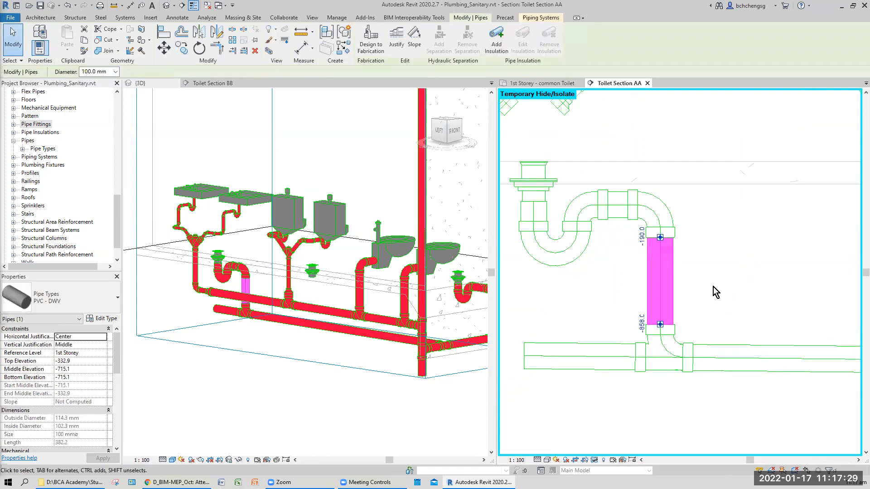
pyautogui.press('Left')
pyautogui.press('Left')
pyautogui.press('Left')
pyautogui.press('Left')
pyautogui.press('Left')
pyautogui.press('Left')
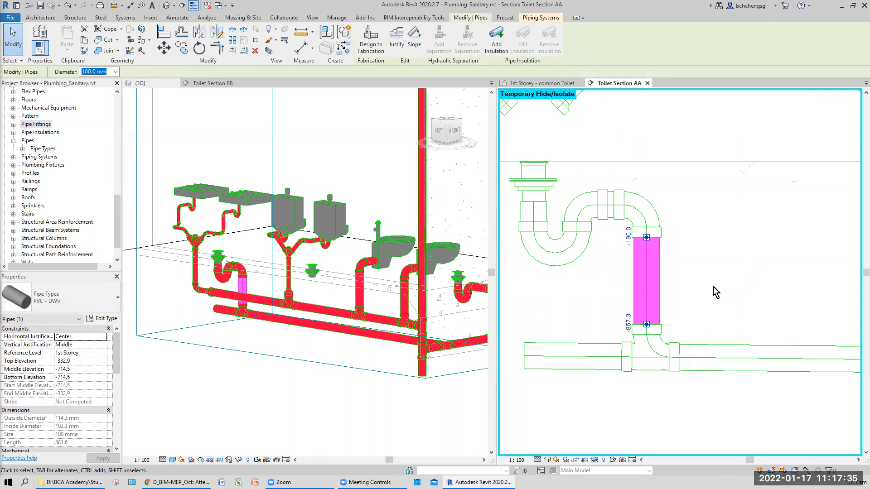
pyautogui.click(560, 375)
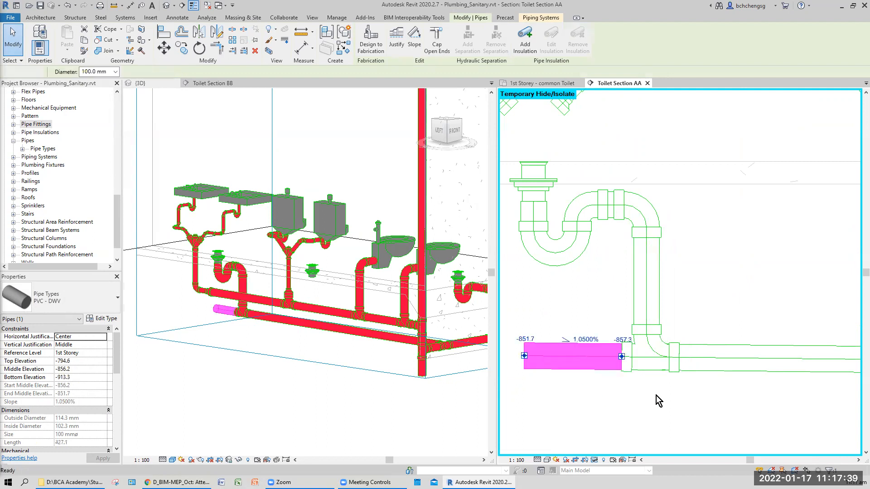
pyautogui.press('Delete')
# Convert the tee where the drop meets the drain run into an elbow
pyautogui.click(723, 372)
pyautogui.scroll(-2, 739, 406)
pyautogui.moveTo(746, 412); pyautogui.dragTo(570, 364, button='middle')
pyautogui.scroll(-1, 655, 373)
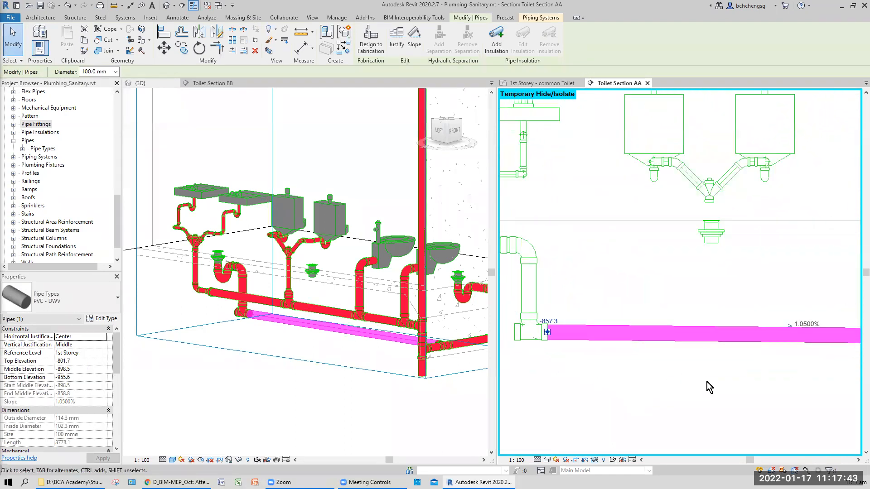
pyautogui.click(567, 369)
pyautogui.scroll(4, 565, 368)
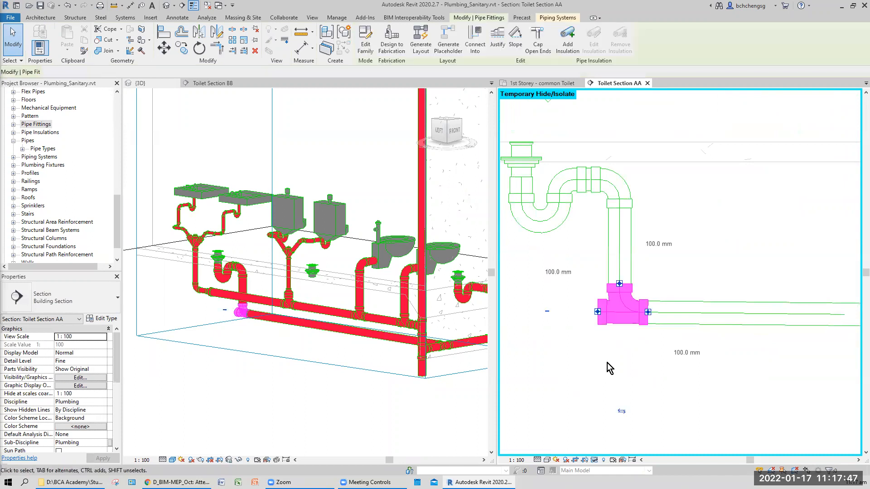
pyautogui.click(547, 312)
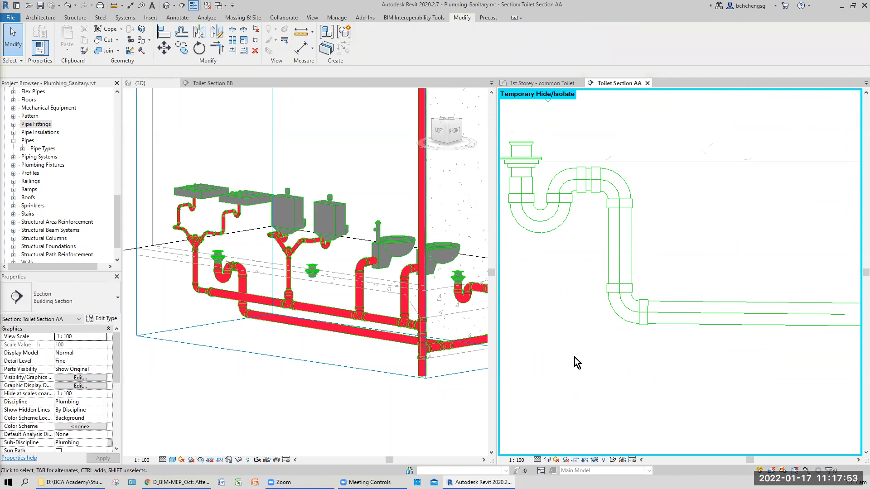
# Box-select all pieces of the lavatory trap assembly
pyautogui.scroll(-5, 806, 376)
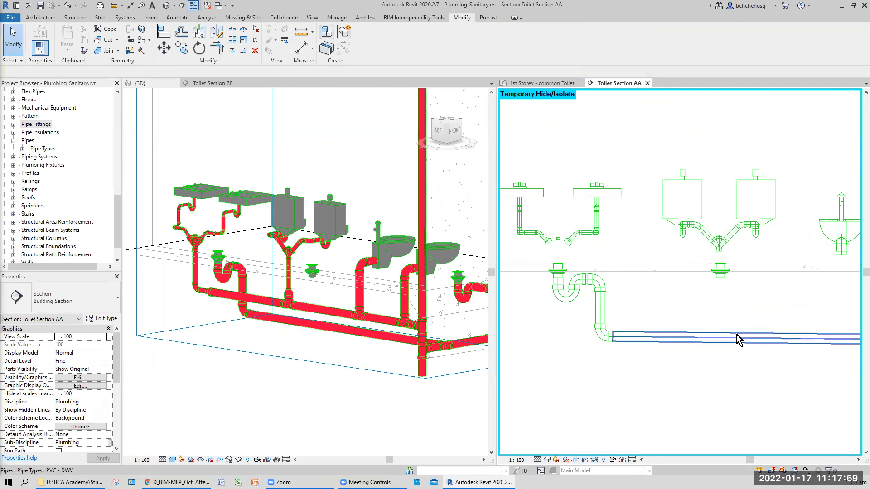
pyautogui.moveTo(628, 308); pyautogui.dragTo(538, 284)
pyautogui.moveTo(533, 314); pyautogui.dragTo(531, 326)
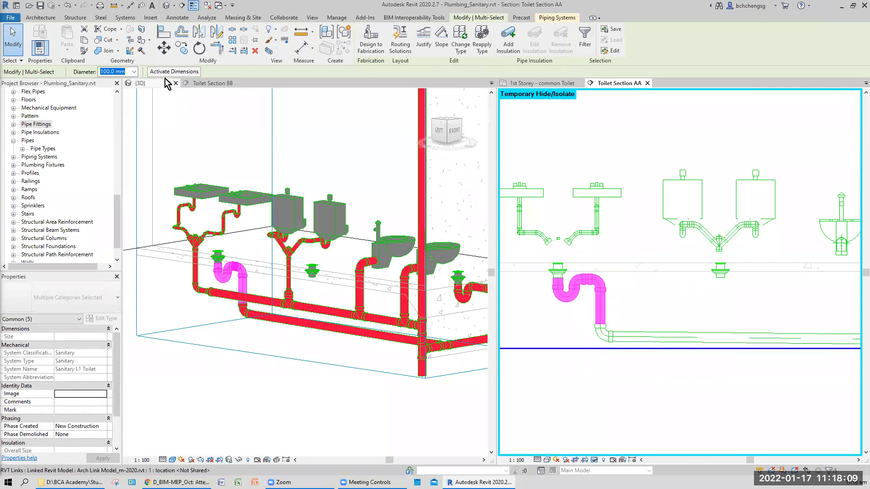
# Copy the trap assembly from the floor drain outlet to the second floor drain
pyautogui.click(181, 48)
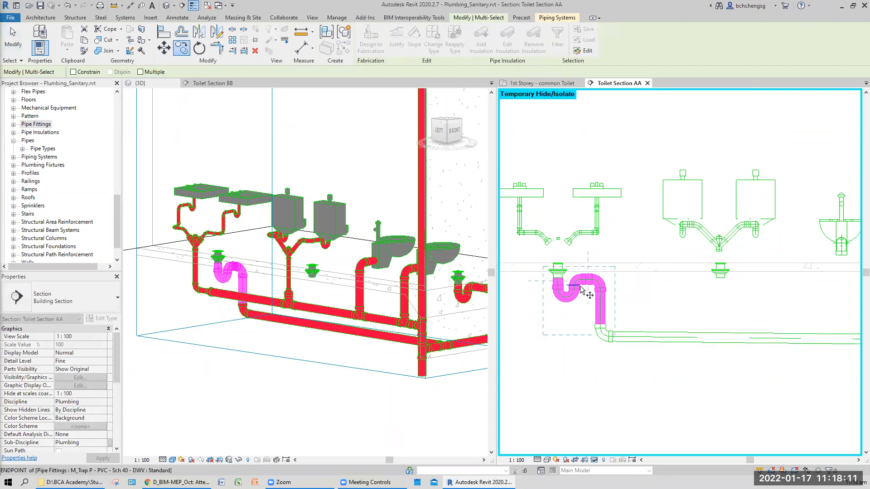
pyautogui.scroll(3, 547, 278)
pyautogui.scroll(2, 547, 277)
pyautogui.click(525, 264)
pyautogui.moveTo(708, 307); pyautogui.dragTo(500, 315, button='middle')
pyautogui.click(748, 273)
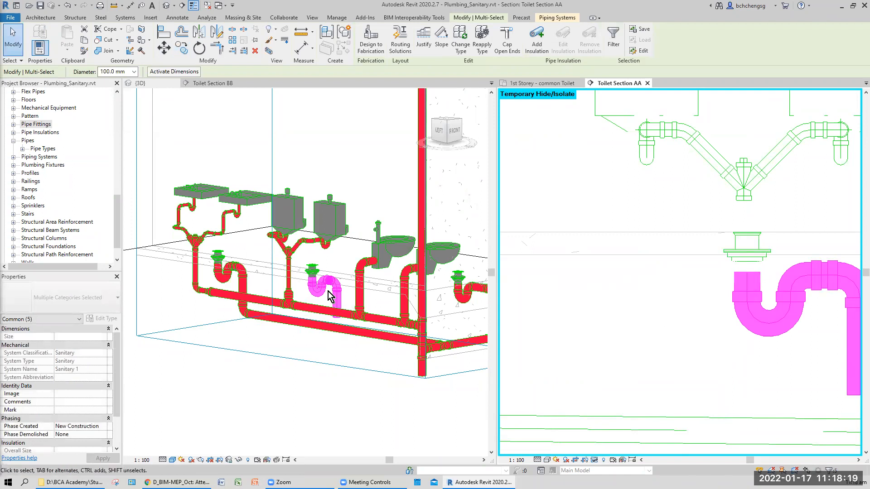
# Raise the copied short pipe up to meet the second floor drain outlet
pyautogui.click(709, 373)
pyautogui.scroll(2, 794, 298)
pyautogui.scroll(3, 794, 297)
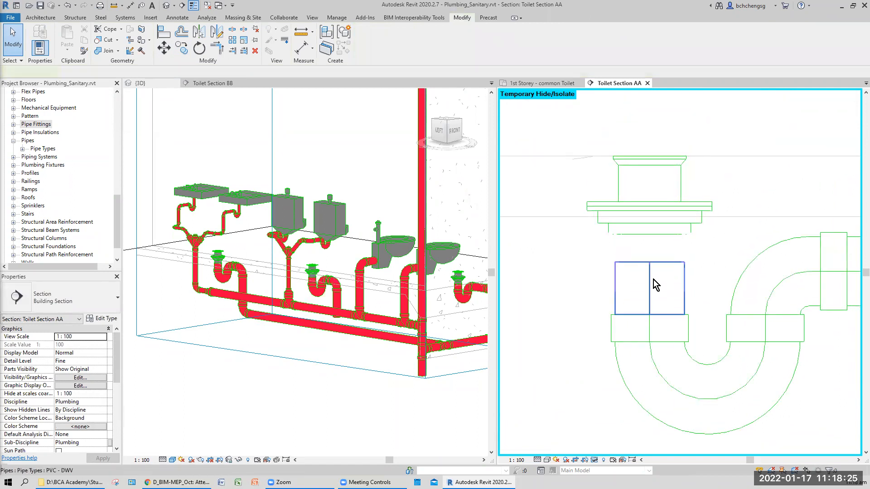
pyautogui.click(653, 284)
pyautogui.moveTo(654, 285); pyautogui.dragTo(651, 263)
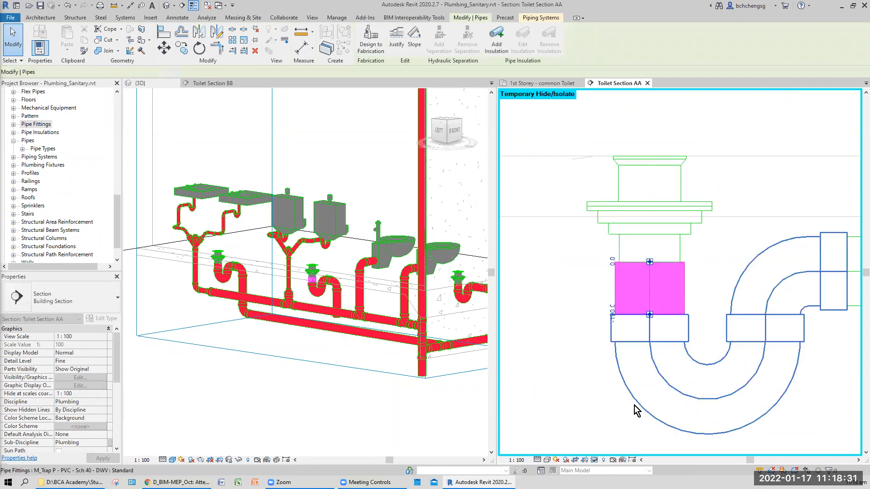
pyautogui.click(577, 352)
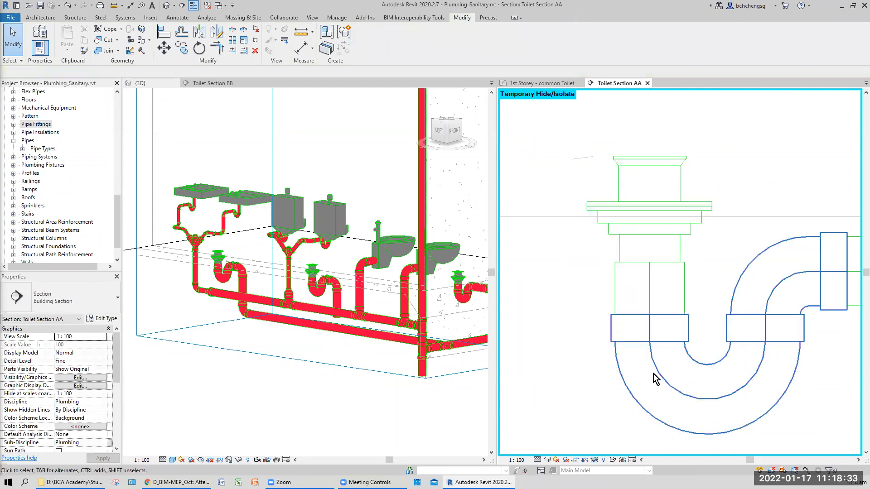
# Extend the new trap's downpipe down to join the horizontal drain pipe
pyautogui.scroll(-2, 793, 405)
pyautogui.moveTo(793, 365); pyautogui.dragTo(693, 203, button='middle')
pyautogui.moveTo(745, 316); pyautogui.dragTo(737, 279, button='middle')
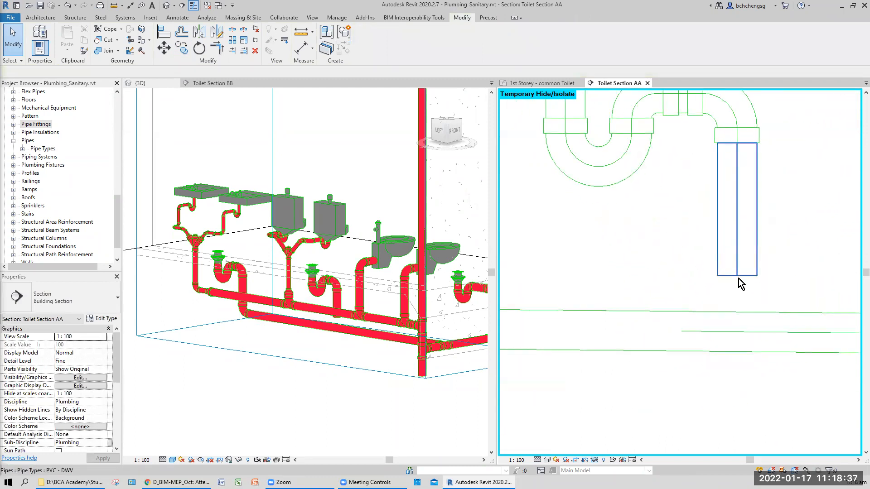
pyautogui.click(738, 277)
pyautogui.moveTo(737, 275); pyautogui.dragTo(737, 332)
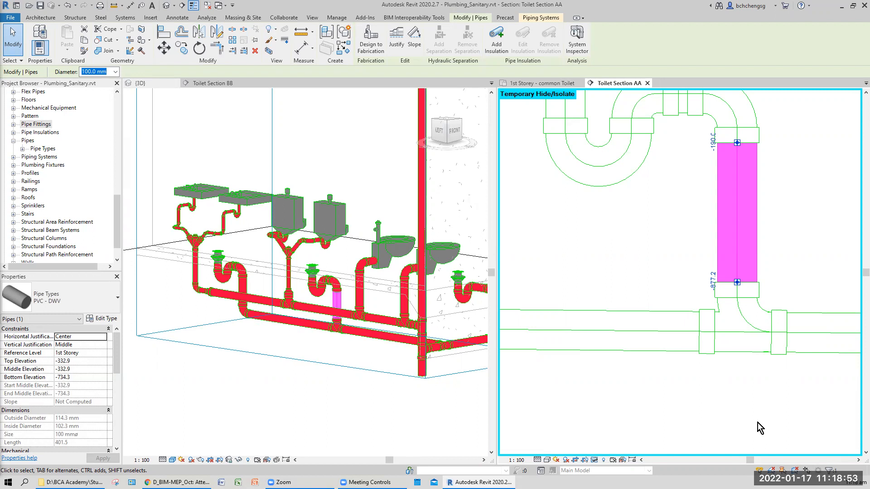
# Orbit and pan the 3D view to check both floor-drain traps dropping into the run to the stack
pyautogui.click(337, 401)
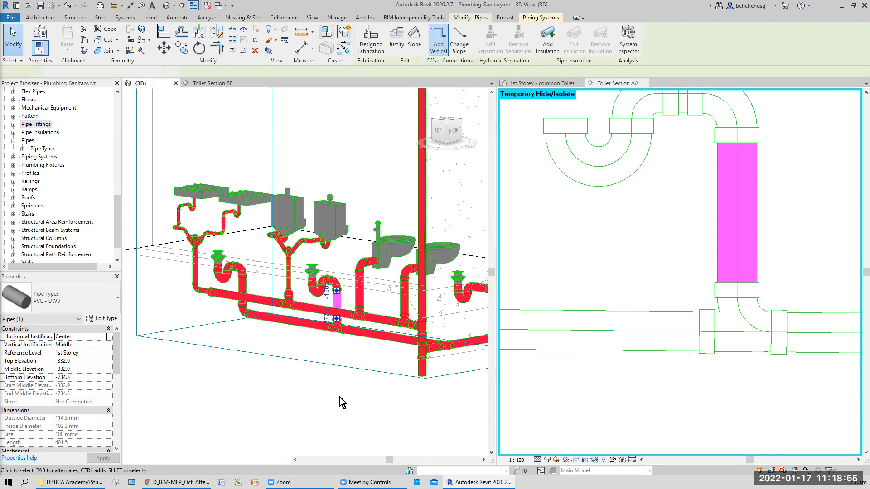
pyautogui.scroll(-1, 340, 398)
pyautogui.click(358, 411)
pyautogui.moveTo(361, 411); pyautogui.dragTo(230, 308, button='middle')
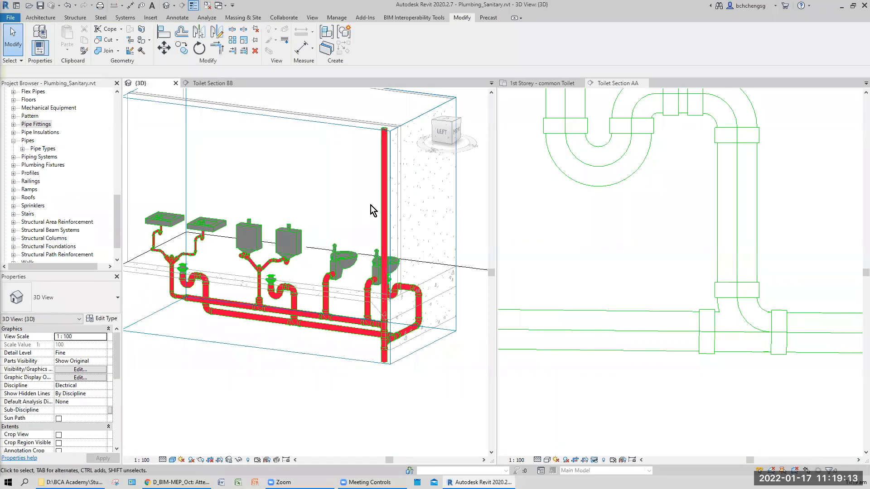
pyautogui.keyDown('shift'); pyautogui.moveTo(417, 412); pyautogui.dragTo(371, 262, button='middle'); pyautogui.keyUp('shift')
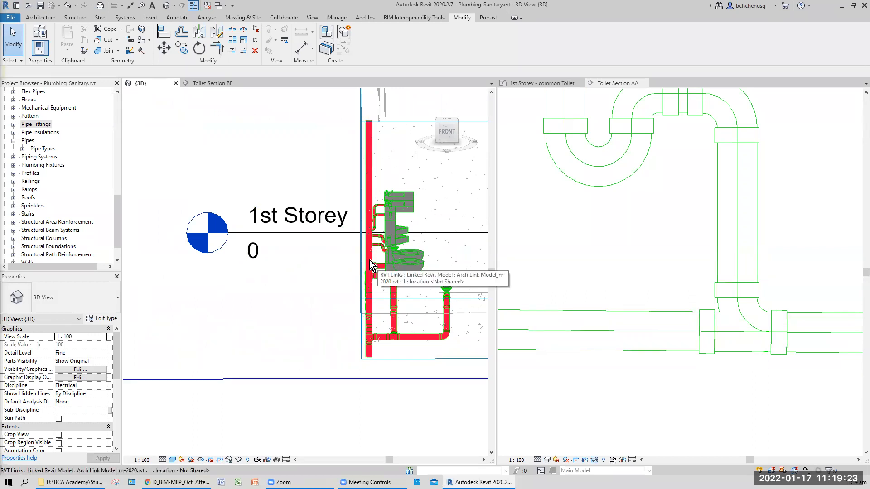
pyautogui.keyDown('shift'); pyautogui.moveTo(304, 348); pyautogui.dragTo(607, 253, button='middle'); pyautogui.keyUp('shift')
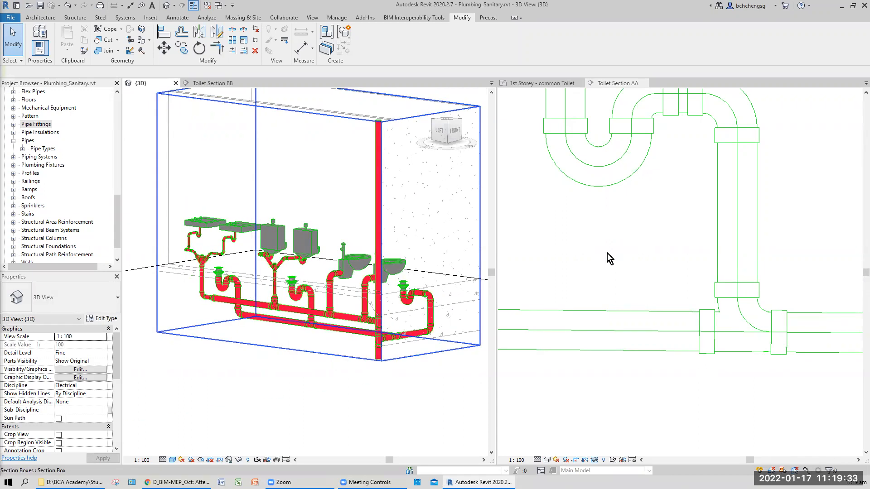
pyautogui.click(606, 253)
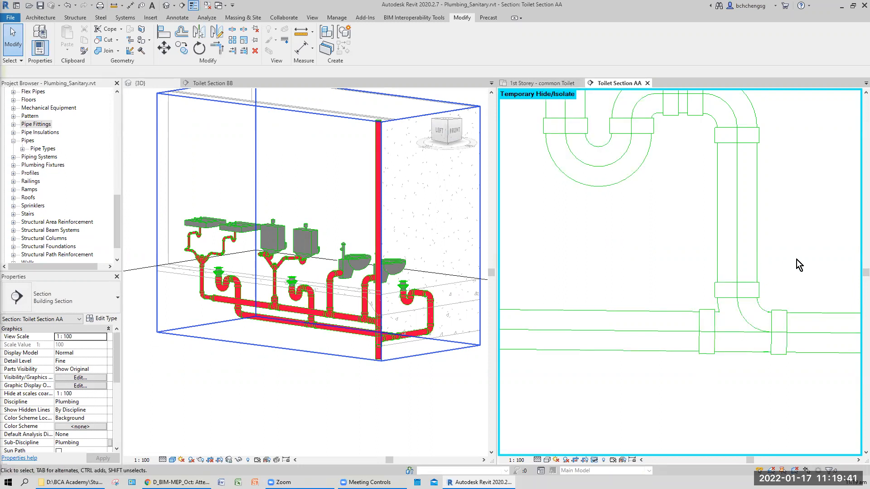
# Zoom Toilet Section AA to frame the two wall basins, their trap and the vertical stack
pyautogui.scroll(-5, 798, 265)
pyautogui.scroll(5, 610, 340)
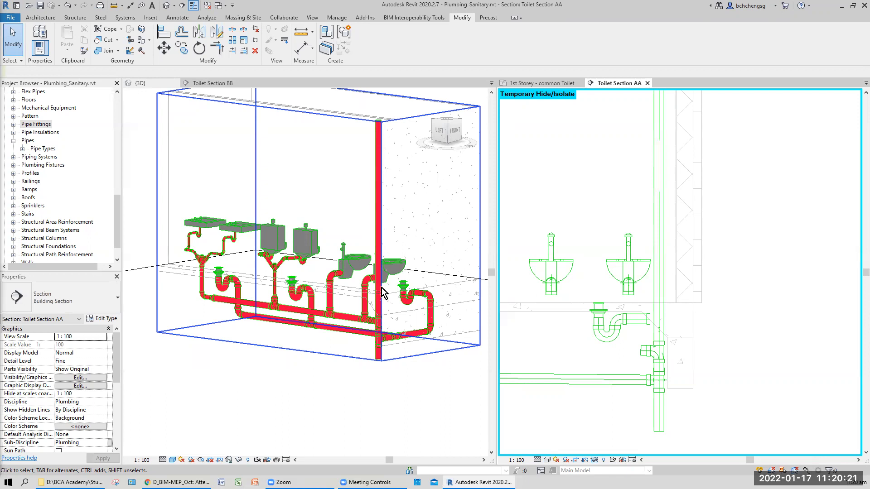
# From Pipe Fitting's Load Family, browse to Pipe\Fittings\PVC\Sch 40\Socket-Type\DWV
pyautogui.click(125, 19)
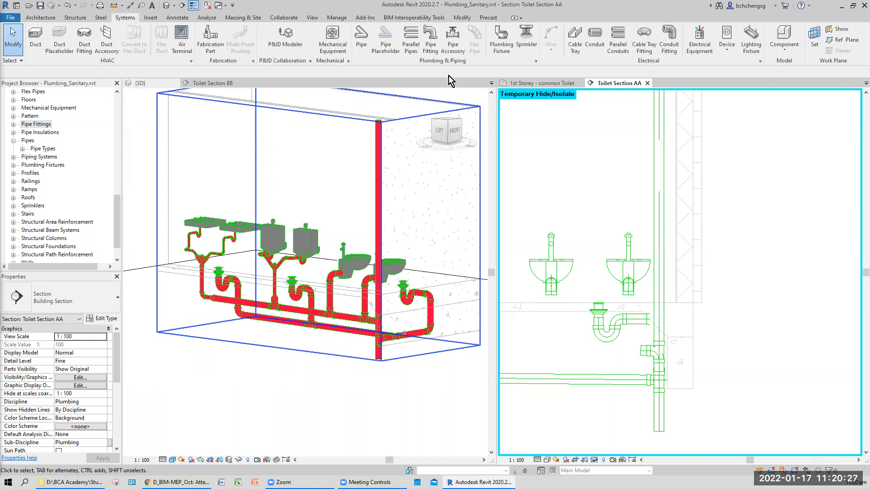
pyautogui.click(431, 46)
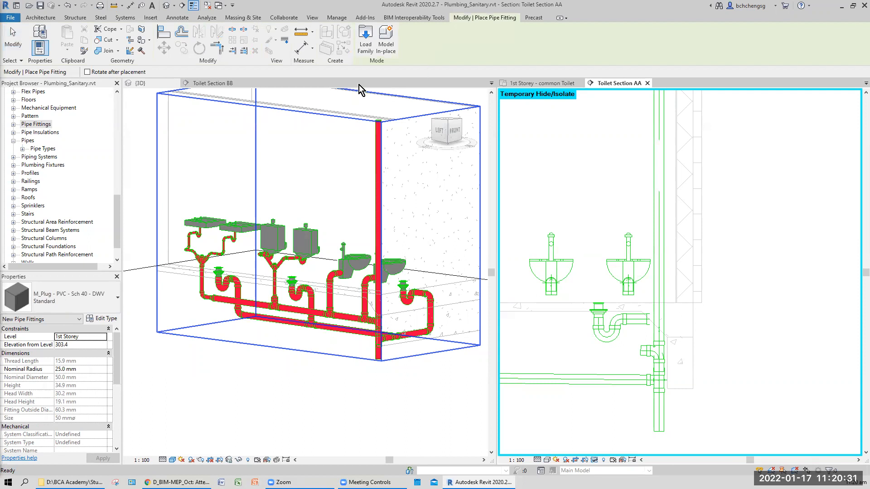
pyautogui.click(364, 50)
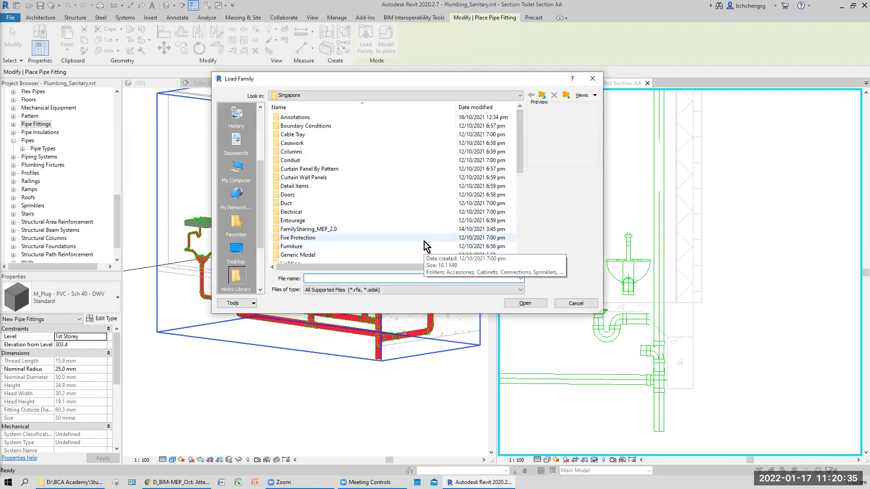
pyautogui.moveTo(521, 154); pyautogui.dragTo(511, 202)
pyautogui.doubleClick(296, 186)
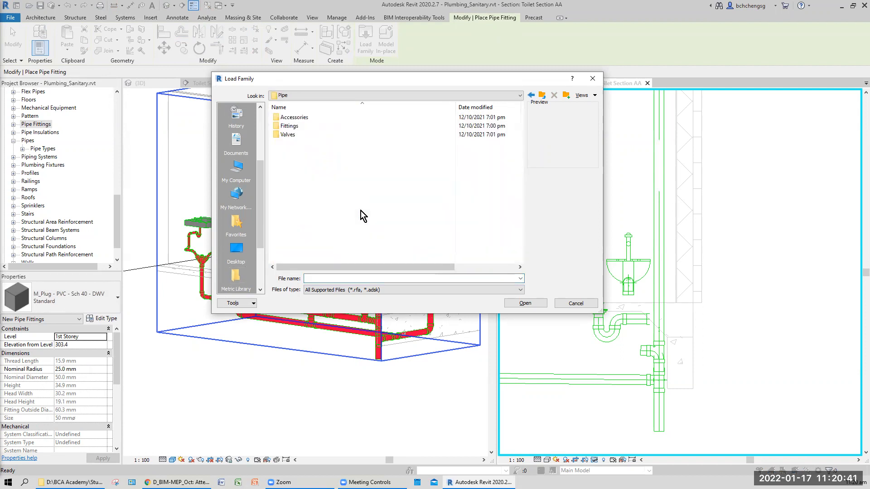
pyautogui.doubleClick(289, 126)
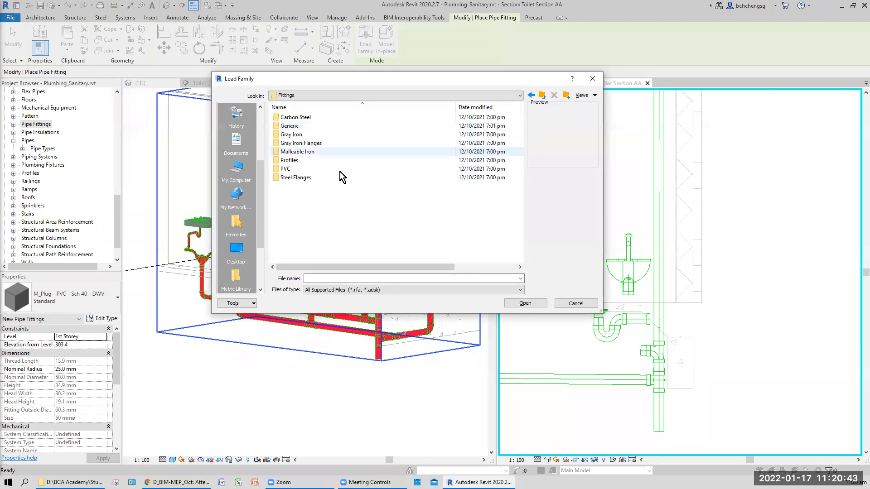
pyautogui.doubleClick(288, 169)
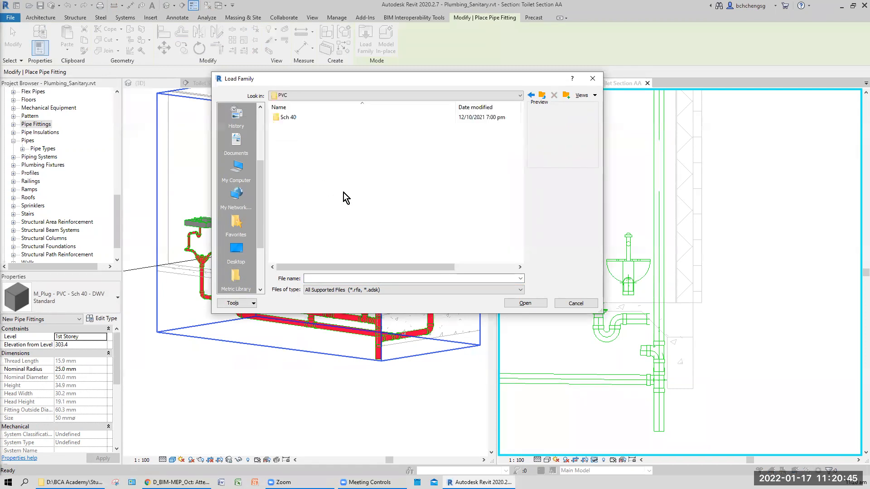
pyautogui.doubleClick(294, 119)
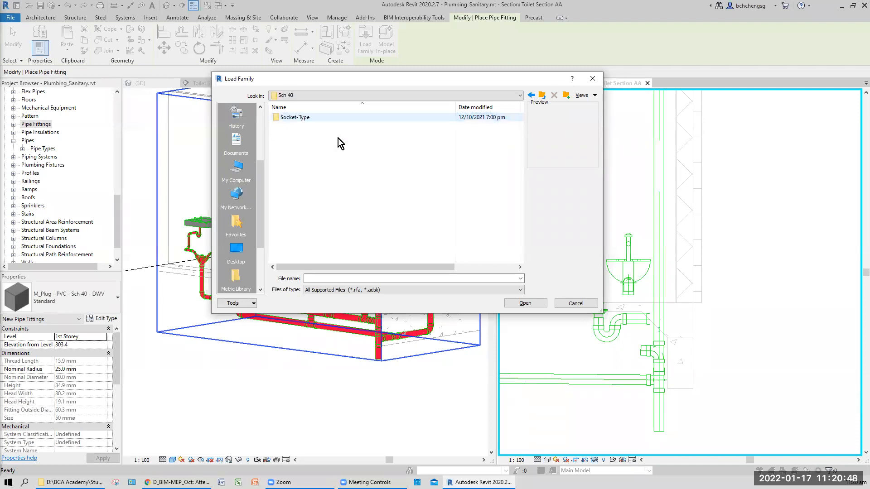
pyautogui.doubleClick(302, 119)
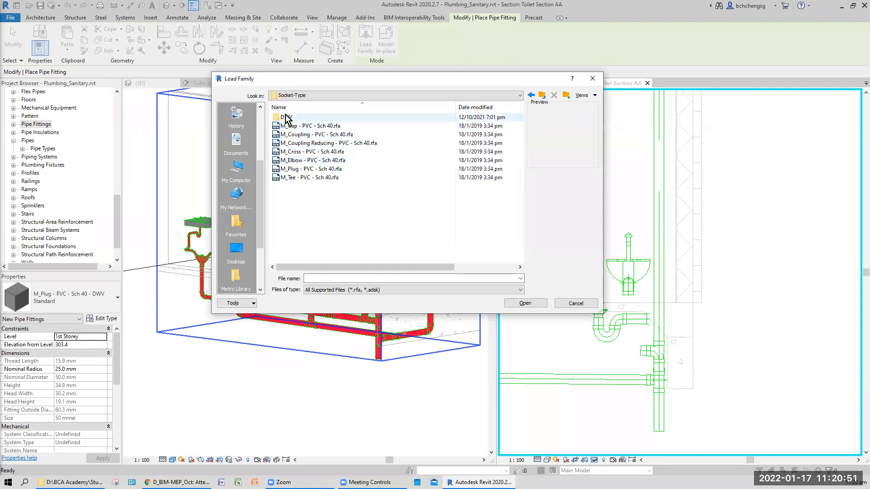
pyautogui.doubleClick(285, 117)
# Select M_Wye Combination with 8th Bend - PVC - Sch 40 - DWV and load it
pyautogui.scroll(-2, 372, 189)
pyautogui.scroll(-3, 370, 190)
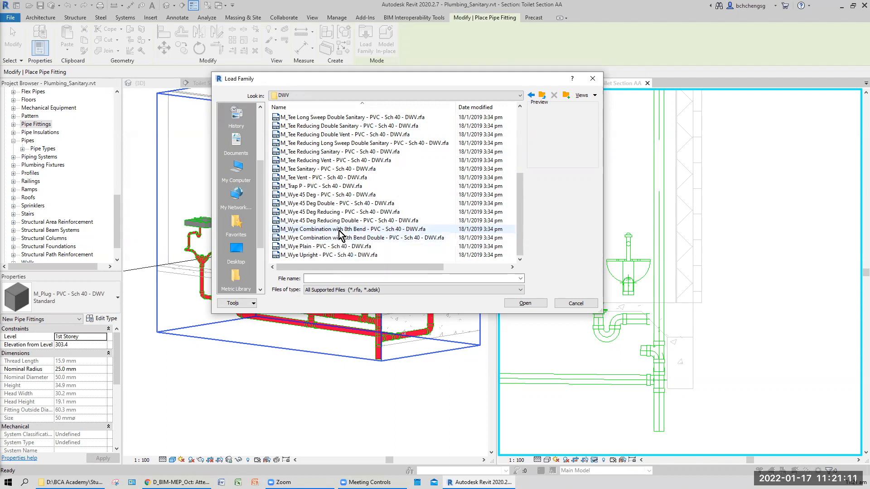
pyautogui.click(408, 229)
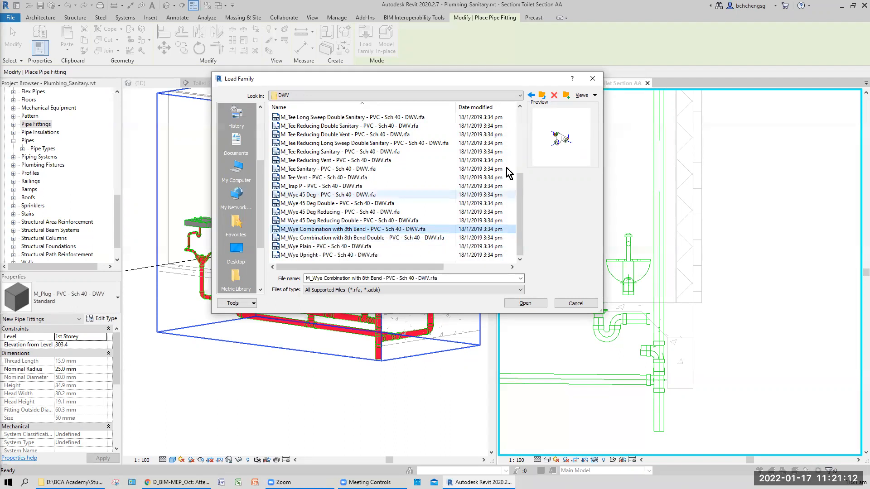
pyautogui.click(367, 238)
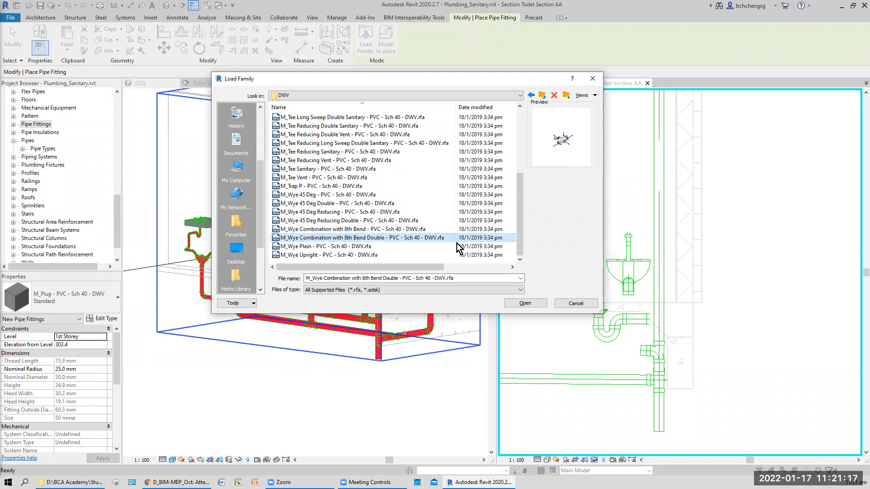
pyautogui.click(381, 229)
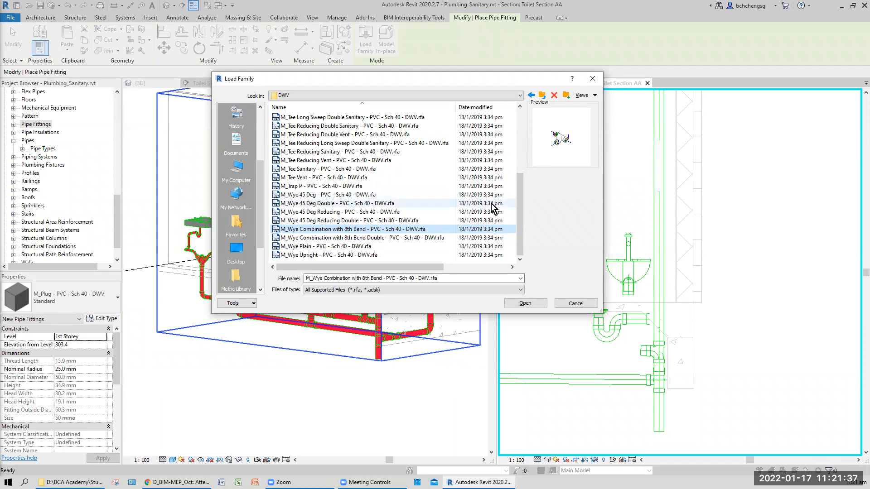
pyautogui.click(529, 303)
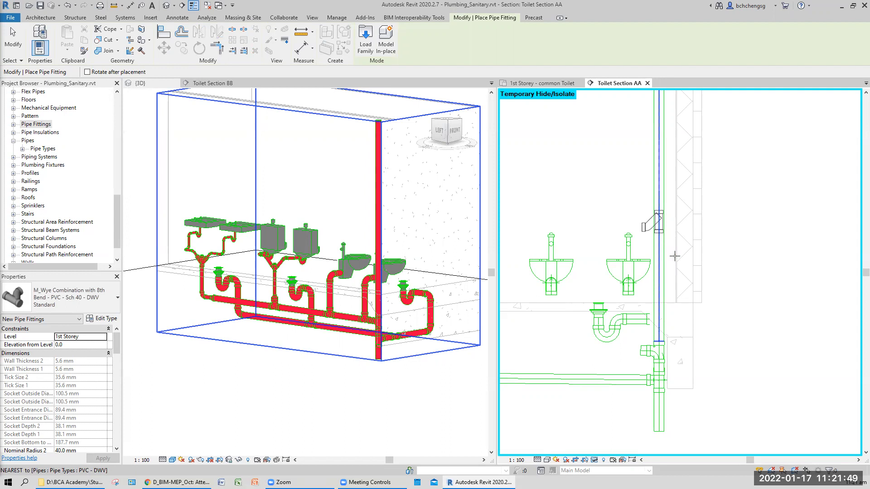
# Place the 8th-bend wye on the vertical stack and flip its orientation
pyautogui.click(656, 245)
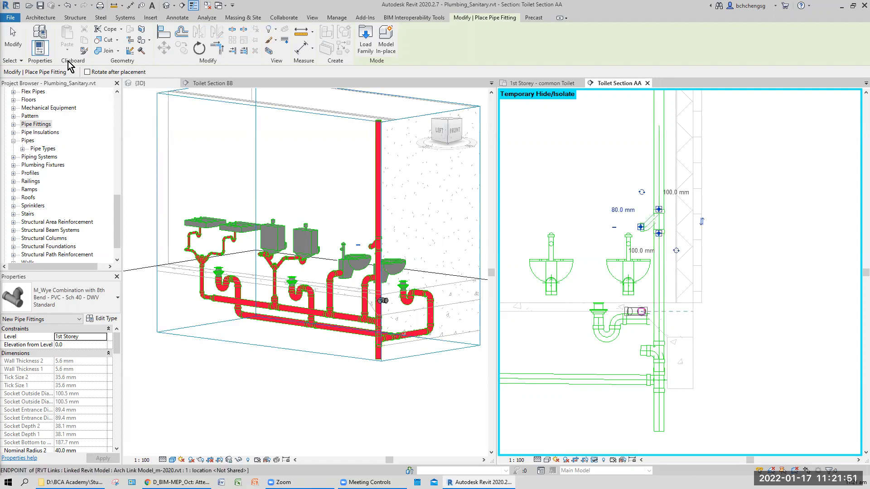
pyautogui.click(12, 37)
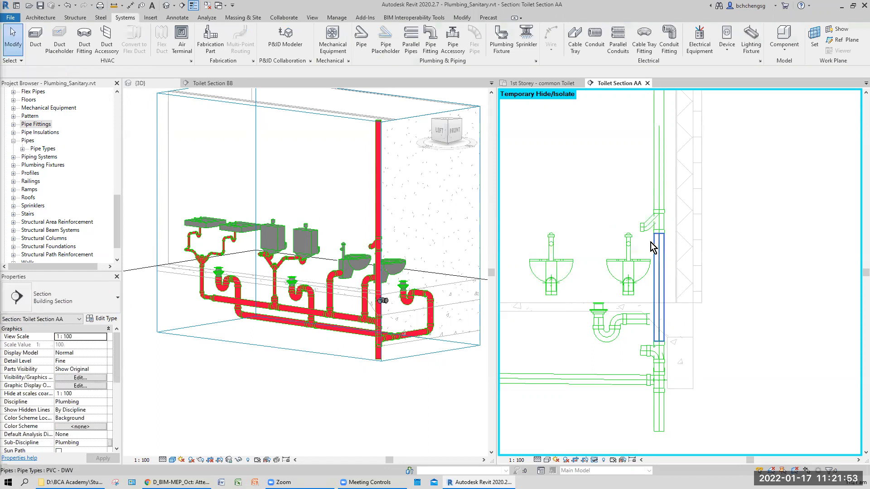
pyautogui.click(653, 222)
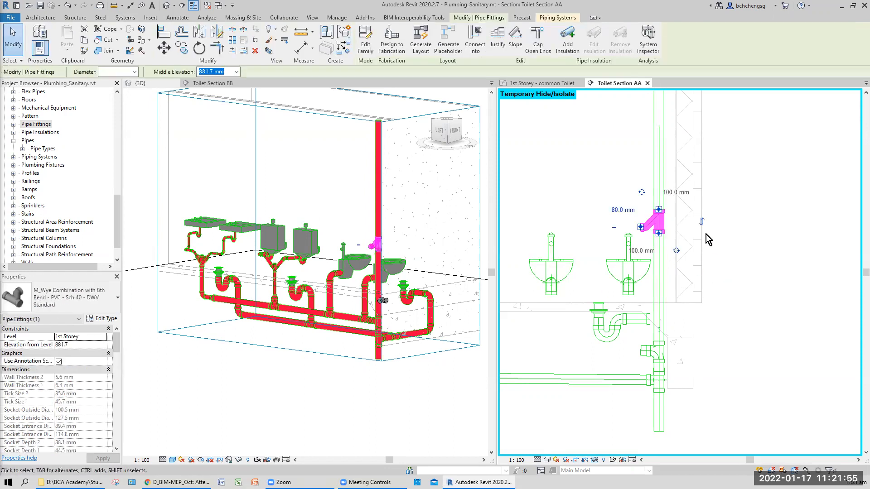
pyautogui.press('space')
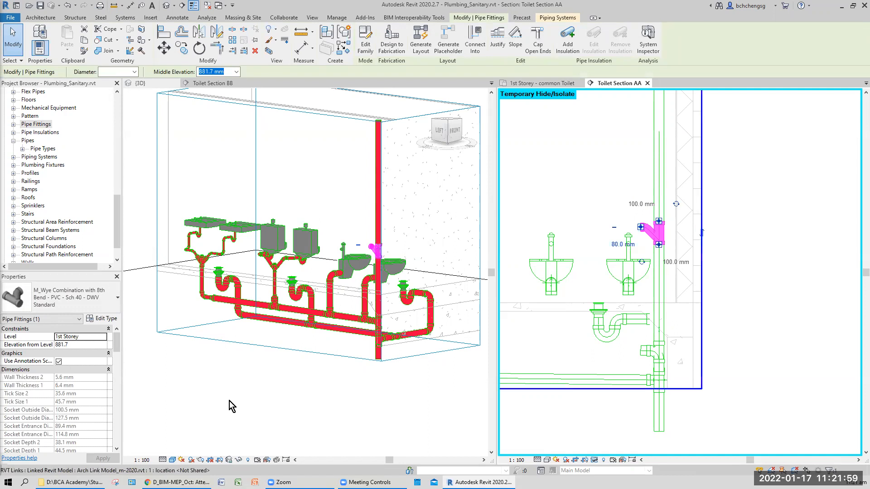
# Set the wye's Elevation from Level to 1200 mm
pyautogui.click(78, 345)
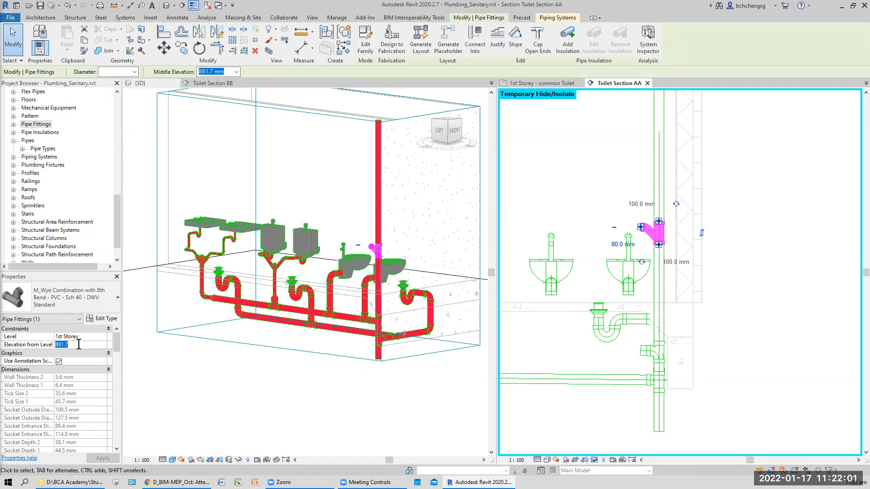
pyautogui.write('1200')
pyautogui.press('Return')
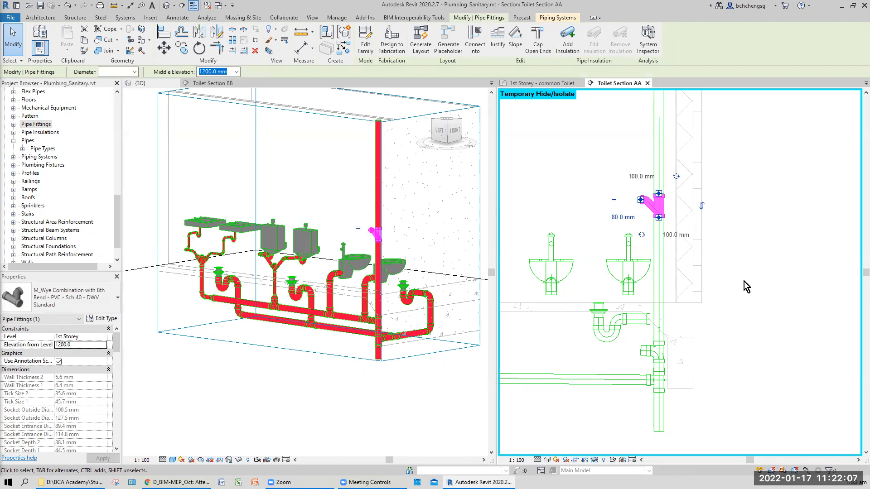
pyautogui.click(744, 281)
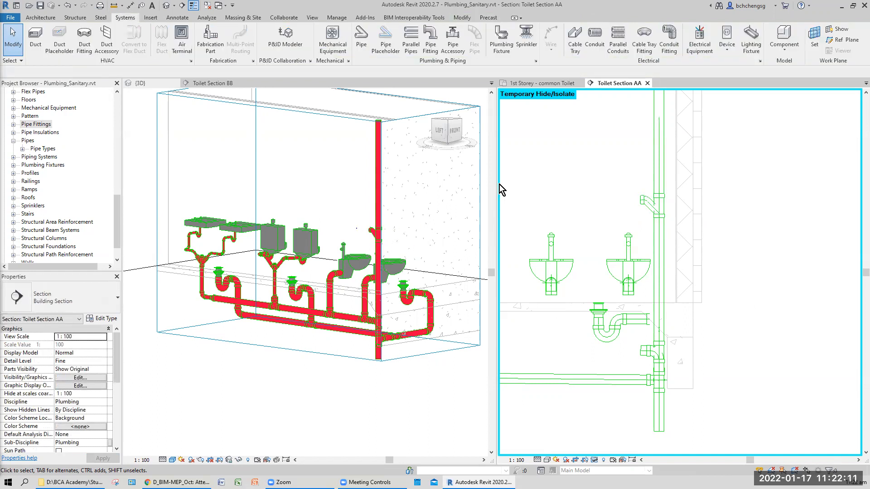
# Orbit the 3D view and select the new wye fitting on the stack
pyautogui.click(544, 83)
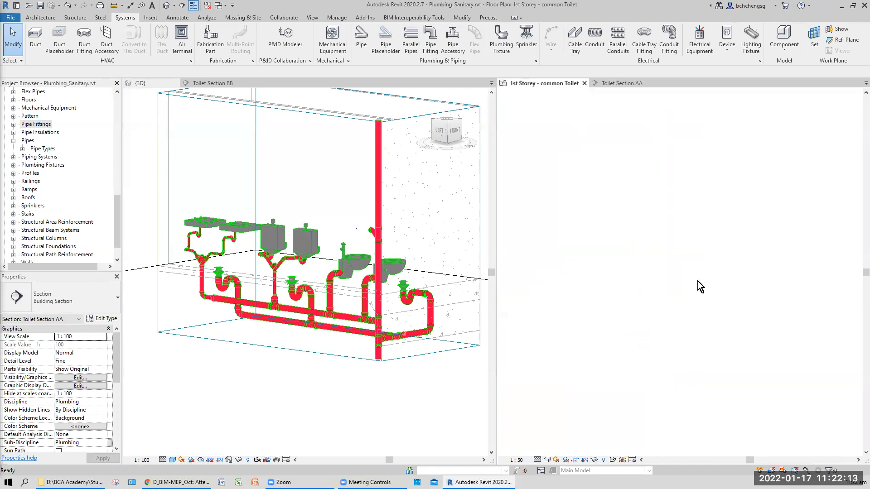
pyautogui.scroll(3, 567, 408)
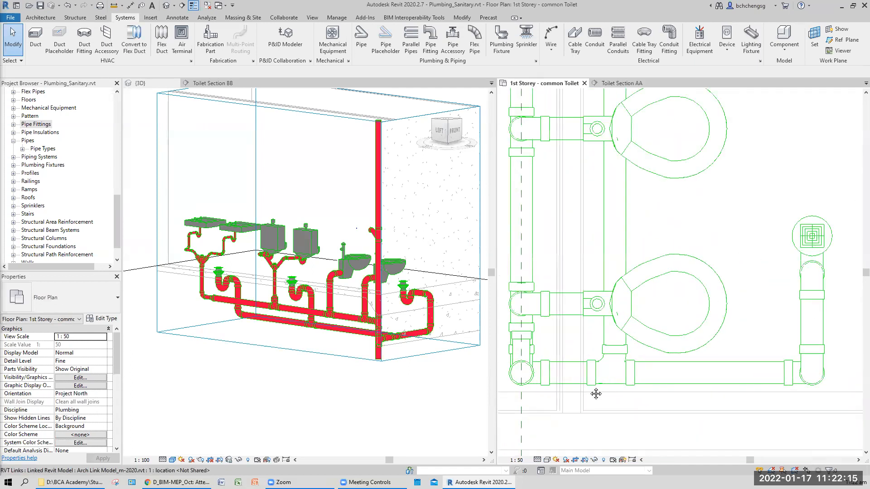
pyautogui.click(393, 255)
pyautogui.keyDown('shift'); pyautogui.moveTo(362, 312); pyautogui.dragTo(404, 250, button='middle'); pyautogui.keyUp('shift')
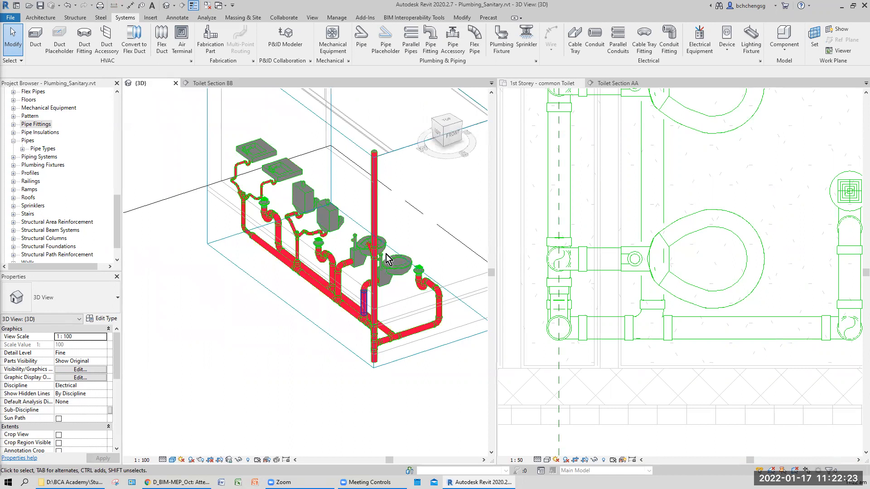
pyautogui.click(585, 329)
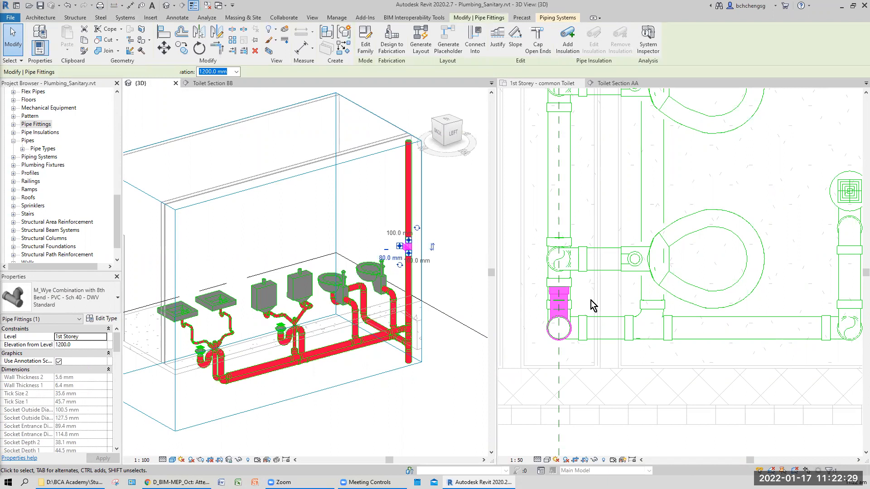
# In the 1st Storey - common Toilet plan, rotate the wye left, up, then right
pyautogui.click(580, 365)
pyautogui.scroll(2, 570, 367)
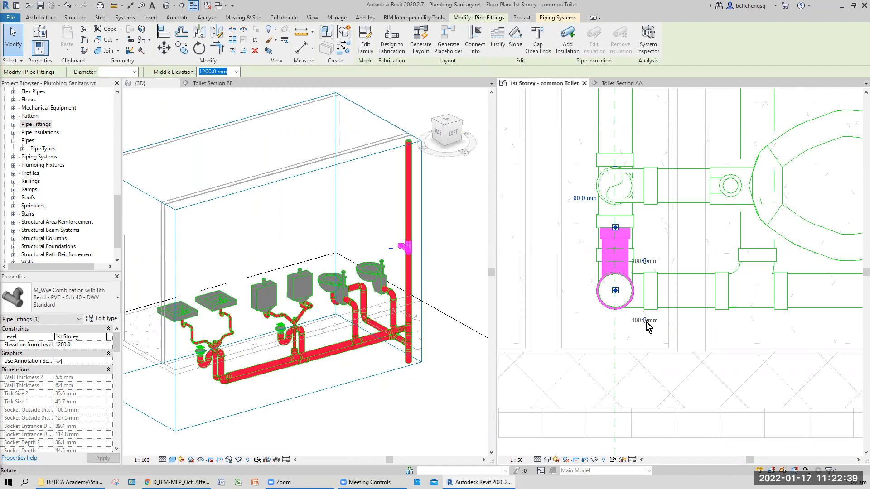
pyautogui.scroll(3, 647, 323)
pyautogui.scroll(5, 648, 325)
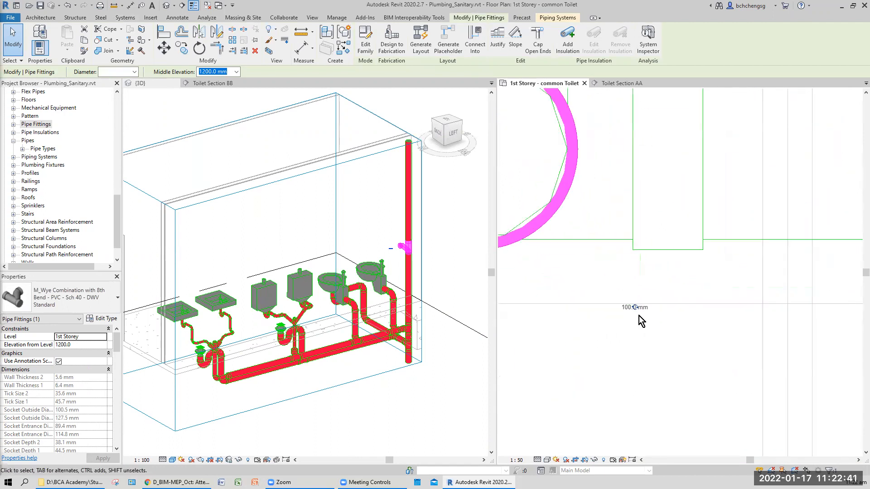
pyautogui.scroll(-5, 655, 333)
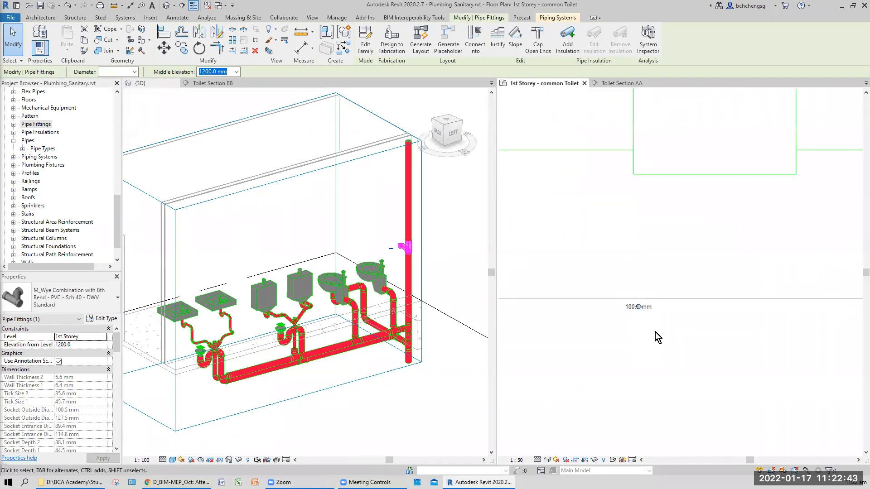
pyautogui.scroll(-2, 662, 358)
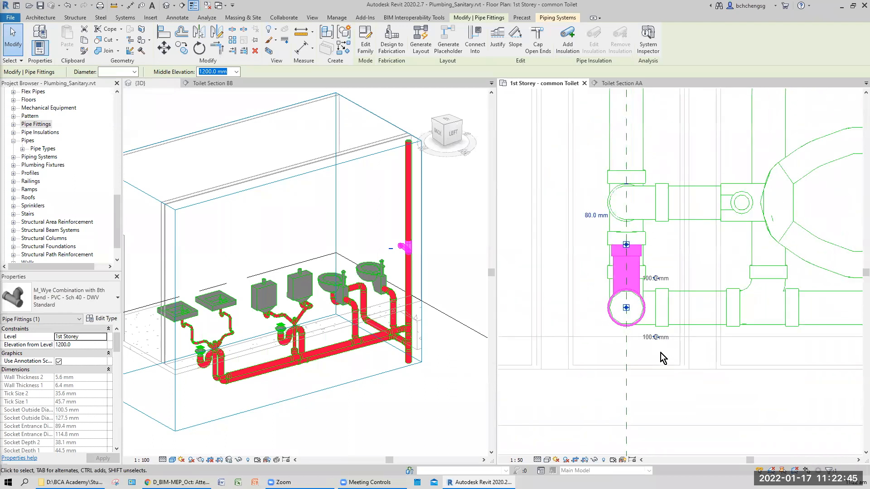
pyautogui.click(655, 337)
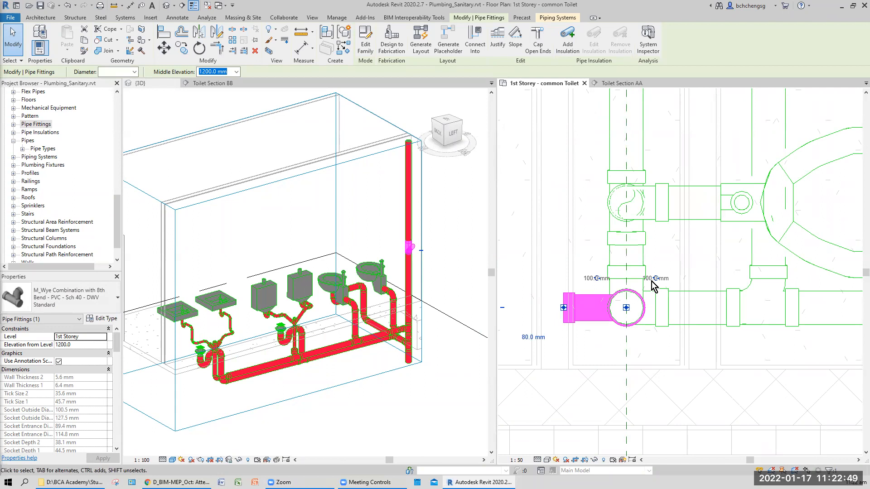
pyautogui.click(597, 279)
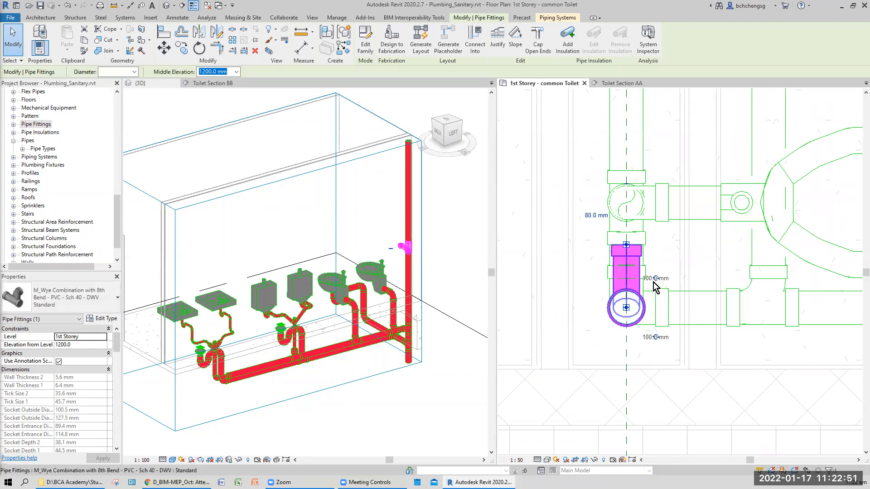
pyautogui.click(656, 279)
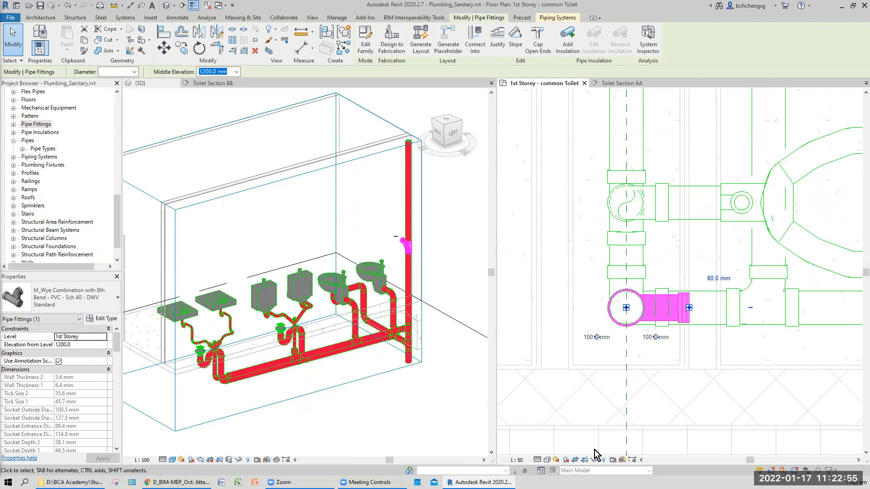
pyautogui.scroll(4, 740, 341)
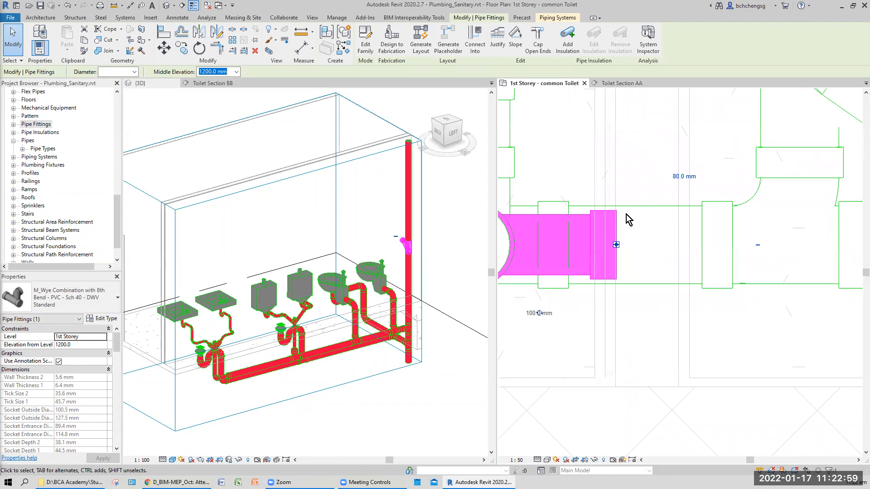
# Draw a short pipe out from the wye's open branch outlet
pyautogui.rightClick(618, 244)
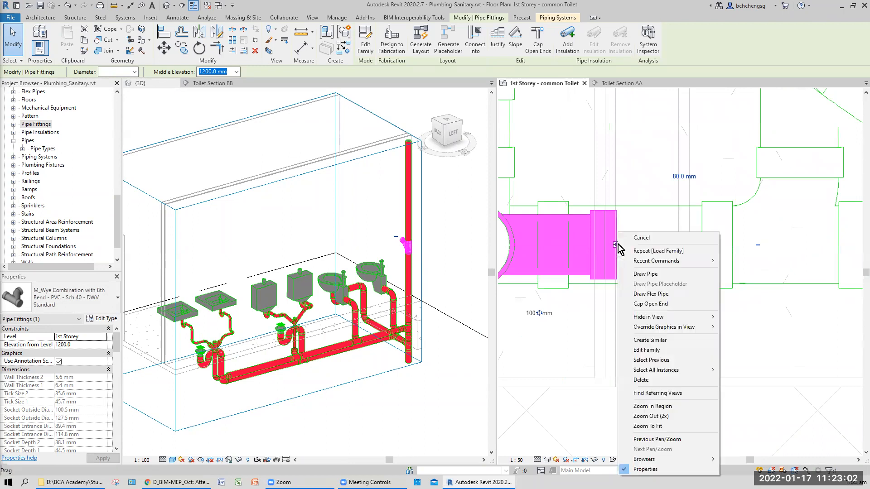
pyautogui.click(657, 274)
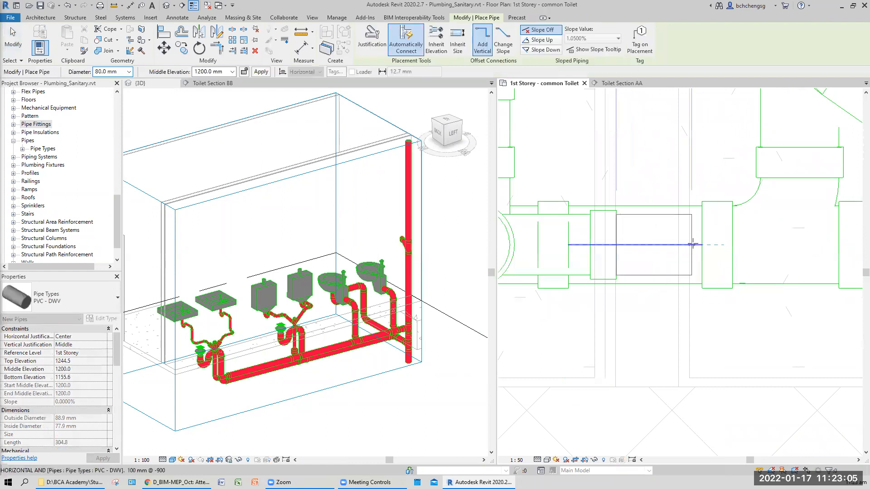
pyautogui.click(712, 245)
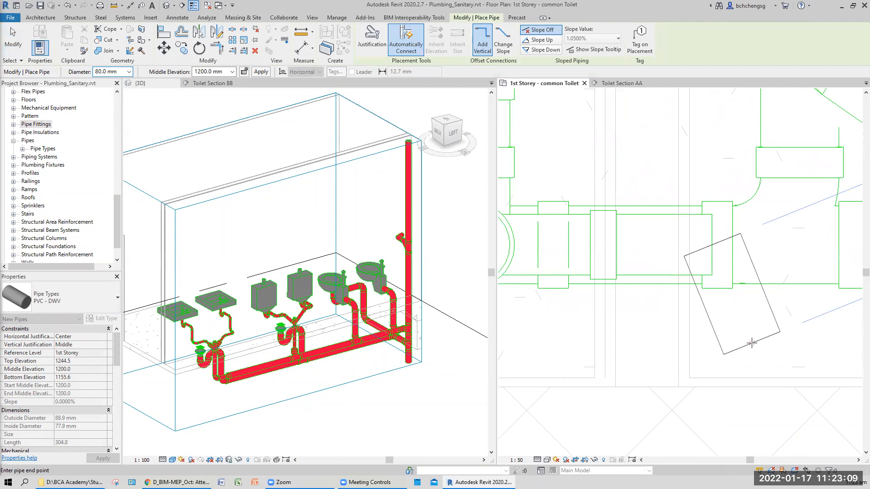
pyautogui.press('Escape')
pyautogui.press('Escape')
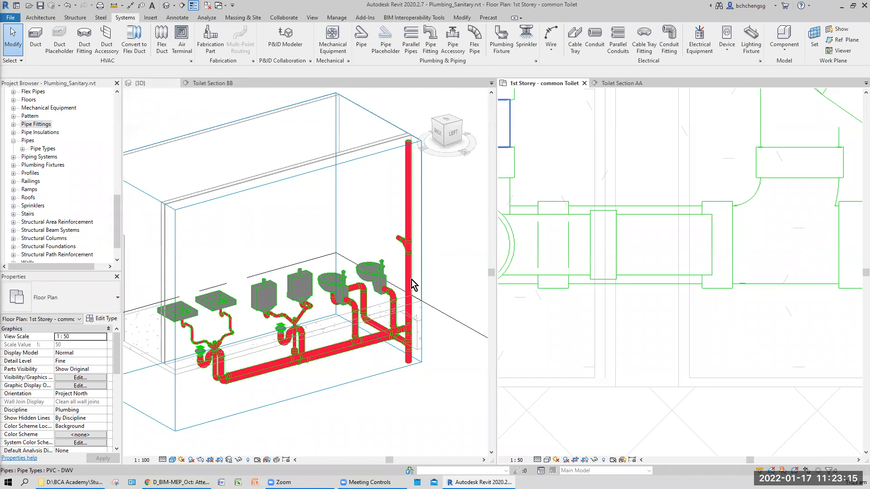
# Check the new branch pipe from a front-left angle in the 3D view
pyautogui.click(424, 290)
pyautogui.keyDown('shift'); pyautogui.moveTo(425, 292); pyautogui.dragTo(689, 303, button='middle'); pyautogui.keyUp('shift')
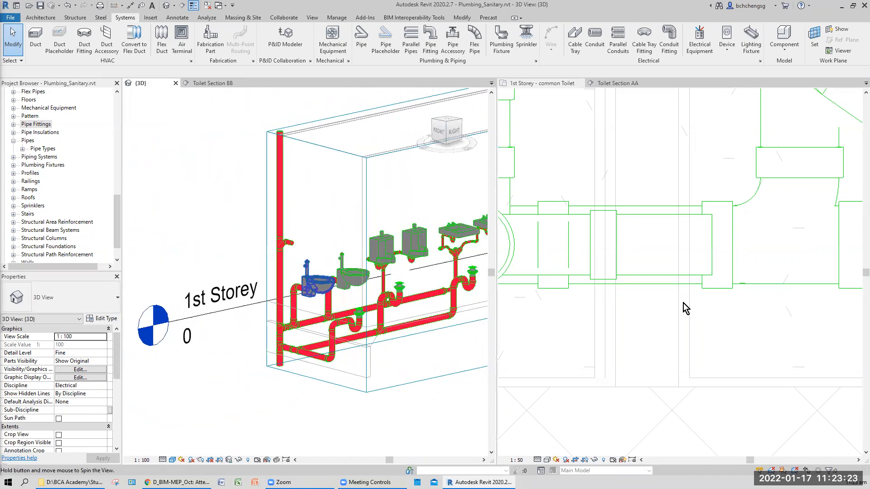
pyautogui.scroll(3, 689, 304)
pyautogui.scroll(2, 689, 304)
pyautogui.click(689, 303)
pyautogui.scroll(-3, 689, 304)
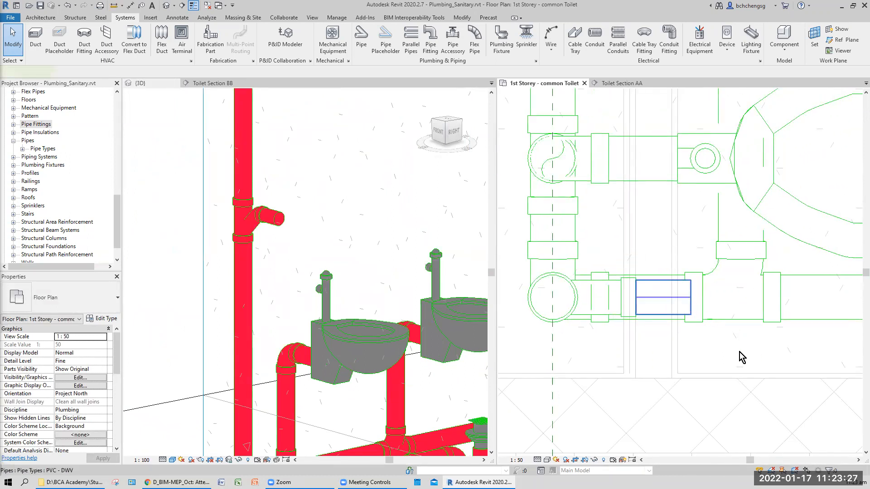
pyautogui.scroll(2, 726, 348)
# Try shortening the branch pipe's end in plan, undo it, and reselect the pipe
pyautogui.moveTo(722, 315); pyautogui.dragTo(761, 321, button='middle')
pyautogui.moveTo(711, 276); pyautogui.dragTo(703, 276)
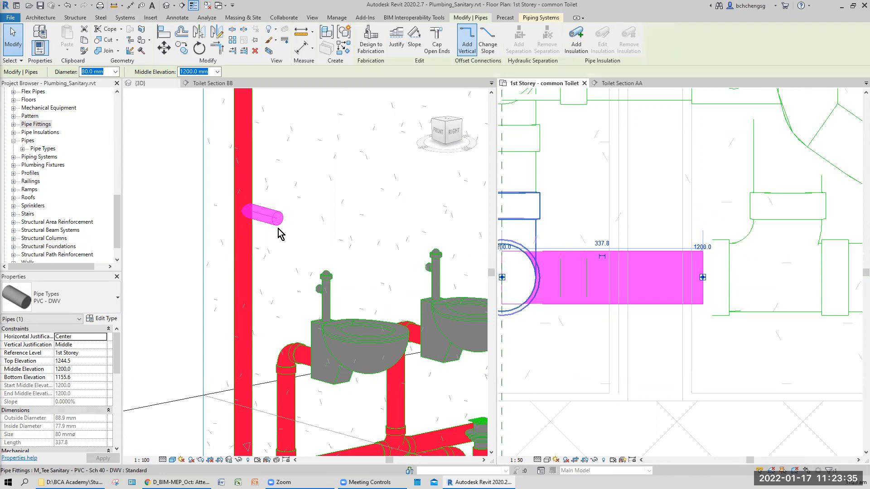
pyautogui.press('Escape')
pyautogui.hotkey('ctrl', 'z')
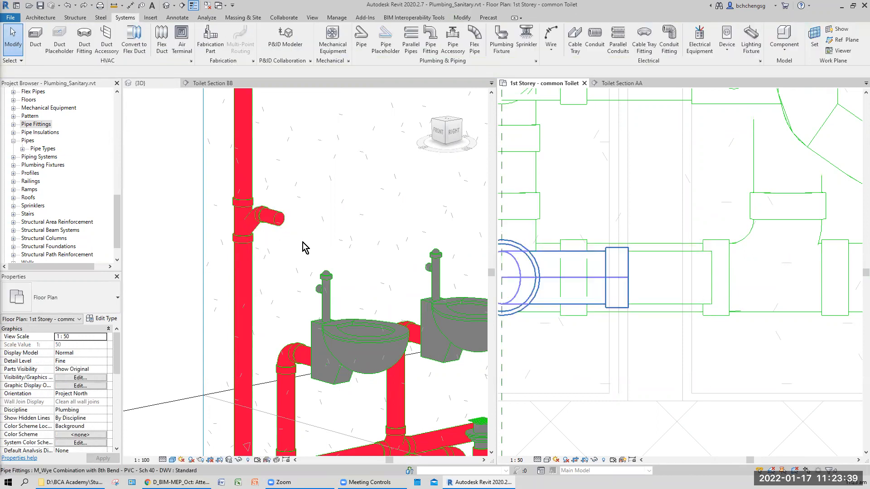
pyautogui.click(713, 303)
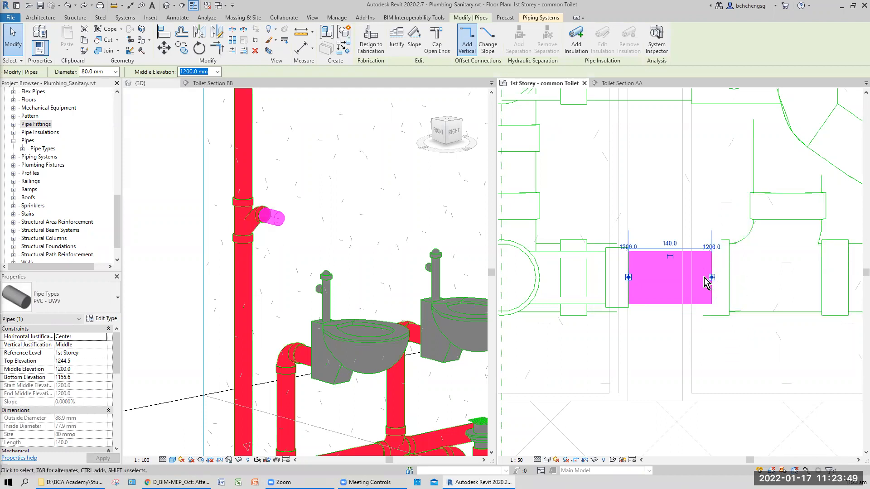
pyautogui.click(343, 161)
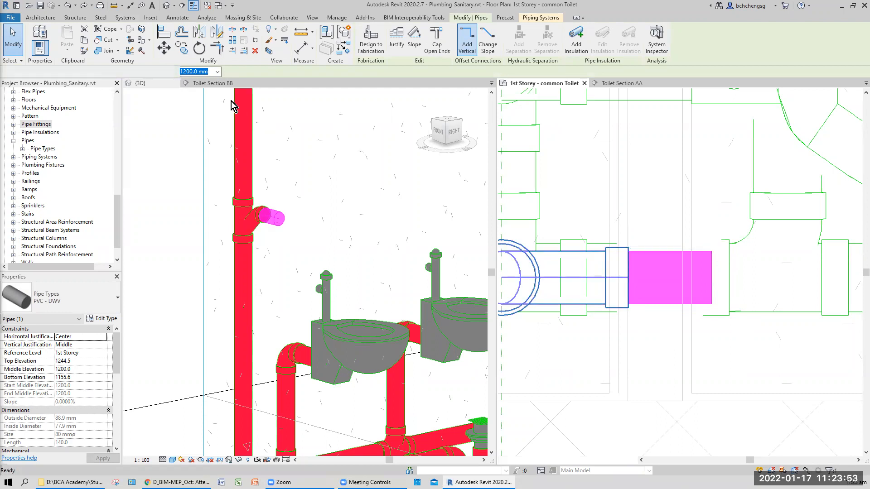
# Bring up Toilet Section BB and shift it left beside the floor plan
pyautogui.hotkey('ctrl', 'Tab')
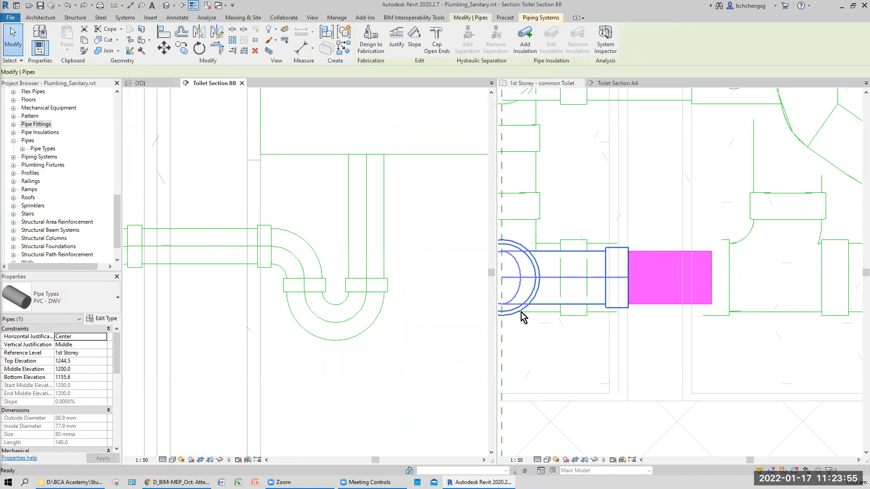
pyautogui.scroll(-5, 429, 285)
pyautogui.moveTo(443, 305); pyautogui.dragTo(368, 308, button='middle')
pyautogui.click(755, 349)
pyautogui.scroll(-5, 754, 350)
pyautogui.scroll(-5, 759, 350)
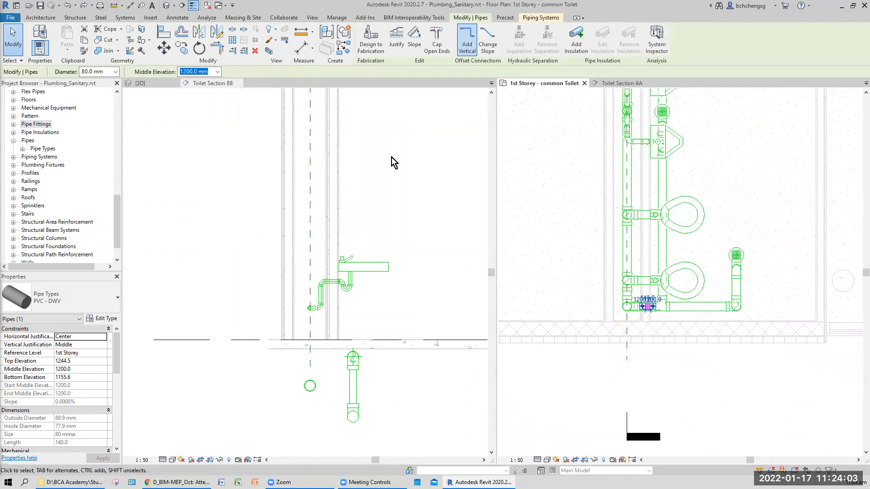
# Align the branch pipe to the existing pipe run in the floor plan
pyautogui.click(163, 39)
pyautogui.scroll(-2, 698, 167)
pyautogui.moveTo(746, 167); pyautogui.dragTo(690, 276, button='middle')
pyautogui.scroll(4, 681, 373)
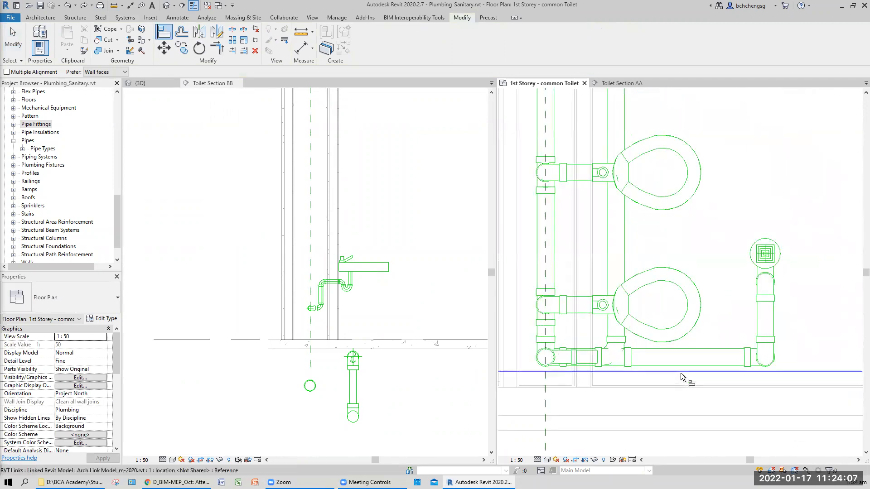
pyautogui.click(587, 357)
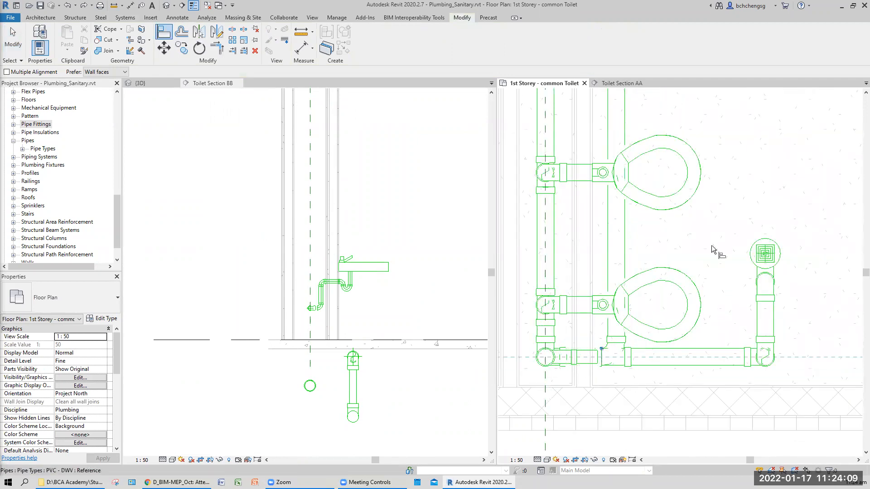
pyautogui.scroll(-5, 711, 226)
pyautogui.click(710, 182)
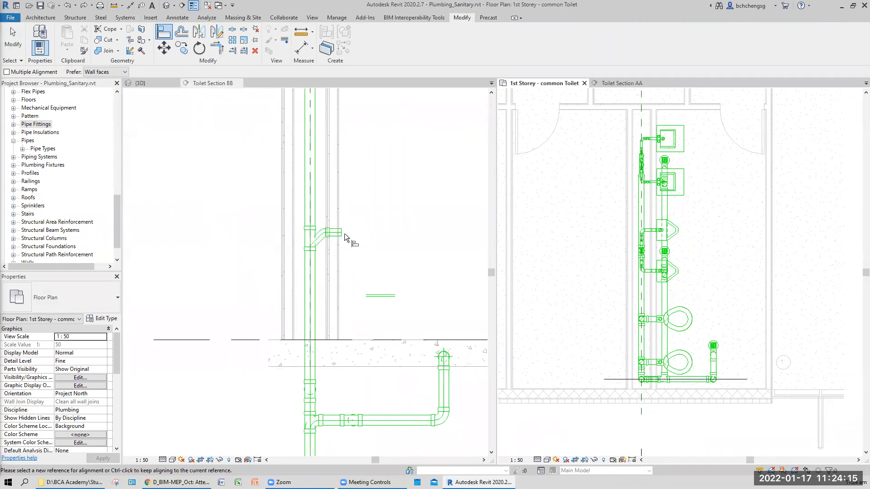
pyautogui.click(20, 55)
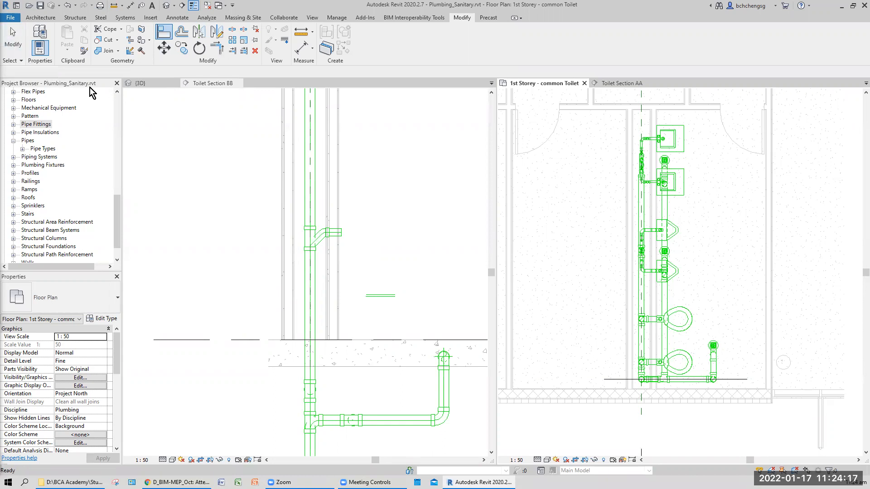
# In Section BB, select the branch pipe and drag its end inward
pyautogui.scroll(3, 361, 257)
pyautogui.click(343, 257)
pyautogui.moveTo(337, 256); pyautogui.dragTo(347, 296, button='middle')
pyautogui.scroll(2, 347, 296)
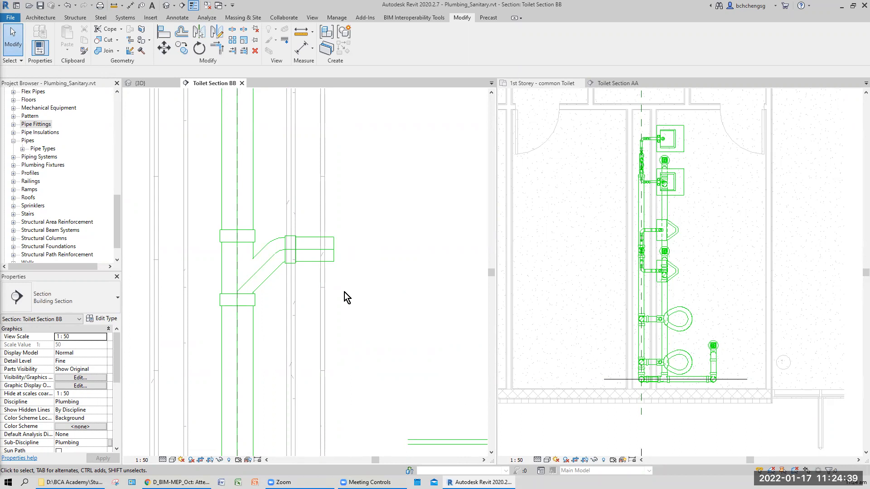
pyautogui.scroll(3, 344, 268)
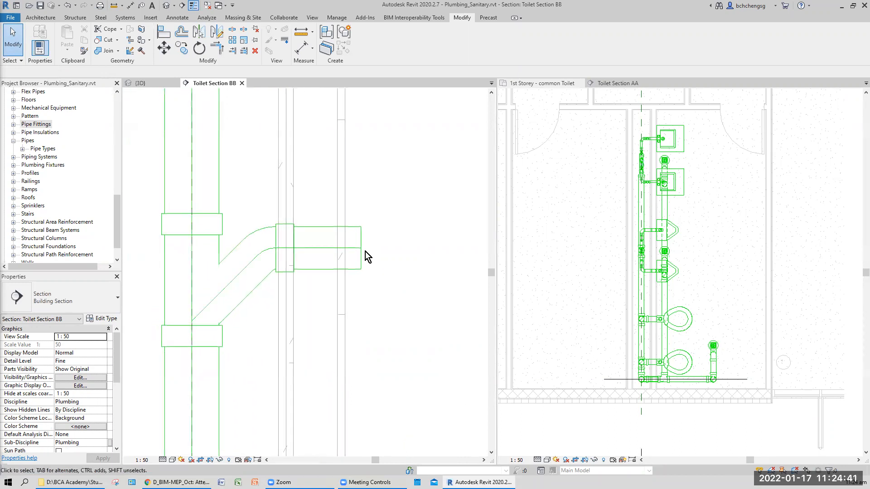
pyautogui.click(361, 248)
pyautogui.moveTo(360, 248); pyautogui.dragTo(355, 247)
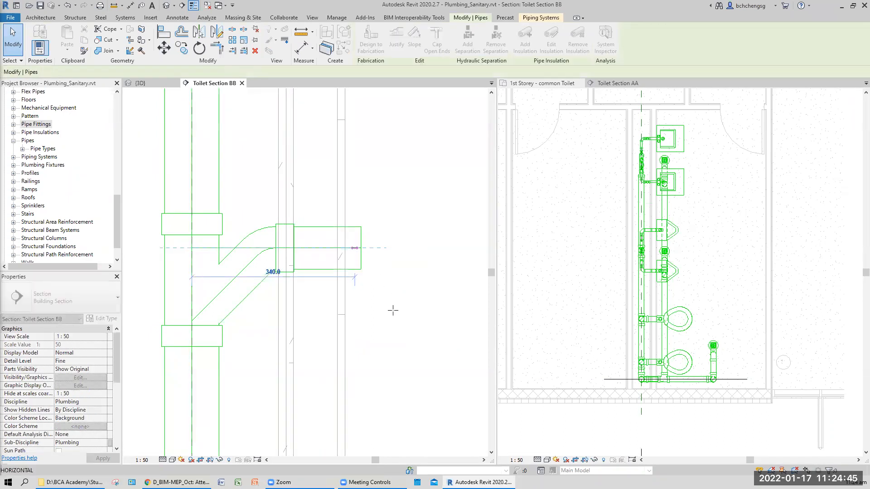
# Finish the grip edit and place an M_Plug - PVC - Sch 40 - DWV Standard on the pipe end
pyautogui.press('Escape')
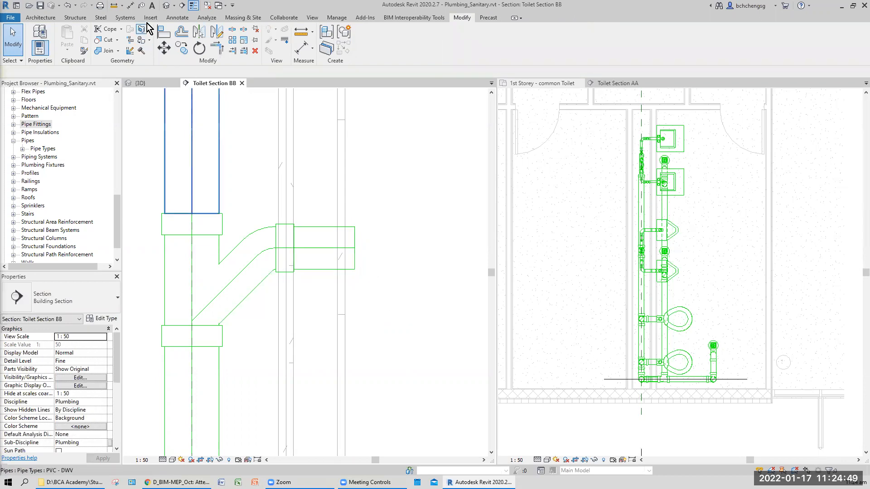
pyautogui.click(125, 17)
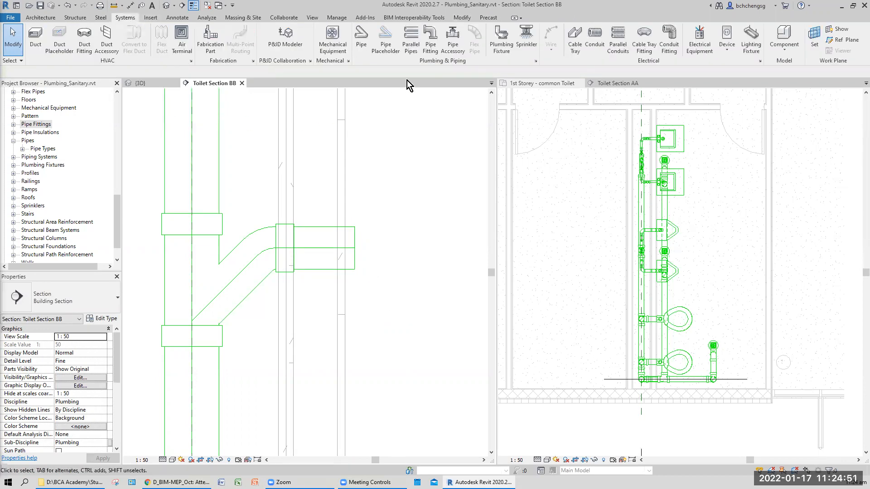
pyautogui.click(431, 45)
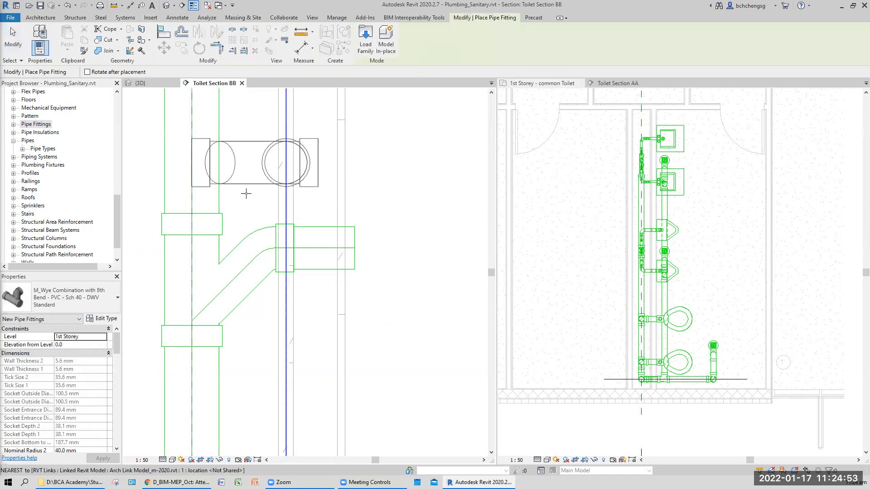
pyautogui.click(113, 300)
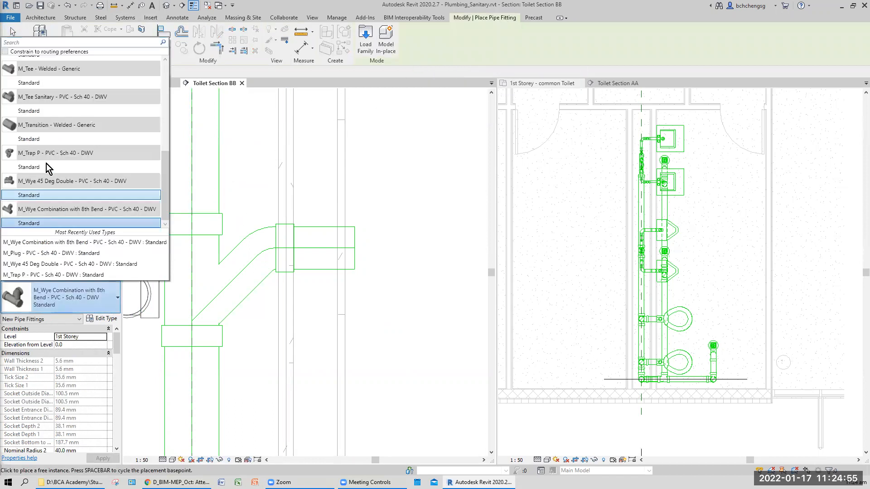
pyautogui.scroll(1, 64, 177)
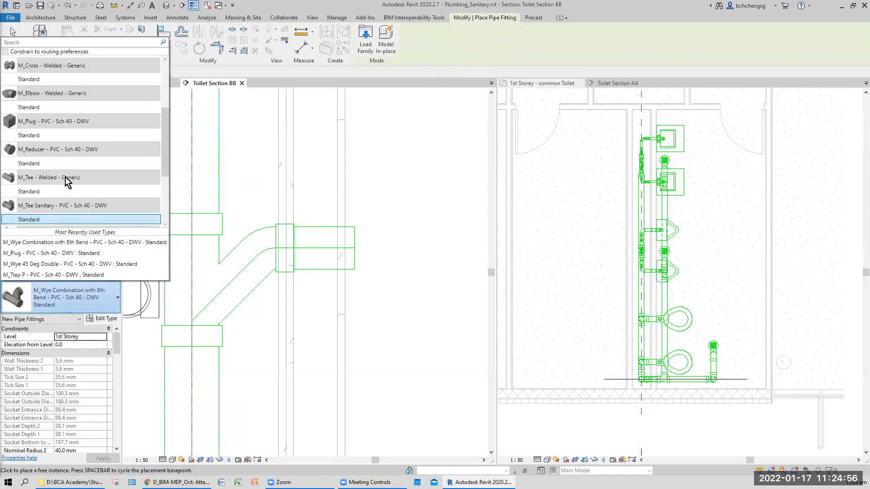
pyautogui.click(29, 135)
pyautogui.click(355, 249)
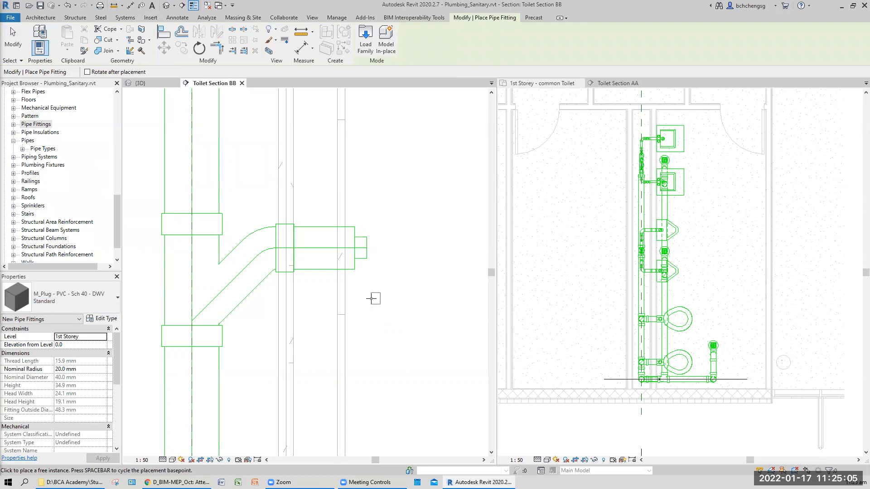
pyautogui.press('Escape')
pyautogui.scroll(-4, 373, 312)
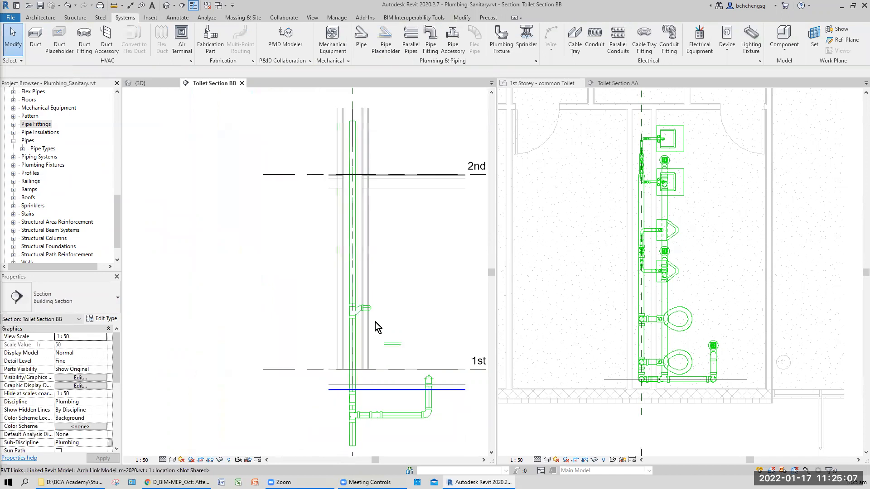
# Pan, orbit and zoom the 3D view to inspect the plugged branch and sanitary run
pyautogui.click(151, 83)
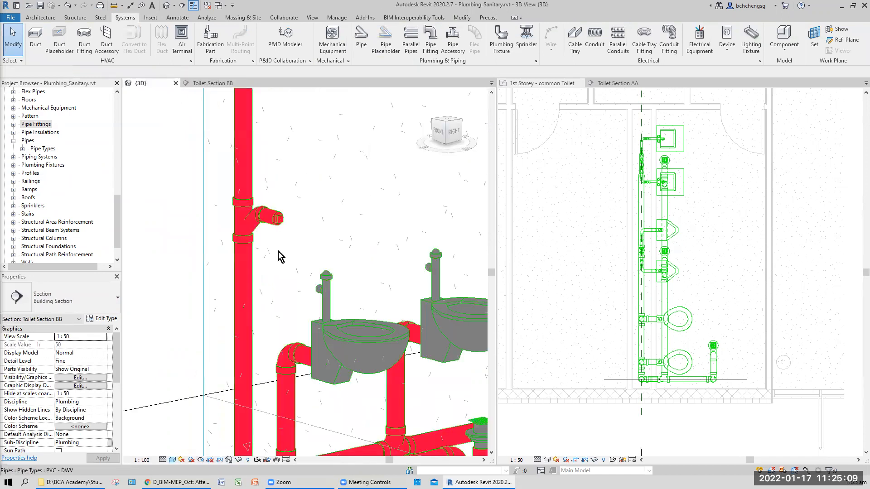
pyautogui.scroll(-3, 298, 342)
pyautogui.moveTo(295, 361); pyautogui.dragTo(375, 346, button='middle')
pyautogui.keyDown('shift'); pyautogui.moveTo(314, 364); pyautogui.dragTo(247, 225, button='middle'); pyautogui.keyUp('shift')
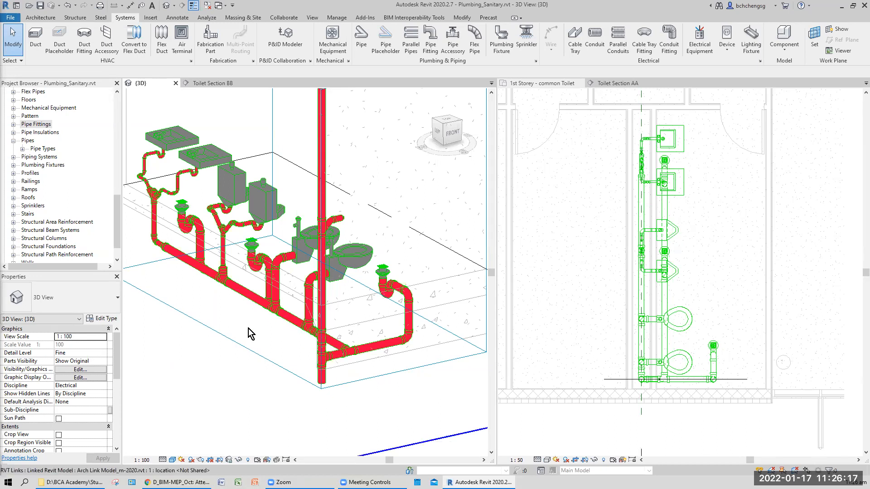
pyautogui.keyDown('shift'); pyautogui.moveTo(248, 332); pyautogui.dragTo(323, 334, button='middle'); pyautogui.keyUp('shift')
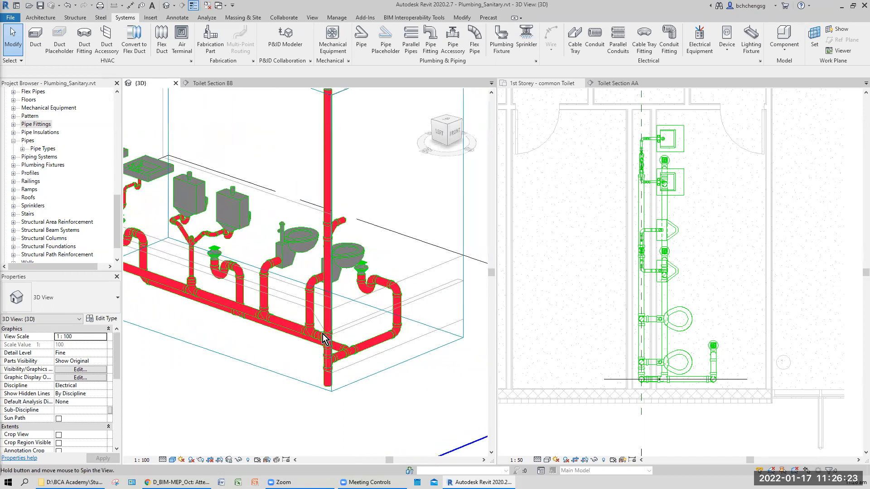
pyautogui.scroll(-5, 322, 334)
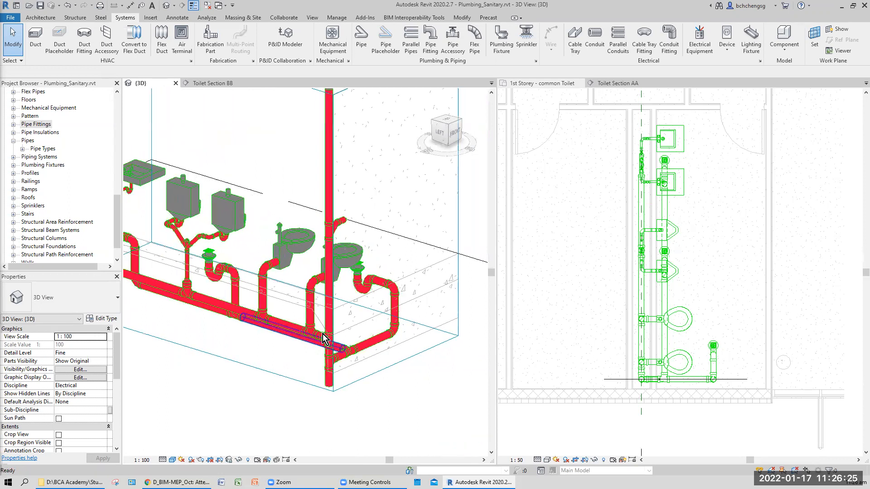
pyautogui.scroll(3, 357, 268)
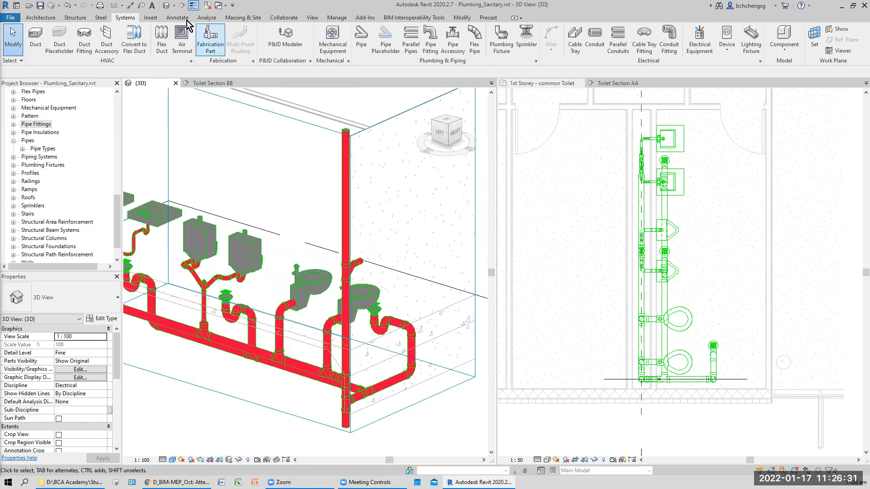
# Browse Load Family to the PVC Sch 40 Socket-Type DWV folder, then cancel
pyautogui.click(150, 19)
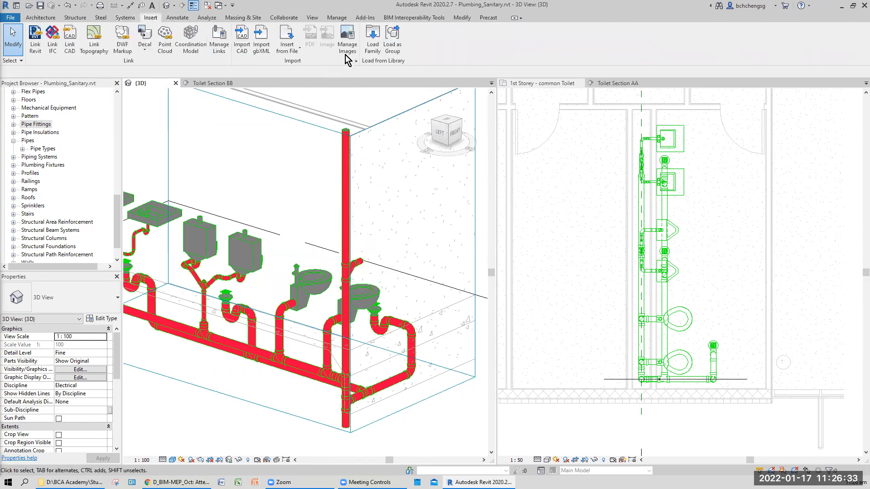
pyautogui.click(372, 38)
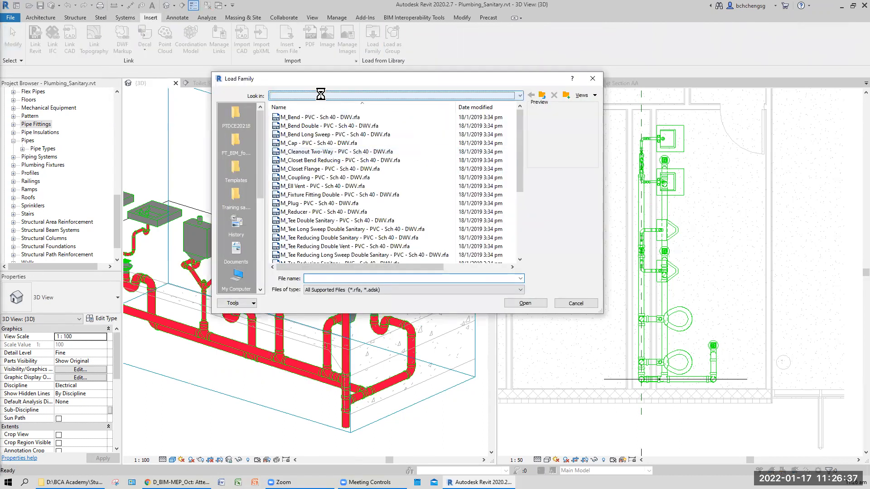
pyautogui.click(321, 94)
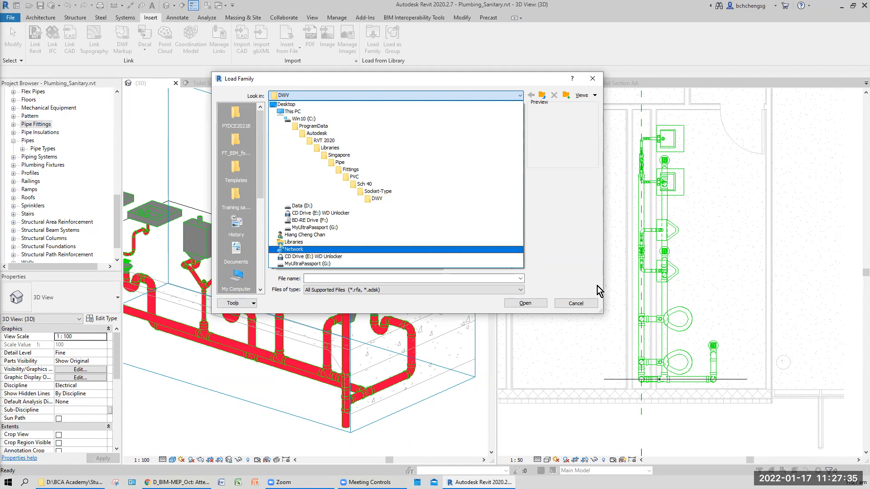
pyautogui.click(553, 219)
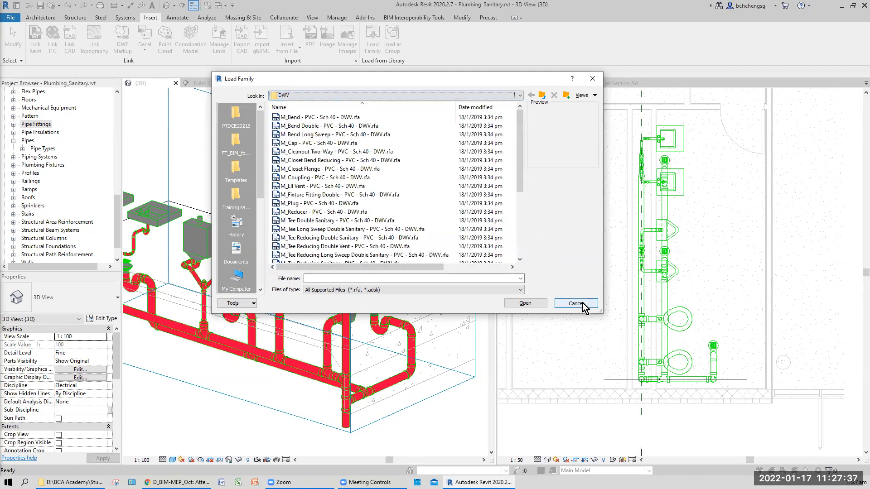
pyautogui.click(575, 303)
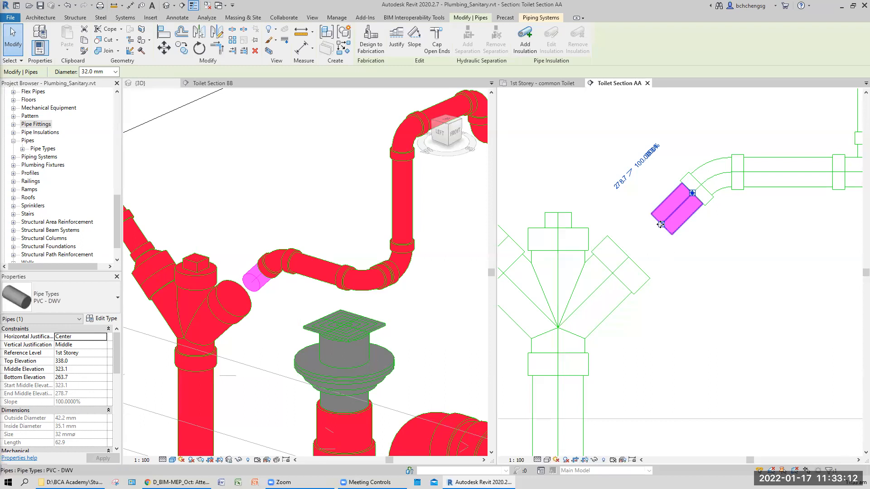
# Stretch the angled pipe's end onto the wye branch and check it near the lavatory in 3D
pyautogui.moveTo(661, 224); pyautogui.dragTo(632, 255)
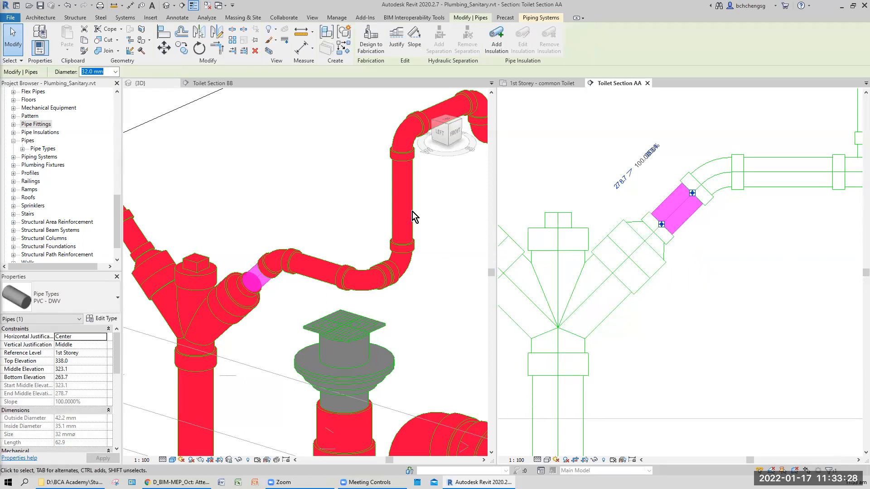
pyautogui.click(450, 279)
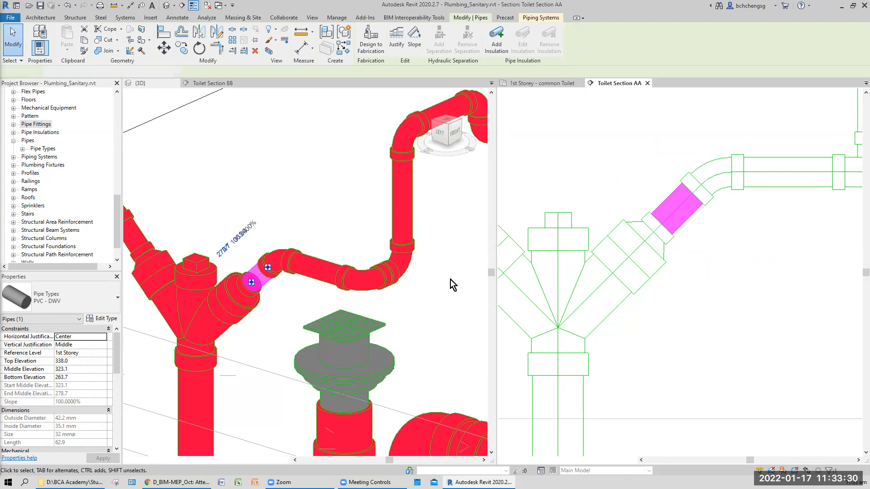
pyautogui.click(450, 254)
pyautogui.moveTo(456, 249); pyautogui.dragTo(350, 322, button='middle')
pyautogui.moveTo(394, 150); pyautogui.dragTo(378, 187, button='middle')
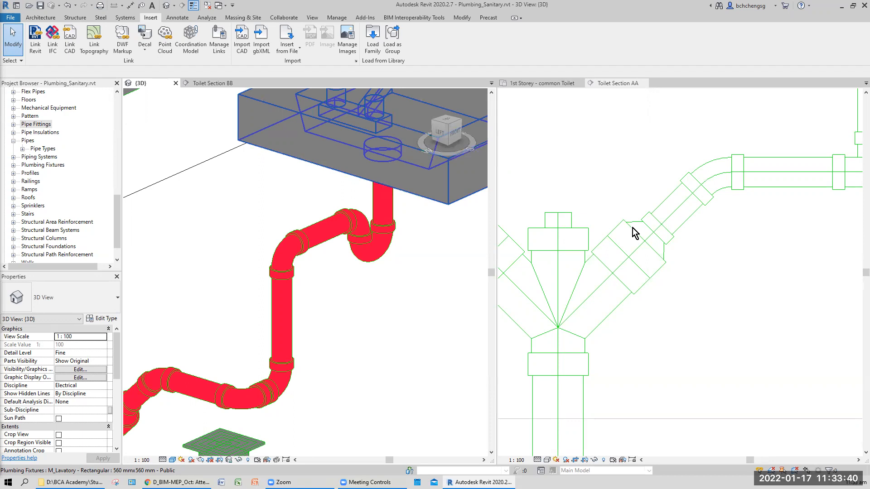
# Show the 1st Storey plan and Toilet Section BB, framing the pipework
pyautogui.click(535, 84)
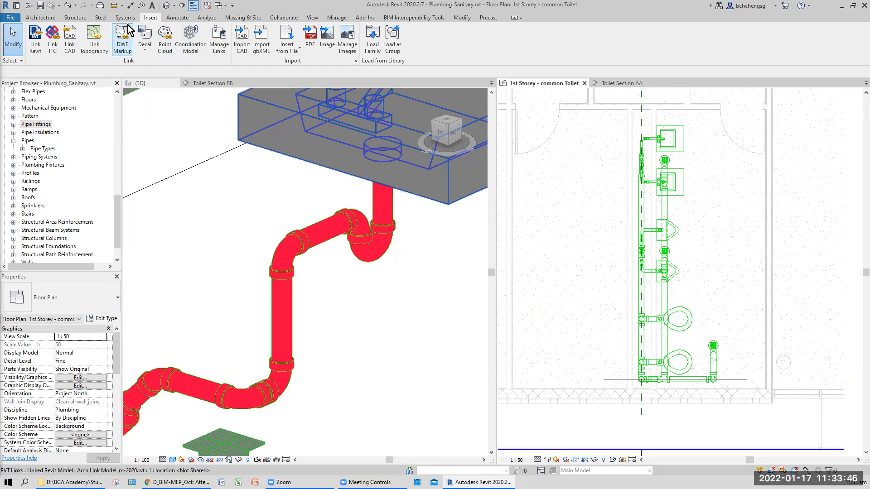
pyautogui.click(160, 87)
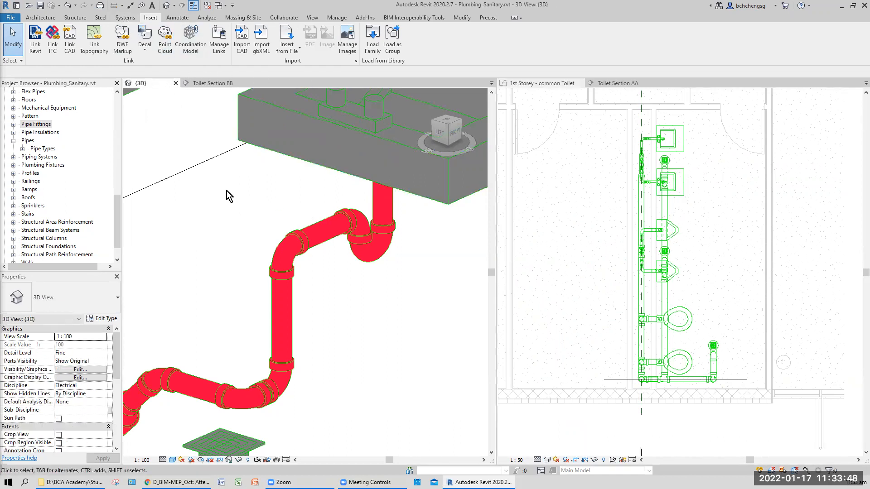
pyautogui.click(203, 83)
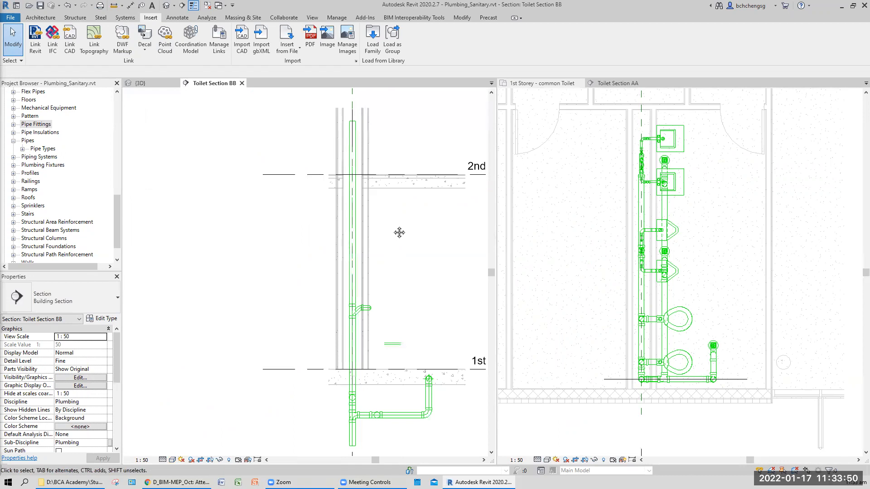
pyautogui.moveTo(400, 233); pyautogui.dragTo(359, 253, button='middle')
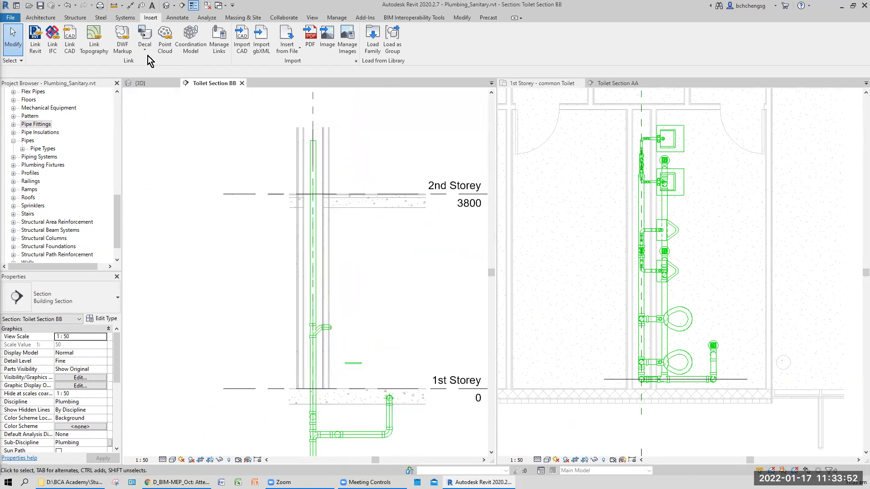
# Align the Section BB cut line to the lavatory using AL
pyautogui.click(732, 280)
pyautogui.press('a')
pyautogui.press('l')
pyautogui.click(679, 182)
pyautogui.click(732, 382)
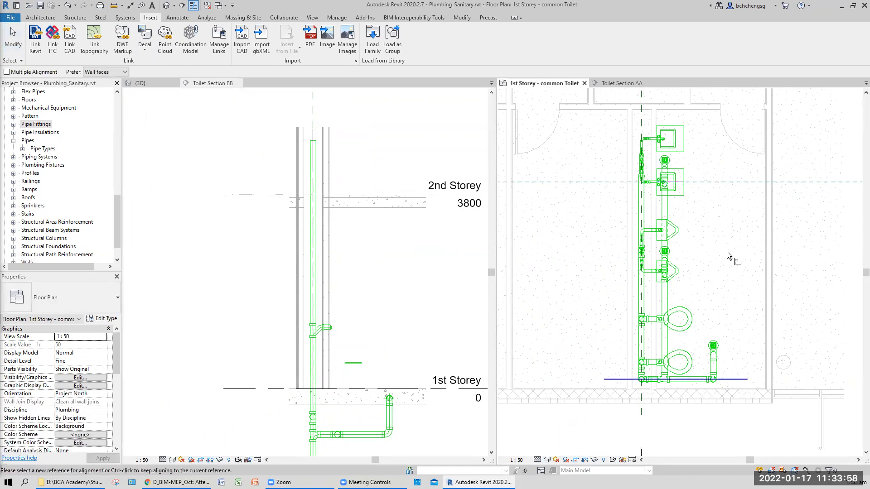
pyautogui.click(12, 37)
pyautogui.scroll(10, 342, 362)
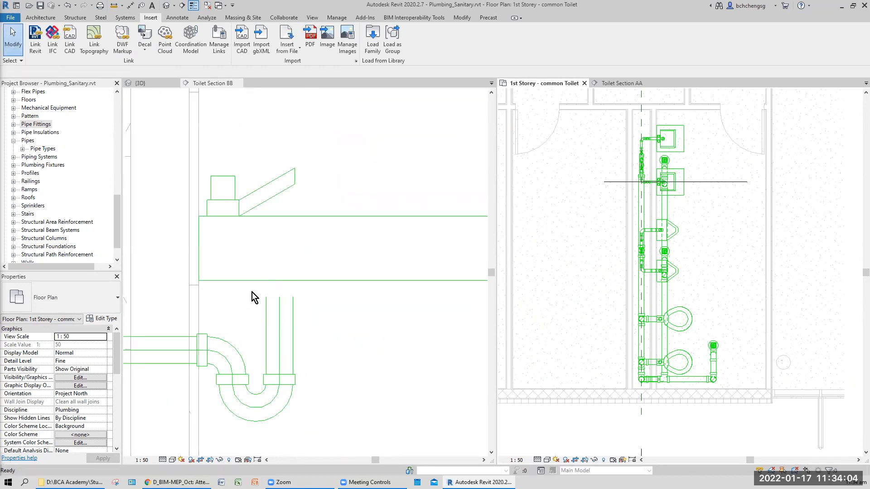
# Stretch the tailpiece's top end to snap onto the lavatory drain point, reaching 148.2 mm
pyautogui.click(291, 329)
pyautogui.click(292, 317)
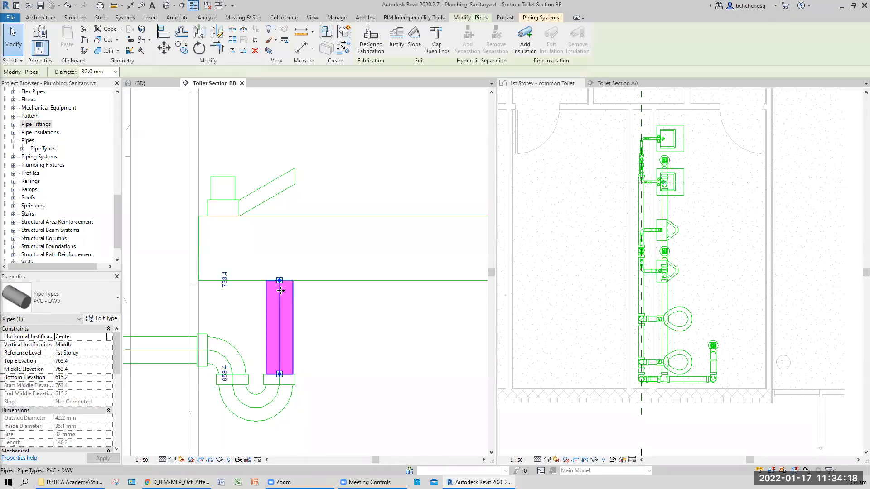
pyautogui.moveTo(279, 280)
pyautogui.mouseDown()
pyautogui.moveTo(277, 313)
pyautogui.moveTo(279, 281)
pyautogui.mouseUp()
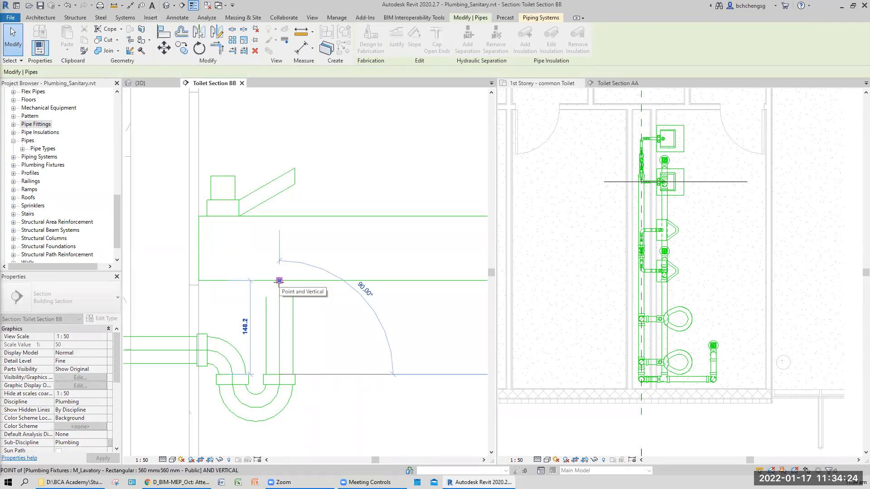
pyautogui.moveTo(279, 281); pyautogui.dragTo(280, 281)
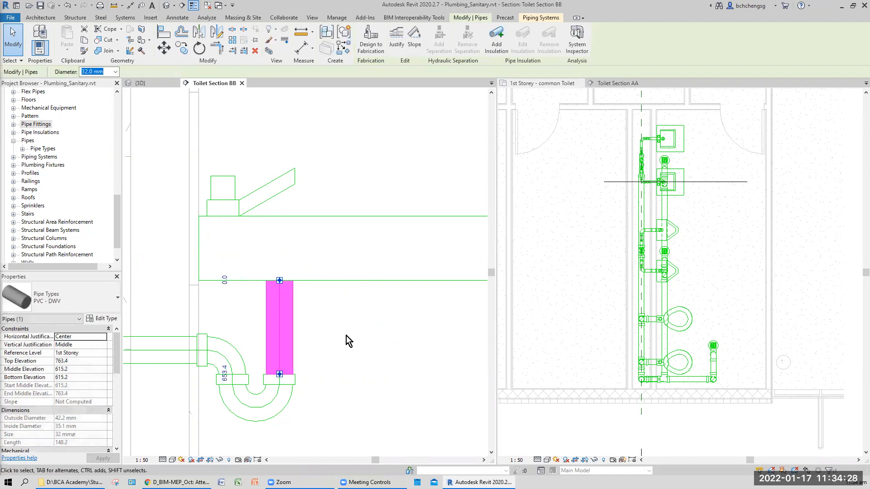
pyautogui.click(365, 347)
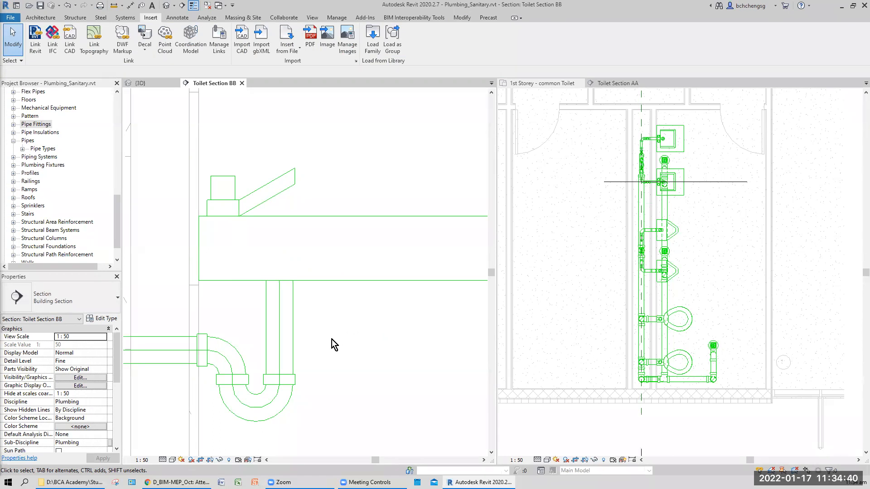
# Align the selected Section BB line to the floor drain, then view the new cut
pyautogui.click(731, 260)
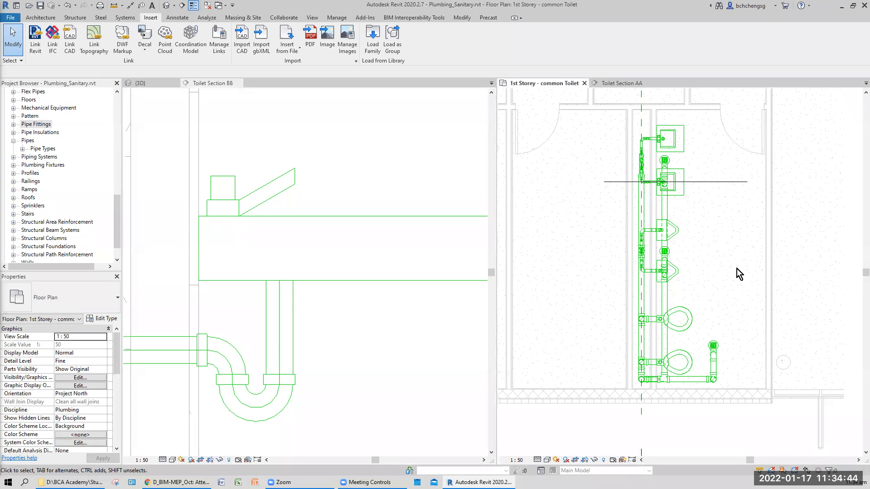
pyautogui.click(710, 183)
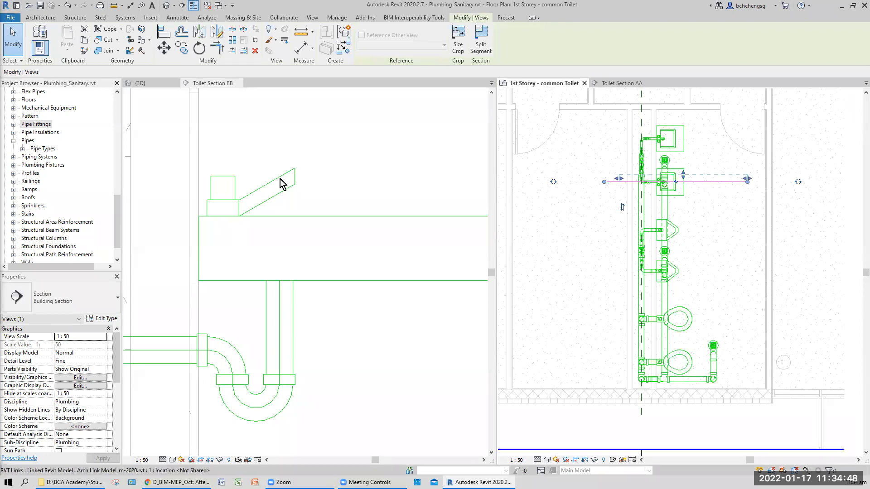
pyautogui.click(164, 33)
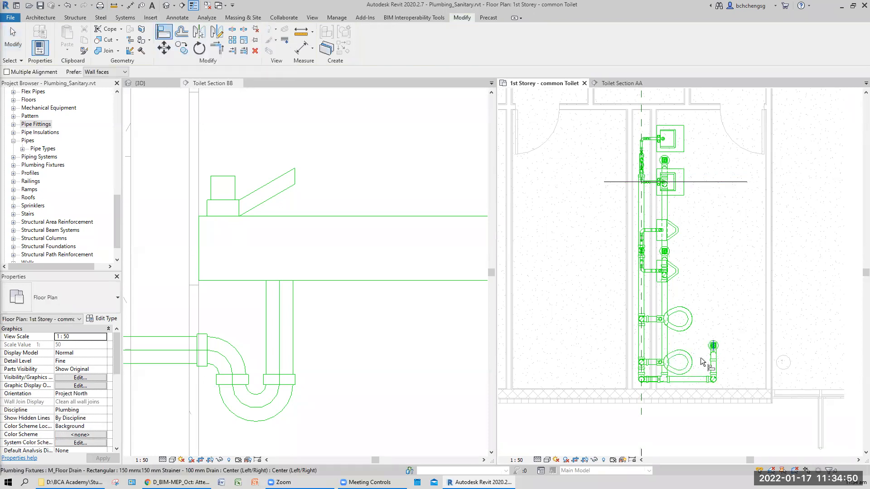
pyautogui.click(682, 361)
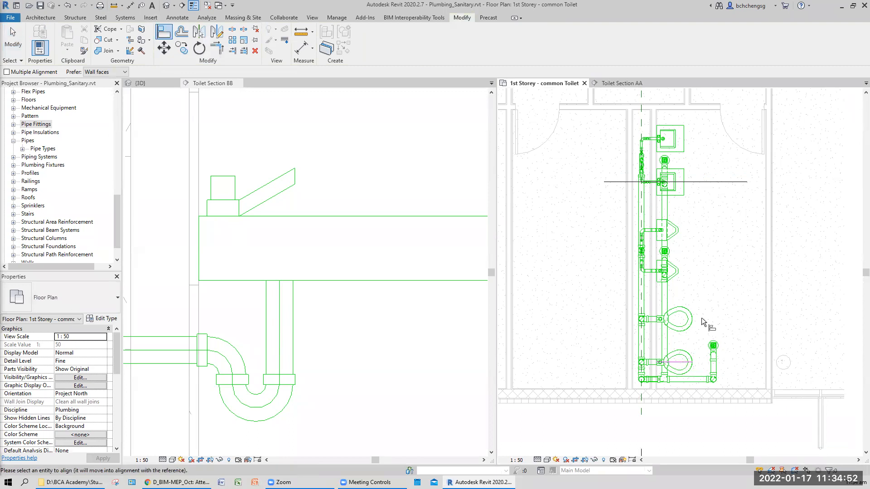
pyautogui.click(707, 183)
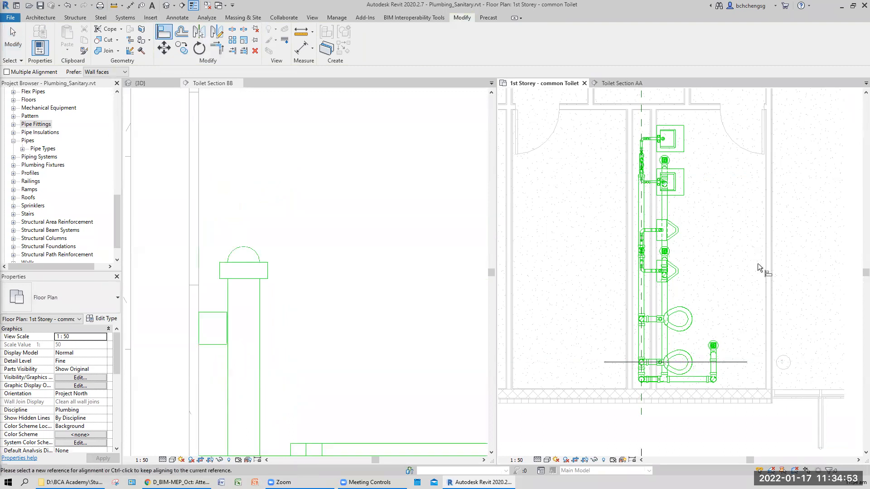
pyautogui.click(18, 41)
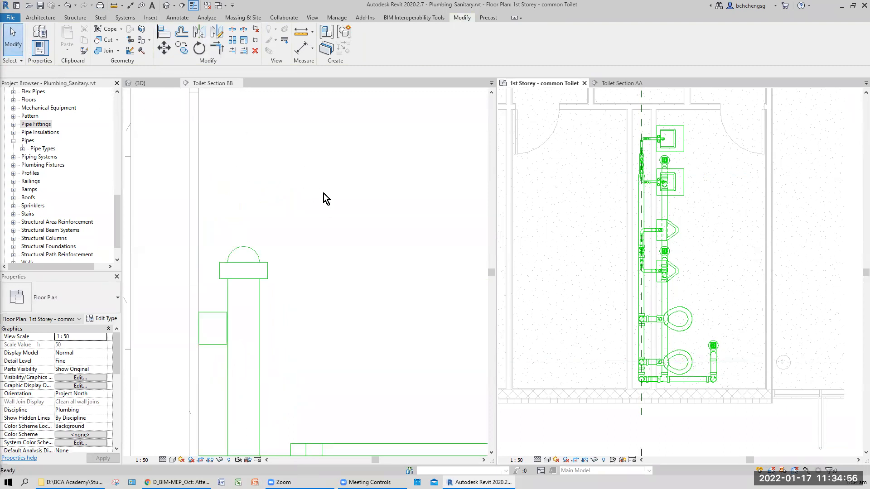
pyautogui.click(327, 195)
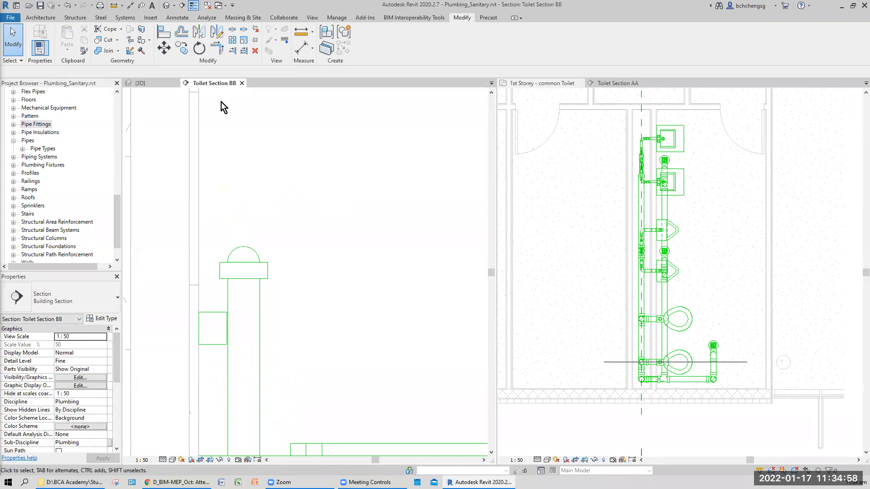
# Open Toilet Section AA and inspect the basins, urinals, closets, traps, horizontal drain and vertical stack up to level 3800
pyautogui.click(612, 86)
pyautogui.scroll(-5, 690, 317)
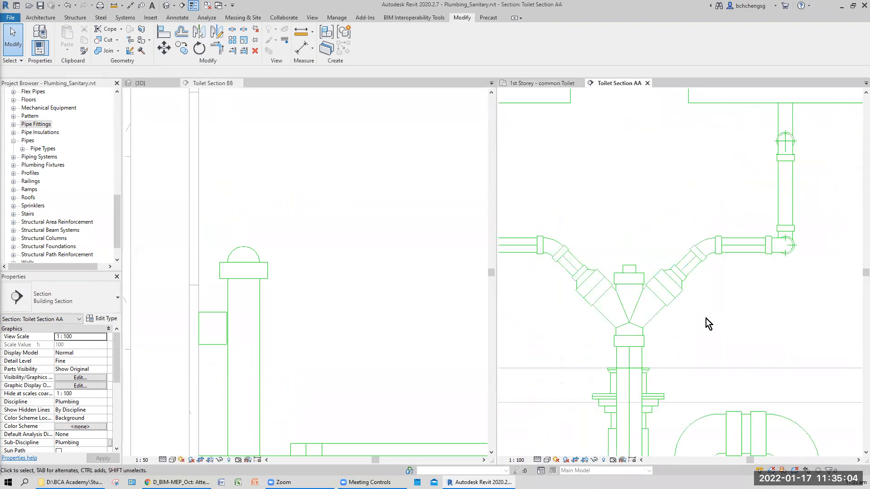
pyautogui.moveTo(738, 334); pyautogui.dragTo(583, 321, button='middle')
pyautogui.scroll(-2, 666, 317)
pyautogui.moveTo(751, 342); pyautogui.dragTo(637, 308, button='middle')
pyautogui.scroll(-2, 779, 338)
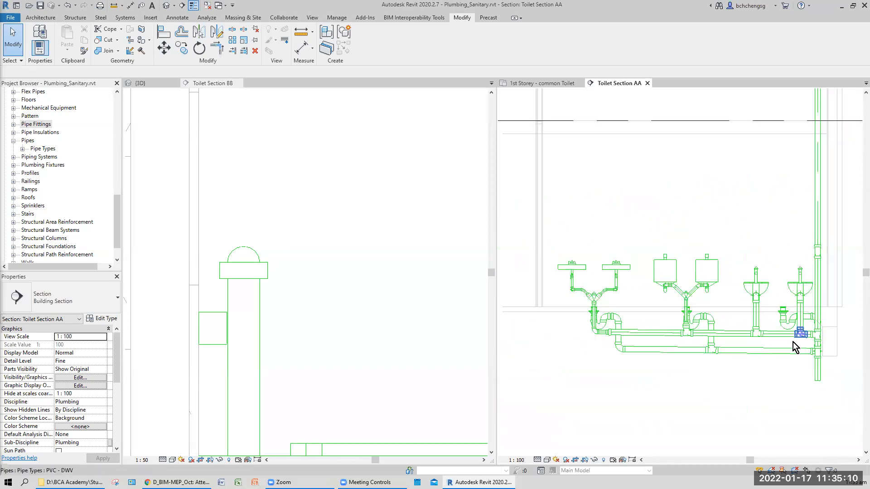
pyautogui.moveTo(793, 342); pyautogui.dragTo(710, 336, button='middle')
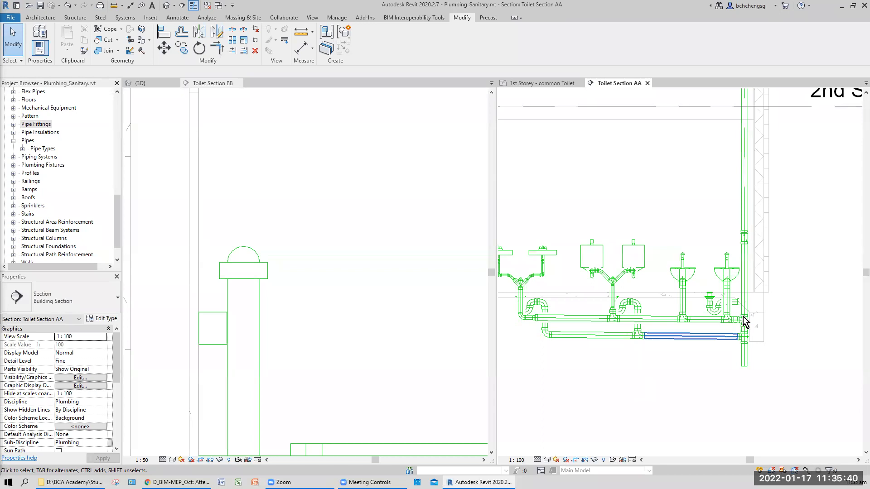
pyautogui.moveTo(748, 356); pyautogui.dragTo(709, 362, button='middle')
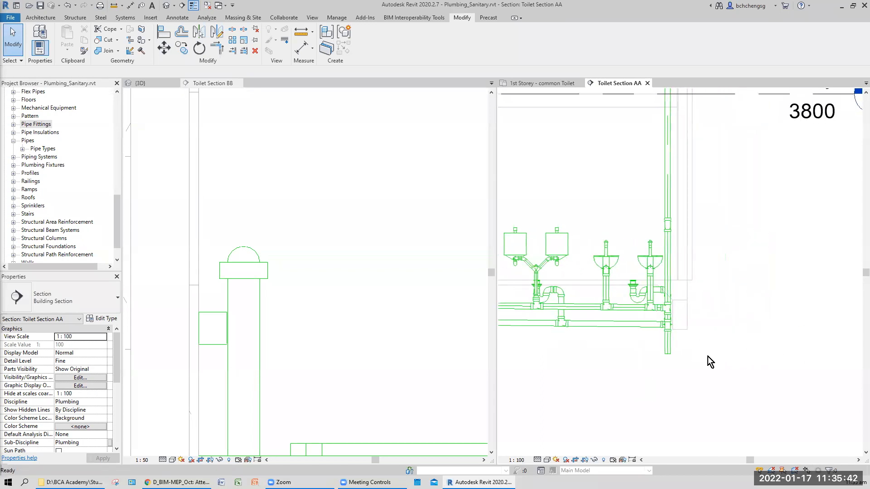
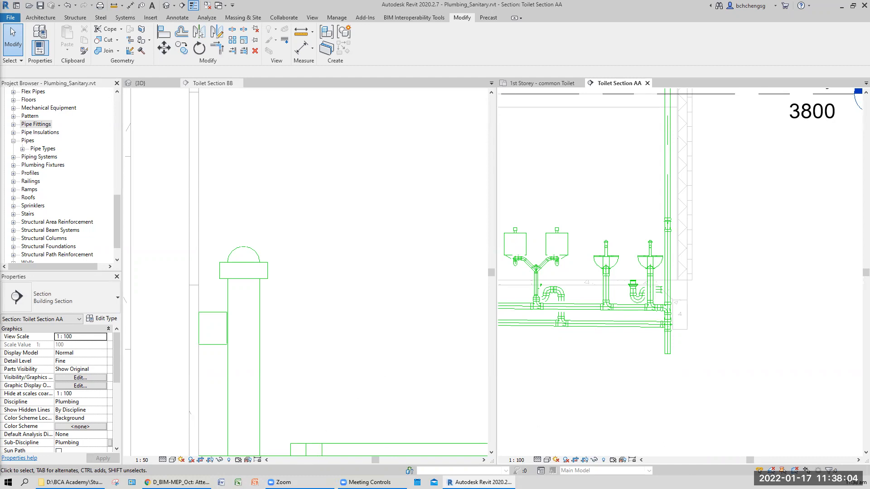
# Bring File Explorer, showing the Electrical folder, in front of the Revit model
pyautogui.click(72, 482)
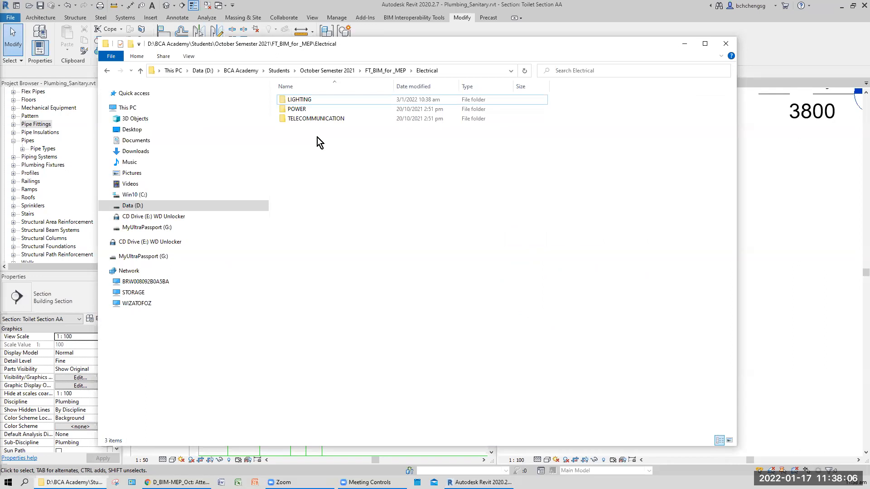
# Browse Data (D:) > BCA Academy > BIM for MEP > BIM E-Submission and select Essential-Guide-MEP.pdf
pyautogui.click(135, 153)
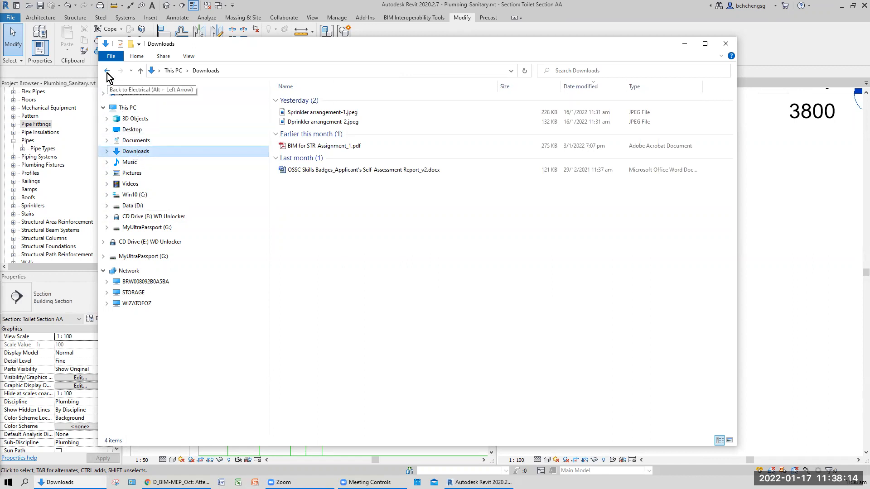
pyautogui.click(133, 206)
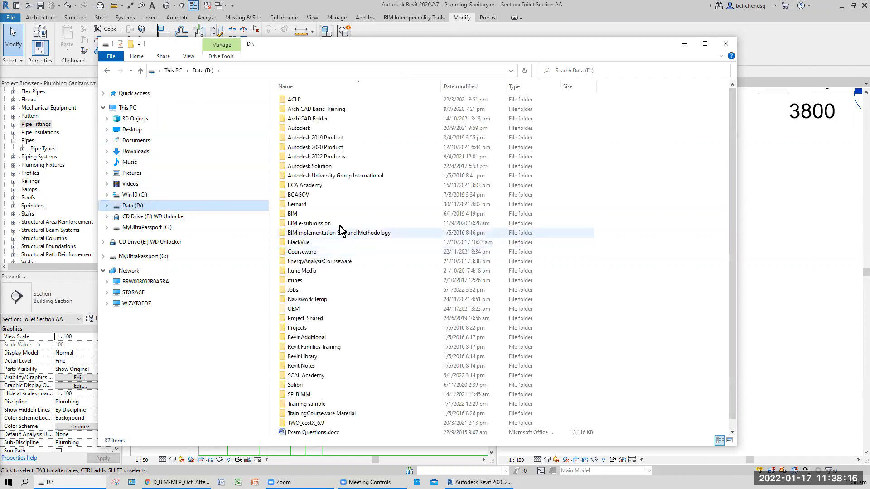
pyautogui.doubleClick(313, 186)
pyautogui.doubleClick(314, 157)
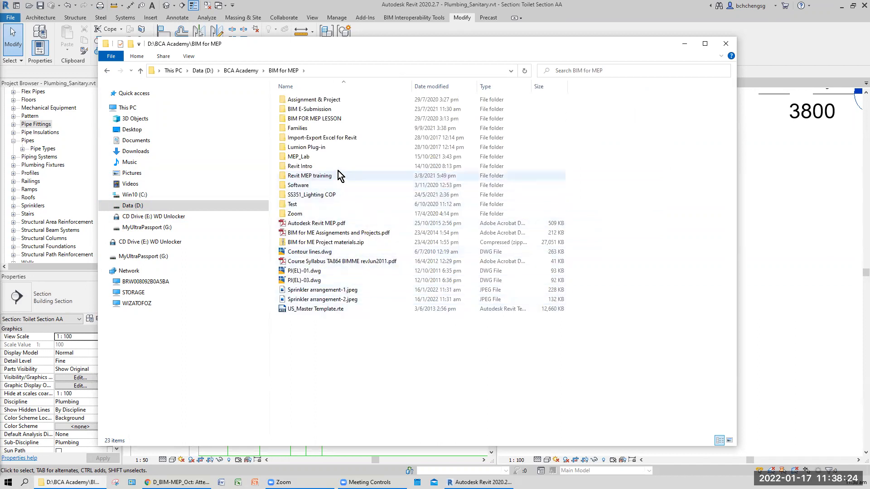
pyautogui.doubleClick(316, 157)
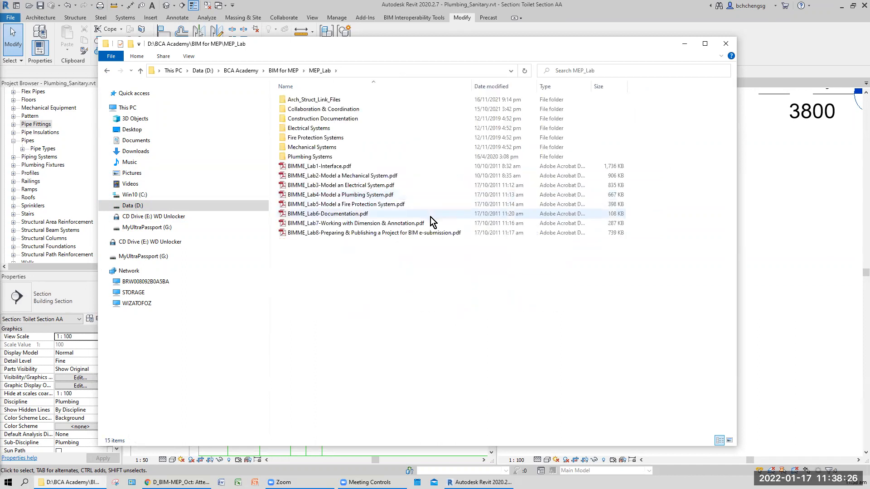
pyautogui.click(107, 71)
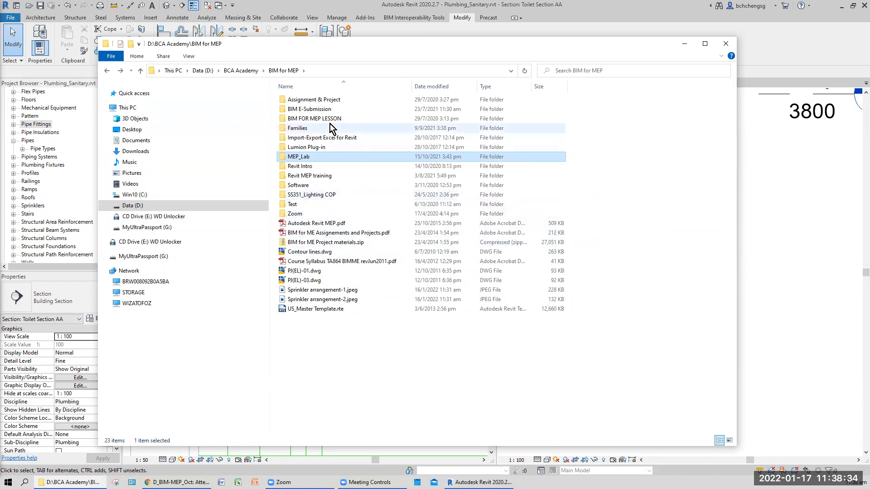
pyautogui.doubleClick(319, 109)
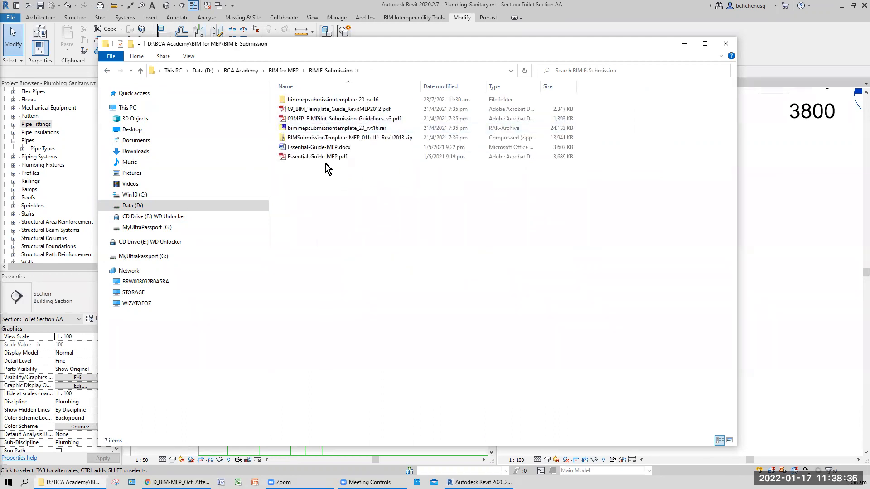
pyautogui.click(326, 159)
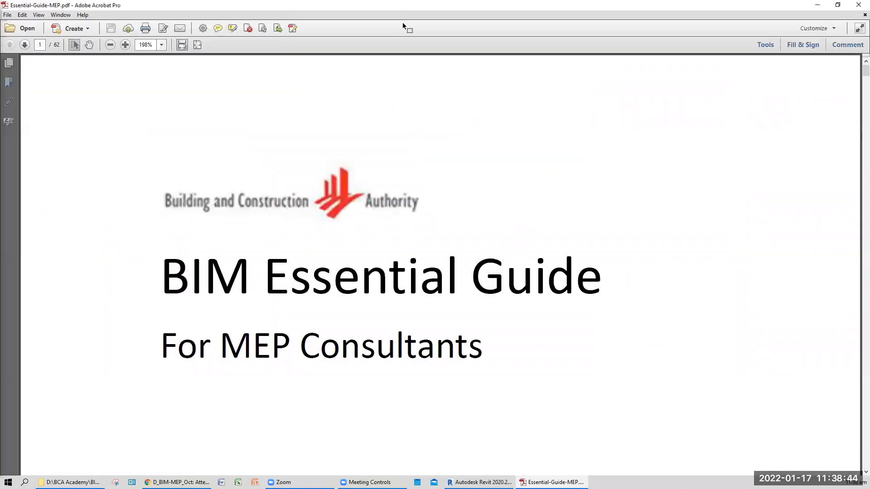
# Set the guide's zoom to 150% and scroll to Appendix B's Electrical colour table on page 60
pyautogui.click(110, 44)
pyautogui.scroll(-5, 531, 200)
pyautogui.moveTo(865, 74); pyautogui.dragTo(858, 450)
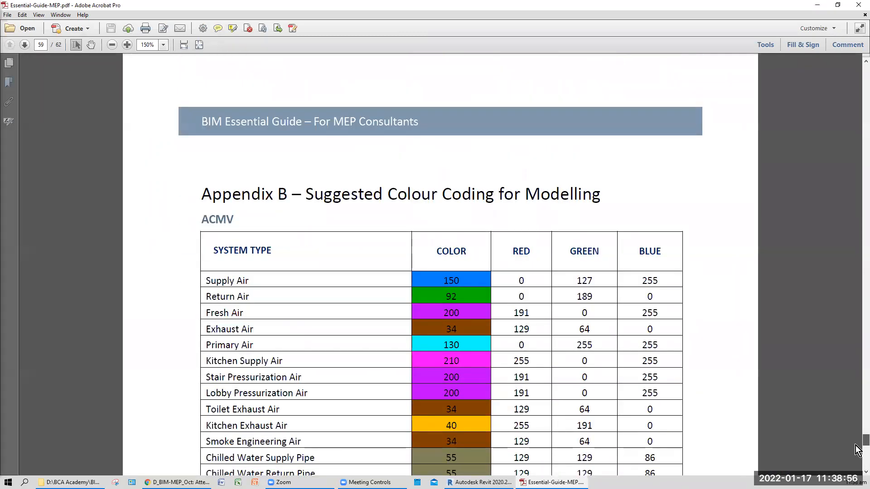
pyautogui.scroll(-3, 857, 446)
pyautogui.scroll(-15, 857, 453)
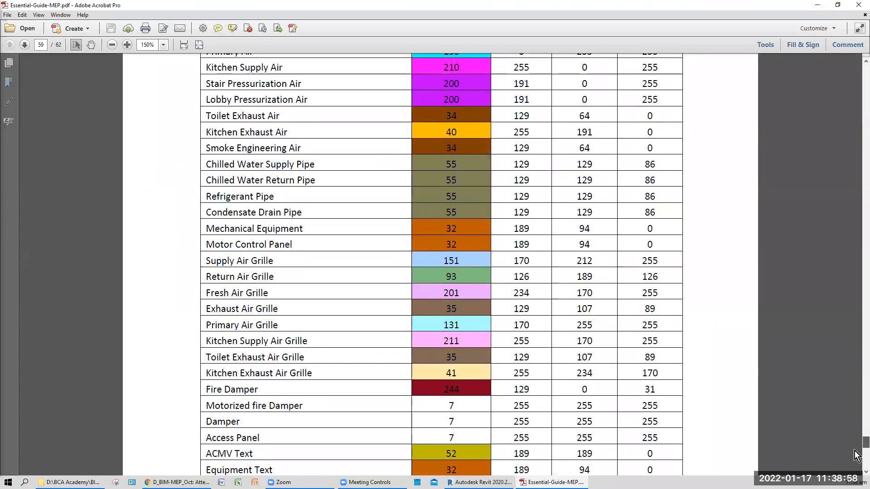
pyautogui.scroll(-12, 855, 460)
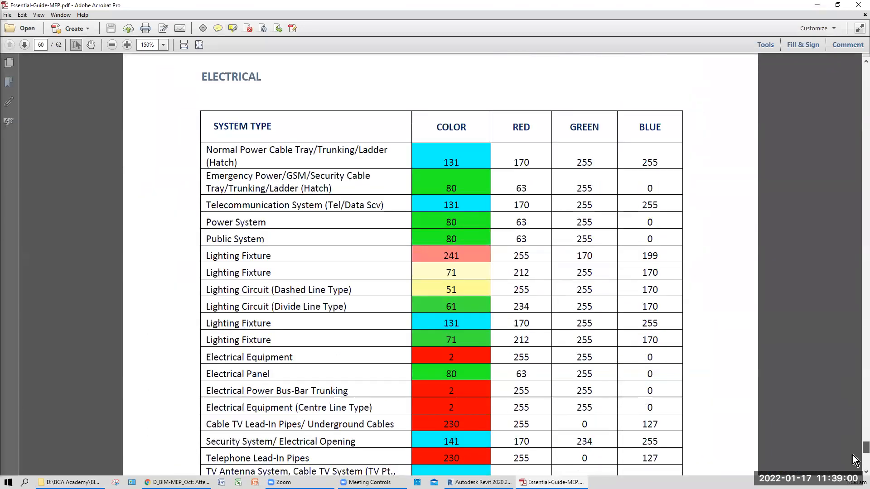
# Scroll to page 61's Protection, Plumbing, Sanitary & Gas table with Domestic Cold Water colours
pyautogui.scroll(-3, 586, 281)
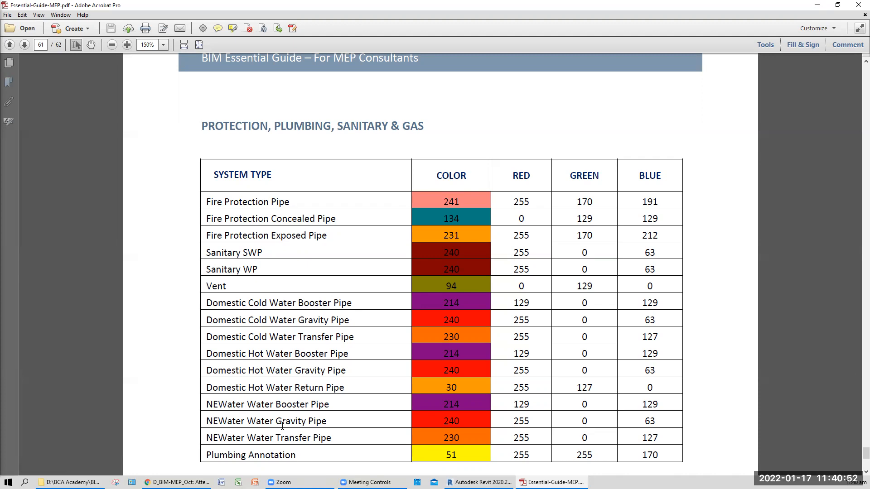
pyautogui.scroll(-2, 321, 417)
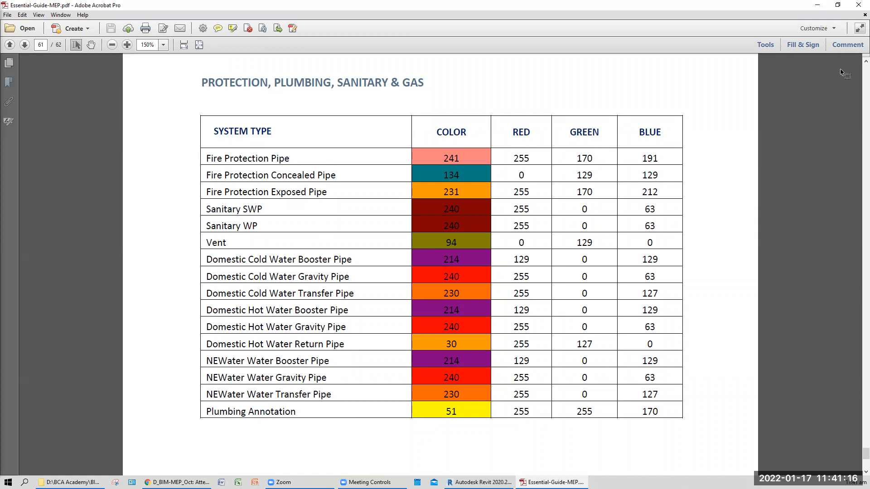
# Close the PDF guide, minimize File Explorer, and zoom Toilet Section BB onto the toilet pipework
pyautogui.click(858, 8)
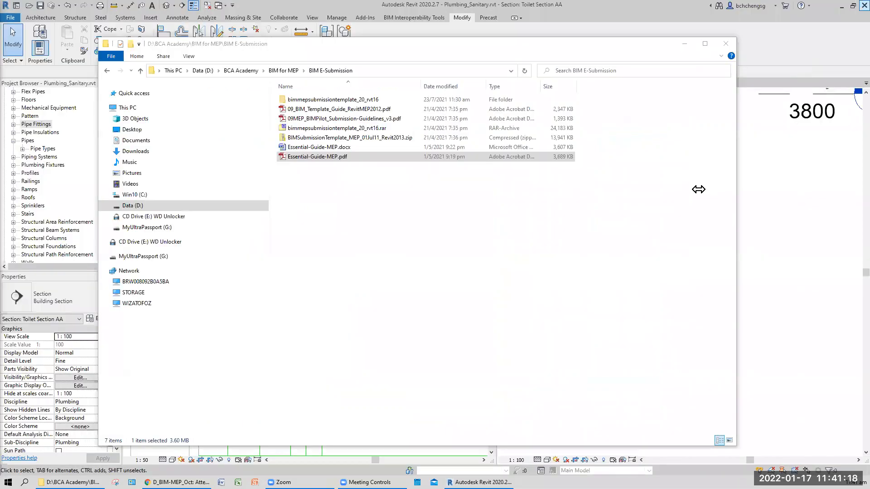
pyautogui.click(685, 43)
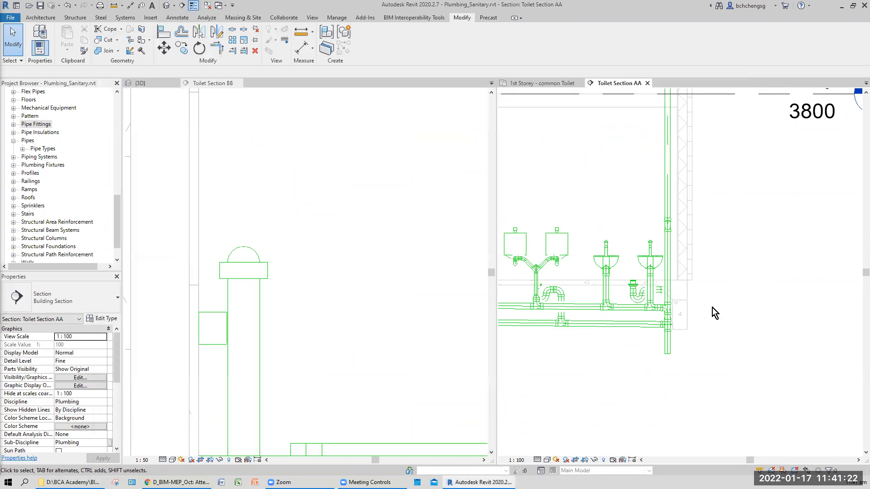
pyautogui.scroll(-2, 640, 352)
pyautogui.click(315, 230)
pyautogui.scroll(5, 322, 228)
pyautogui.scroll(-2, 360, 259)
# Pan Toilet Section AA to bring the 2nd Storey level into view
pyautogui.click(596, 243)
pyautogui.moveTo(600, 253); pyautogui.dragTo(702, 282, button='middle')
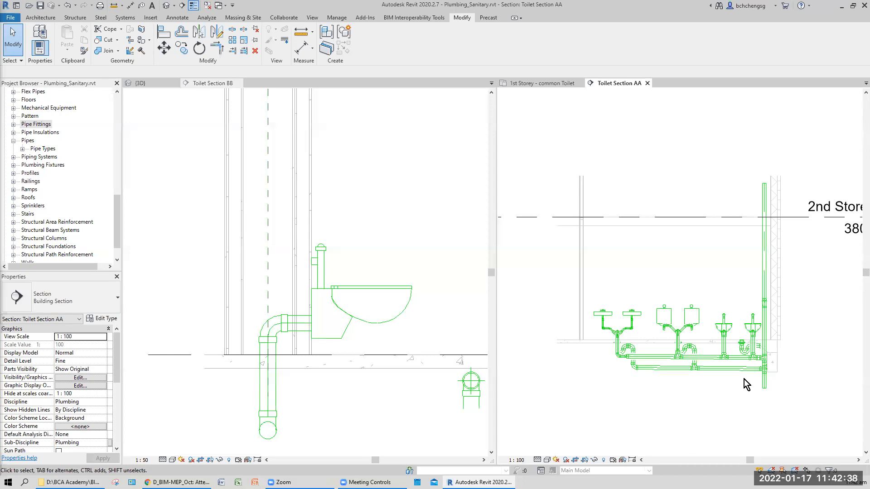
pyautogui.moveTo(798, 394); pyautogui.dragTo(718, 389, button='middle')
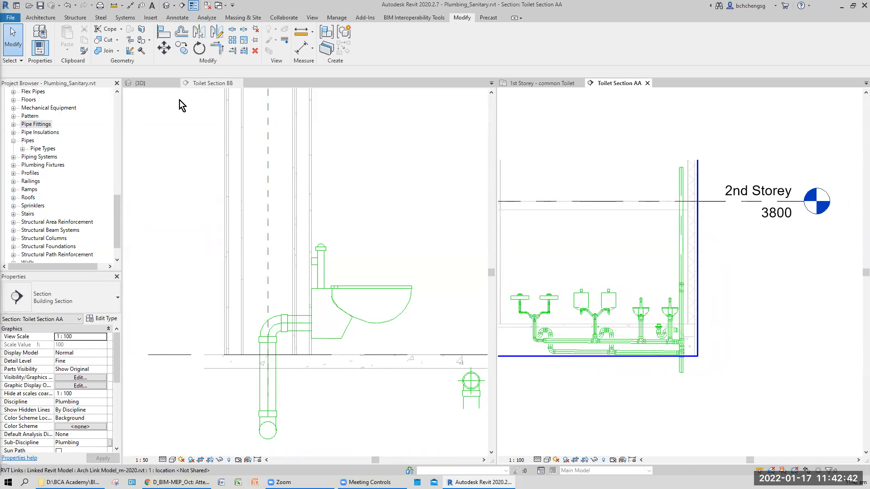
# Start the Systems tab Pipe tool with the Standard pipe type and open its Type Properties
pyautogui.click(125, 18)
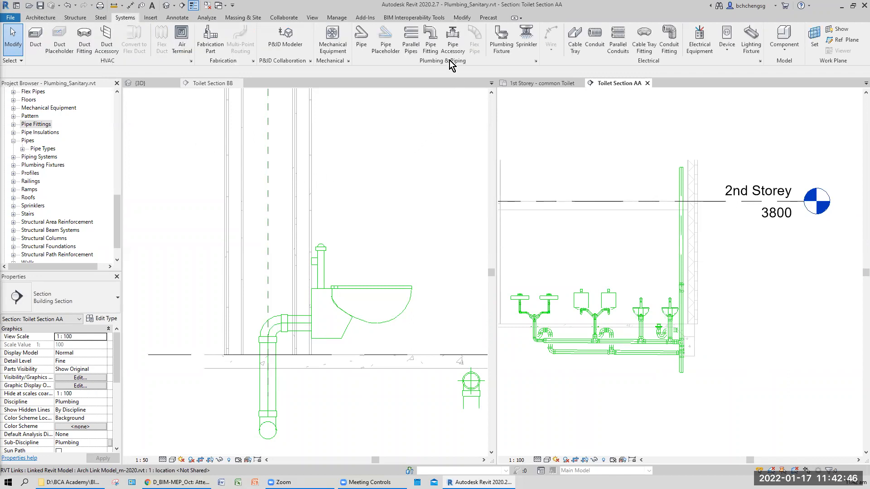
pyautogui.click(366, 48)
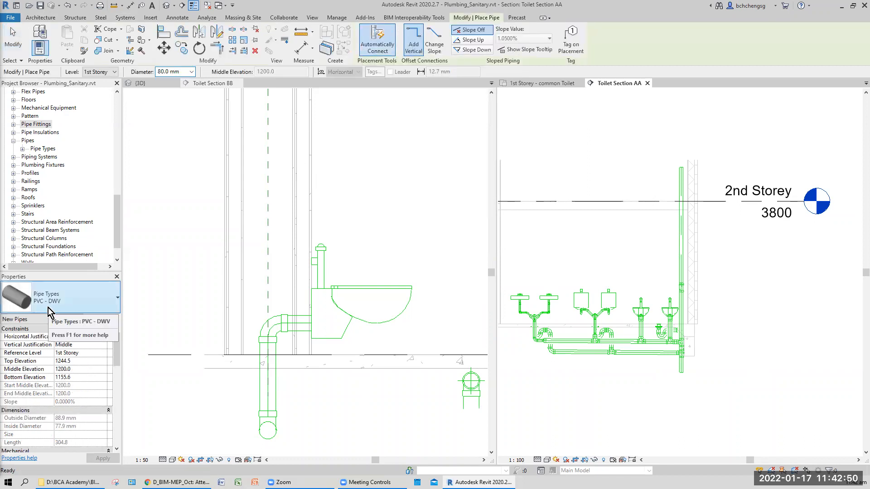
pyautogui.click(89, 299)
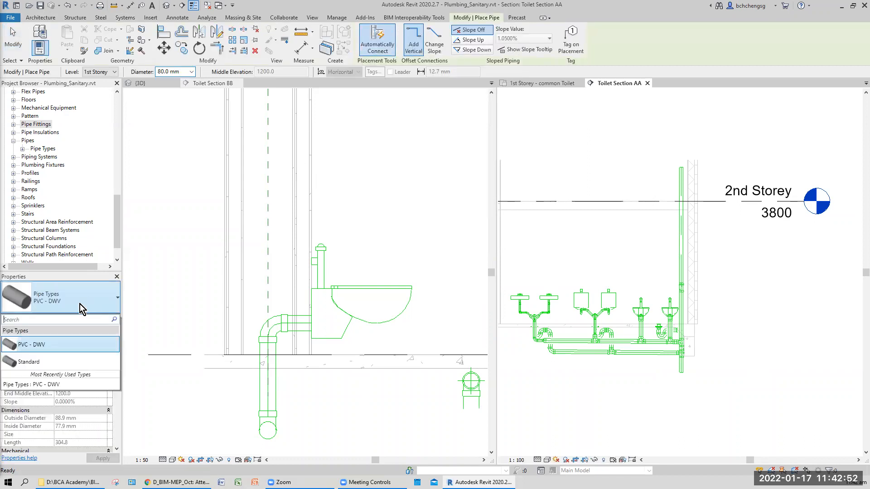
pyautogui.click(29, 361)
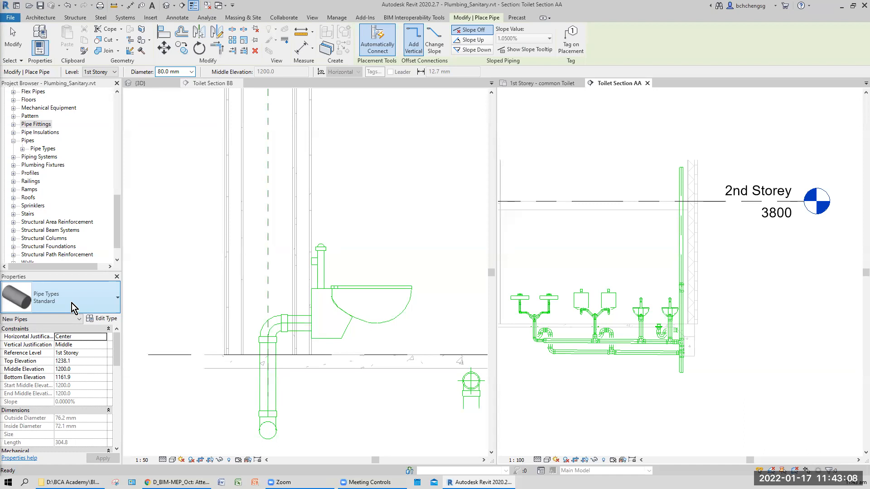
pyautogui.click(105, 320)
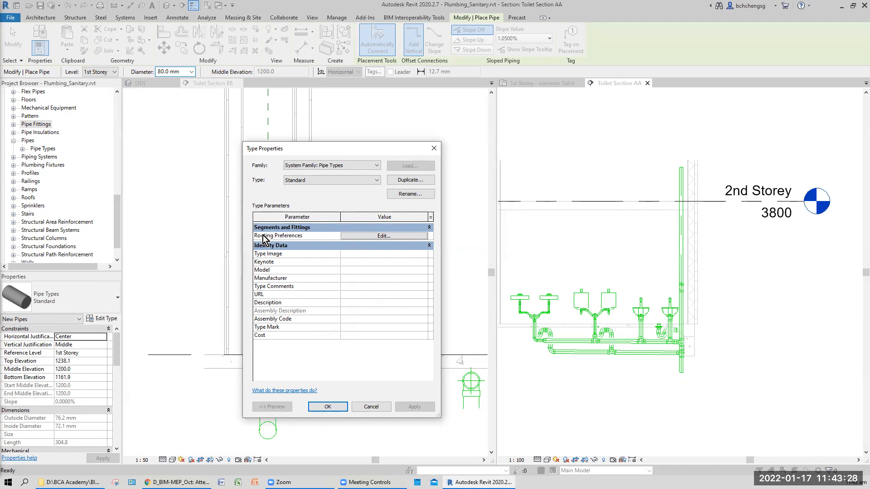
# Set the Standard type's Routing Preferences pipe segment to Copper - A covering 6–200 mm
pyautogui.click(379, 236)
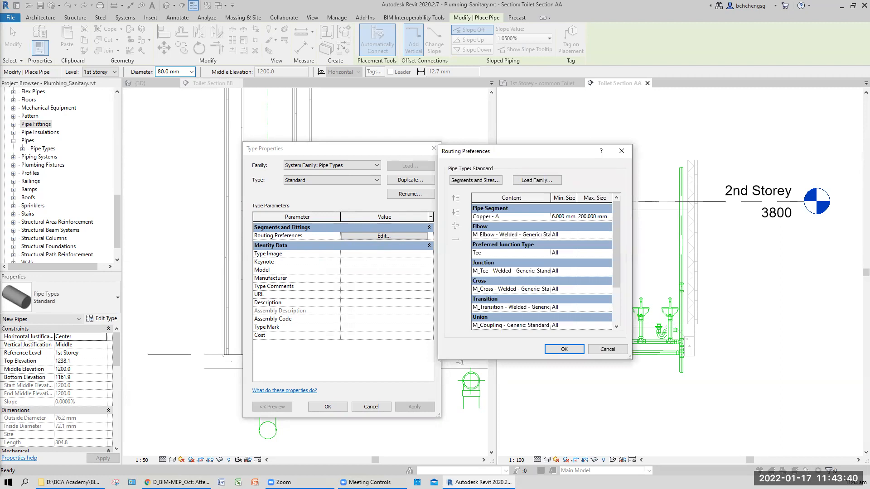
pyautogui.click(546, 218)
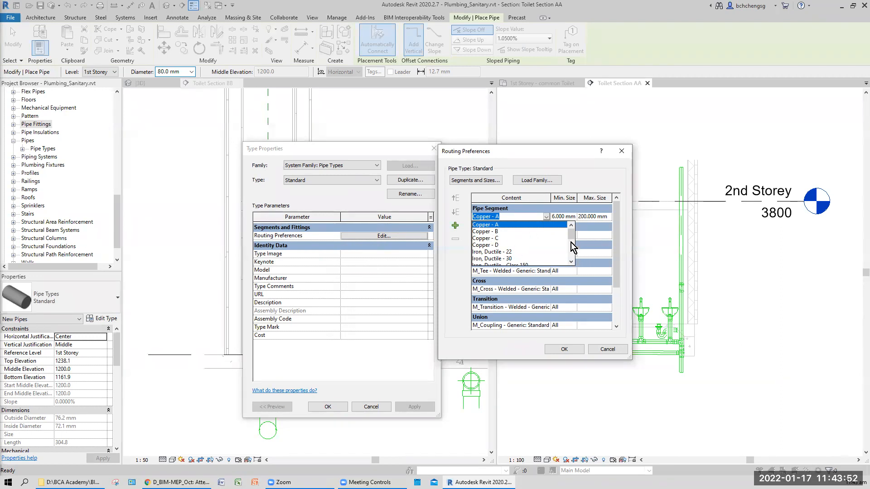
pyautogui.moveTo(571, 238); pyautogui.dragTo(569, 246)
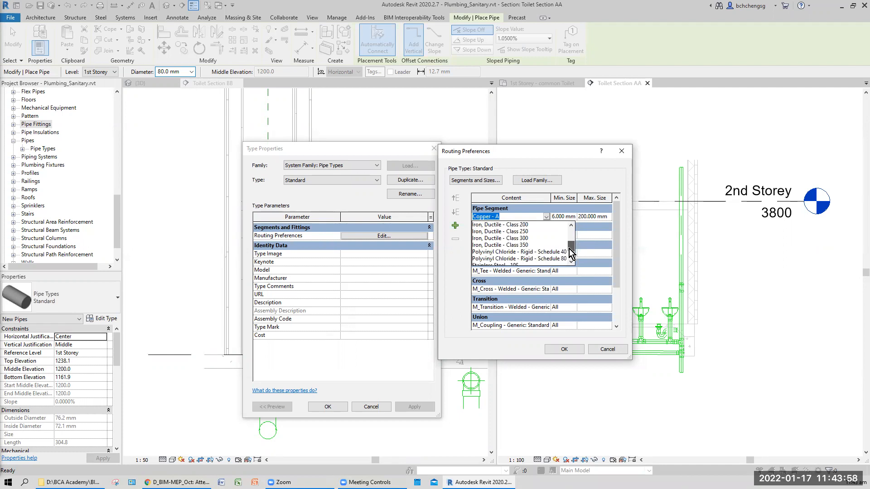
pyautogui.moveTo(569, 249); pyautogui.dragTo(569, 251)
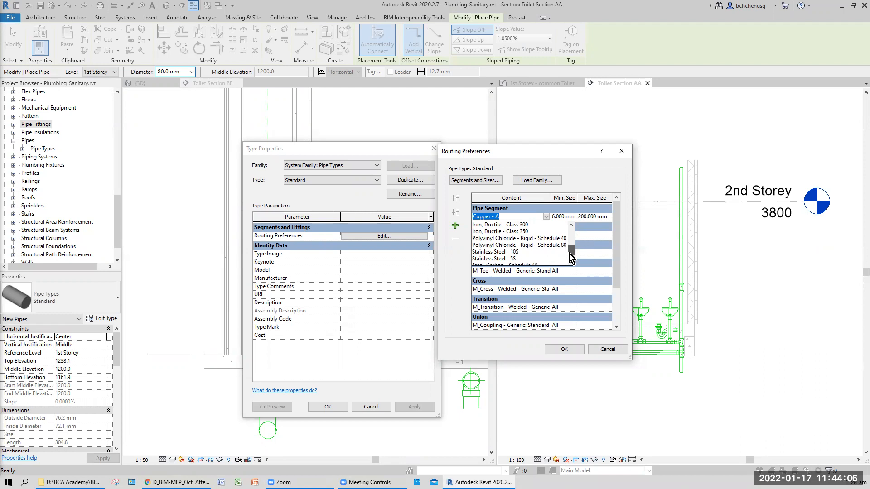
pyautogui.scroll(-1, 569, 253)
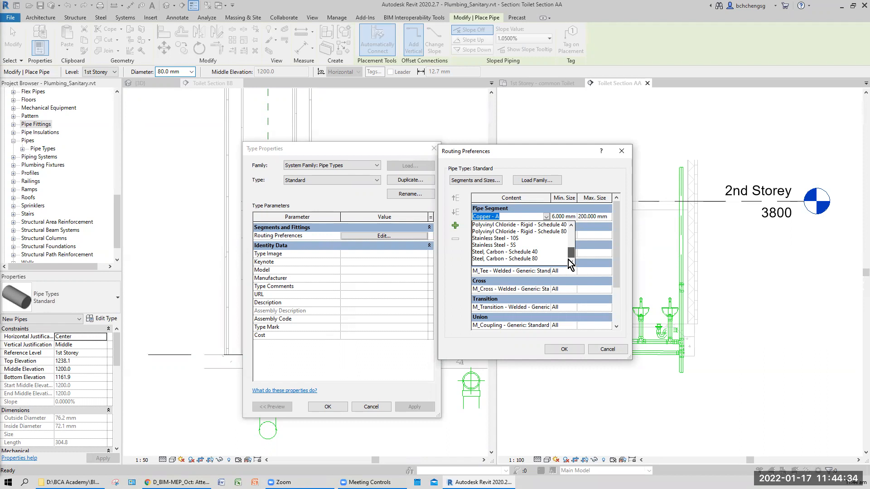
pyautogui.moveTo(568, 259); pyautogui.dragTo(568, 252)
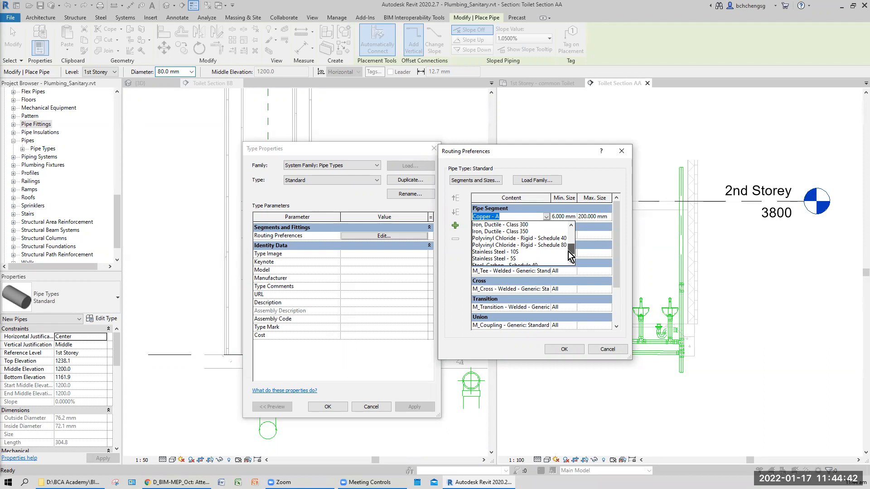
pyautogui.moveTo(569, 251); pyautogui.dragTo(568, 233)
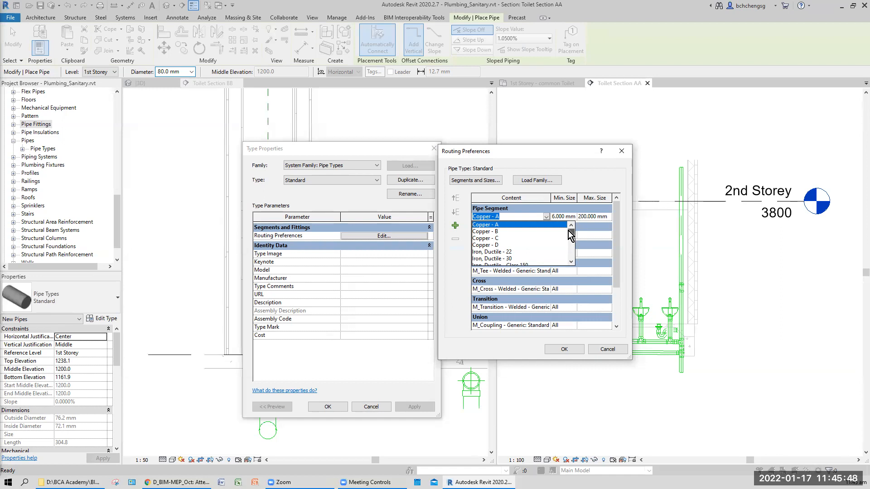
# Keep Copper - A as the segment and confirm the routing preferences
pyautogui.click(506, 226)
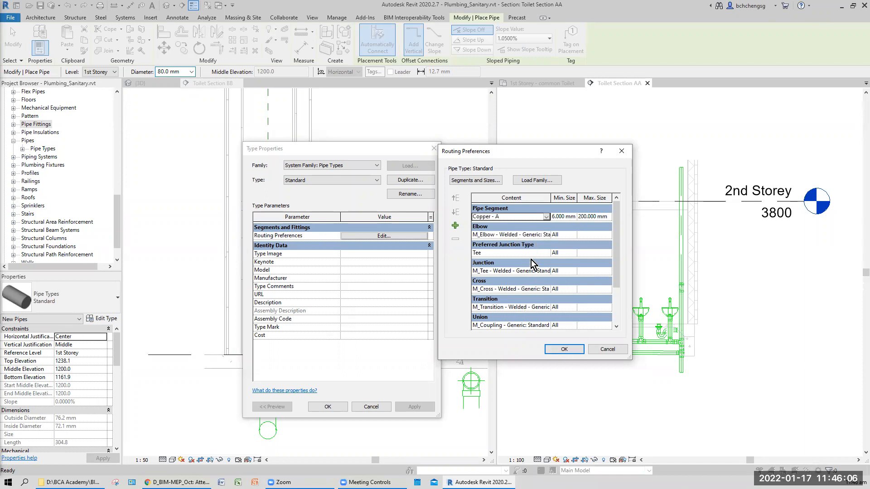
pyautogui.click(571, 349)
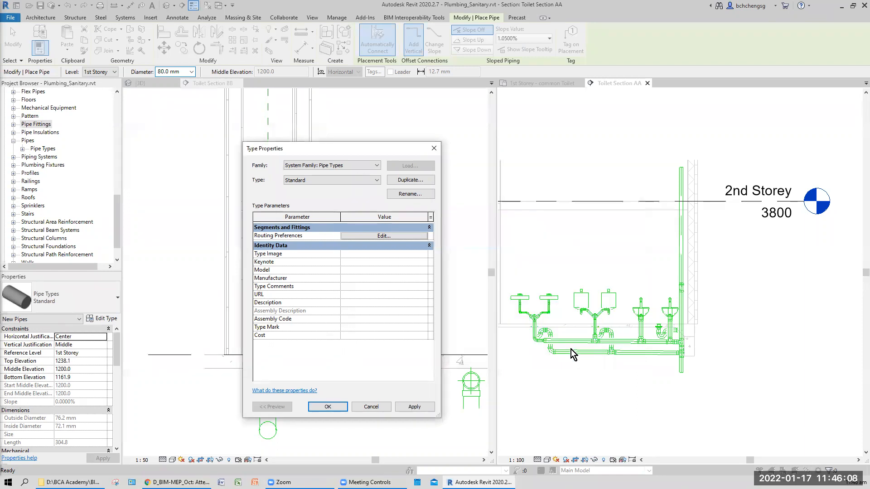
# Duplicate the Standard pipe type under the name 'DCW -Copper A'
pyautogui.click(402, 180)
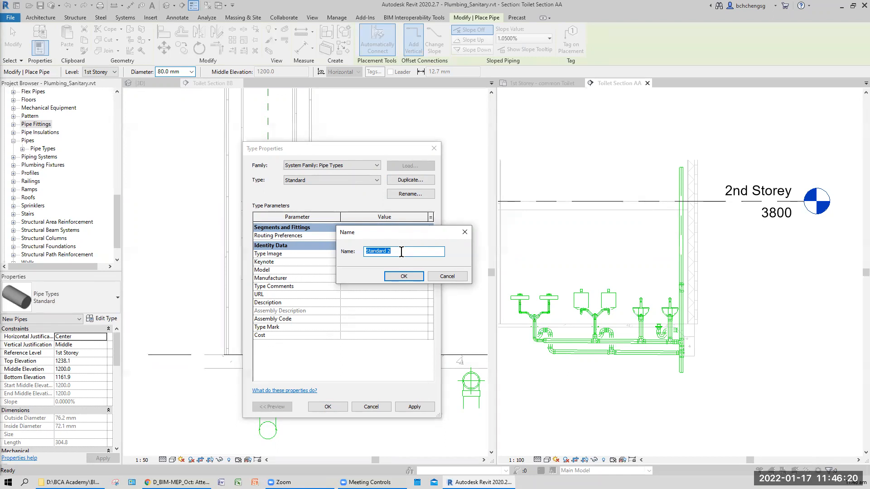
pyautogui.write('DCW -Copper A')
pyautogui.click(412, 276)
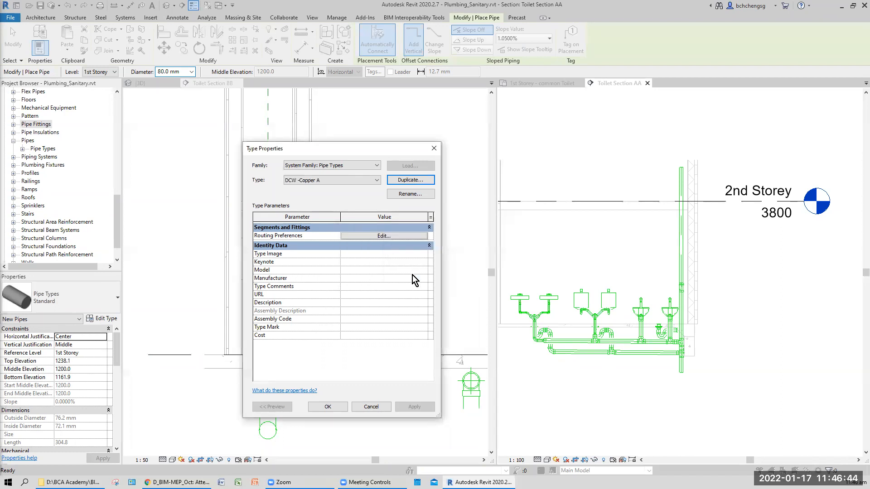
# Accept Type Properties so DCW -Copper A becomes the active pipe type for drawing
pyautogui.click(328, 407)
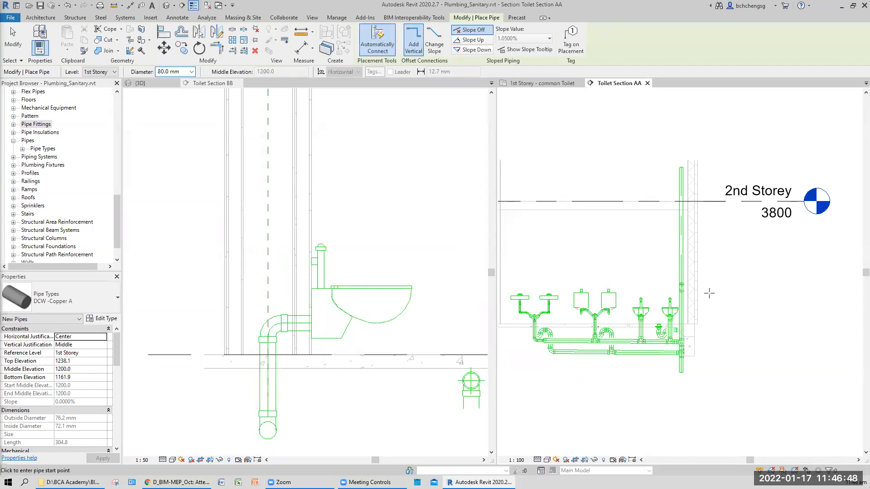
pyautogui.moveTo(720, 383); pyautogui.dragTo(669, 359, button='middle')
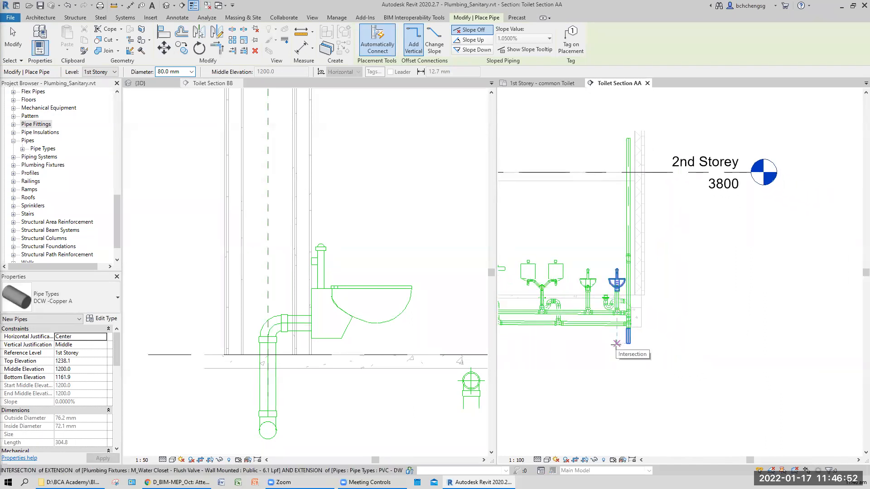
pyautogui.moveTo(116, 358); pyautogui.dragTo(116, 382)
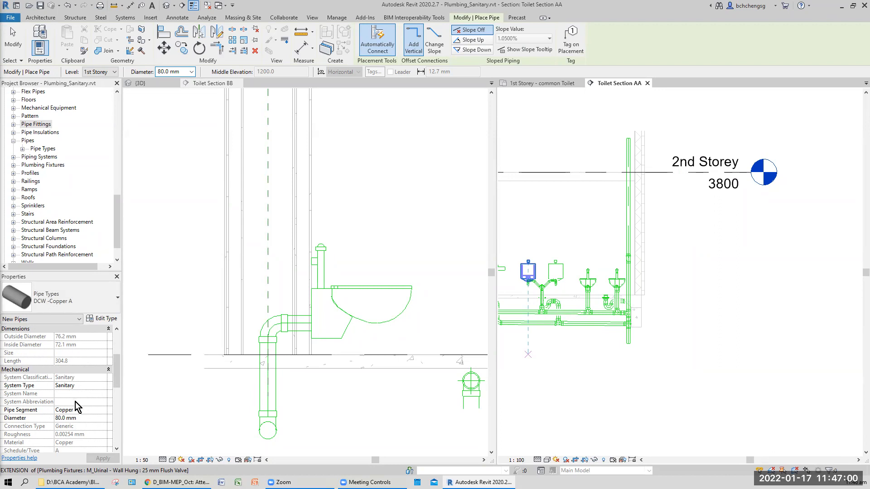
# Set the pipe system type to Domestic Cold Water and the diameter to 50.0 mm
pyautogui.click(104, 386)
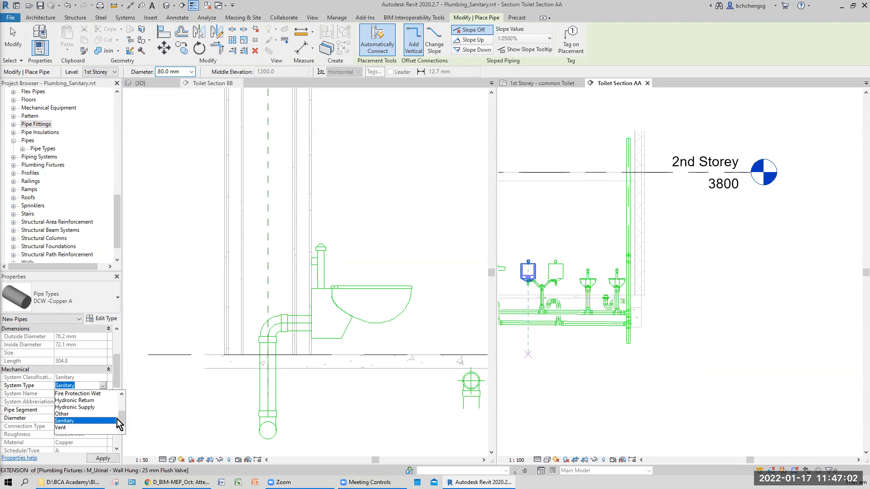
pyautogui.moveTo(122, 412); pyautogui.dragTo(124, 403)
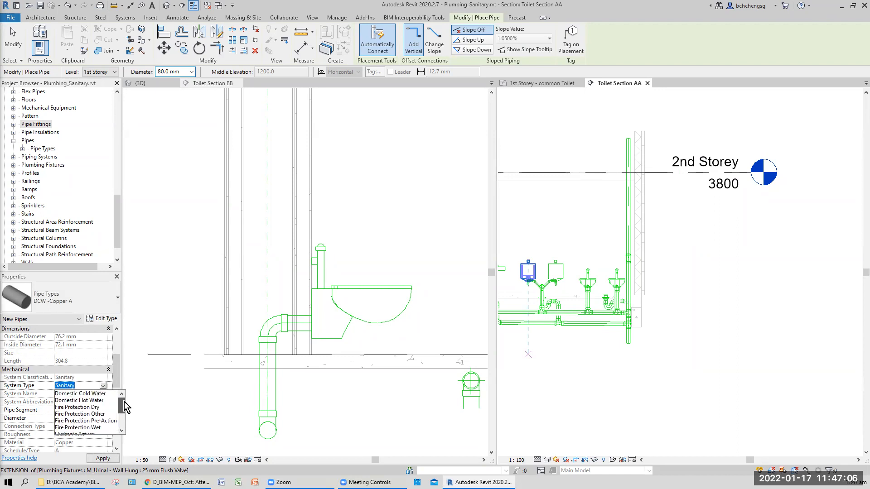
pyautogui.click(87, 394)
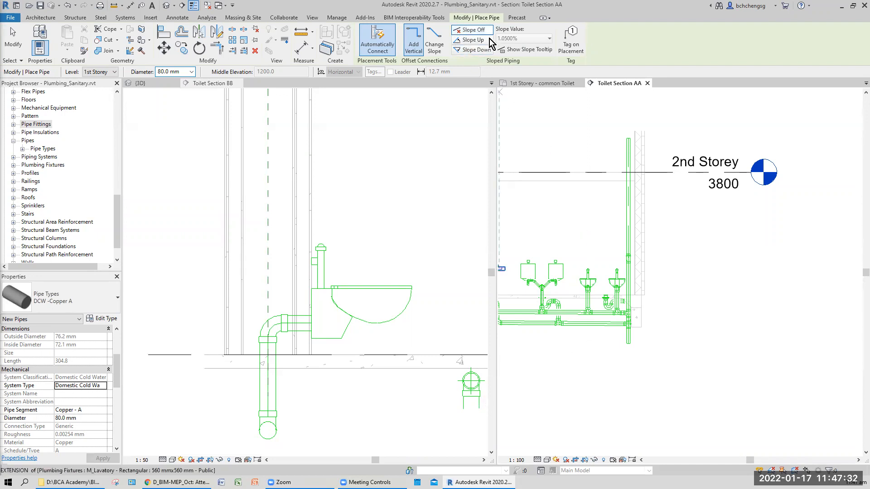
pyautogui.click(191, 72)
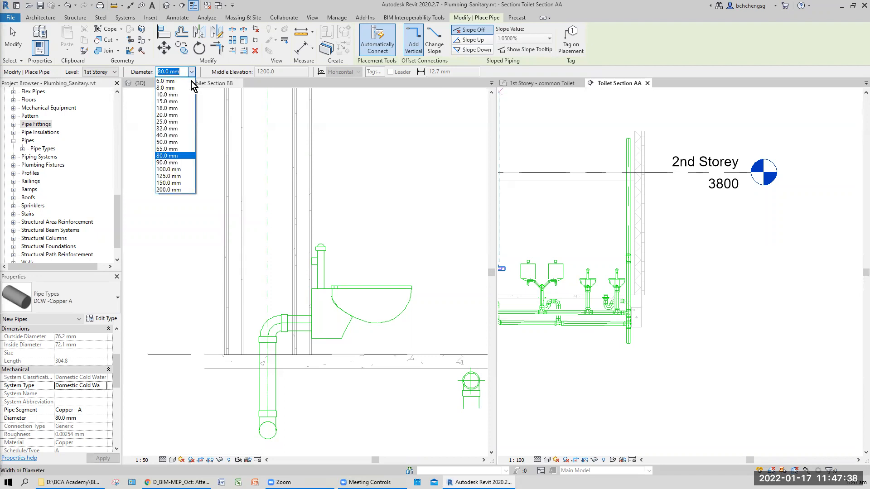
pyautogui.click(176, 142)
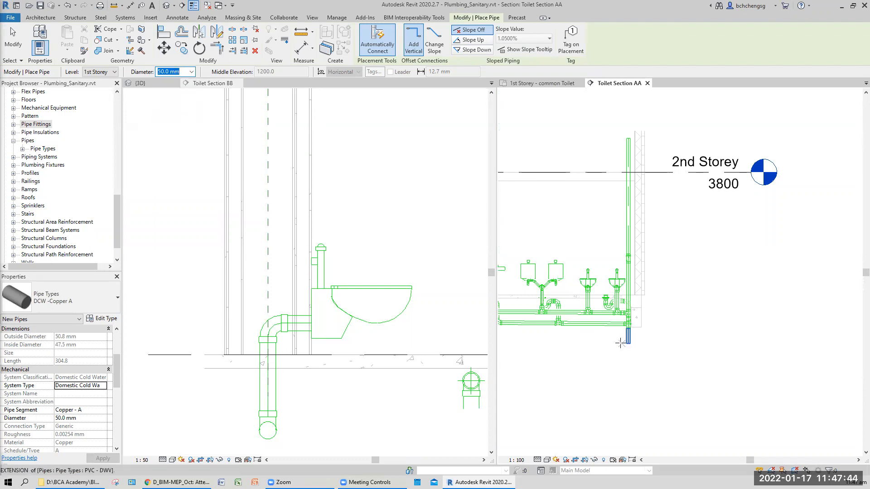
# Draw the vertical riser from below the fixtures to above the 2nd Storey level
pyautogui.scroll(5, 622, 324)
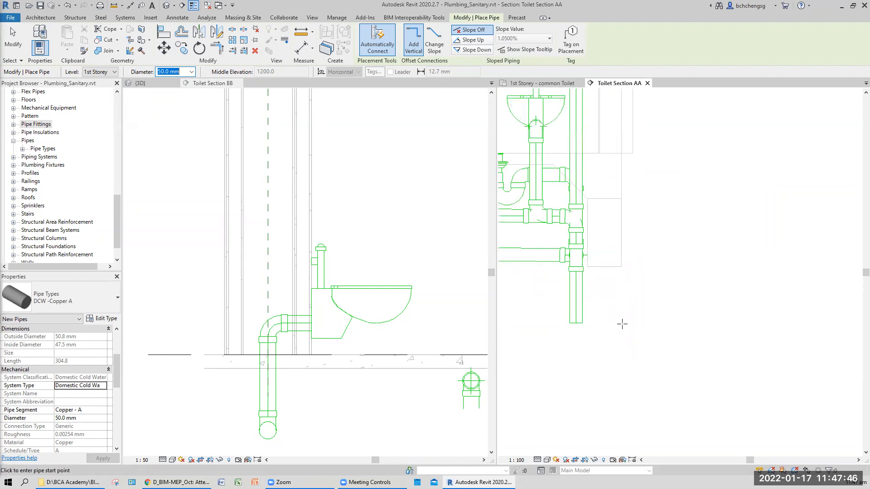
pyautogui.click(562, 240)
pyautogui.scroll(-3, 584, 172)
pyautogui.scroll(-1, 585, 171)
pyautogui.moveTo(608, 180); pyautogui.dragTo(635, 353, button='middle')
pyautogui.moveTo(618, 231); pyautogui.dragTo(616, 277, button='middle')
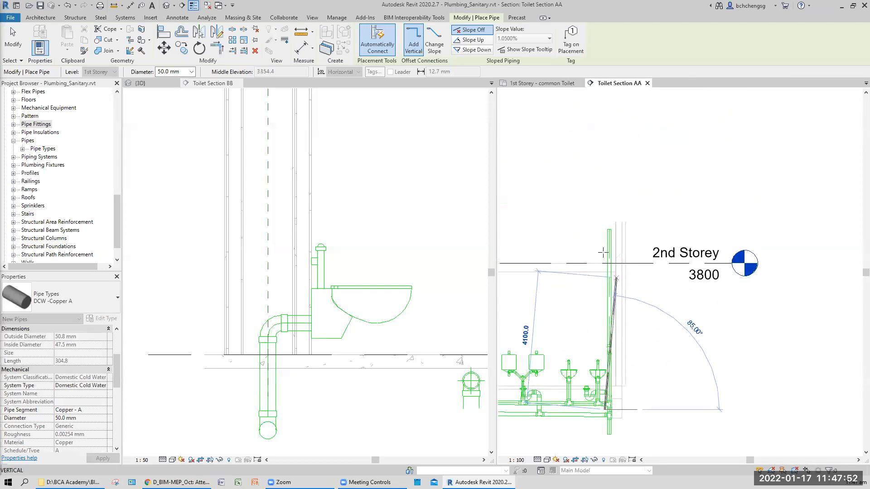
pyautogui.click(599, 220)
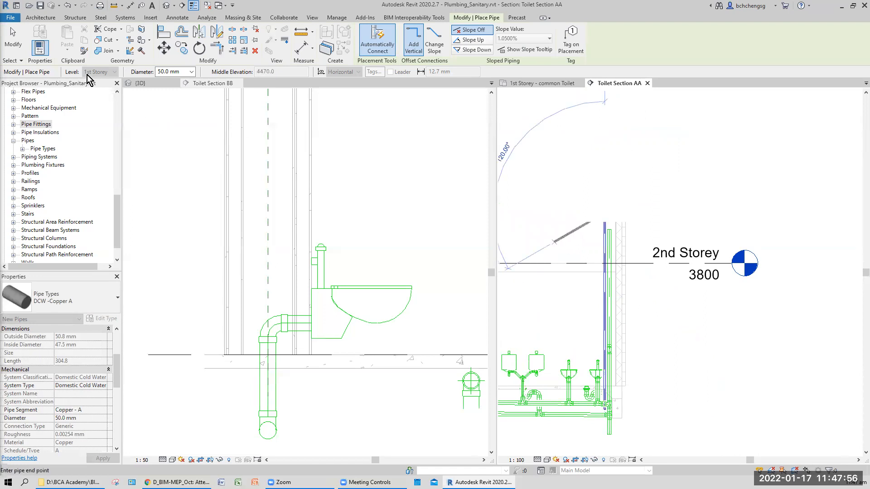
pyautogui.click(13, 37)
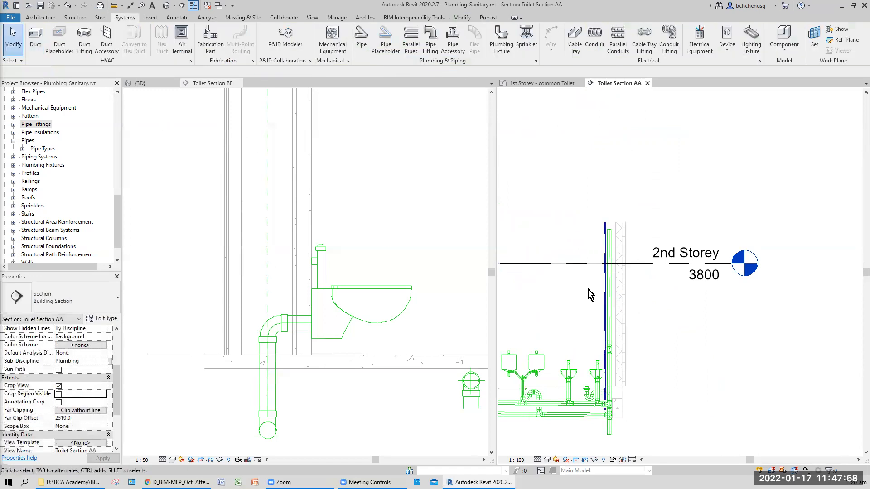
# Zoom the 3D view onto the new riser and sanitary tee among the red pipework, then reactivate Toilet Section AA
pyautogui.click(144, 85)
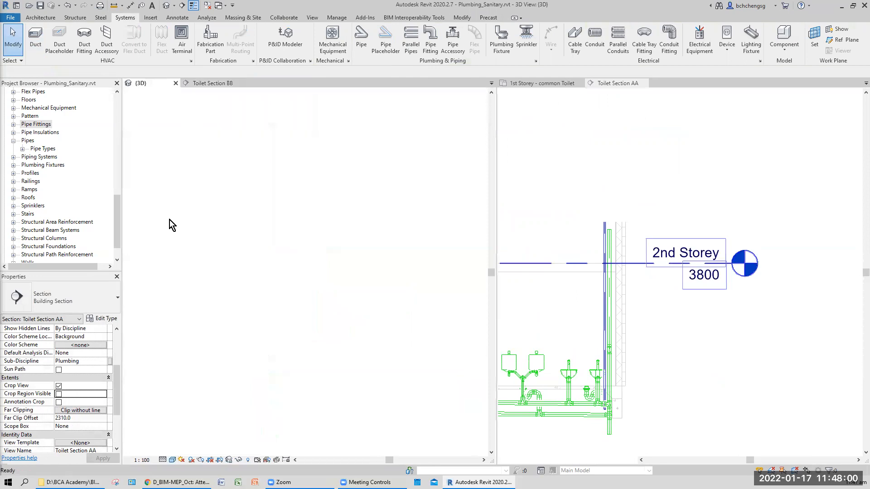
pyautogui.scroll(-4, 391, 363)
pyautogui.moveTo(414, 383); pyautogui.dragTo(323, 245, button='middle')
pyautogui.moveTo(320, 376); pyautogui.dragTo(281, 326, button='middle')
pyautogui.scroll(-2, 380, 377)
pyautogui.scroll(-1, 381, 377)
pyautogui.moveTo(426, 417); pyautogui.dragTo(389, 404, button='middle')
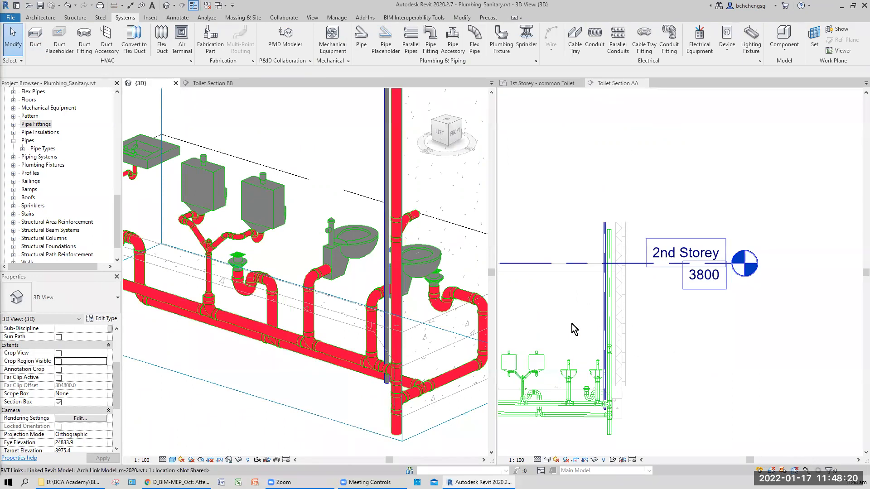
pyautogui.scroll(5, 388, 393)
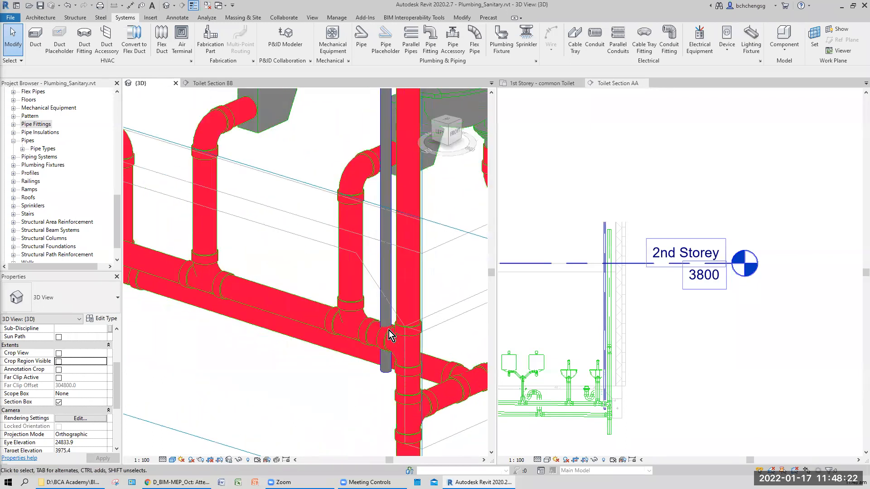
pyautogui.press('Tab')
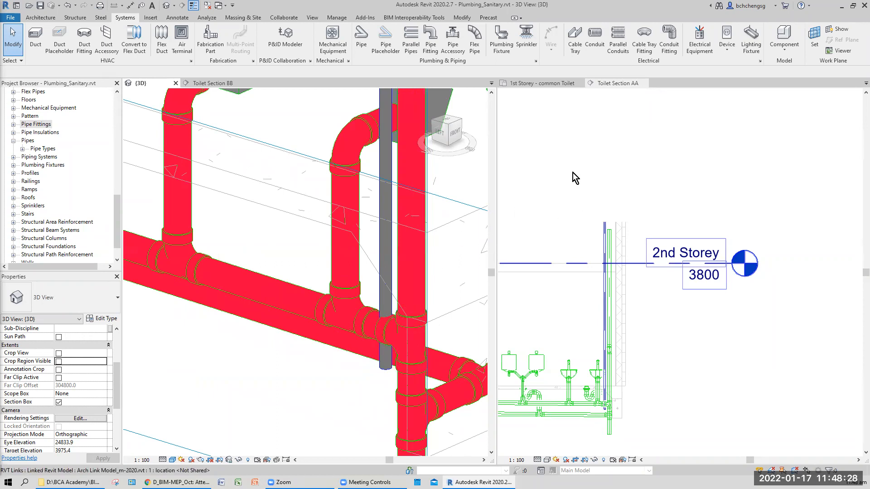
pyautogui.click(568, 184)
# Select the small vertical pipe near the WC in the 1st Storey - common Toilet plan
pyautogui.click(531, 83)
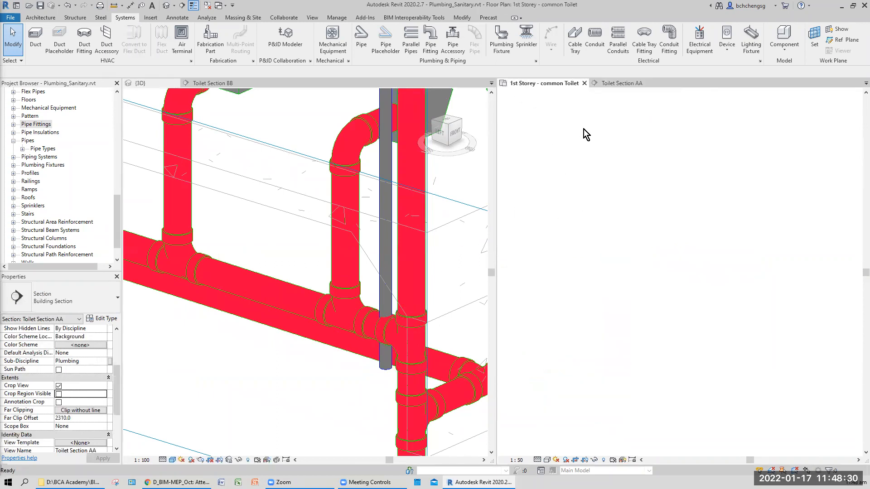
pyautogui.scroll(6, 648, 383)
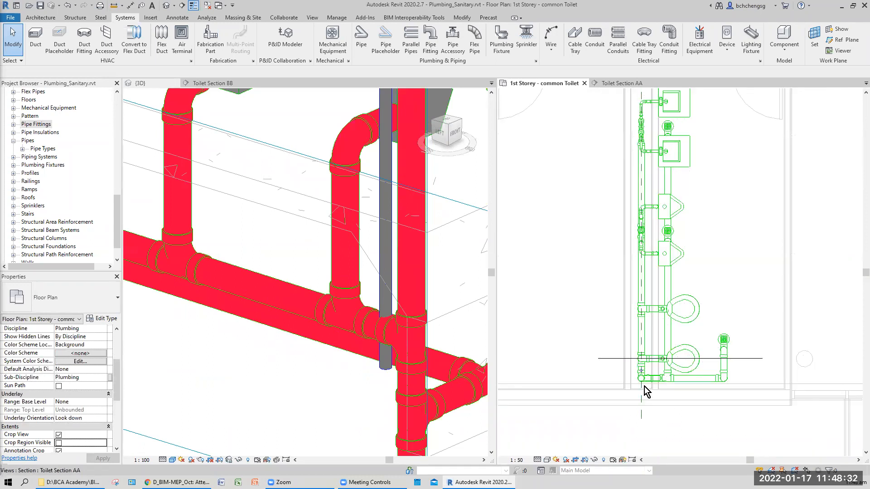
pyautogui.moveTo(645, 374); pyautogui.dragTo(629, 353, button='middle')
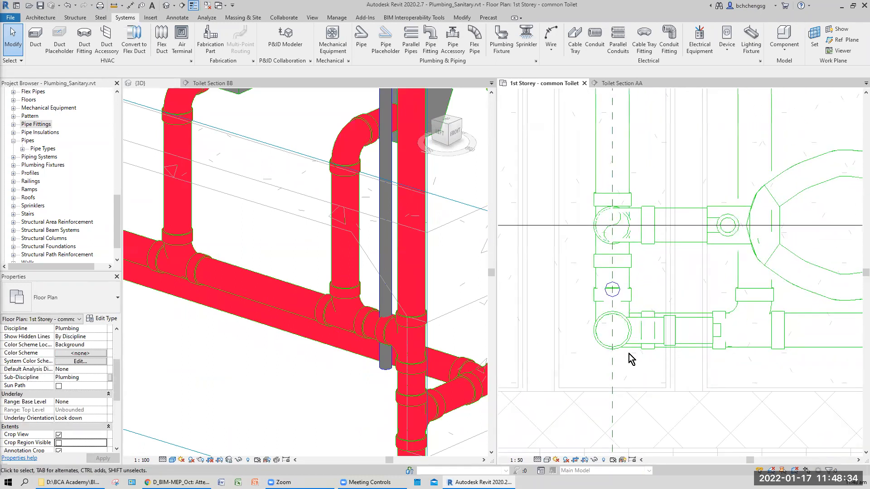
pyautogui.click(612, 290)
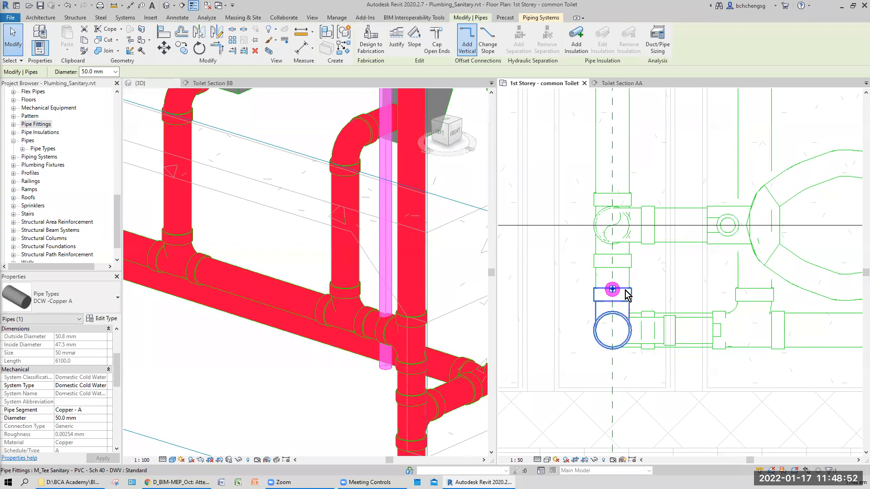
# Shift the pipe end to the right and slightly up
pyautogui.moveTo(612, 289); pyautogui.dragTo(627, 290)
pyautogui.press('Right')
pyautogui.press('Right')
pyautogui.press('Right')
pyautogui.press('Right')
pyautogui.press('Right')
pyautogui.press('Right')
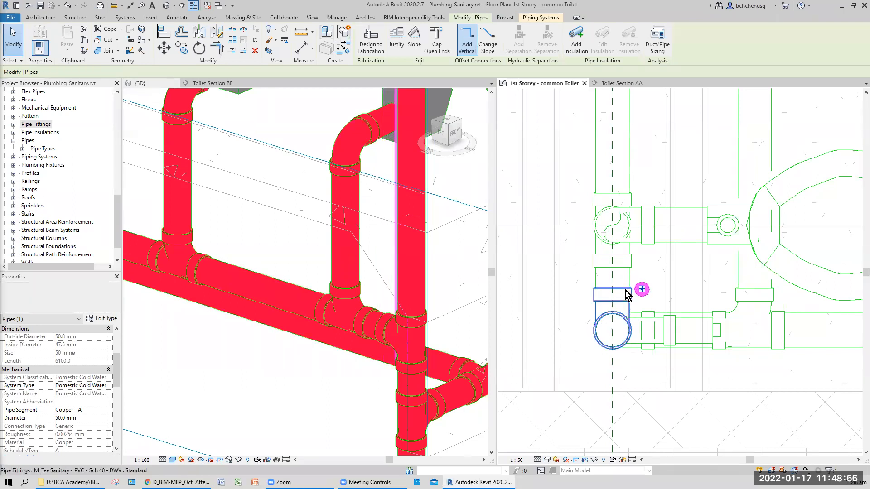
pyautogui.press('Right')
pyautogui.press('Right')
pyautogui.press('Right')
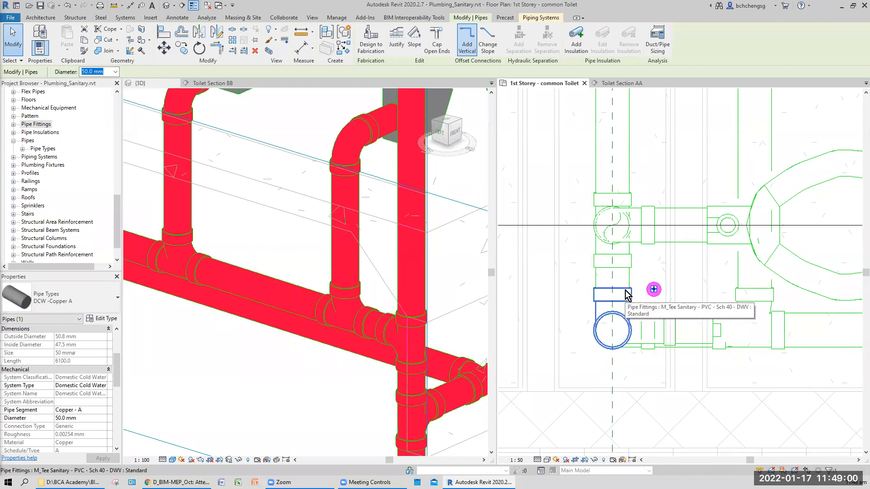
pyautogui.press('Up')
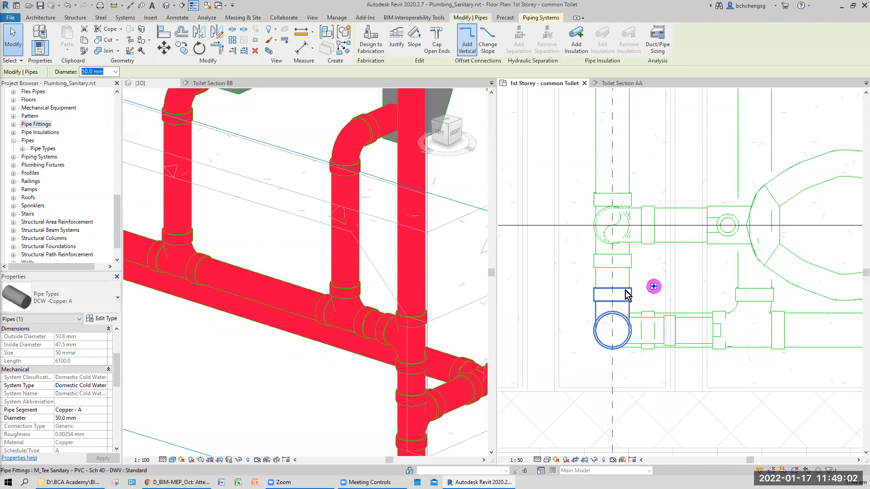
pyautogui.press('Right')
# Nudge the selected riser two steps to the left
pyautogui.scroll(5, 700, 300)
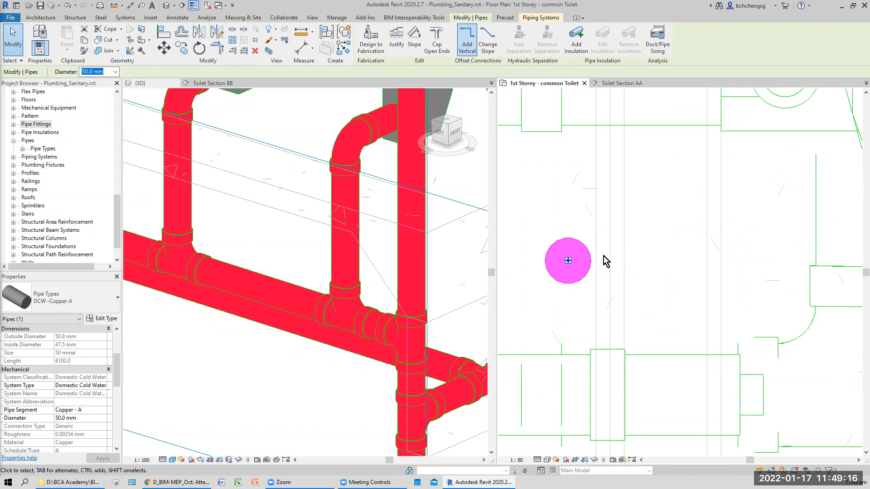
pyautogui.scroll(-2, 655, 287)
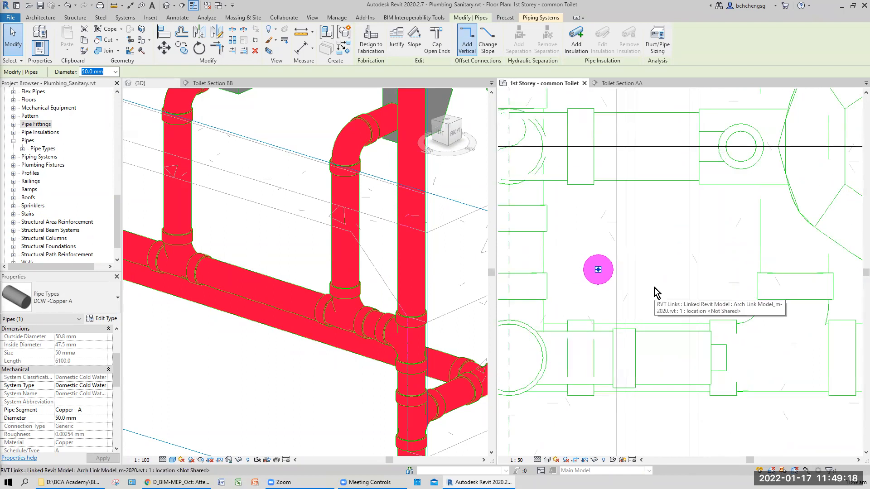
pyautogui.press('Left')
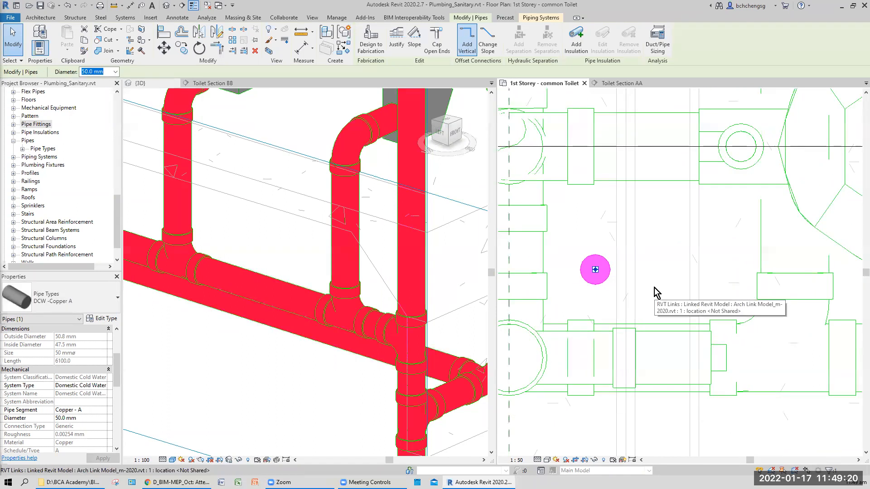
pyautogui.press('Left')
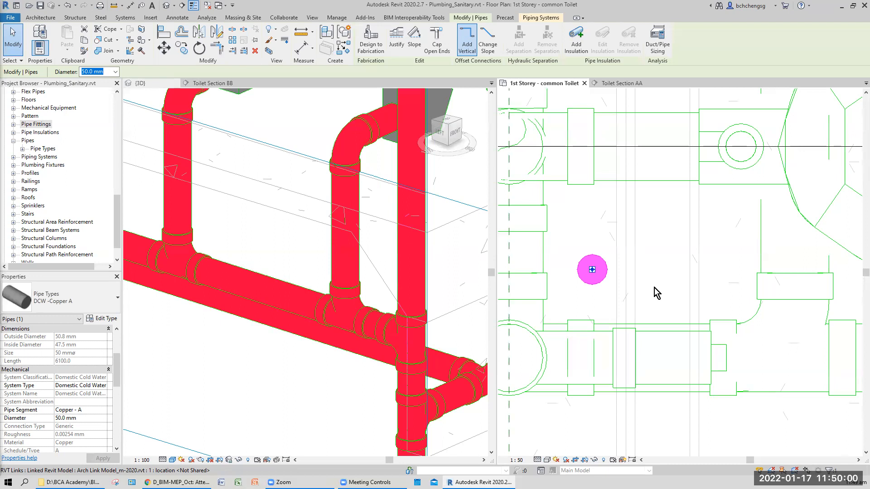
# Clear the selection, orbit the 3D model to the water closet, and zoom out the toilet plan
pyautogui.click(265, 371)
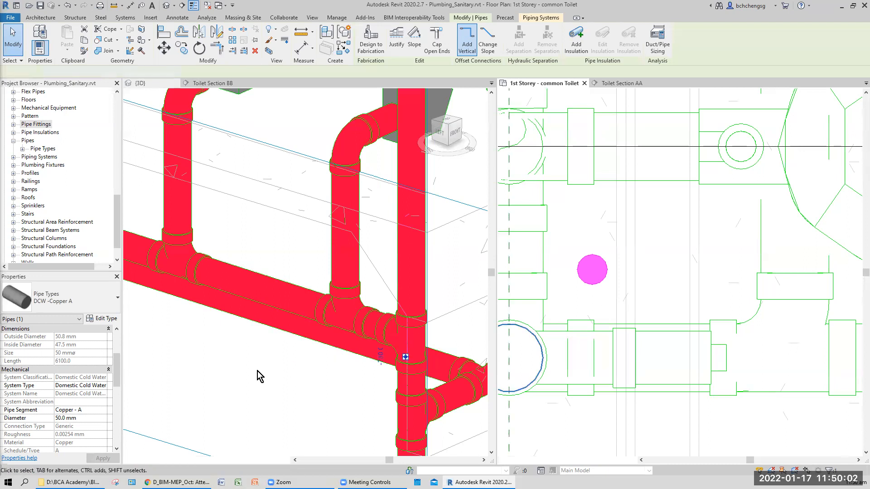
pyautogui.keyDown('shift'); pyautogui.moveTo(276, 385); pyautogui.dragTo(579, 366, button='middle'); pyautogui.keyUp('shift')
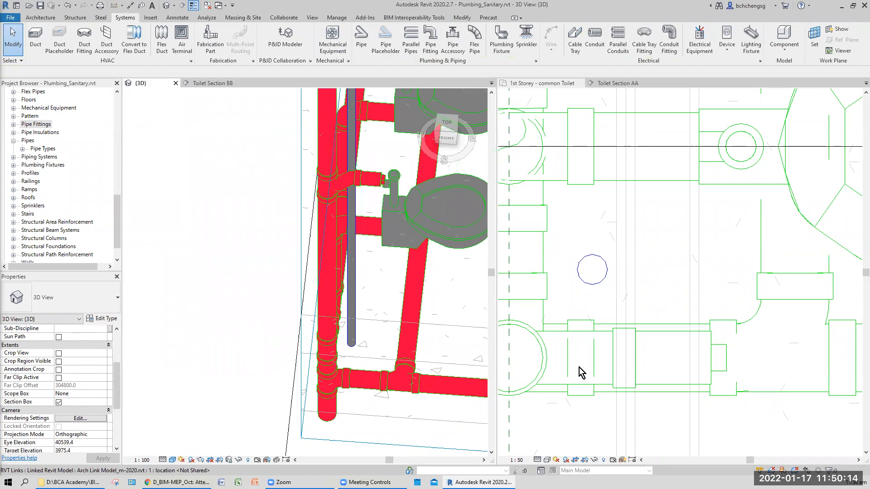
pyautogui.click(614, 309)
pyautogui.scroll(-6, 627, 315)
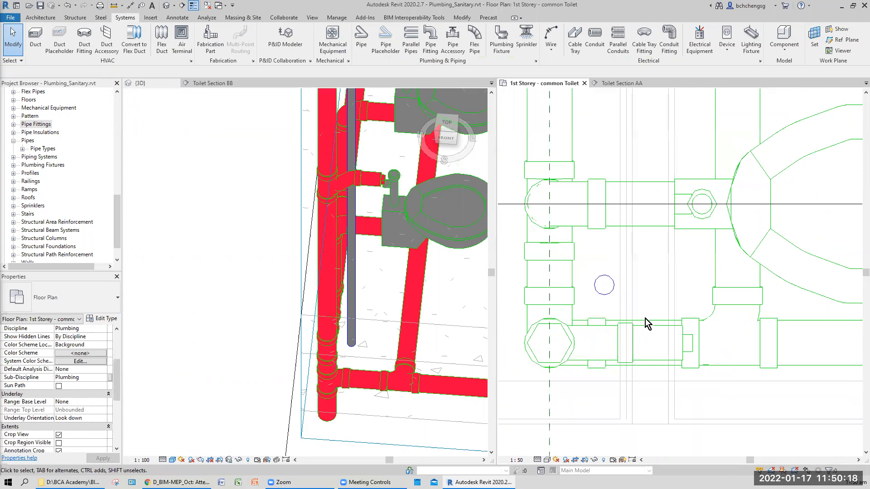
pyautogui.moveTo(662, 348); pyautogui.dragTo(592, 287, button='middle')
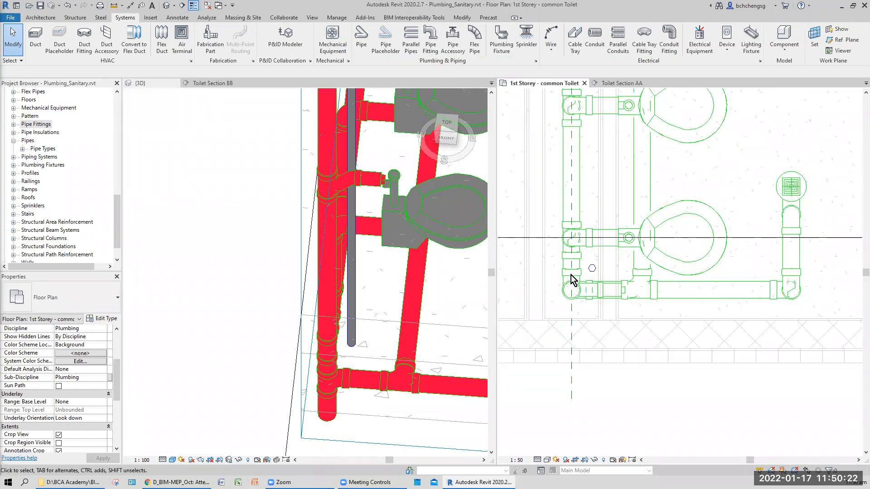
# Check the 3D view and Toilet Section BB, then frame the riser pipework in Toilet Section AA
pyautogui.click(154, 90)
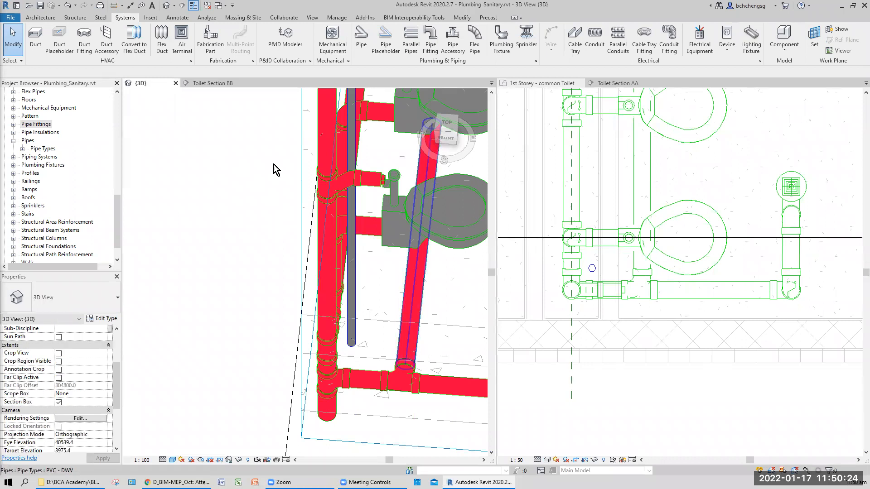
pyautogui.click(213, 83)
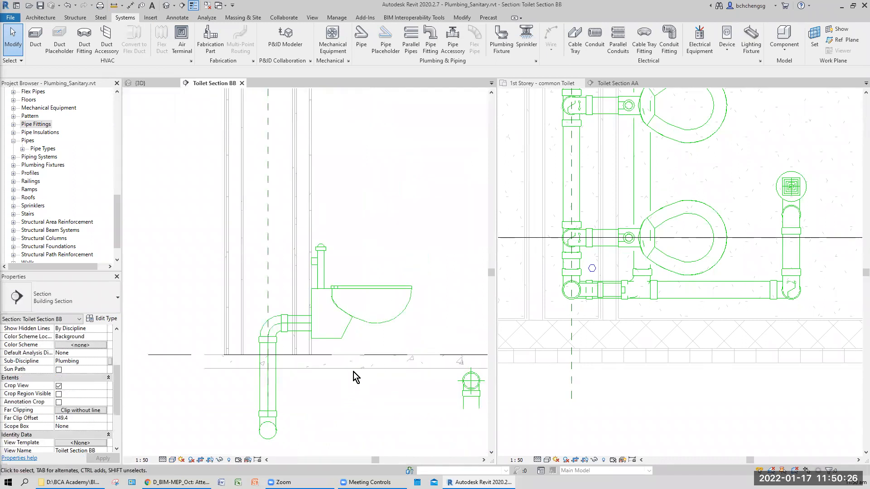
pyautogui.click(154, 83)
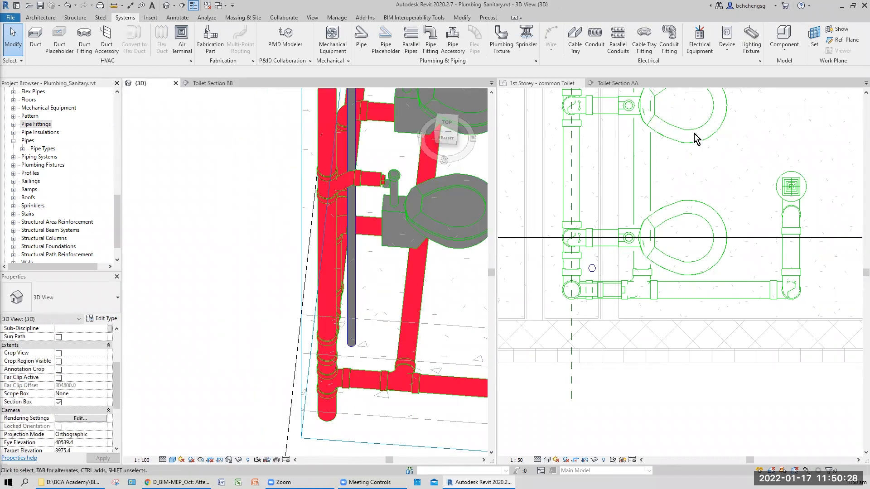
pyautogui.click(621, 83)
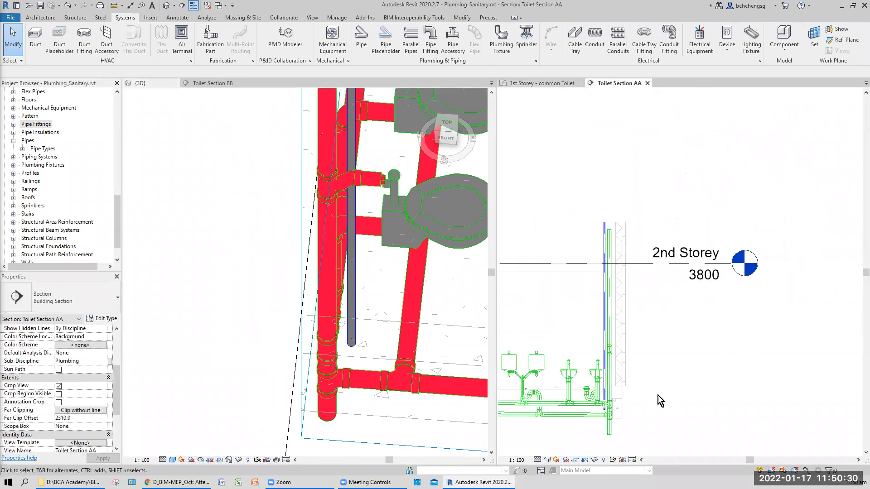
pyautogui.moveTo(688, 263); pyautogui.dragTo(701, 184, button='middle')
pyautogui.scroll(4, 673, 262)
pyautogui.moveTo(637, 240); pyautogui.dragTo(691, 268, button='middle')
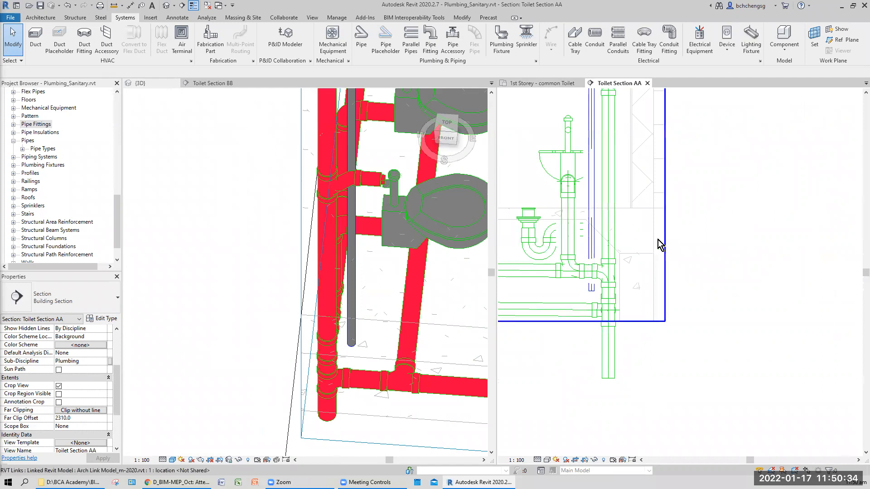
pyautogui.scroll(3, 658, 241)
pyautogui.moveTo(658, 240); pyautogui.dragTo(722, 253, button='middle')
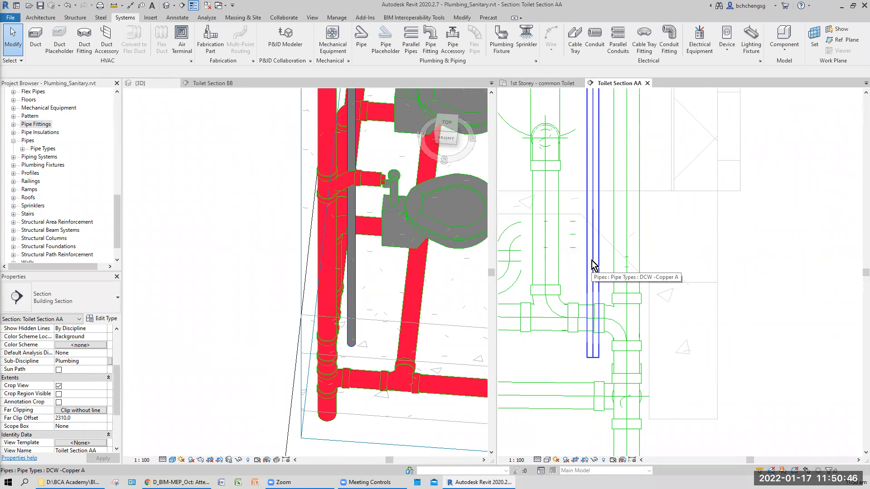
# Measure the roughly 326 drop below the pipe in Toilet Section AA, then return to the 1st Storey plan
pyautogui.click(114, 5)
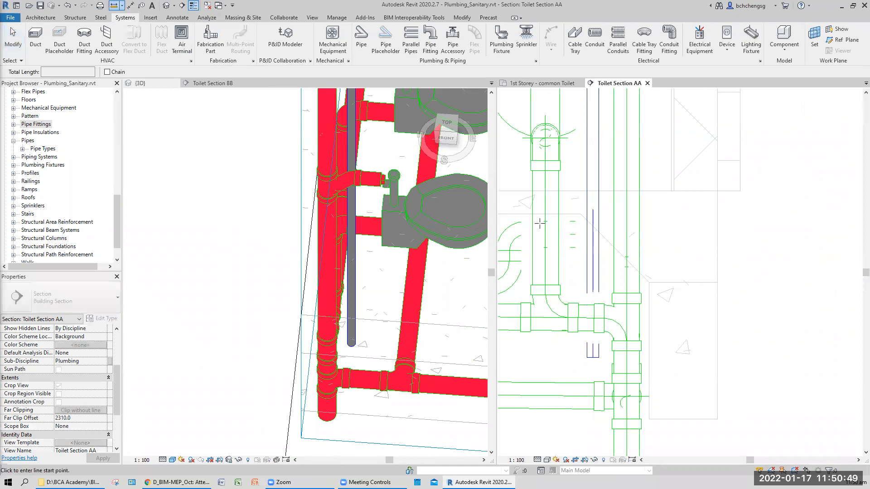
pyautogui.click(585, 192)
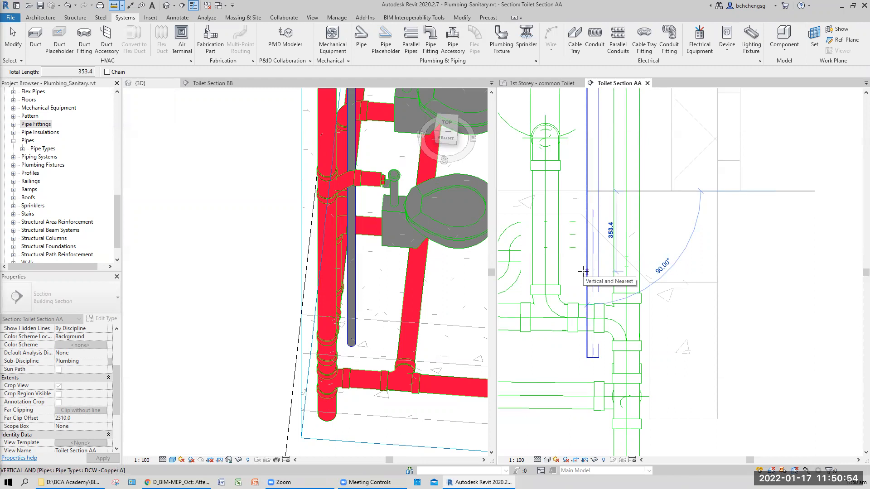
pyautogui.scroll(2, 584, 271)
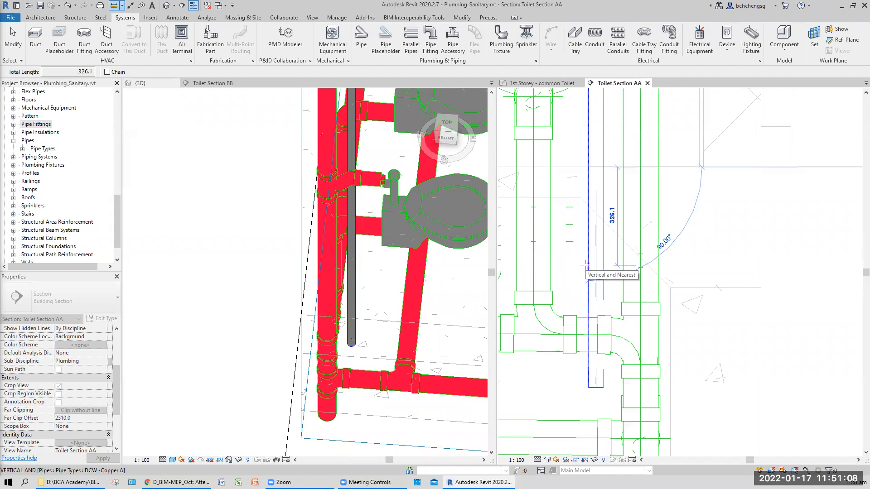
pyautogui.press('Escape')
pyautogui.press('Escape')
pyautogui.click(557, 83)
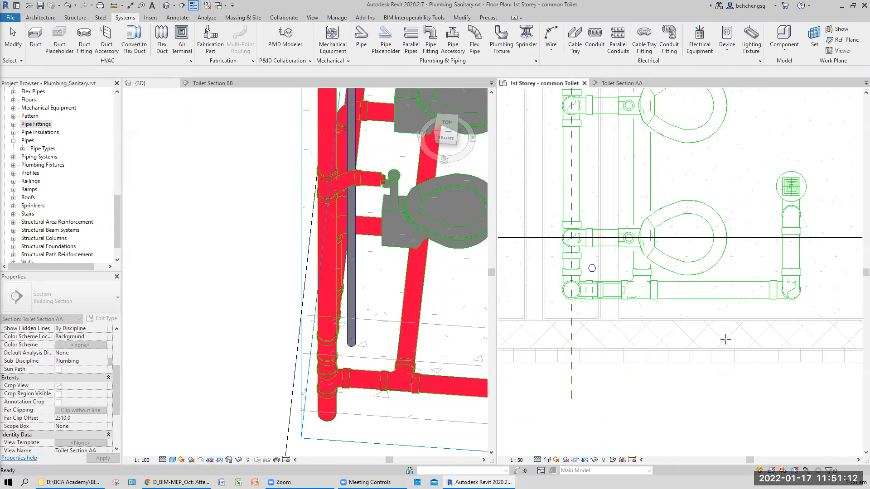
pyautogui.press('Return')
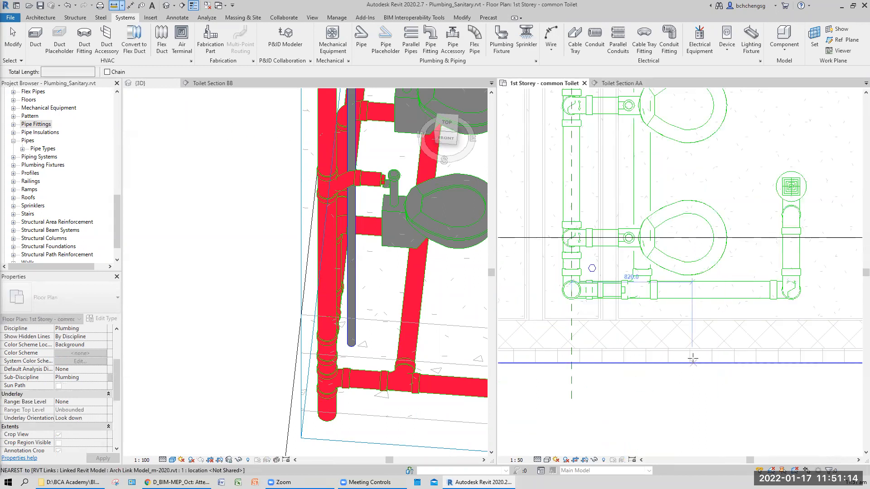
pyautogui.press('Escape')
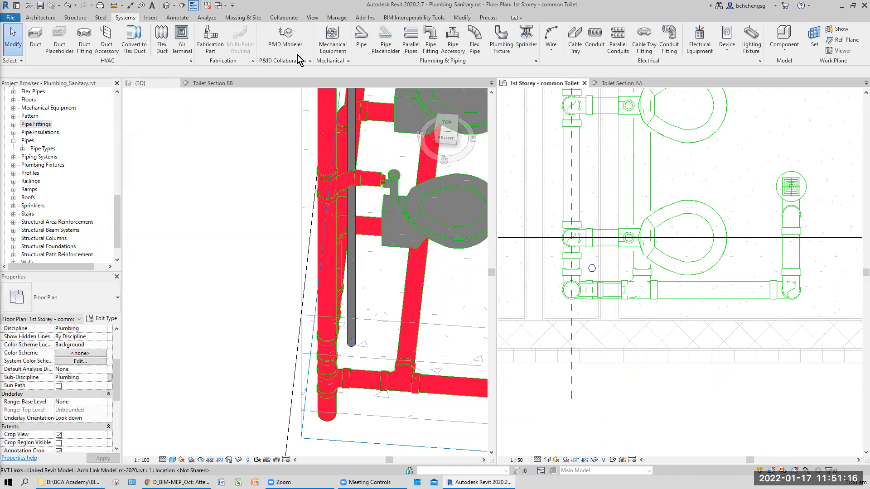
# Start a new DCW copper pipe with its Top Elevation set to -325
pyautogui.click(361, 37)
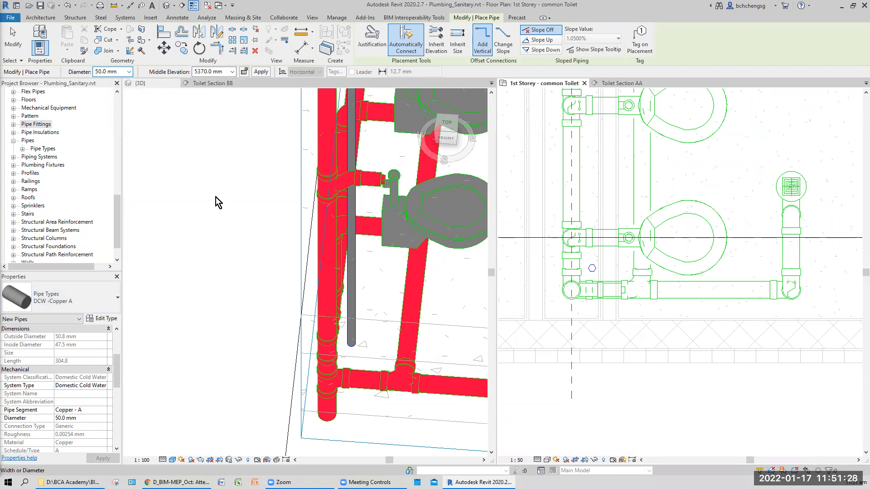
pyautogui.moveTo(119, 360); pyautogui.dragTo(120, 339)
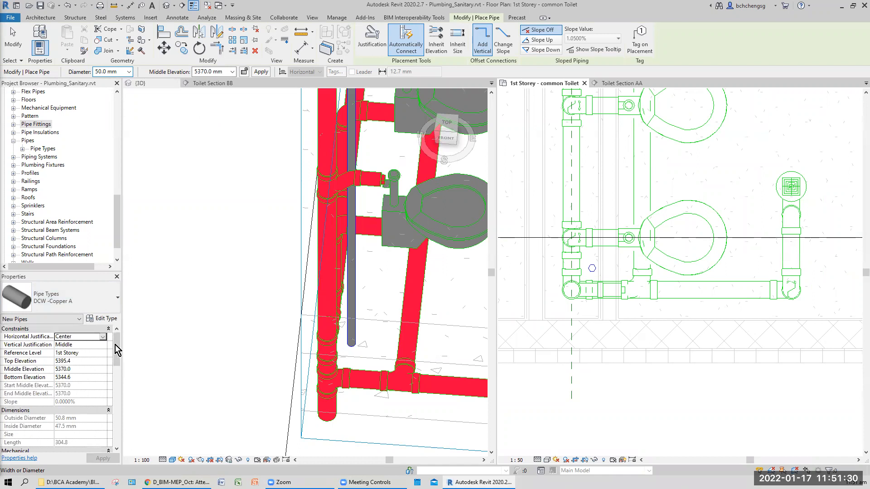
pyautogui.click(83, 363)
pyautogui.write('-325')
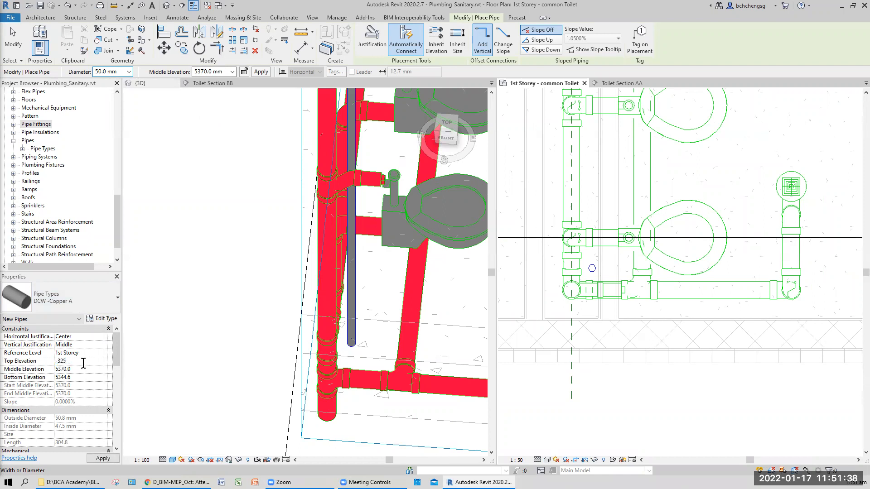
pyautogui.press('Return')
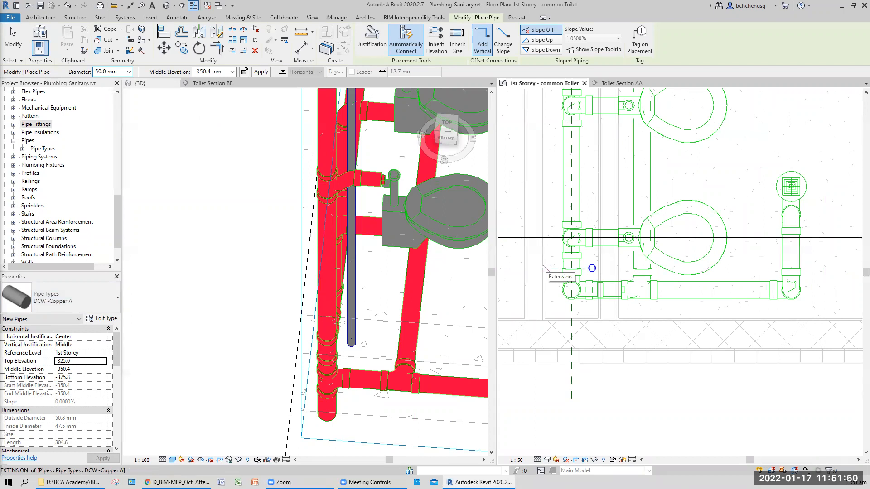
# Draw the horizontal pipe from near the riser across to the wall line
pyautogui.click(546, 268)
pyautogui.scroll(-2, 641, 291)
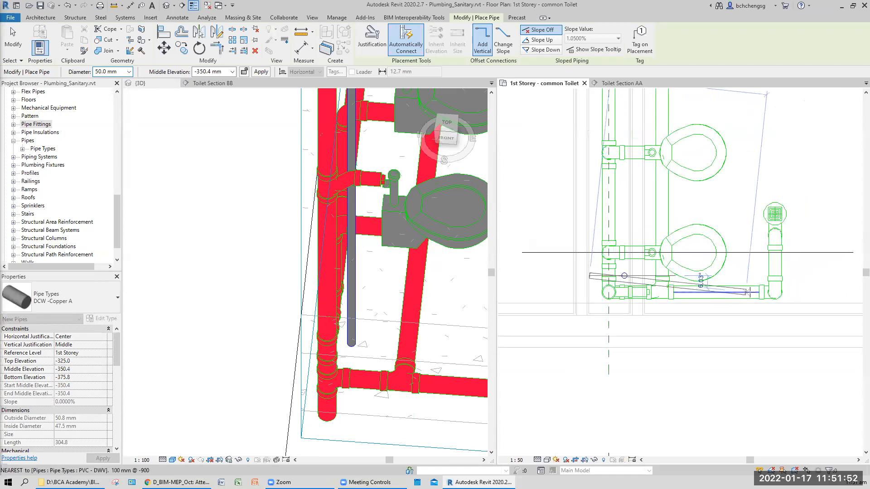
pyautogui.moveTo(742, 299); pyautogui.dragTo(577, 285, button='middle')
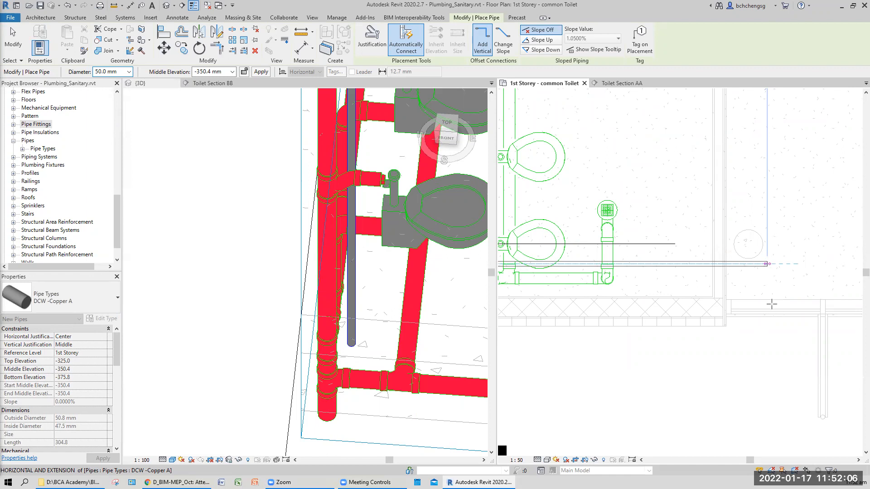
pyautogui.click(766, 264)
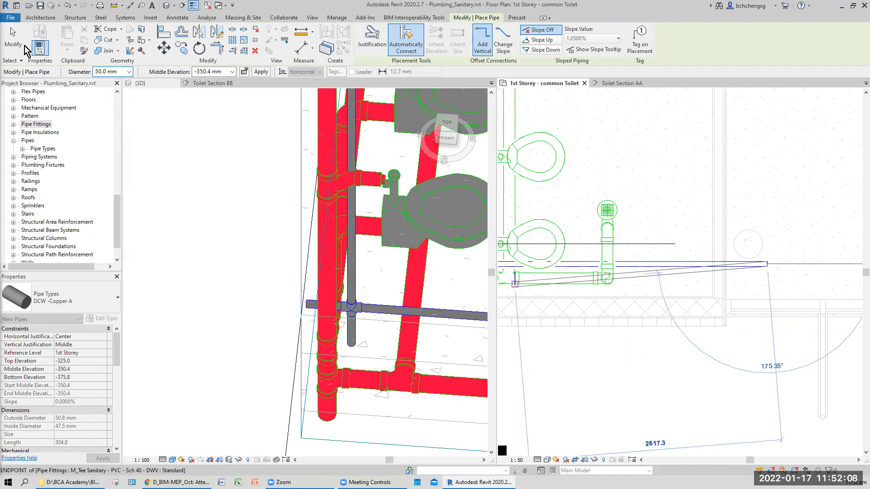
pyautogui.press('Escape')
pyautogui.press('Escape')
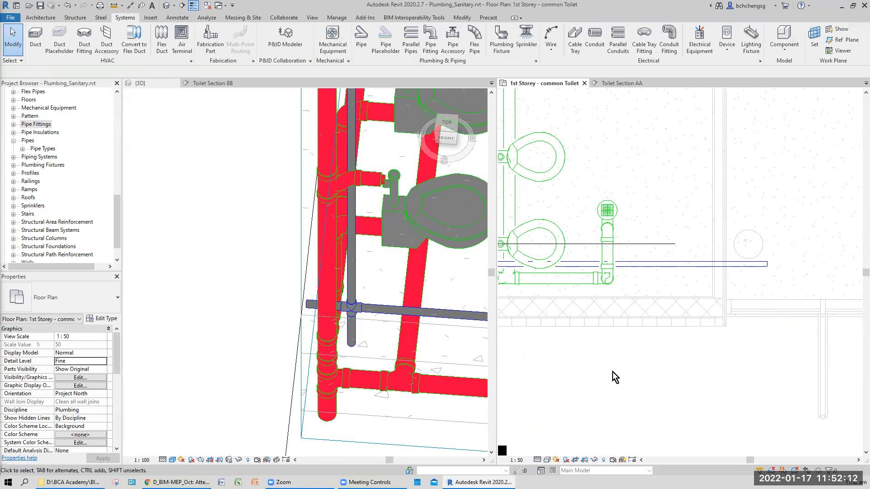
# Nudge the vertical DCW riser slightly right in Toilet Section AA
pyautogui.click(616, 84)
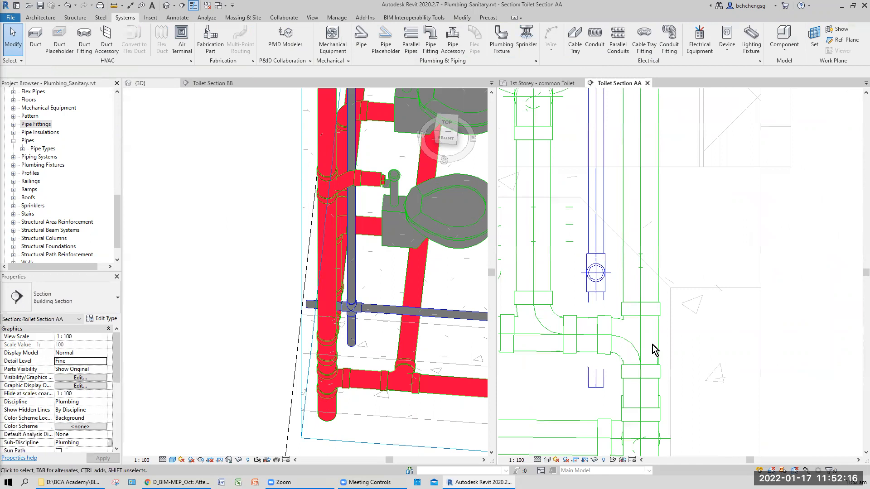
pyautogui.click(604, 246)
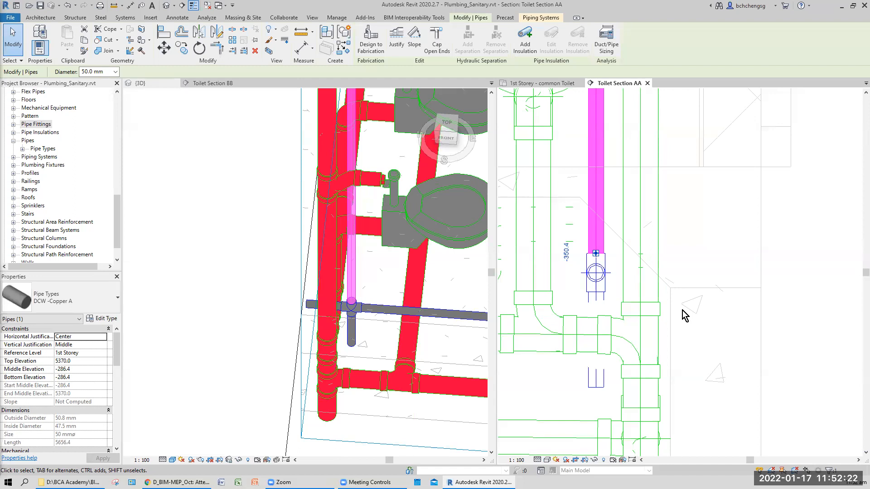
pyautogui.press('Right')
pyautogui.press('Right')
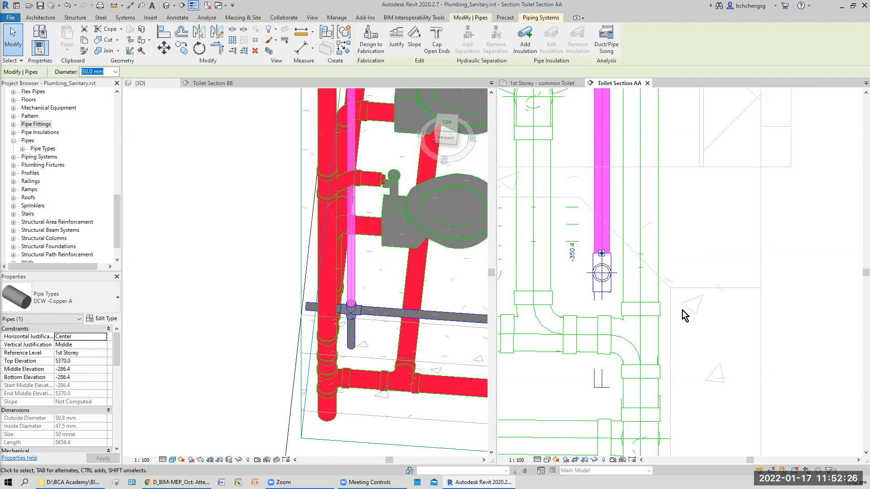
pyautogui.click(550, 83)
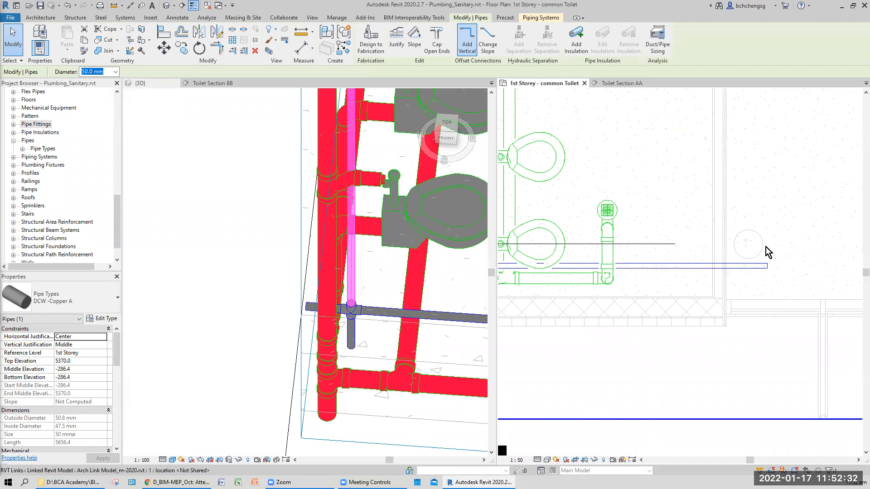
# Delete the short pipe under the cross fitting and drop its unused branch to make a tee
pyautogui.click(381, 290)
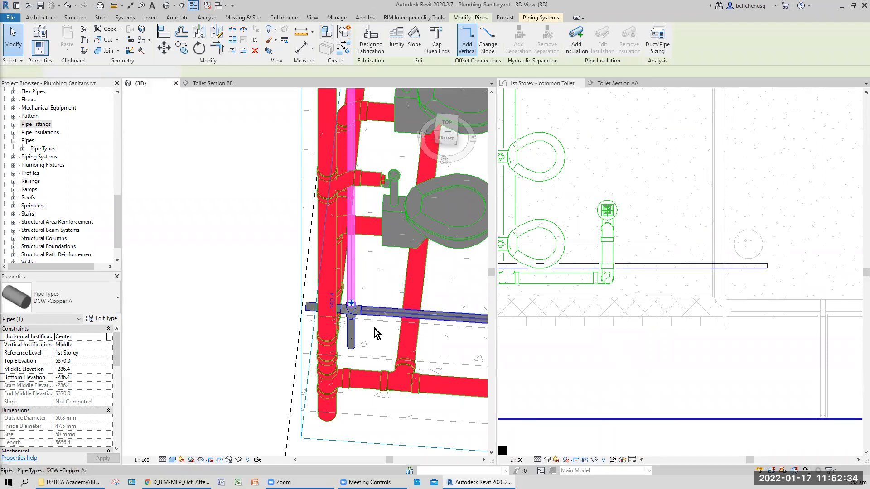
pyautogui.keyDown('shift'); pyautogui.moveTo(374, 334); pyautogui.dragTo(398, 340, button='middle'); pyautogui.keyUp('shift')
pyautogui.click(363, 313)
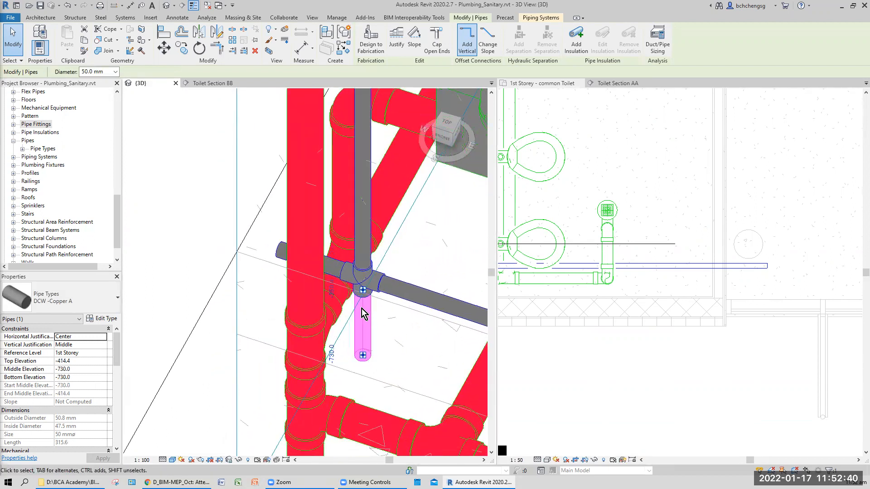
pyautogui.press('Delete')
pyautogui.click(365, 294)
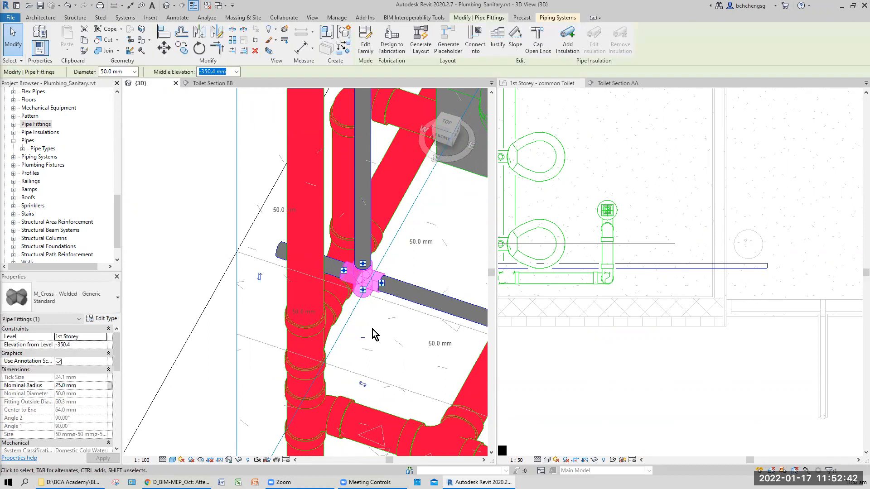
pyautogui.click(363, 337)
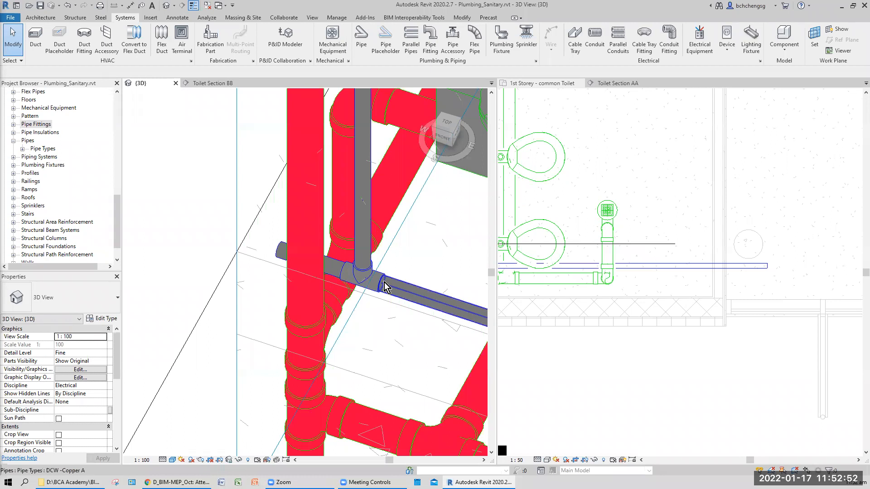
# Orbit the 3D view around the new pipe tee, both toilets and the trap
pyautogui.scroll(-3, 209, 217)
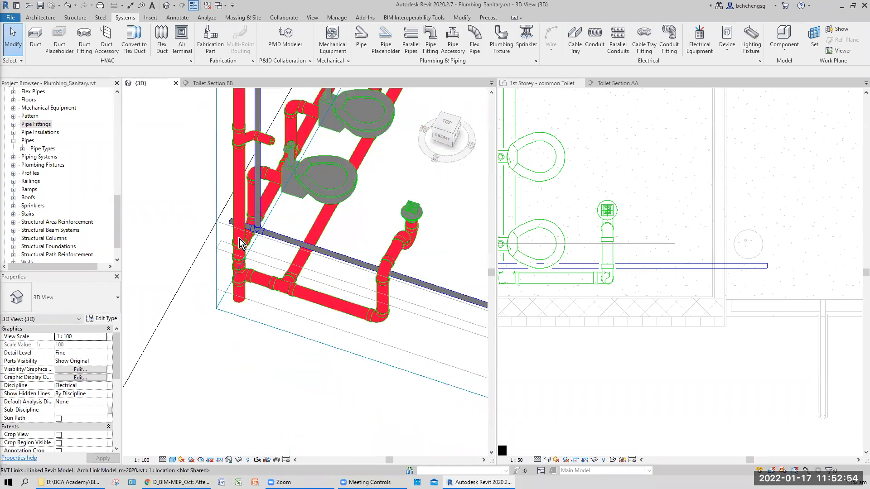
pyautogui.scroll(-2, 283, 288)
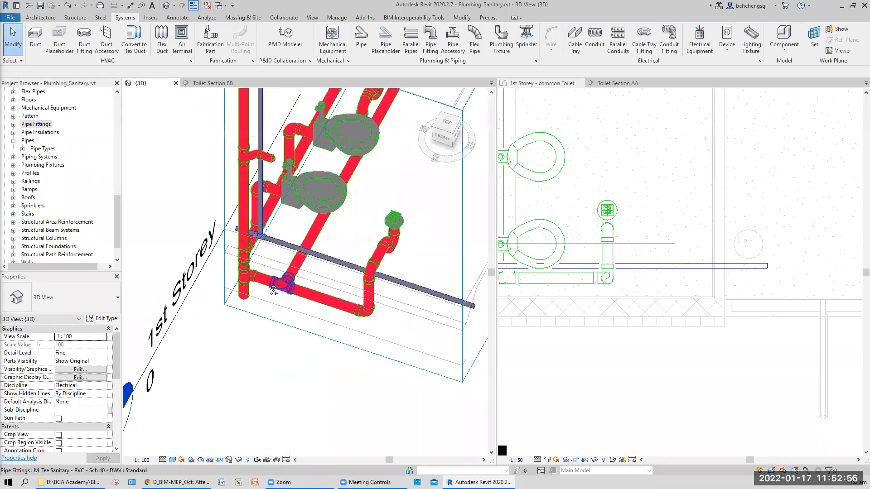
pyautogui.keyDown('shift'); pyautogui.moveTo(220, 255); pyautogui.dragTo(267, 301, button='middle'); pyautogui.keyUp('shift')
pyautogui.scroll(6, 268, 299)
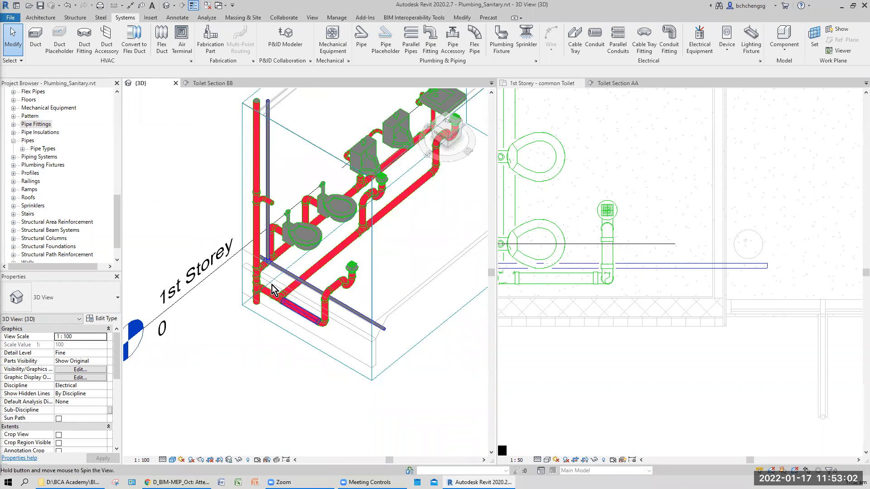
pyautogui.keyDown('shift'); pyautogui.moveTo(260, 313); pyautogui.dragTo(399, 328, button='middle'); pyautogui.keyUp('shift')
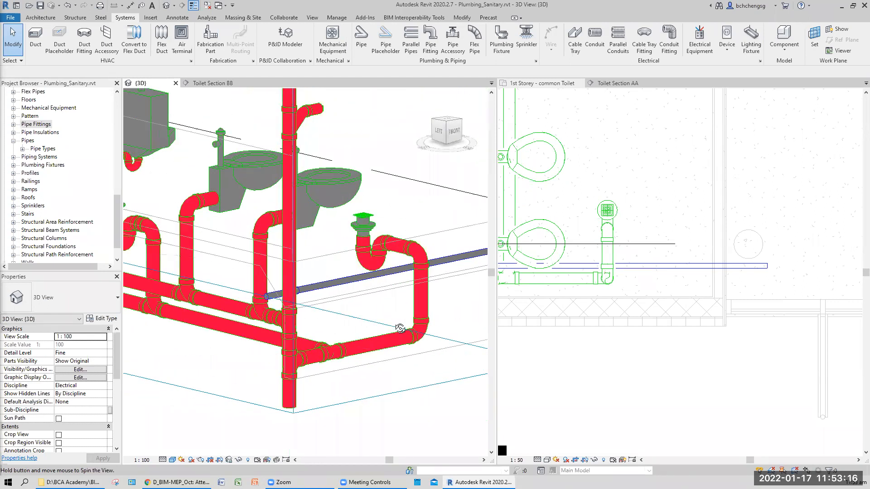
pyautogui.keyDown('shift'); pyautogui.moveTo(270, 240); pyautogui.dragTo(305, 162, button='middle'); pyautogui.keyUp('shift')
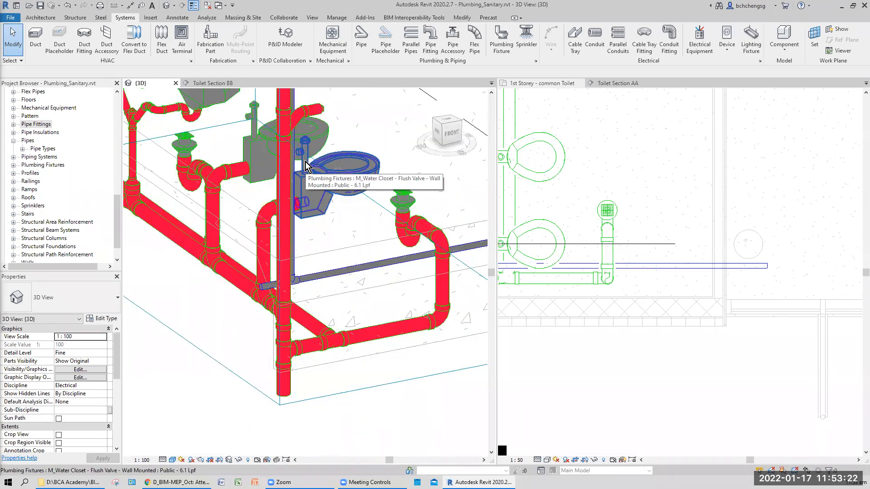
# Zoom the 1st Storey - common Toilet plan out to show the whole fixture row
pyautogui.click(555, 366)
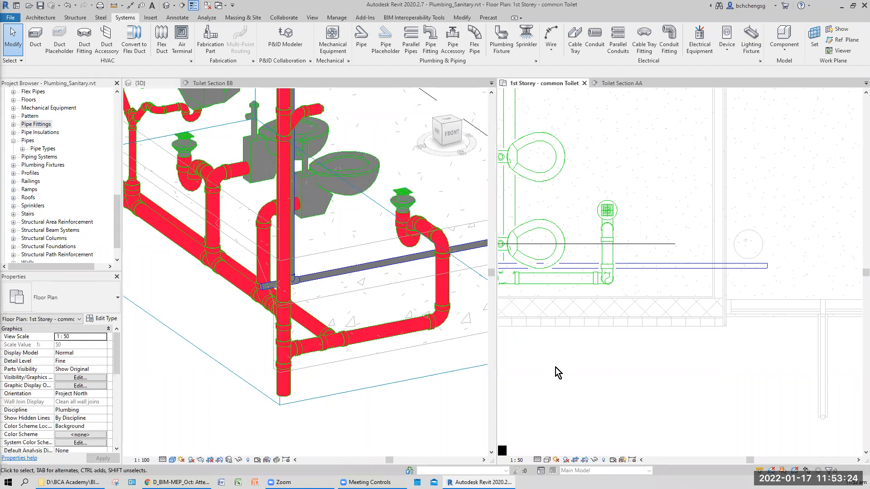
pyautogui.scroll(-3, 558, 368)
pyautogui.scroll(-1, 558, 368)
pyautogui.moveTo(553, 375); pyautogui.dragTo(628, 376, button='middle')
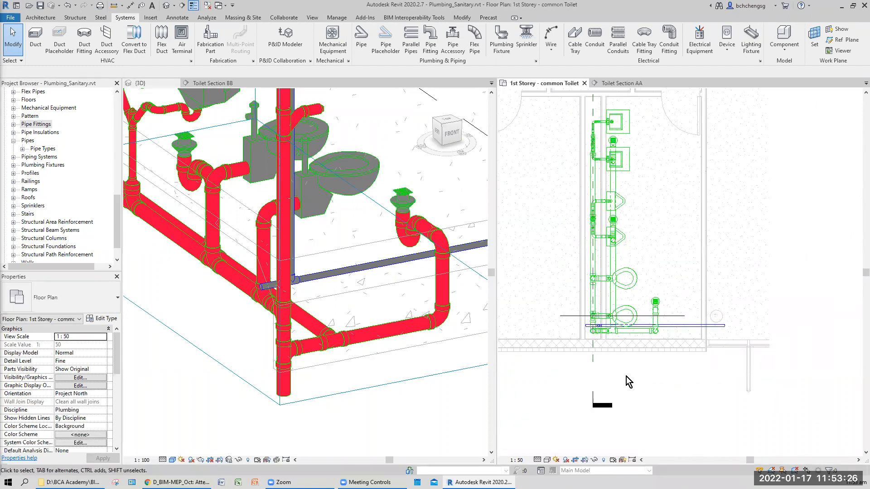
# In Toilet Section AA, check the water connector sizes on both water closets
pyautogui.click(623, 86)
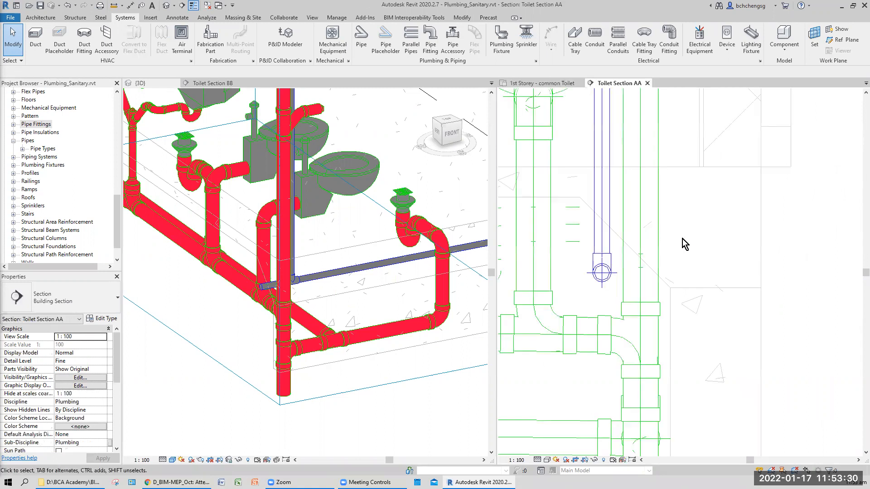
pyautogui.scroll(-6, 683, 239)
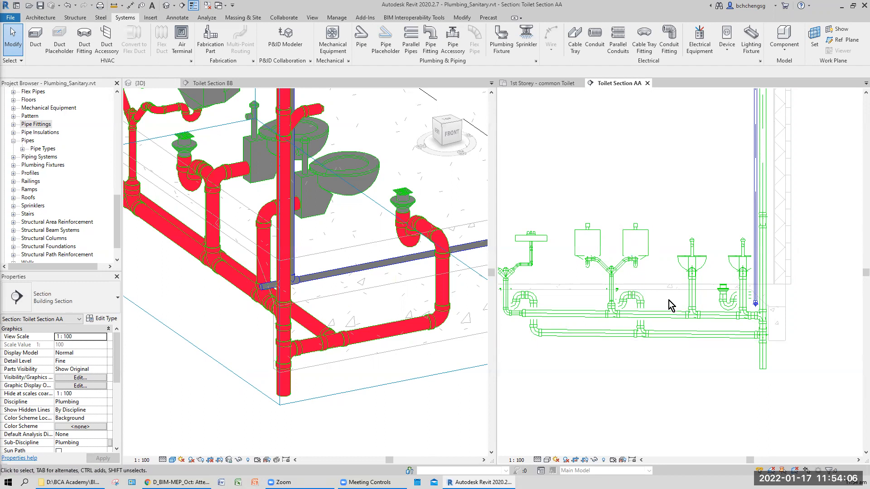
pyautogui.moveTo(668, 301); pyautogui.dragTo(676, 278, button='middle')
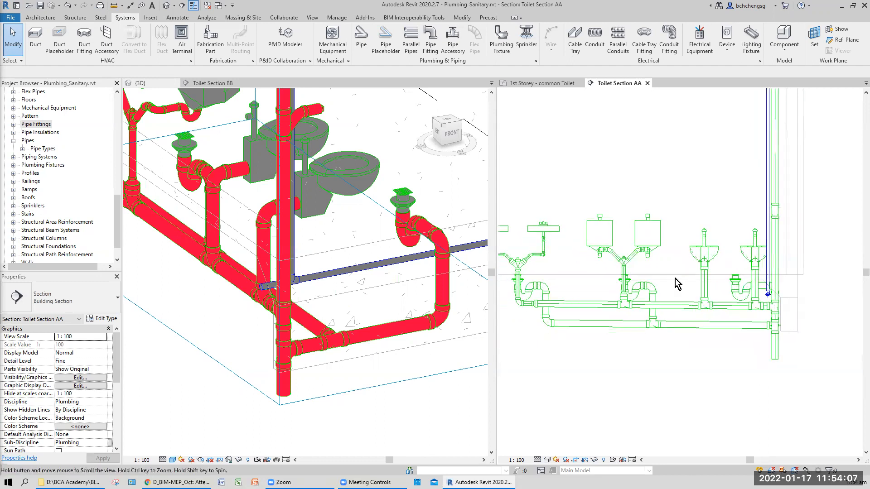
pyautogui.click(721, 251)
pyautogui.scroll(2, 693, 182)
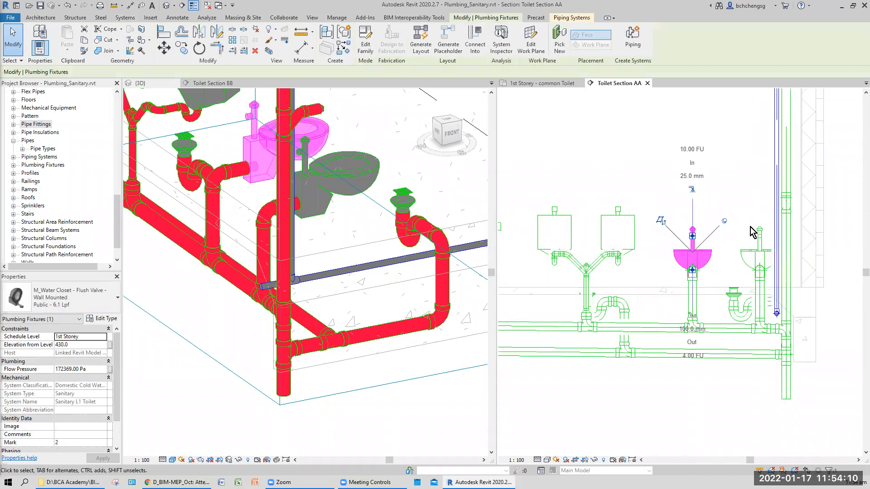
pyautogui.click(759, 244)
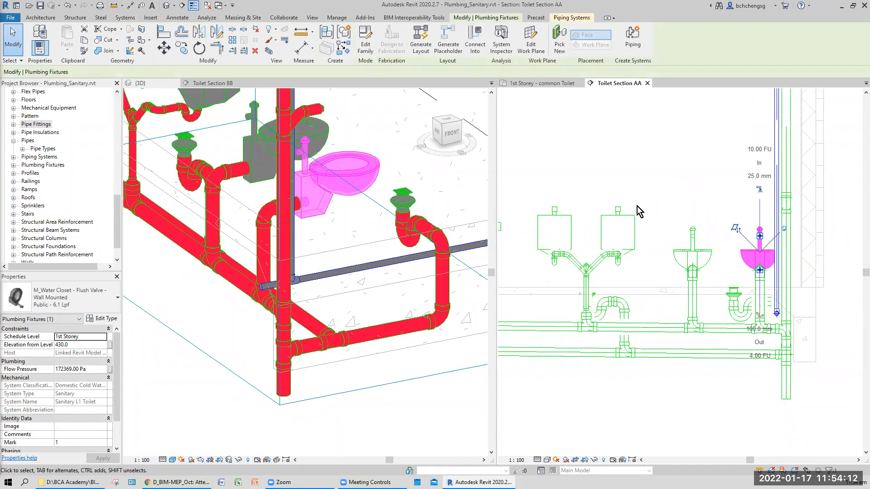
# Check the water connector sizes on both urinals
pyautogui.click(618, 219)
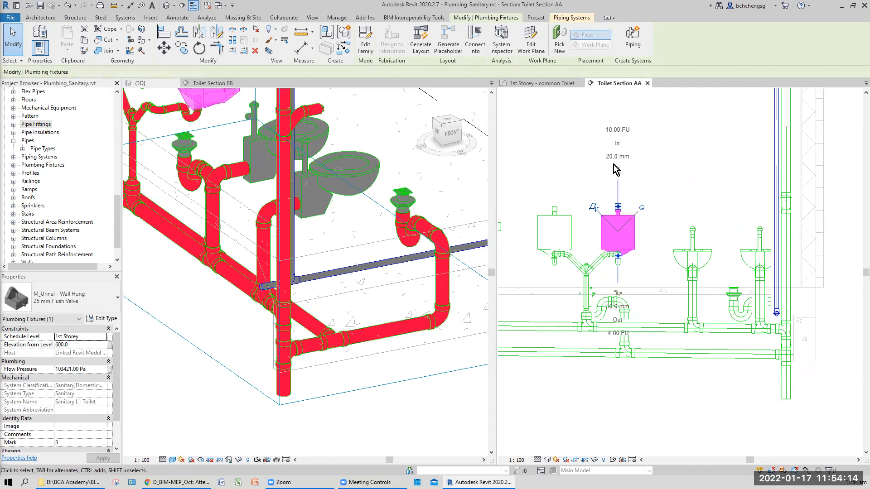
pyautogui.moveTo(664, 198); pyautogui.dragTo(764, 204, button='middle')
pyautogui.click(661, 214)
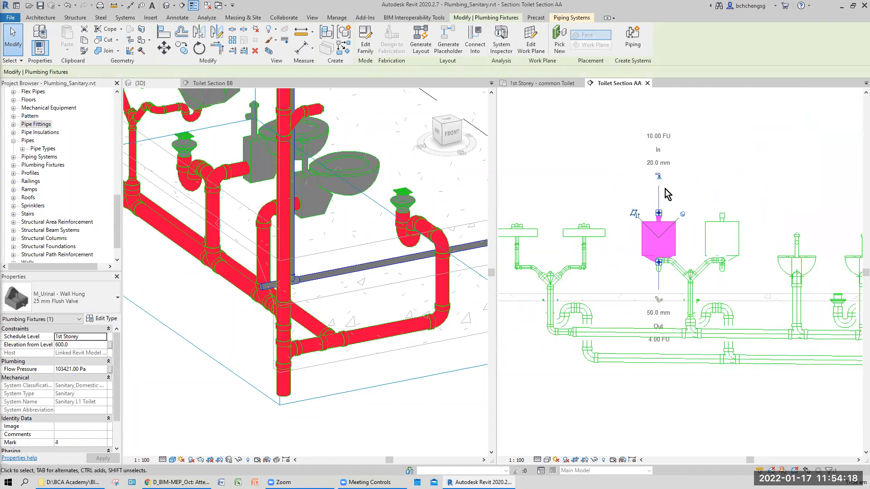
pyautogui.moveTo(598, 236); pyautogui.dragTo(671, 237, button='middle')
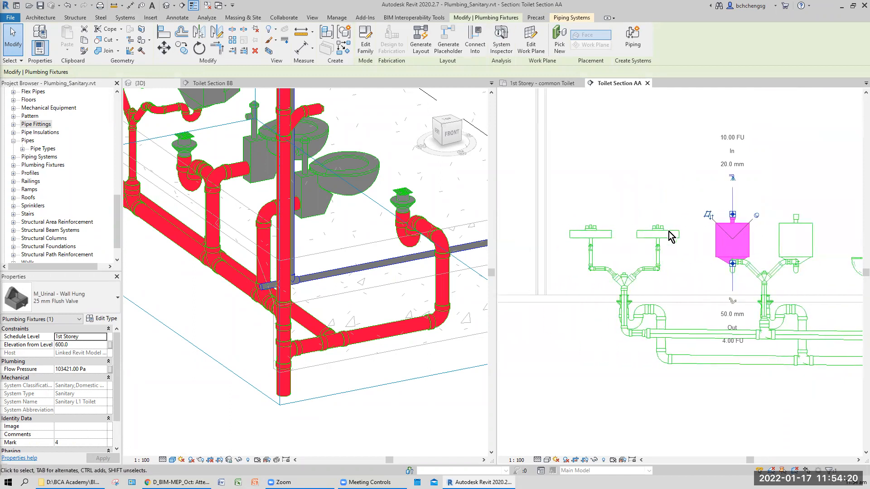
# Inspect the lavatory's water connectors, then clear the selection
pyautogui.click(680, 252)
pyautogui.scroll(1, 668, 303)
pyautogui.scroll(6, 659, 285)
pyautogui.scroll(-3, 647, 284)
pyautogui.moveTo(662, 289); pyautogui.dragTo(662, 390, button='middle')
pyautogui.scroll(1, 657, 291)
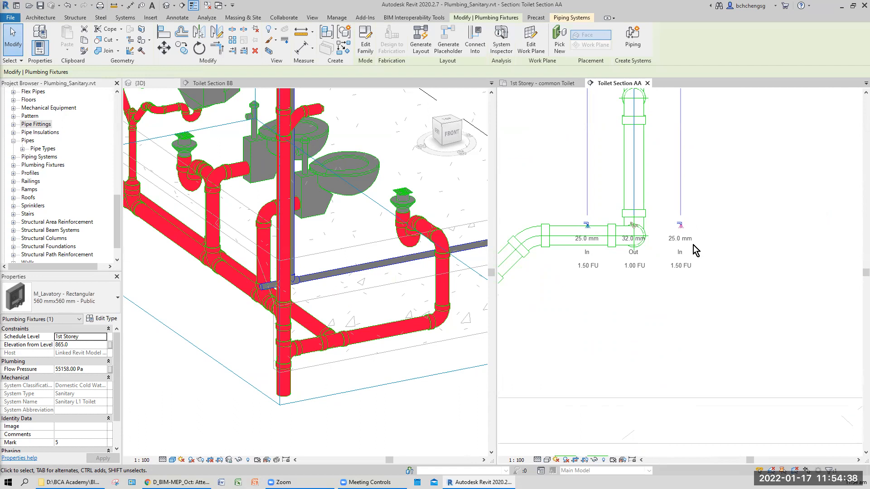
pyautogui.scroll(-4, 670, 289)
pyautogui.moveTo(637, 299)
pyautogui.mouseDown(button='middle')
pyautogui.moveTo(738, 283)
pyautogui.moveTo(618, 257)
pyautogui.moveTo(652, 287)
pyautogui.moveTo(628, 298)
pyautogui.mouseUp(button='middle')
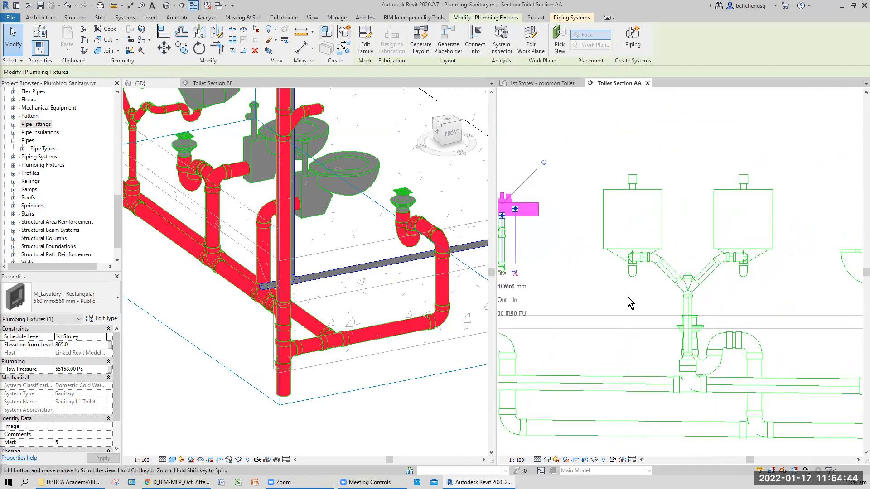
pyautogui.click(687, 162)
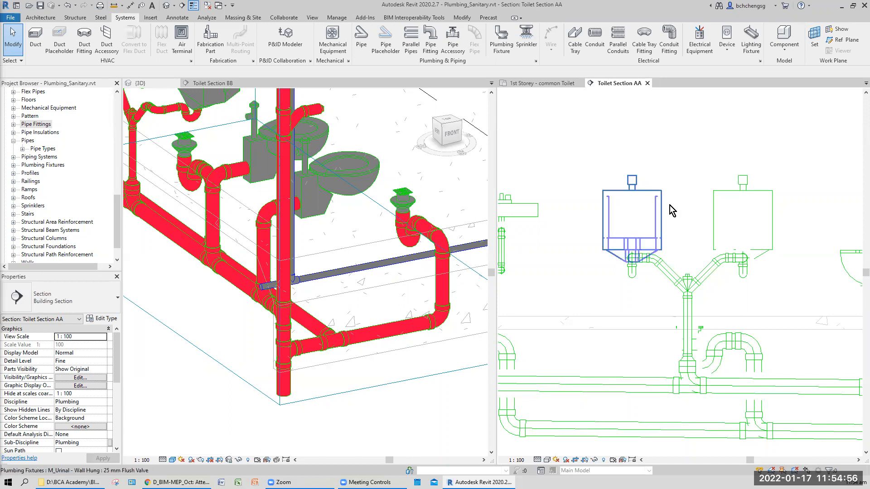
# Select the right-hand urinal in Section AA and edit its M_Urinal - Wall Hung family
pyautogui.click(751, 190)
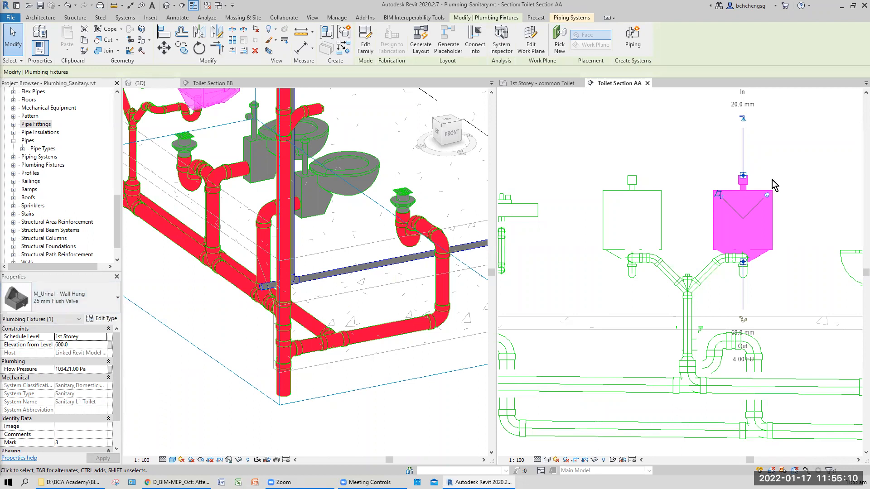
pyautogui.moveTo(801, 185); pyautogui.dragTo(779, 258, button='middle')
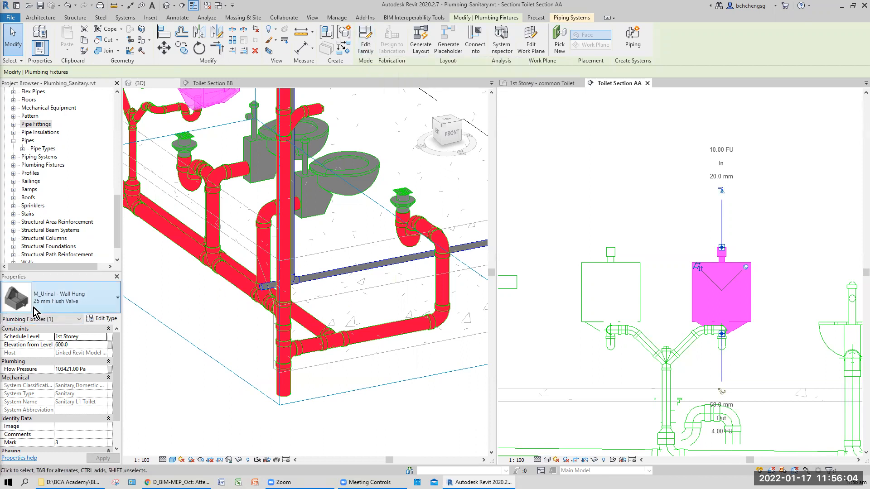
pyautogui.click(366, 47)
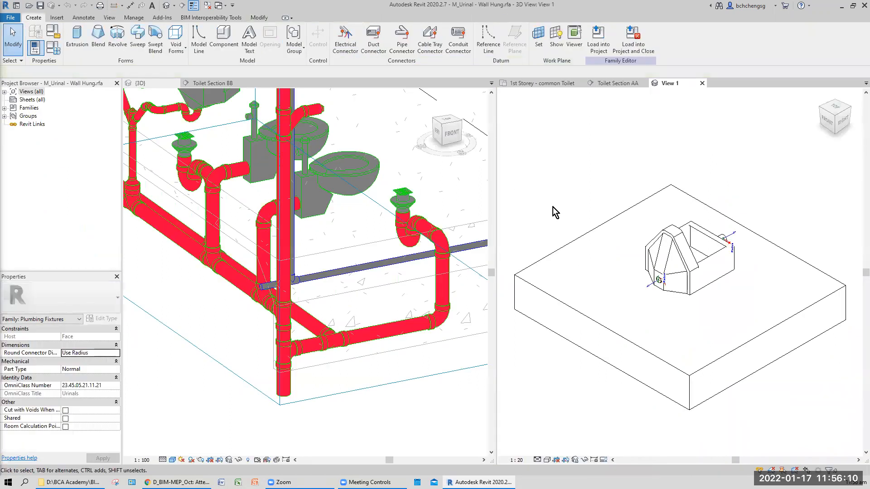
# Associate the urinal cold water connector's Radius with the Cold Water Radius family parameter
pyautogui.scroll(3, 760, 274)
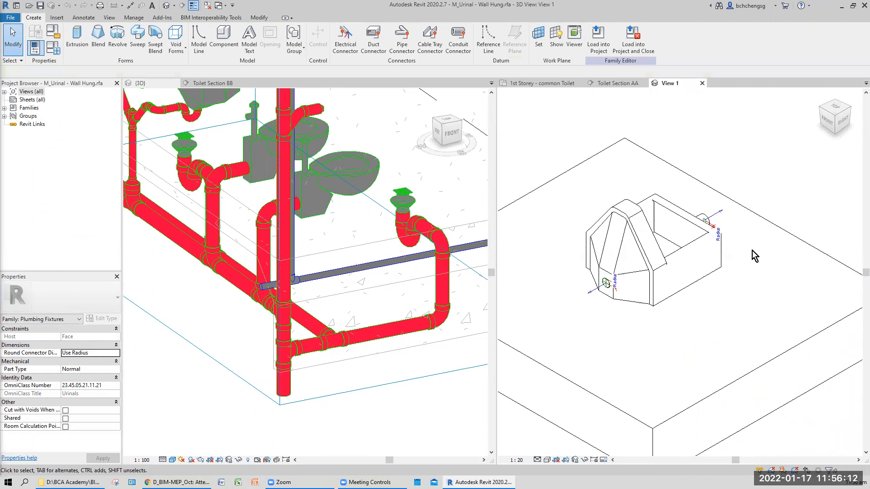
pyautogui.click(720, 232)
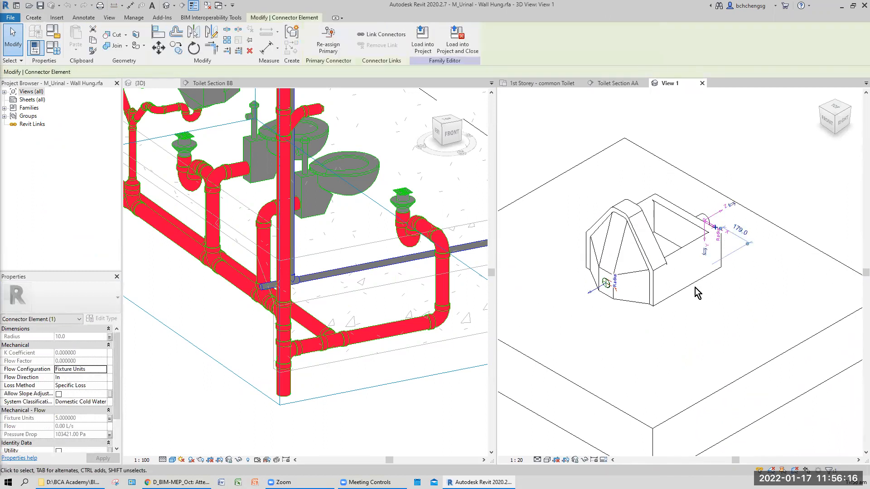
pyautogui.moveTo(118, 371); pyautogui.dragTo(118, 347)
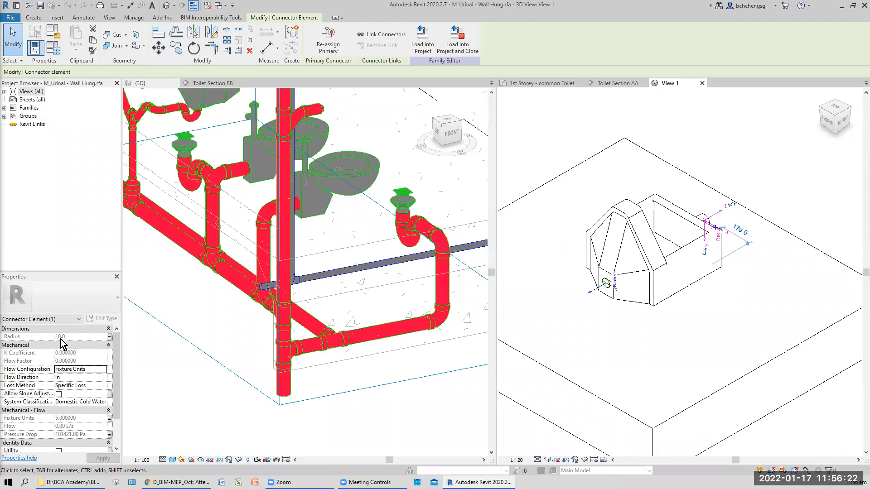
pyautogui.click(109, 338)
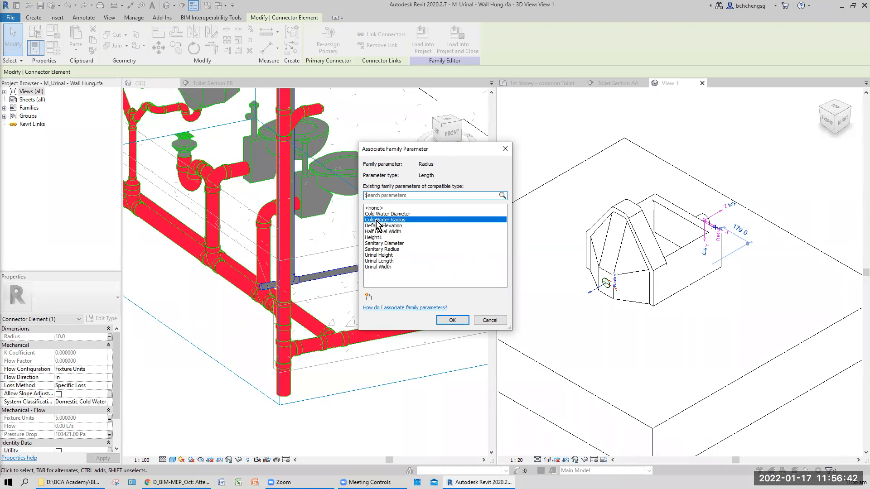
pyautogui.click(452, 321)
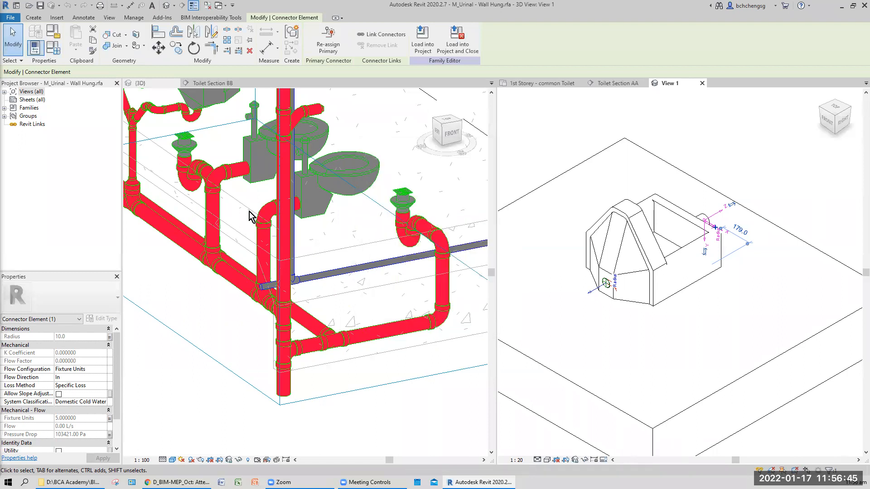
pyautogui.click(55, 52)
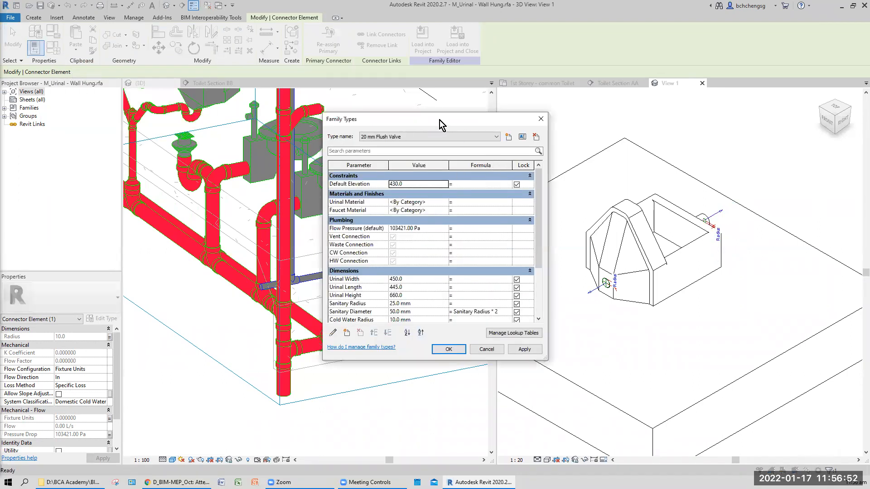
# Change Cold Water Radius from 10.0 to 12.5 mm in Family Types, apply, and confirm
pyautogui.moveTo(439, 120); pyautogui.dragTo(407, 112)
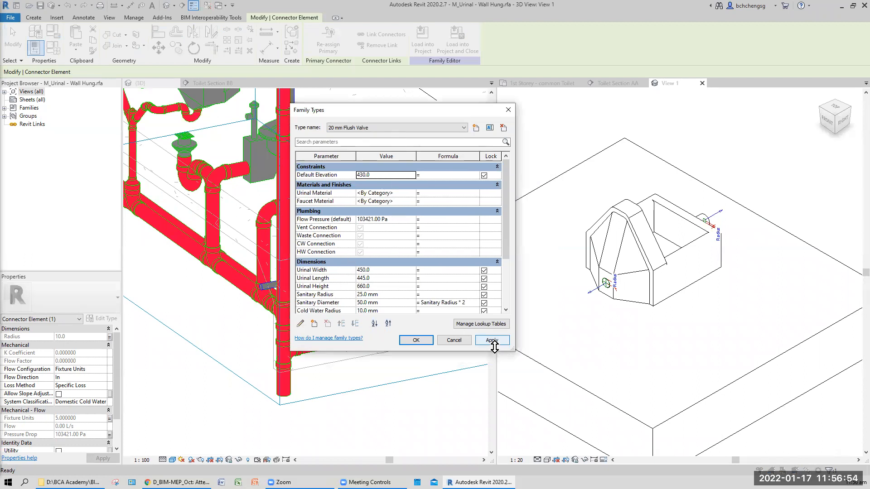
pyautogui.moveTo(512, 350); pyautogui.dragTo(519, 406)
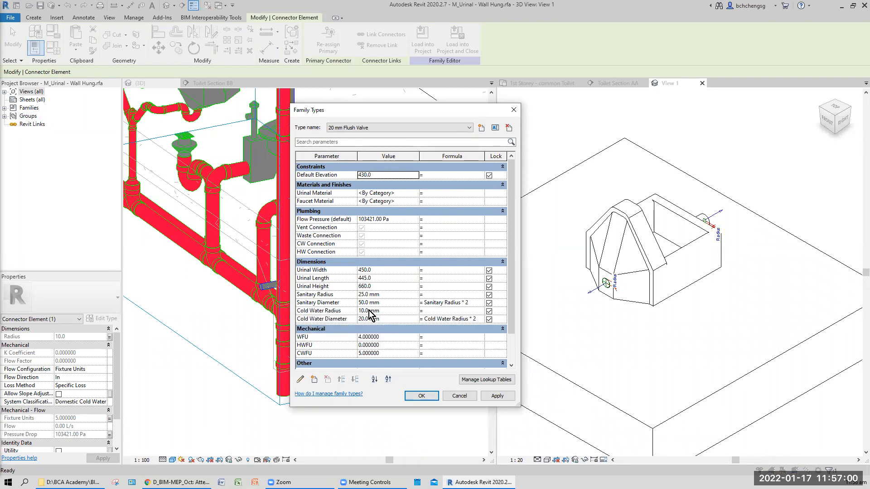
pyautogui.scroll(-2, 510, 272)
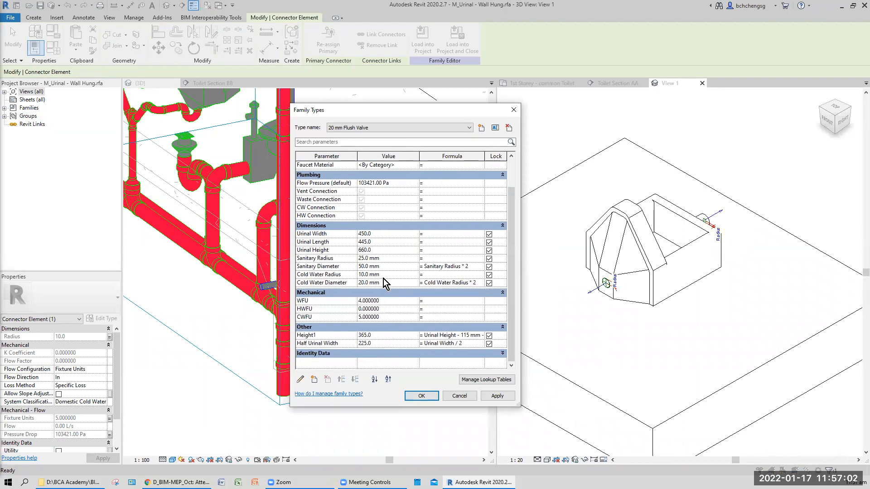
pyautogui.click(391, 274)
pyautogui.write('12.5')
pyautogui.click(405, 282)
pyautogui.click(497, 396)
pyautogui.click(428, 398)
pyautogui.click(203, 397)
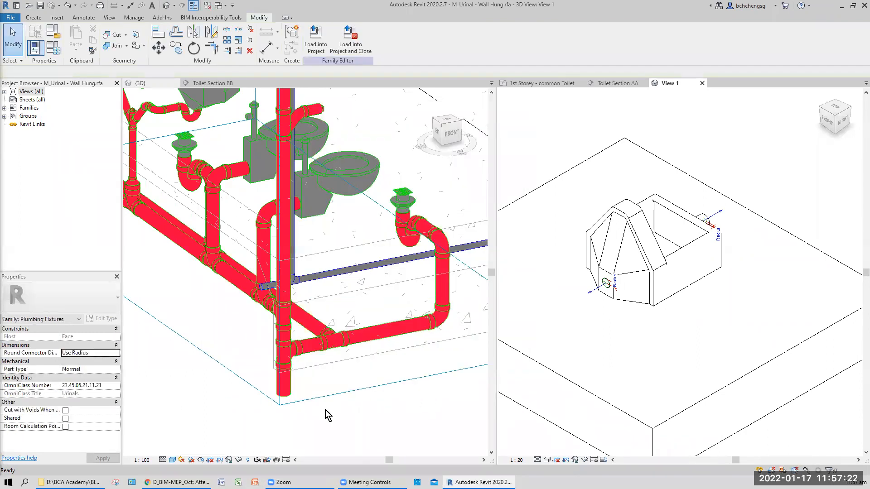
# Check the connector now shows Radius 12.5, then load the urinal family into the project
pyautogui.click(721, 230)
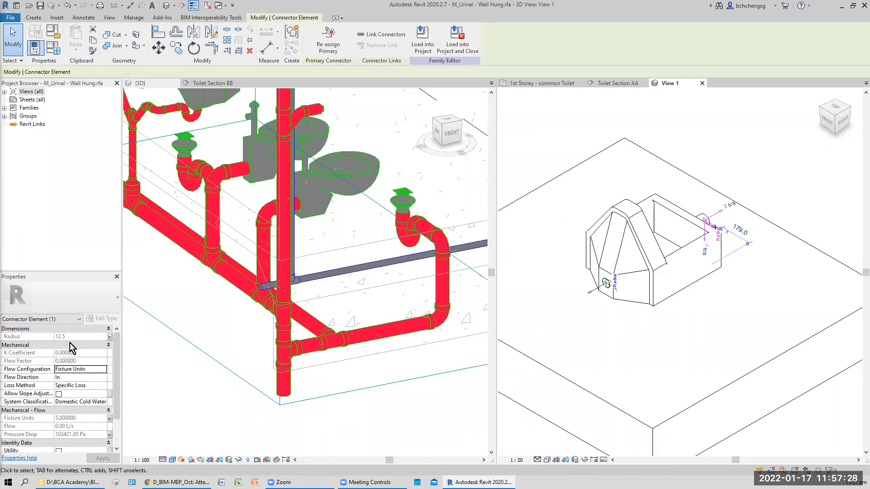
pyautogui.click(693, 368)
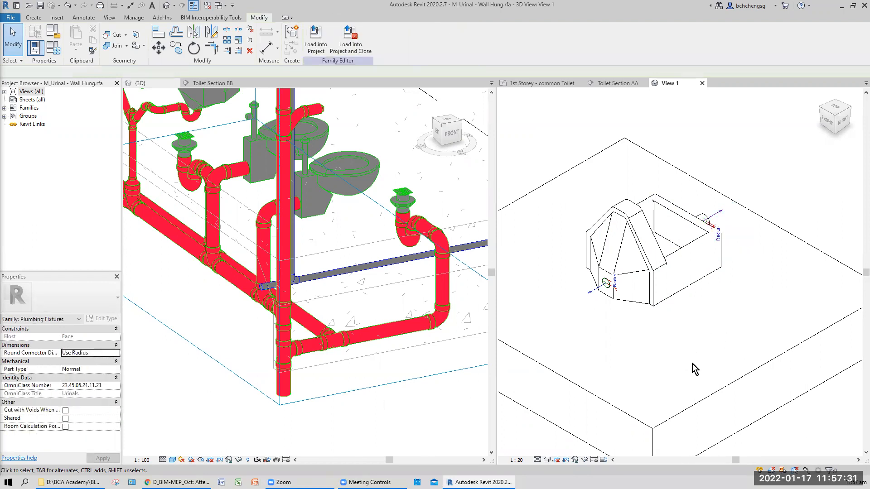
pyautogui.click(315, 50)
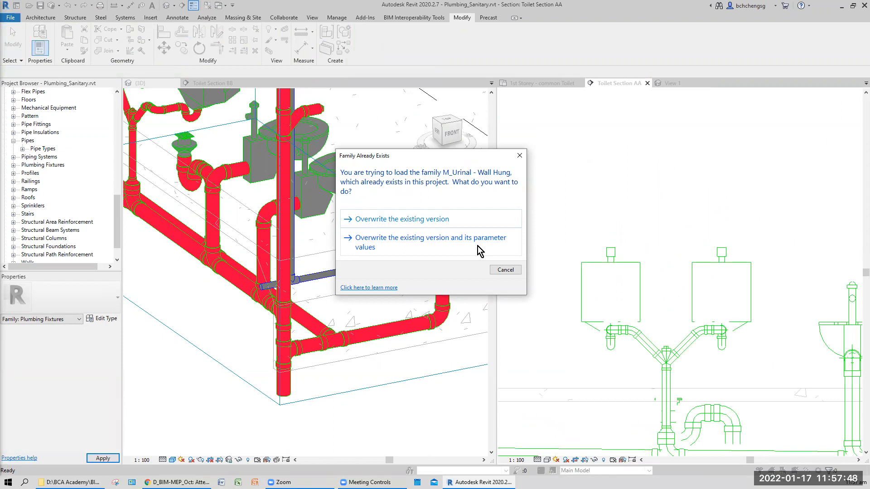
# Overwrite the existing family and parameter values, check the urinal's 20.0 mm inlet, and return to the family
pyautogui.click(402, 243)
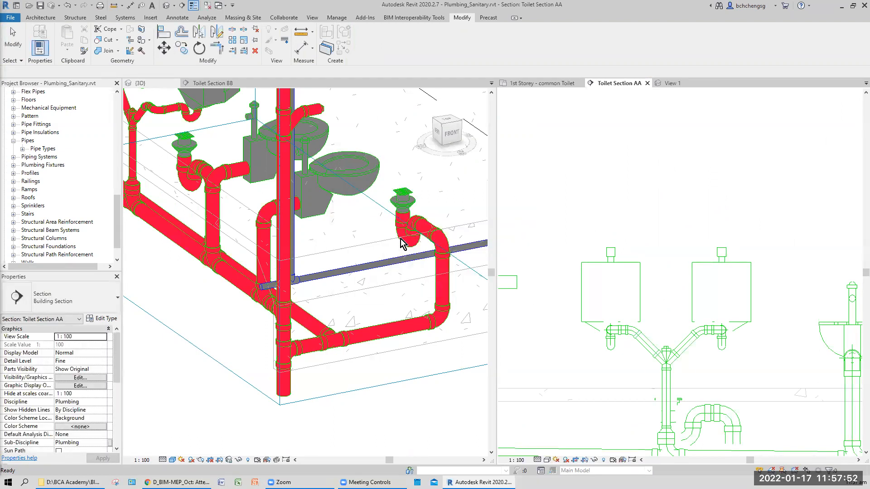
pyautogui.click(751, 265)
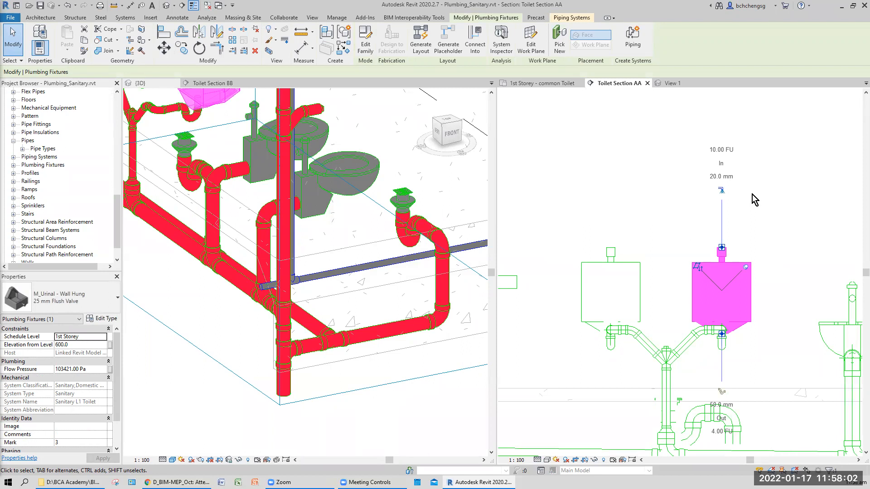
pyautogui.click(671, 86)
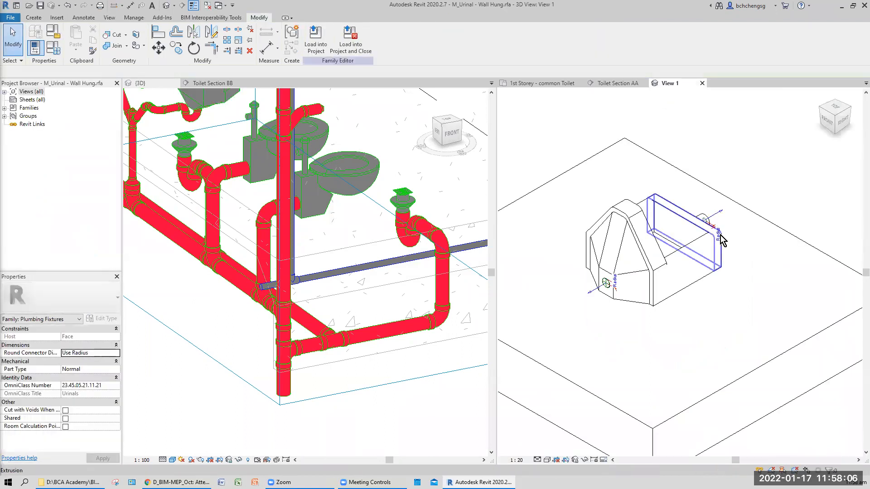
# Re-associate the cold water connector's Radius with the Cold Water Radius parameter
pyautogui.click(720, 238)
pyautogui.click(721, 228)
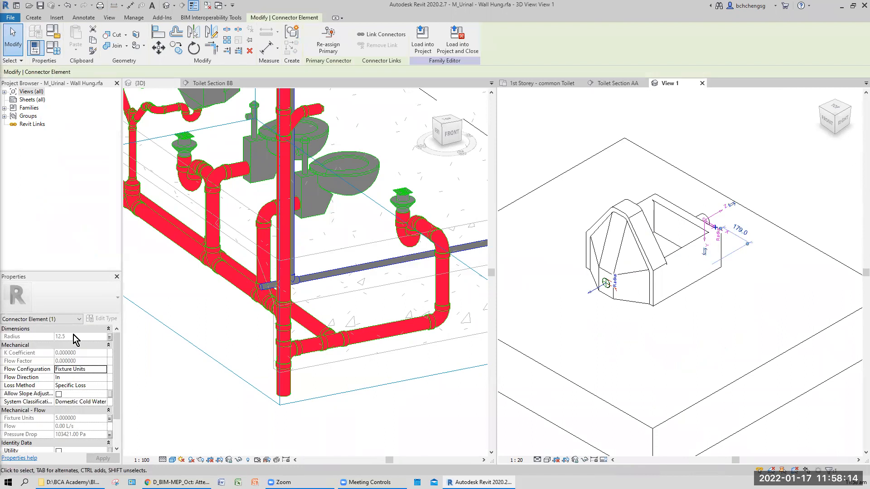
pyautogui.click(110, 337)
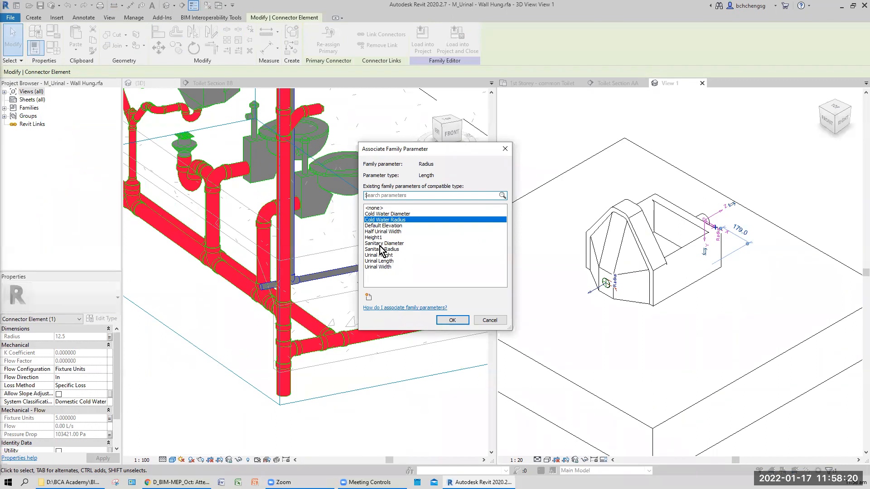
pyautogui.click(455, 322)
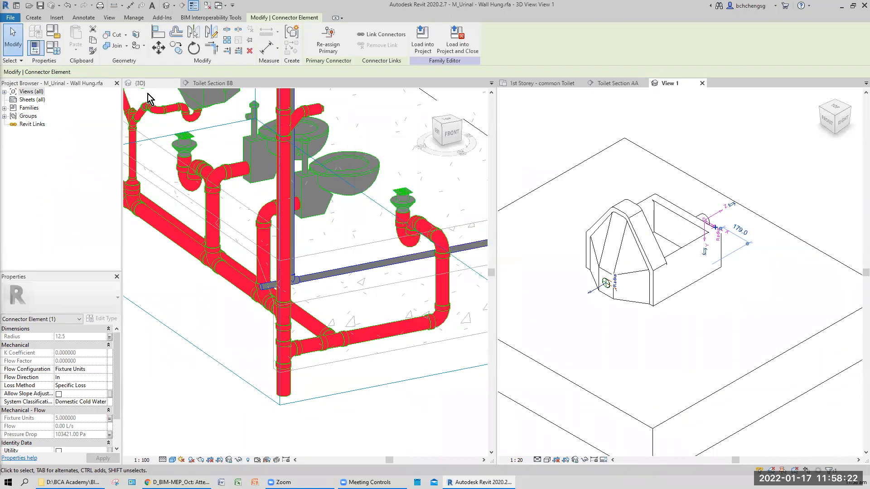
# Review the Family Types values, then load the urinal family into the project again
pyautogui.click(54, 46)
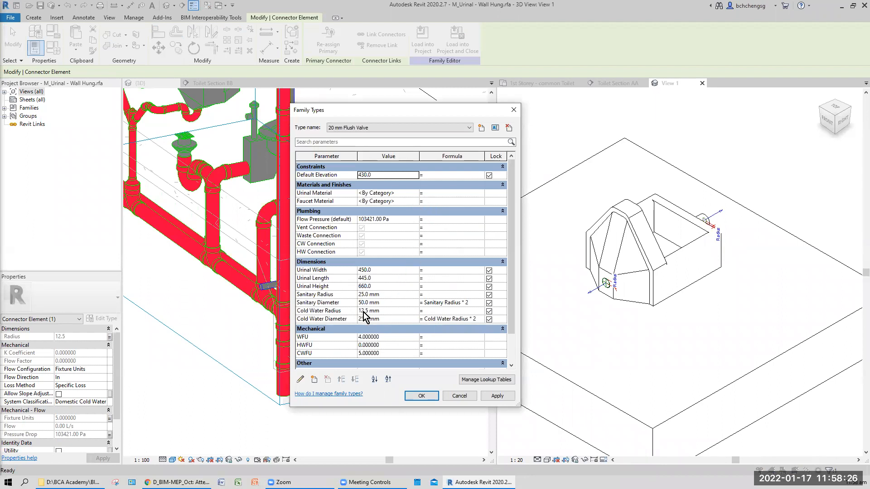
pyautogui.click(422, 396)
pyautogui.click(327, 55)
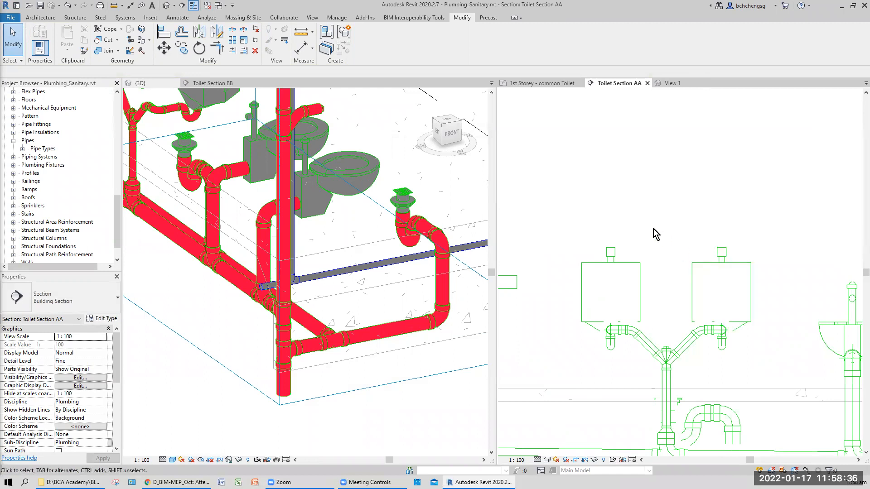
# Review the left urinal's 25 mm Flush Valve type properties without changes, then return to the family's 3D view
pyautogui.scroll(-4, 653, 230)
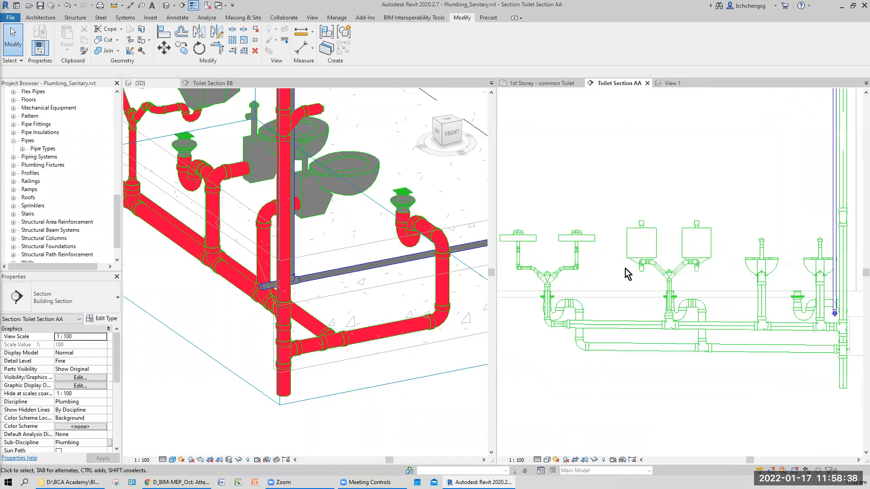
pyautogui.scroll(1, 625, 268)
pyautogui.click(604, 306)
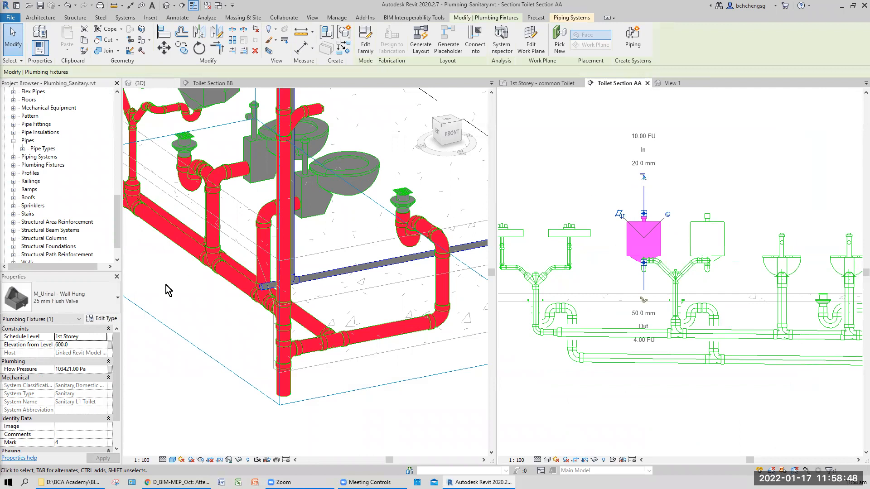
pyautogui.click(101, 319)
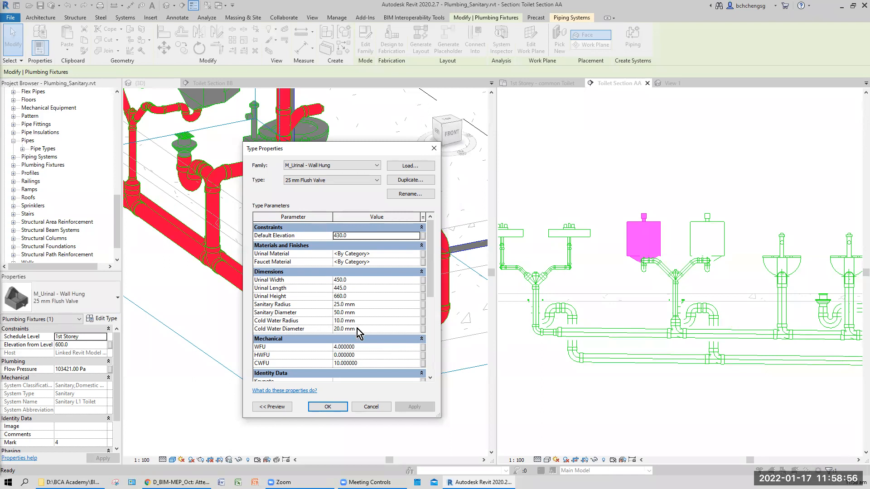
pyautogui.scroll(-5, 430, 299)
pyautogui.scroll(5, 404, 349)
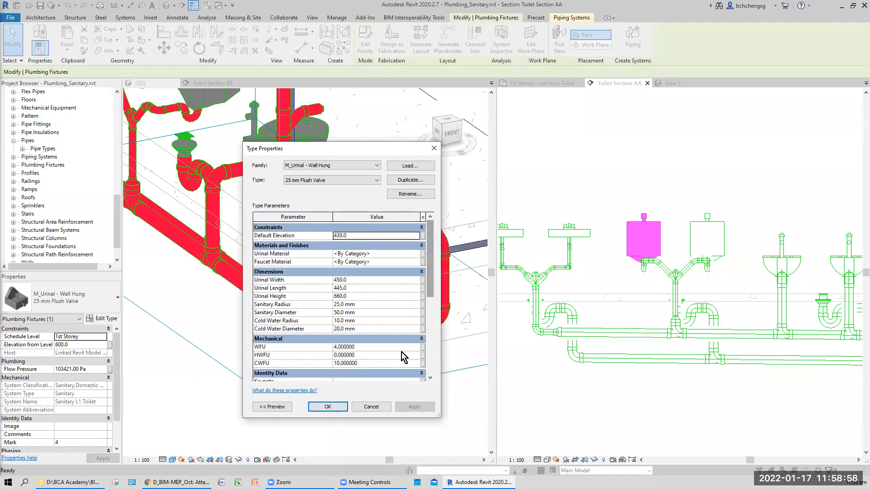
pyautogui.click(372, 407)
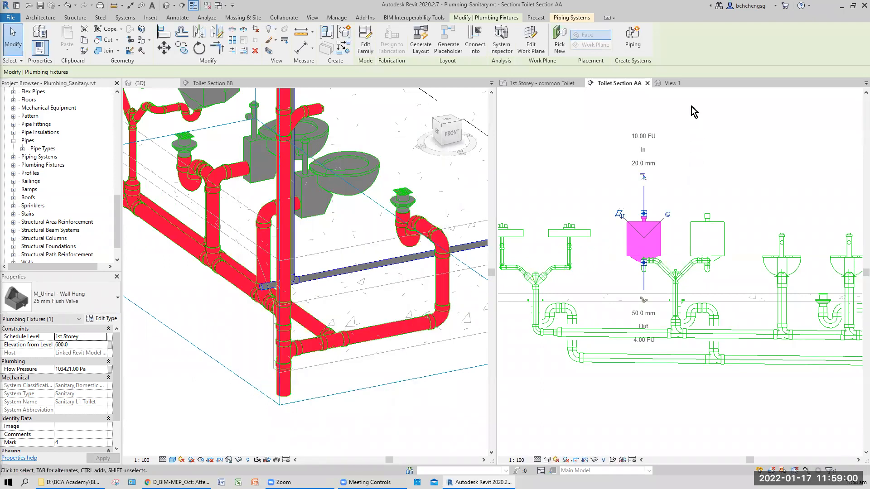
pyautogui.click(670, 84)
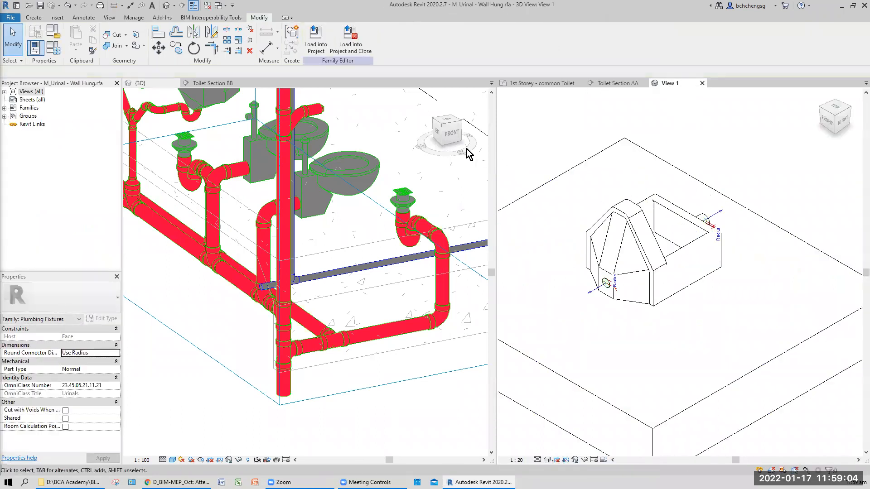
# Load the family into the project, saving M_Urinal - Wall Hung.rfa into the PLUMBING folder
pyautogui.click(349, 48)
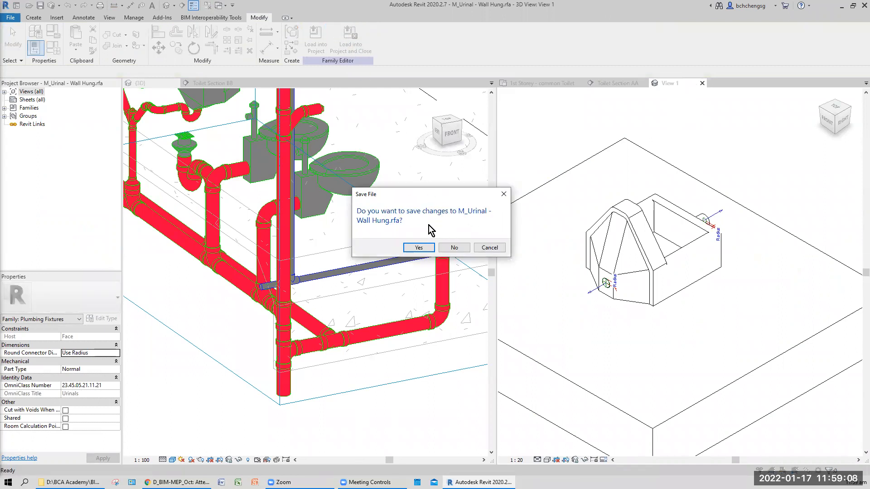
pyautogui.click(419, 247)
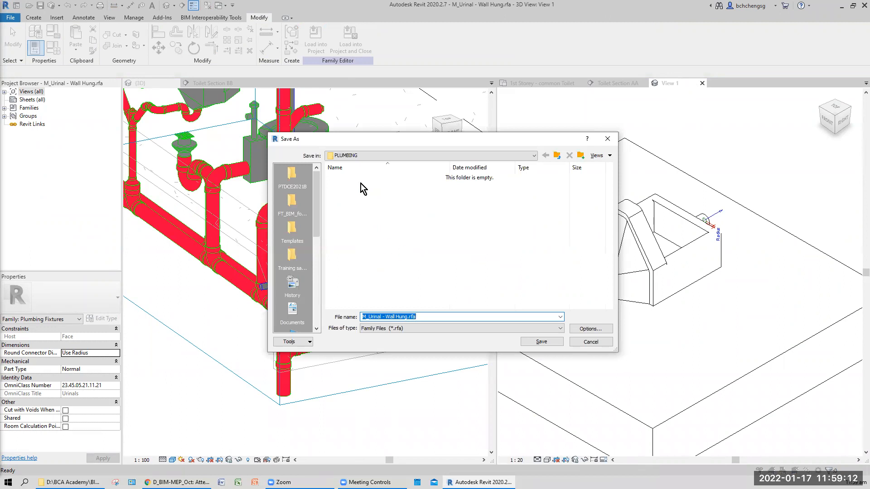
pyautogui.click(370, 155)
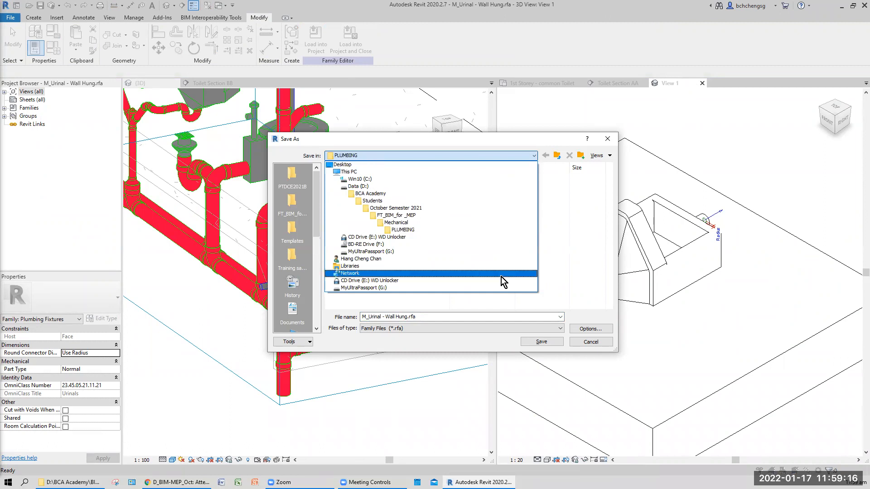
pyautogui.click(540, 344)
pyautogui.click(541, 342)
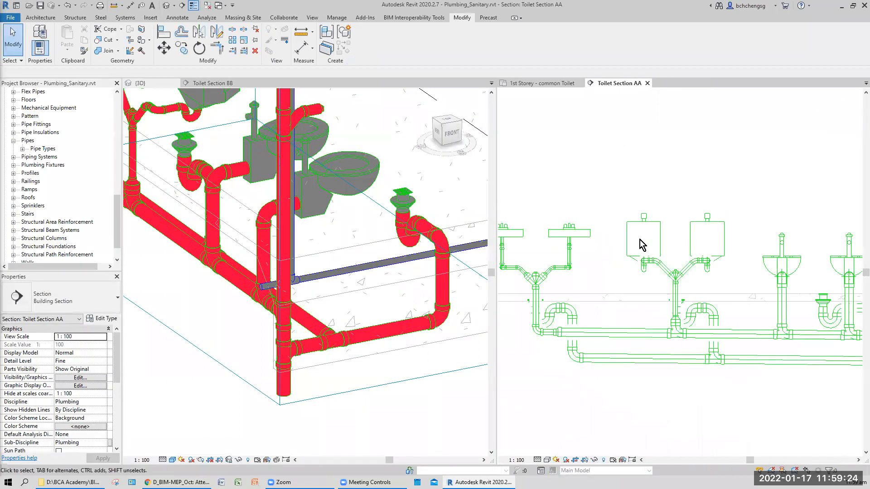
# Inspect the wall-hung urinal's connectors in Toilet Section AA, then switch to File Explorer
pyautogui.click(615, 231)
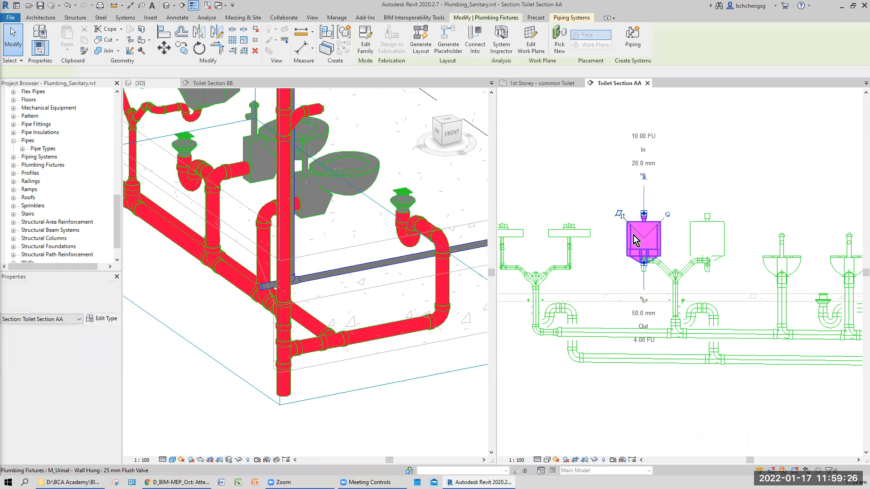
pyautogui.click(580, 160)
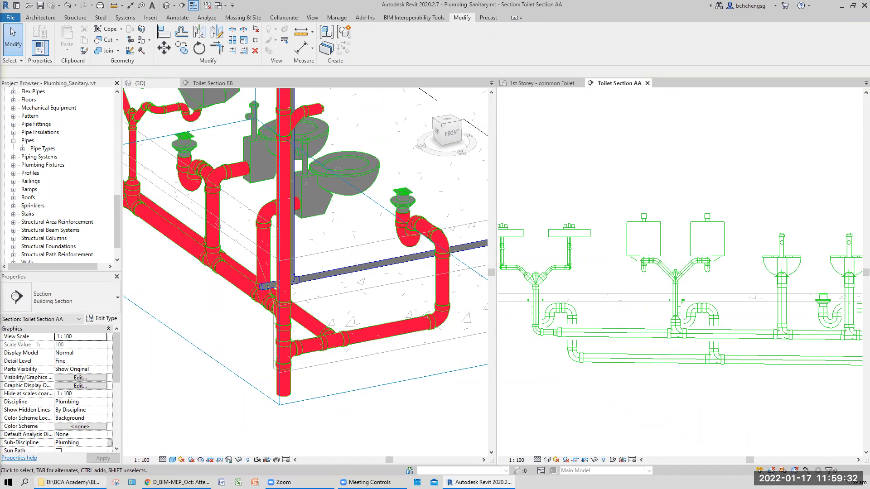
pyautogui.click(71, 482)
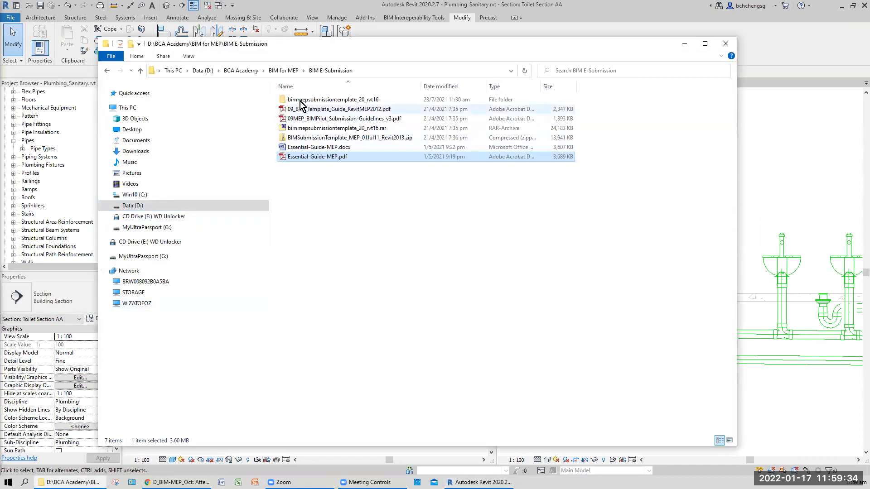
# Browse to BCA Academy > Students > October Semester 2021 > FT_BIM_for_MEP > Mechanical > PLUMBING and select M_Urinal - Wall Hung.rfa
pyautogui.click(248, 71)
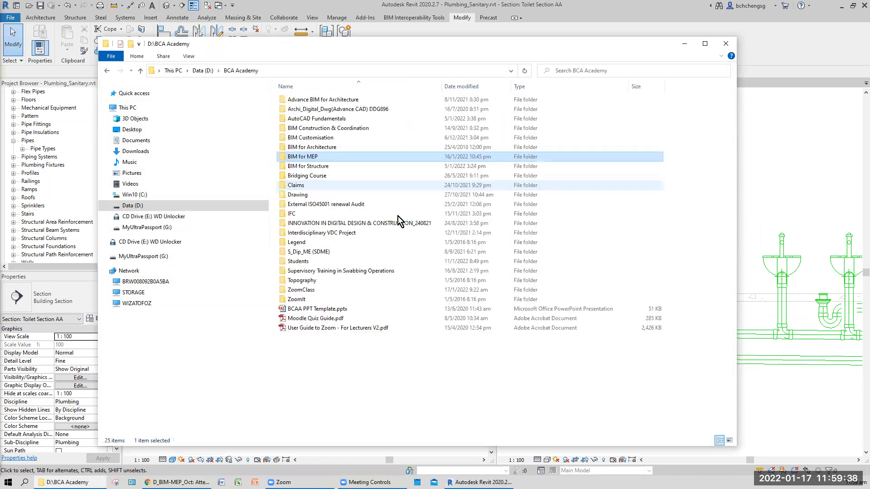
pyautogui.doubleClick(300, 261)
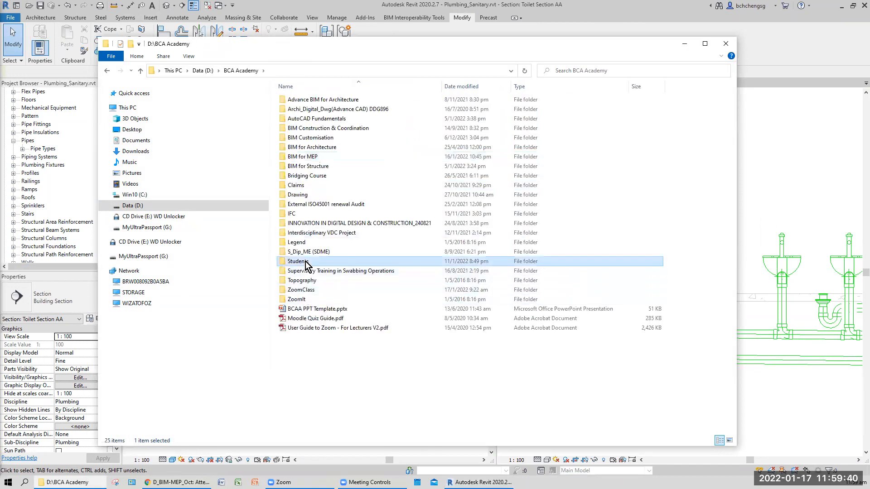
pyautogui.doubleClick(319, 101)
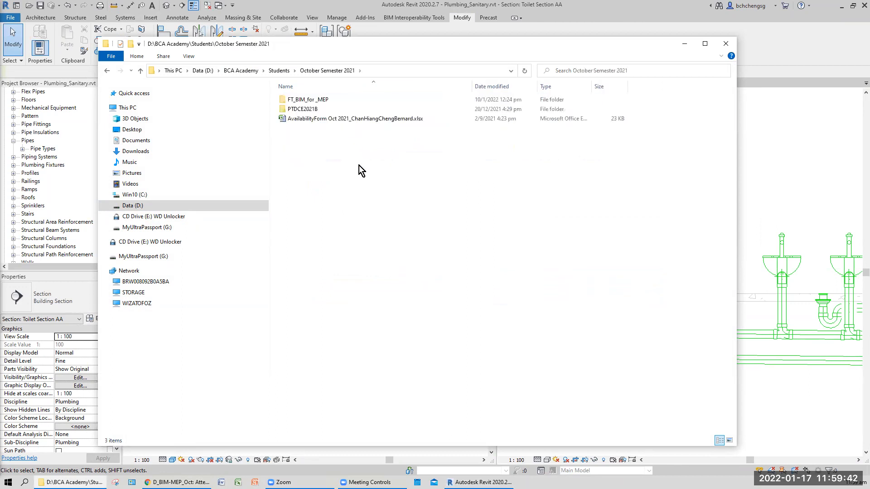
pyautogui.doubleClick(314, 101)
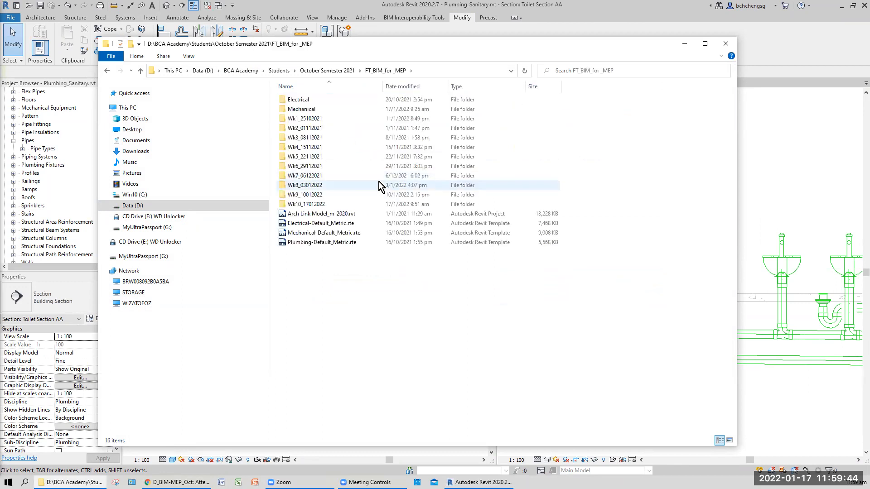
pyautogui.doubleClick(313, 110)
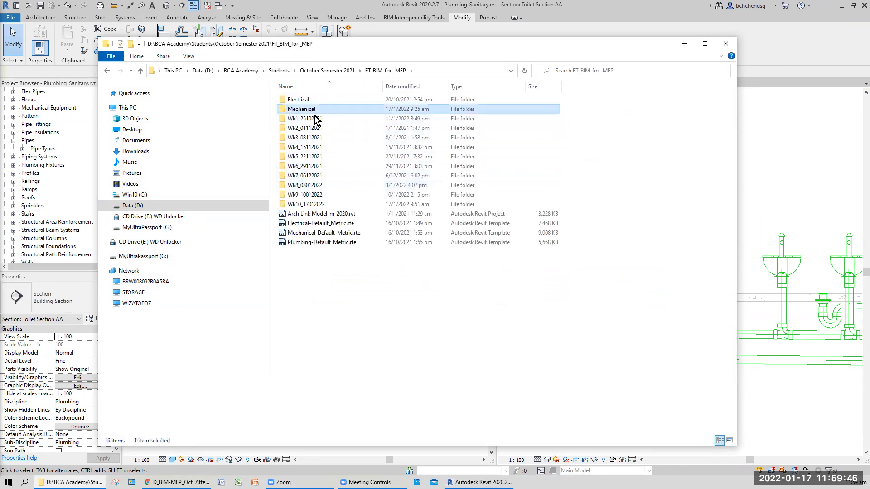
pyautogui.click(312, 131)
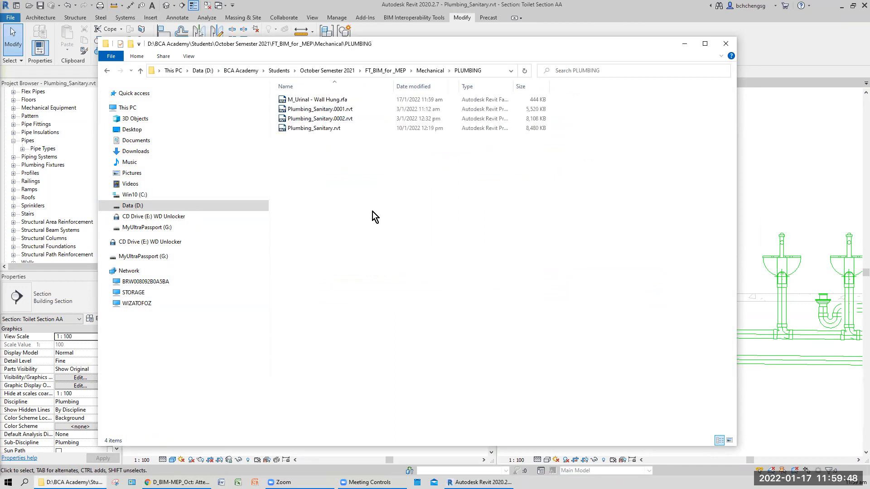
pyautogui.click(316, 101)
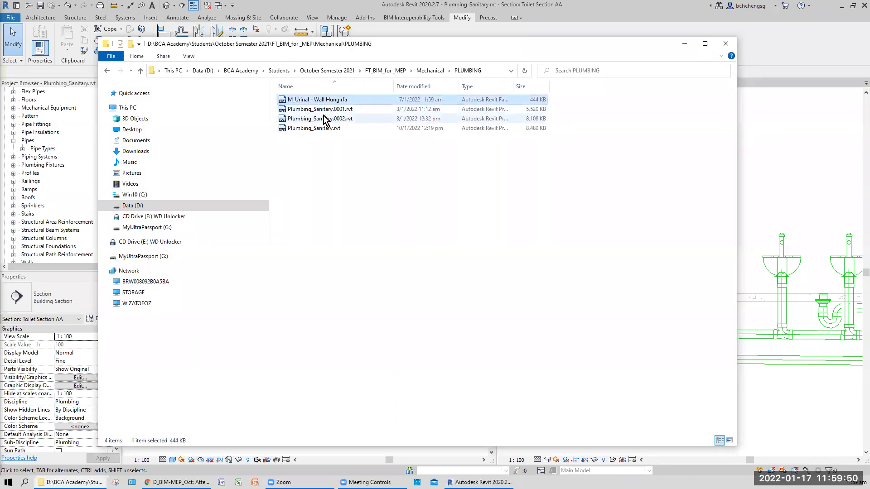
# Drag the urinal family file into Revit, minimise Explorer, and select the urinal in the section
pyautogui.moveTo(312, 100); pyautogui.dragTo(790, 186)
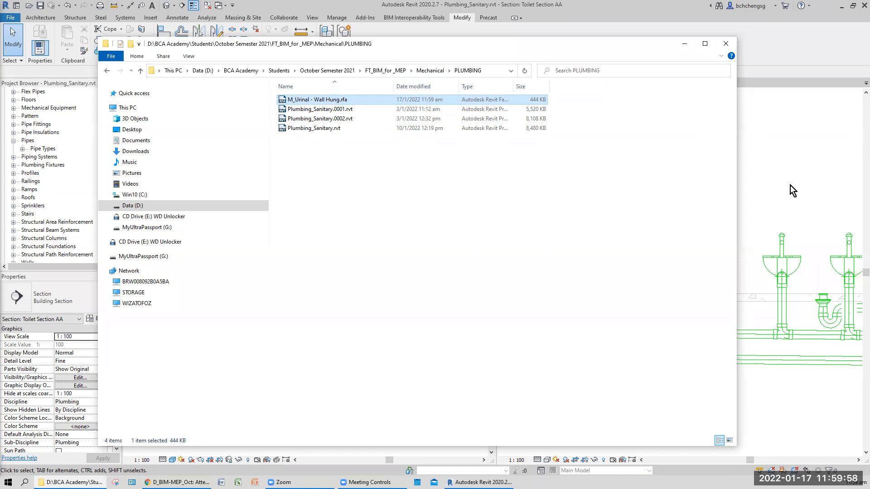
pyautogui.click(685, 44)
pyautogui.click(671, 257)
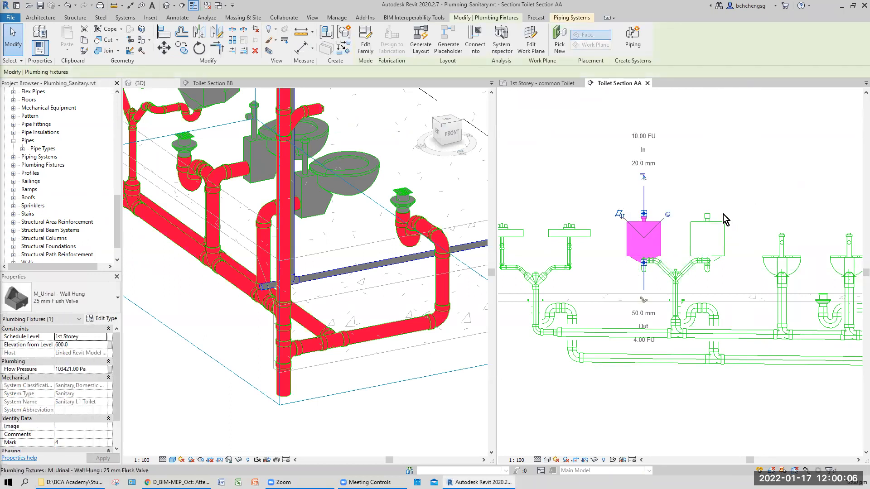
# Expand Families > Plumbing Fixtures > M_Urinal - Wall Hung to show its 20 mm and 25 mm Flush Valve types
pyautogui.moveTo(758, 180); pyautogui.dragTo(619, 235)
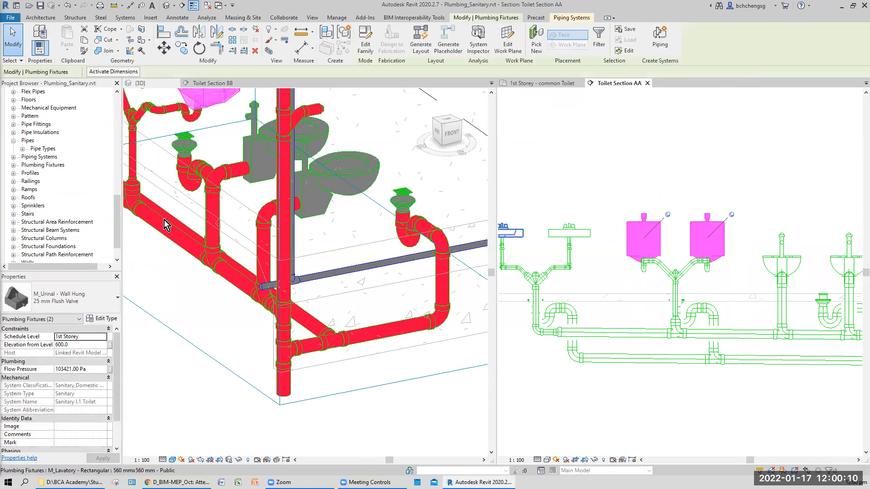
pyautogui.press('Escape')
pyautogui.moveTo(117, 224); pyautogui.dragTo(113, 200)
pyautogui.click(31, 223)
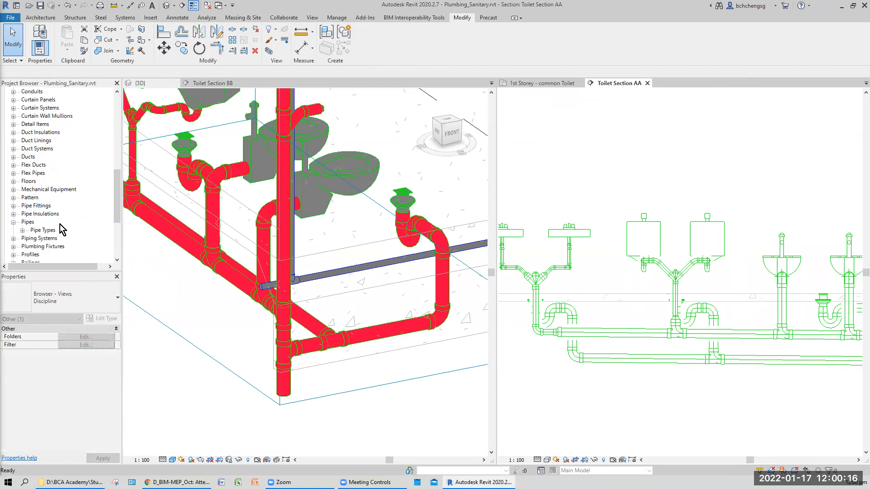
pyautogui.click(14, 246)
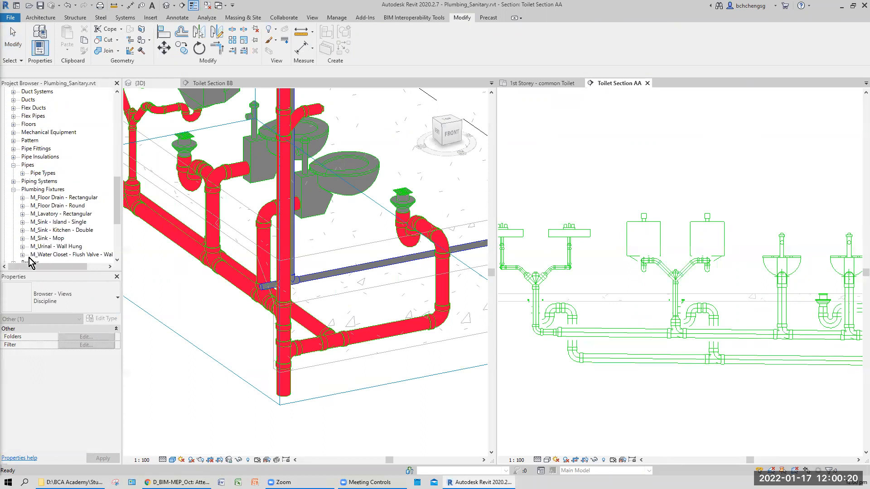
pyautogui.click(23, 247)
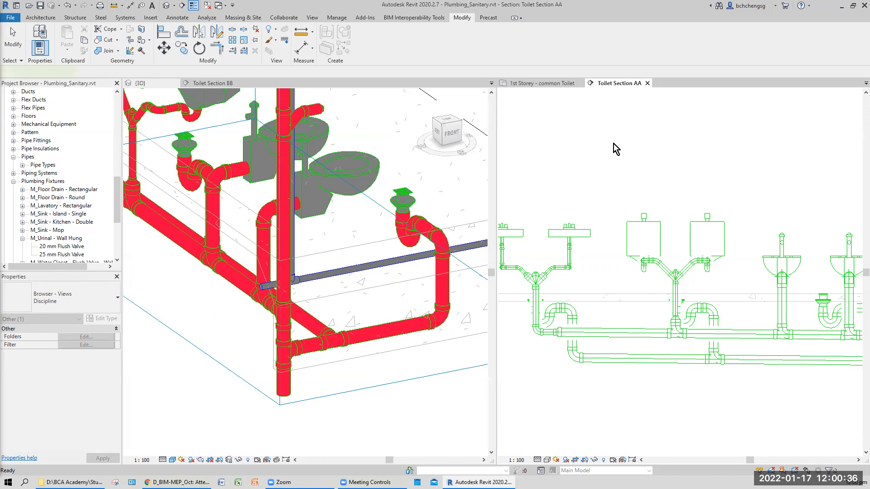
pyautogui.hotkey('ctrl', 'Left')
pyautogui.click(656, 134)
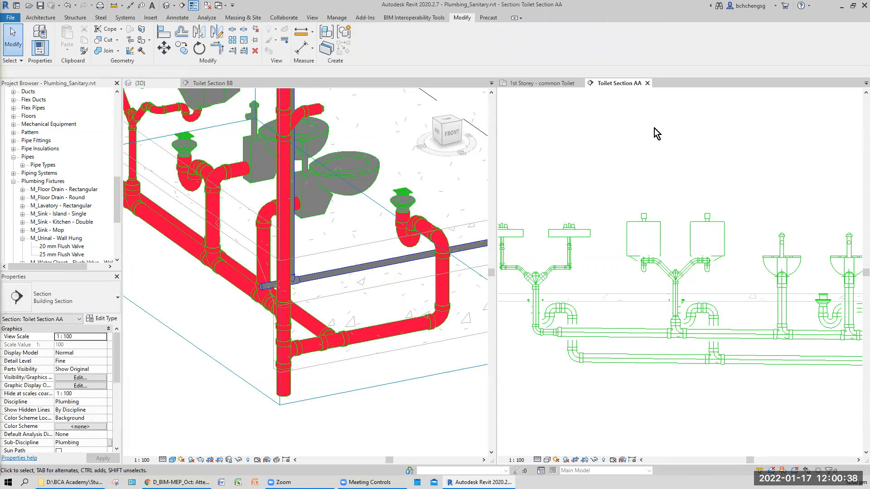
pyautogui.click(656, 223)
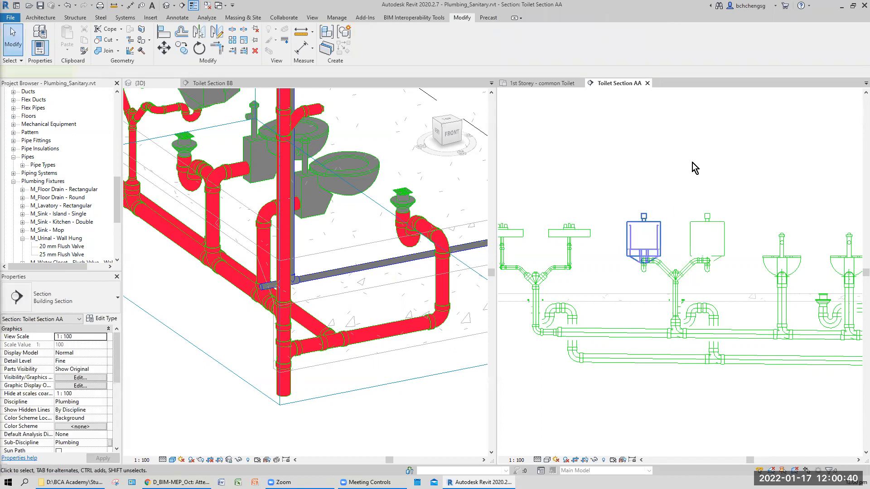
# Edit the urinal family and compare its 20 mm and 25 mm Flush Valve types in Family Types
pyautogui.click(365, 43)
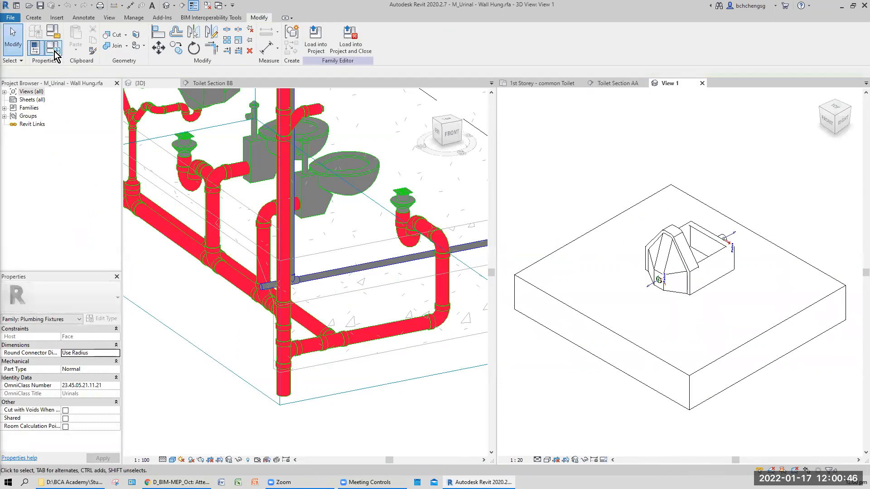
pyautogui.click(54, 48)
pyautogui.click(469, 129)
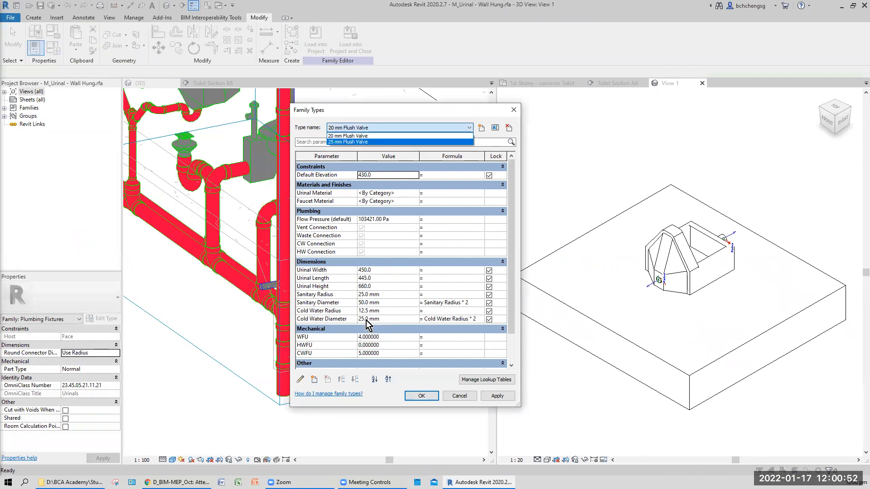
pyautogui.click(342, 142)
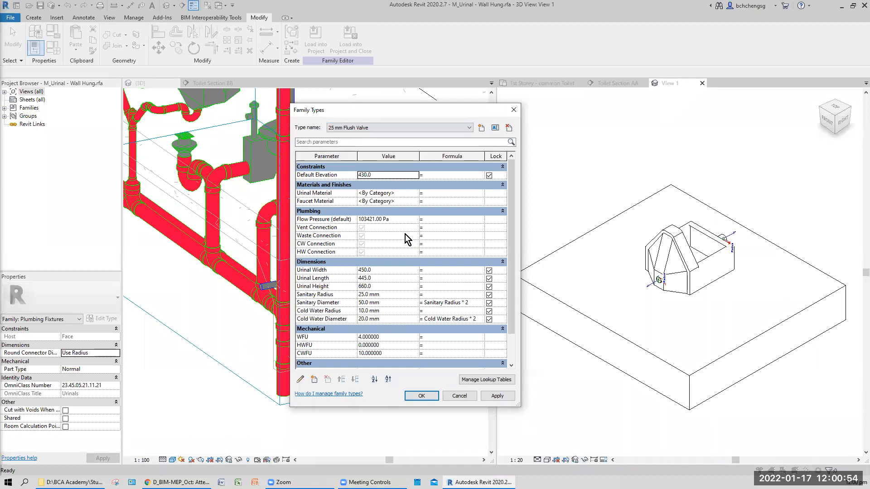
pyautogui.click(390, 128)
pyautogui.click(363, 136)
pyautogui.click(408, 127)
pyautogui.click(341, 142)
pyautogui.click(468, 129)
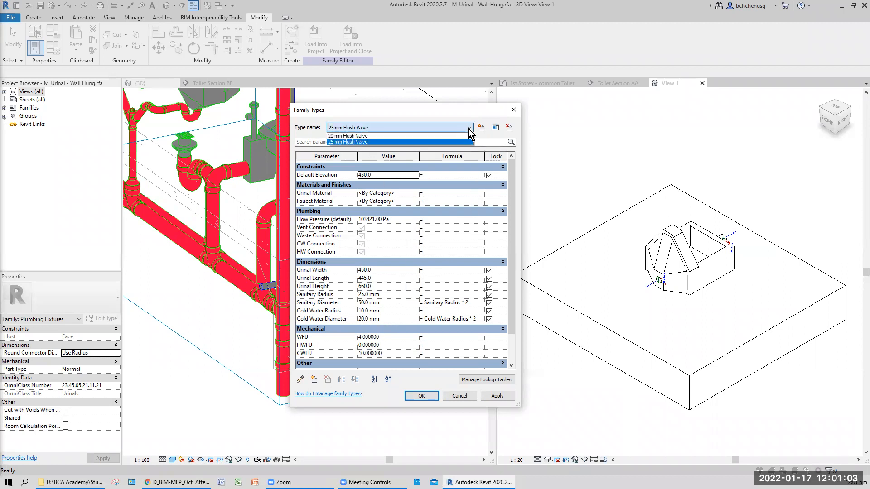
pyautogui.click(369, 135)
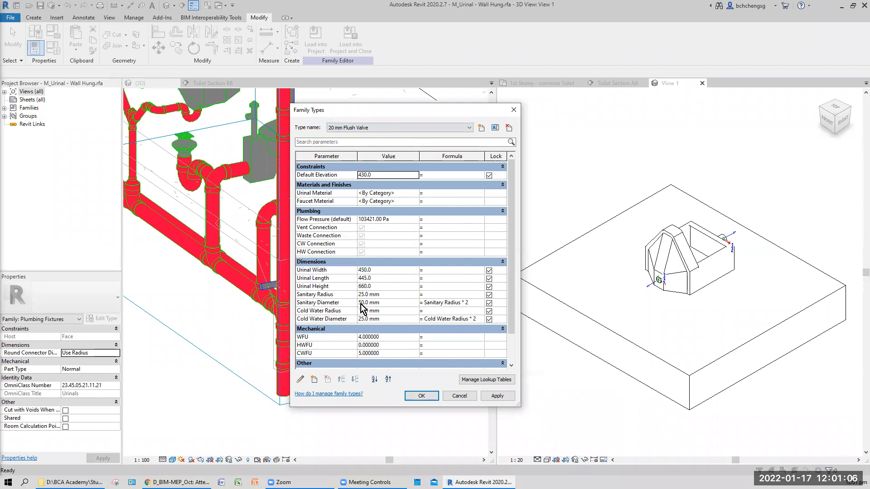
# Set Cold Water Radius to 10.0 mm for 20 mm Flush Valve and 12.5 mm for 25 mm Flush Valve
pyautogui.click(380, 312)
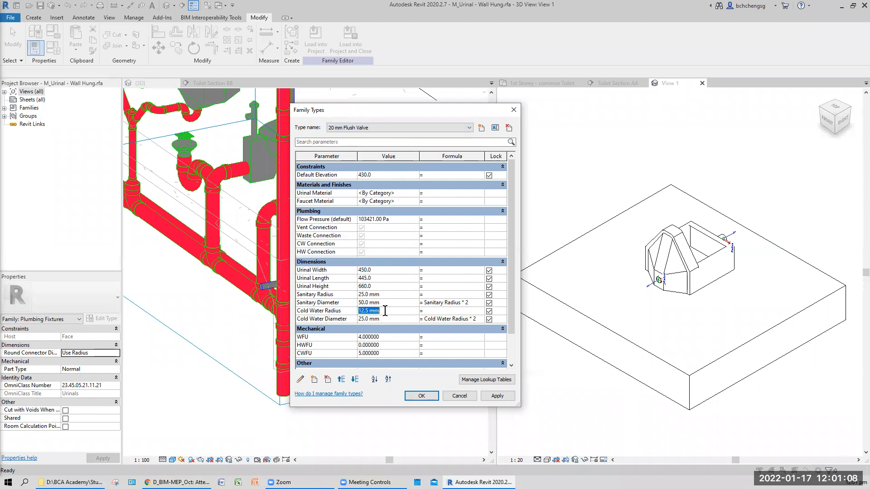
pyautogui.write('10')
pyautogui.press('Tab')
pyautogui.click(498, 397)
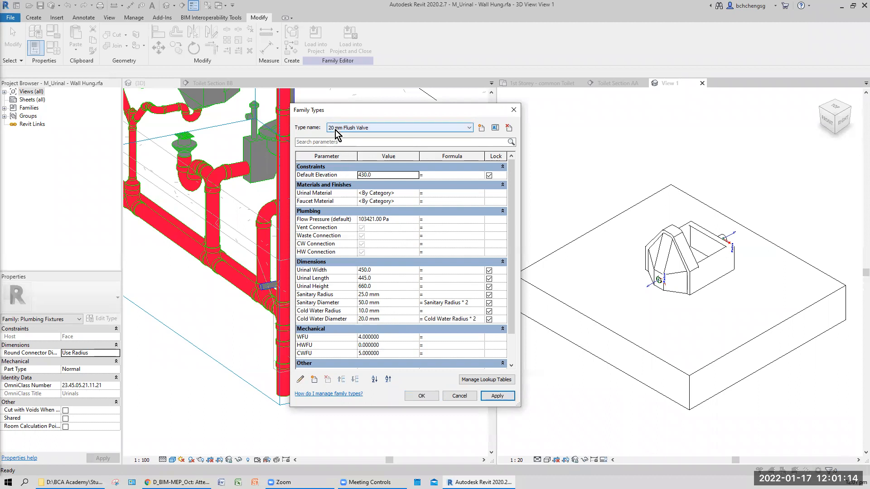
pyautogui.click(469, 128)
pyautogui.click(349, 140)
pyautogui.click(385, 311)
pyautogui.write('12')
pyautogui.press('Tab')
pyautogui.click(497, 396)
# Recheck both Flush Valve types' radius values and close Family Types with OK
pyautogui.click(372, 127)
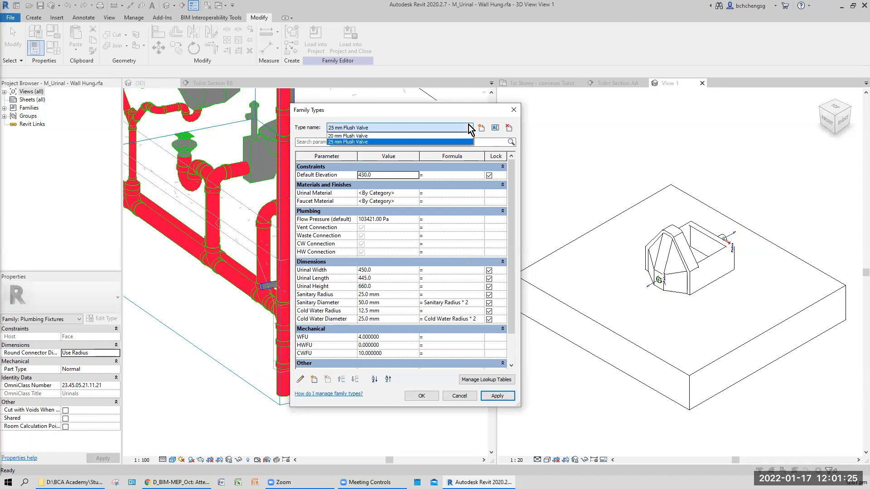
pyautogui.click(368, 136)
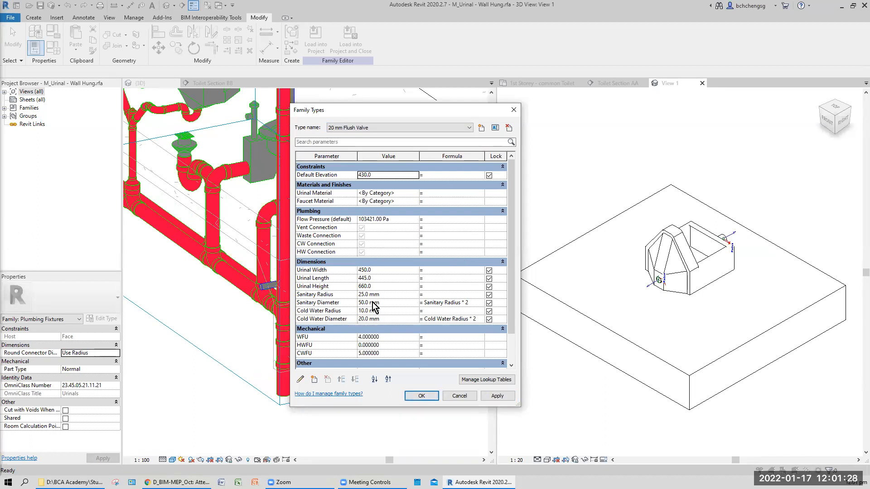
pyautogui.click(427, 128)
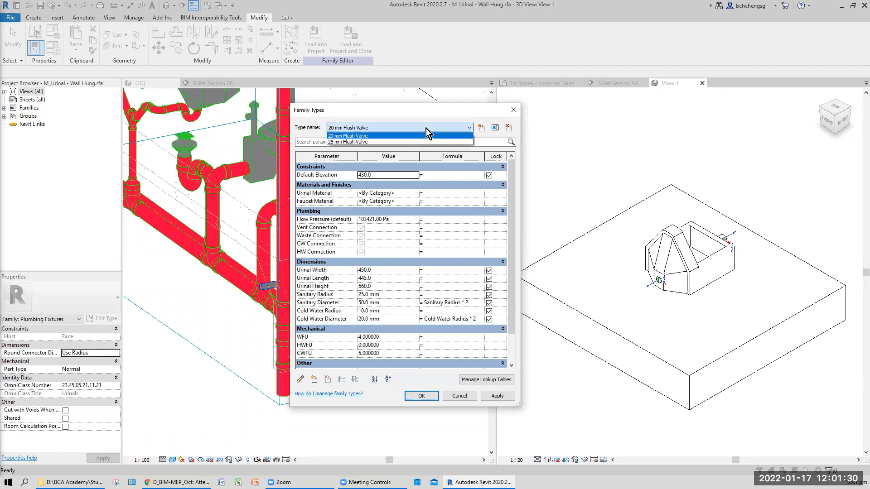
pyautogui.click(349, 142)
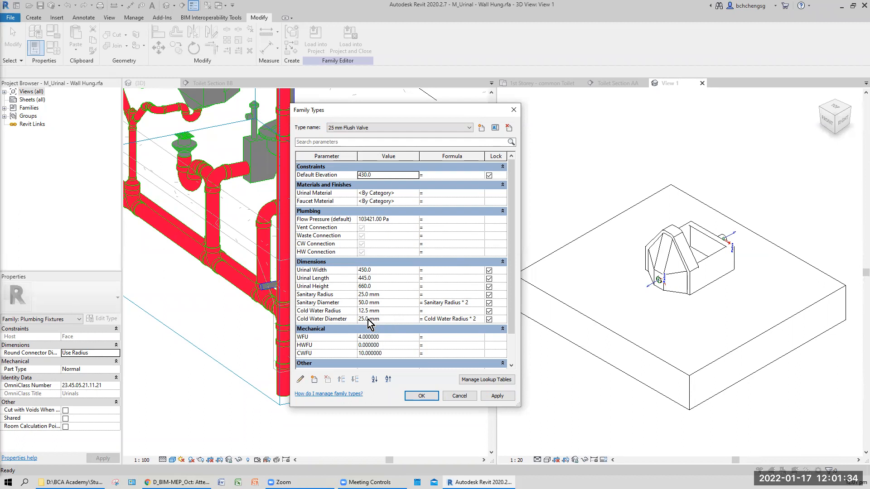
pyautogui.click(419, 396)
# Reload the edited urinal family, overwriting its parameter values, then inspect the wall-hung urinal
pyautogui.click(340, 53)
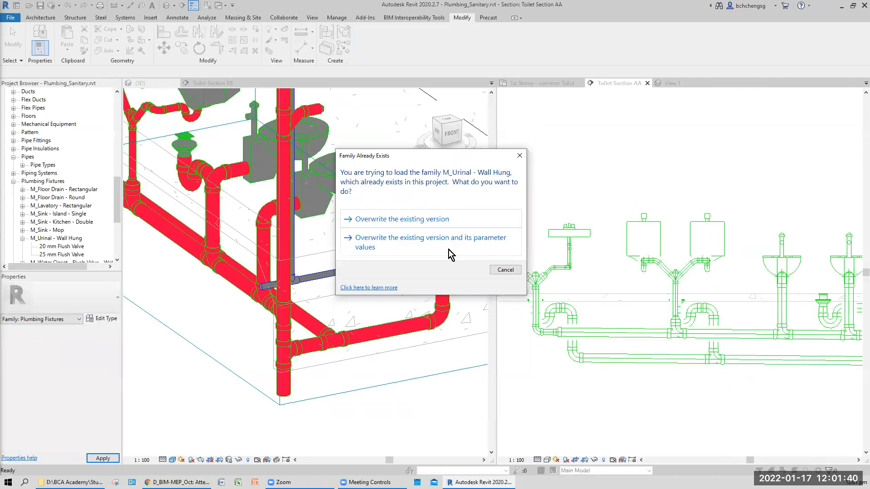
pyautogui.click(425, 244)
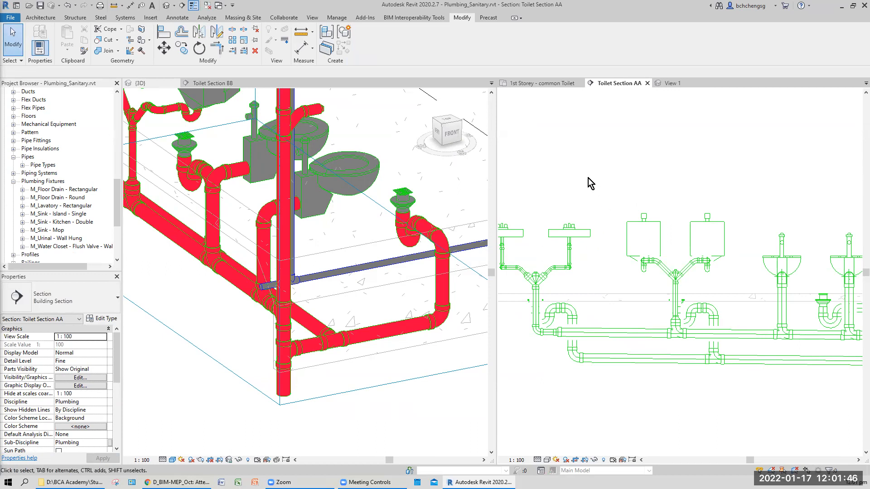
pyautogui.click(648, 240)
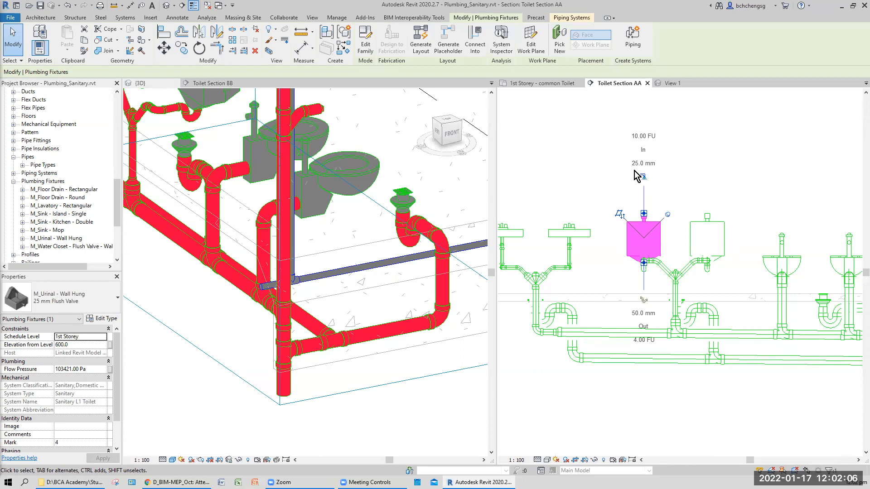
pyautogui.click(744, 202)
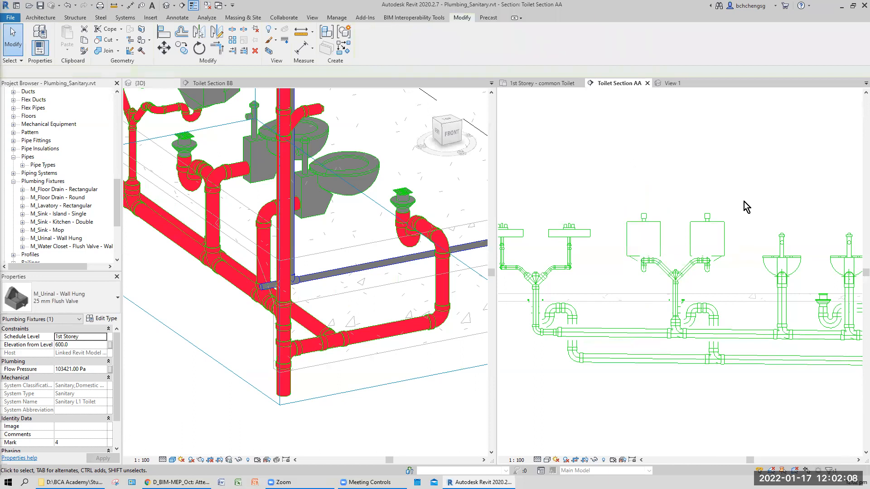
# Open Toilet Section BB in the left pane, keeping Toilet Section AA as the active view
pyautogui.scroll(-1, 748, 209)
pyautogui.scroll(-1, 707, 340)
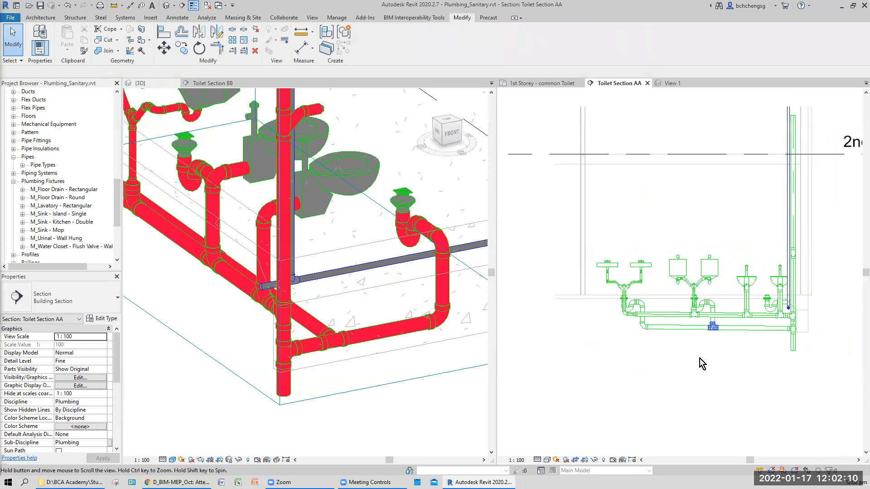
pyautogui.click(306, 360)
pyautogui.scroll(-2, 329, 360)
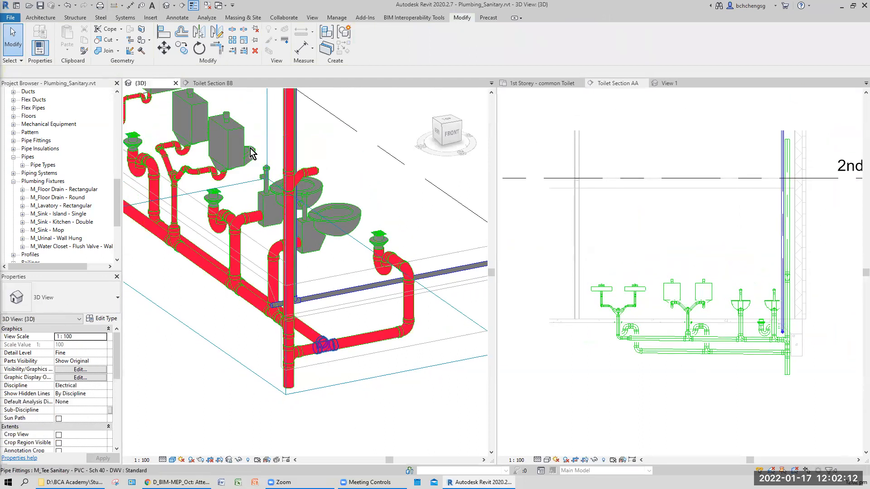
pyautogui.click(207, 82)
pyautogui.click(745, 239)
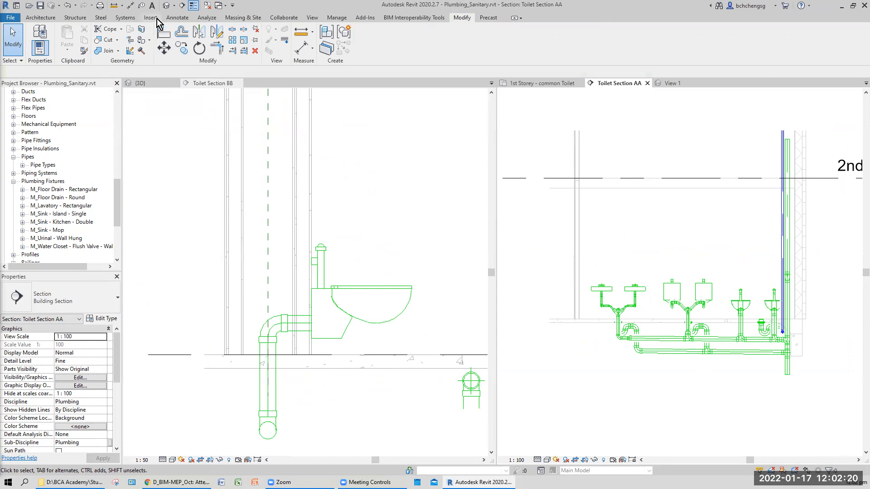
# Draw a 25.0 mm pipe from the vertical riser horizontally to the left in Section AA
pyautogui.click(125, 18)
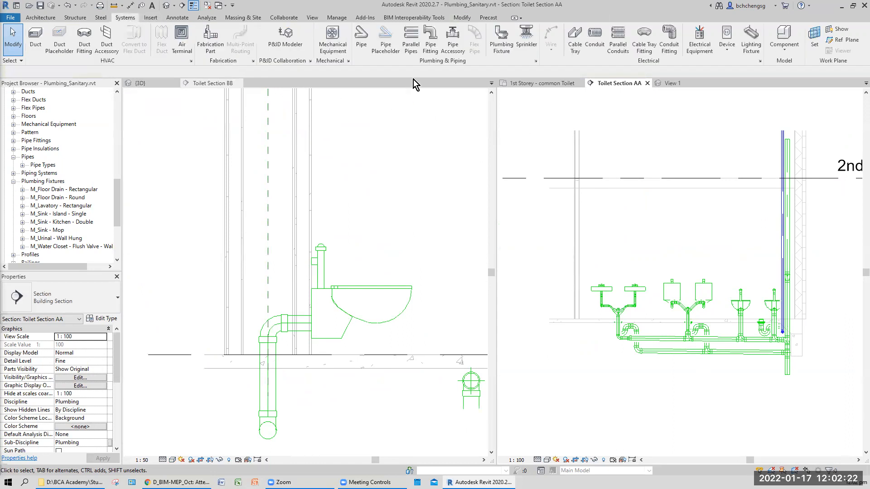
pyautogui.click(361, 44)
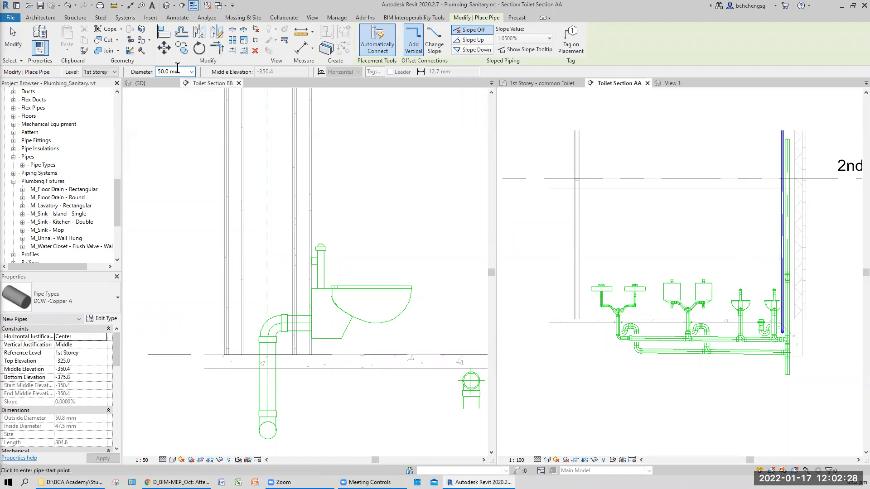
pyautogui.click(192, 72)
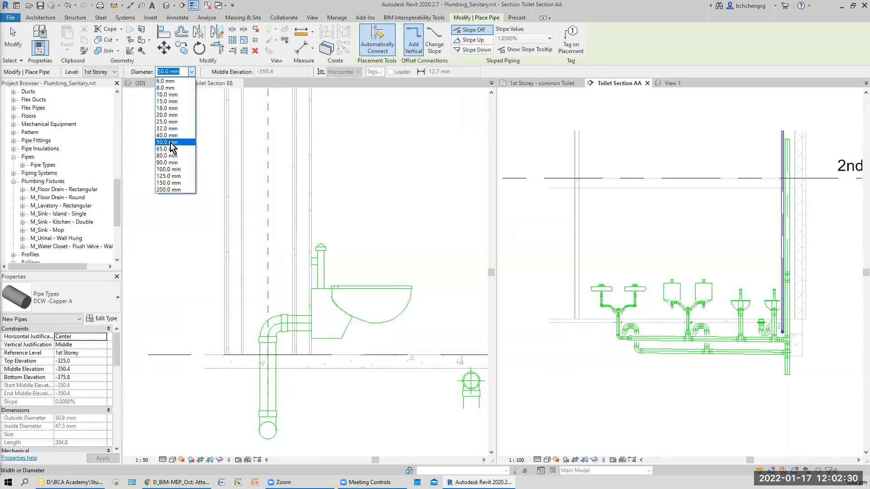
pyautogui.click(168, 121)
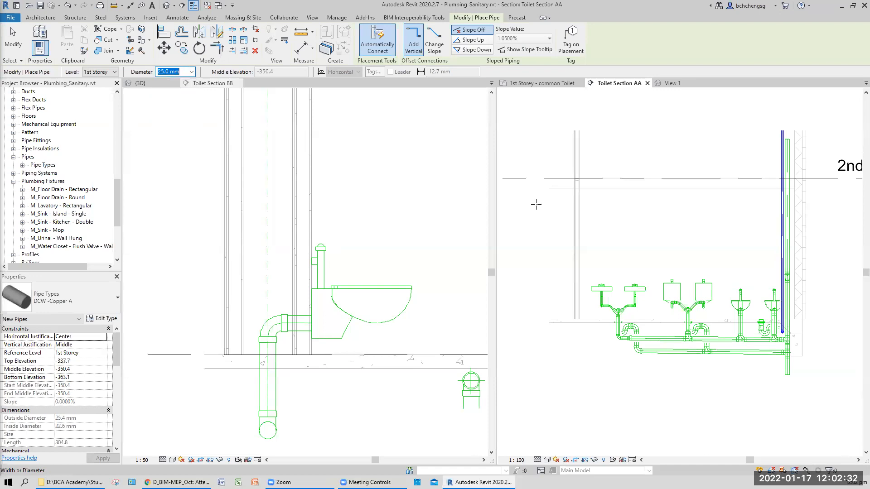
pyautogui.scroll(2, 752, 268)
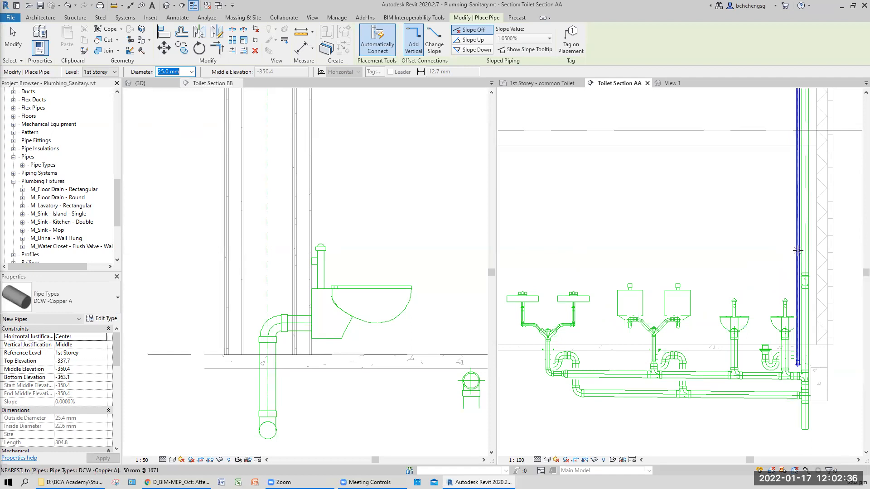
pyautogui.click(798, 250)
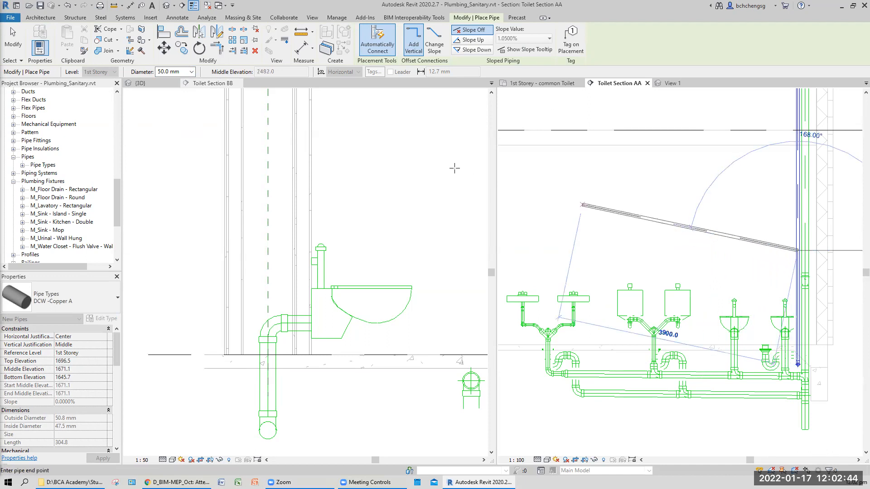
pyautogui.click(191, 72)
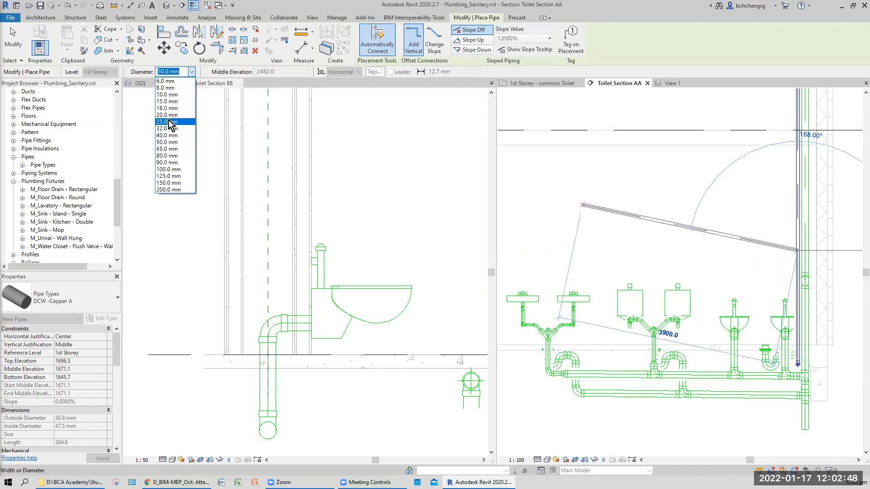
pyautogui.click(171, 123)
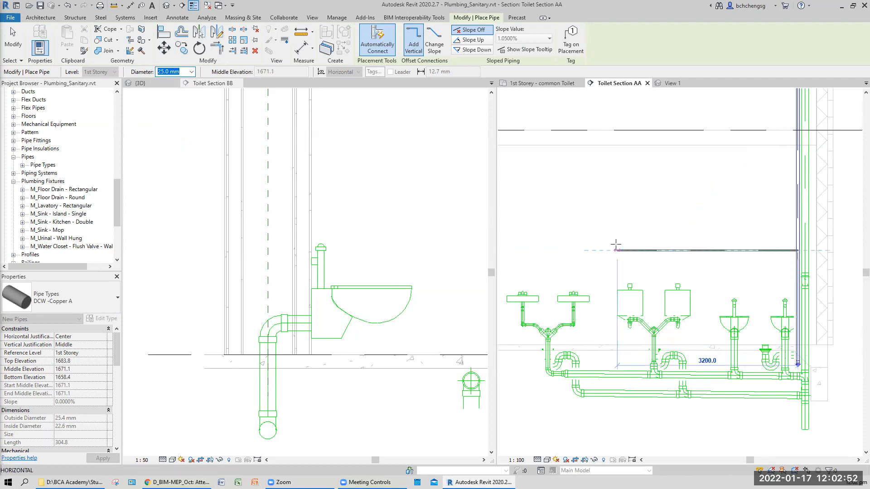
pyautogui.moveTo(614, 245); pyautogui.dragTo(693, 240, button='middle')
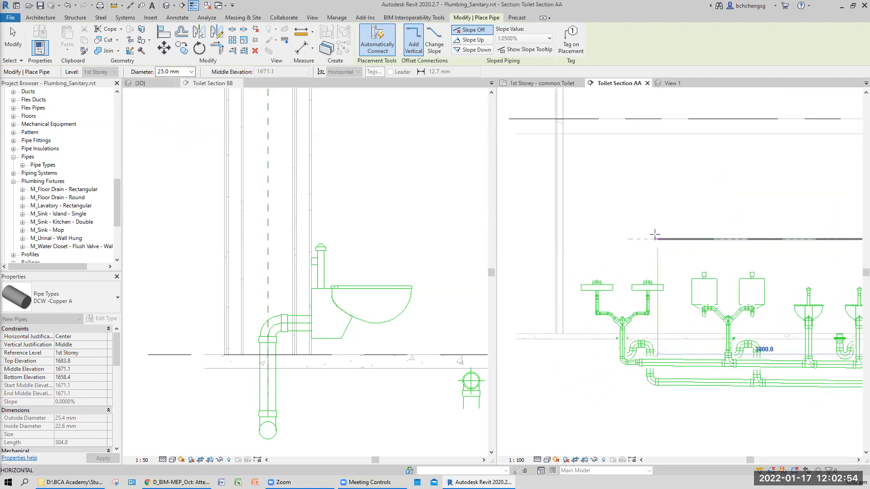
pyautogui.scroll(-2, 654, 234)
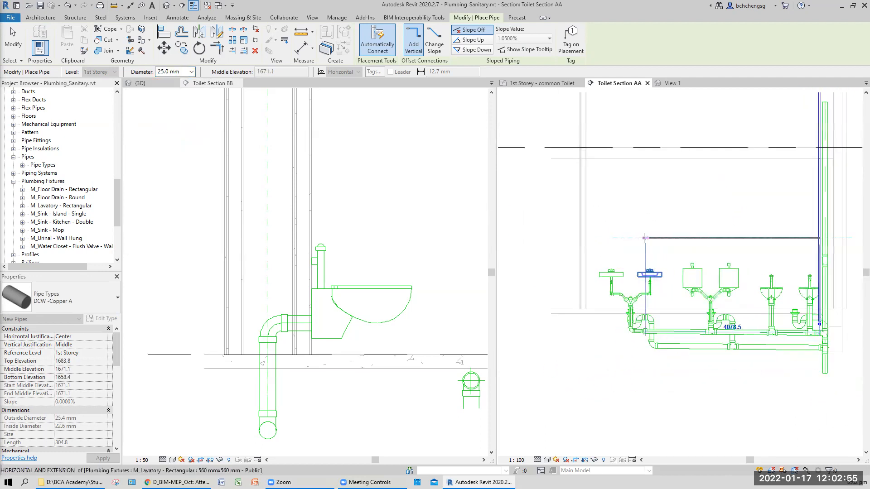
pyautogui.click(566, 238)
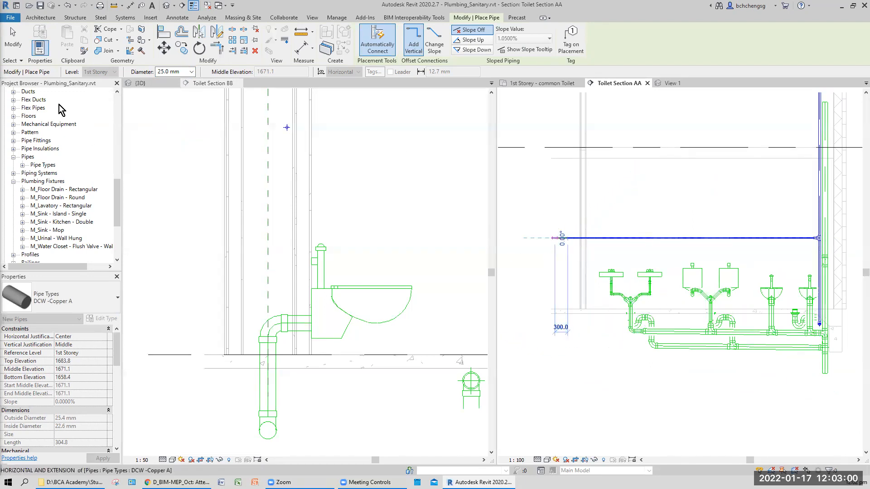
# Change the new horizontal pipe's middle elevation from 1671.1 to 1600 mm
pyautogui.click(13, 40)
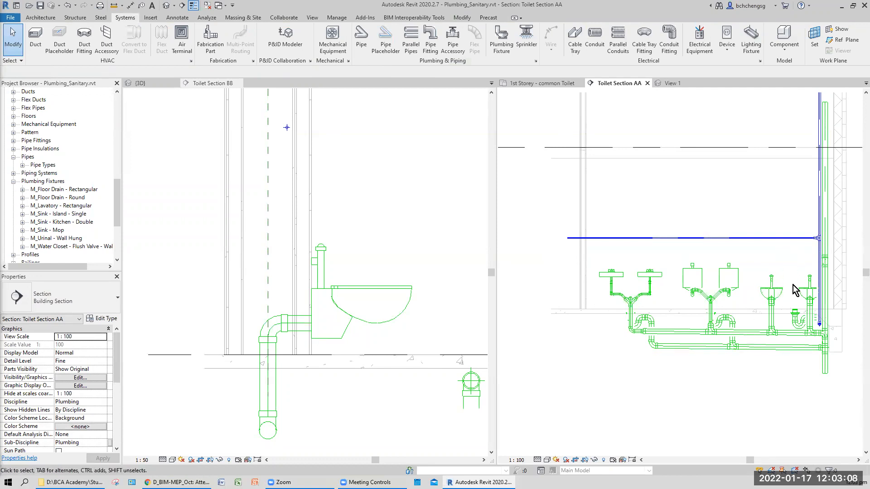
pyautogui.scroll(1, 792, 259)
pyautogui.scroll(4, 781, 249)
pyautogui.click(786, 251)
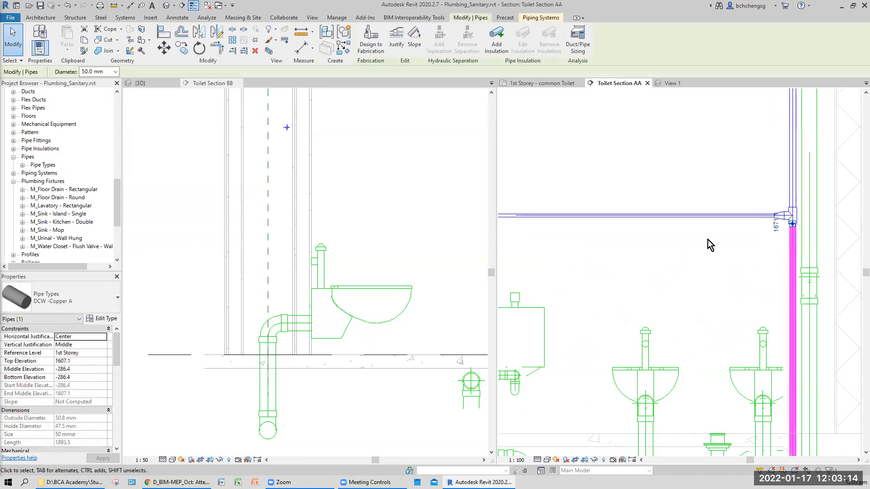
pyautogui.click(702, 215)
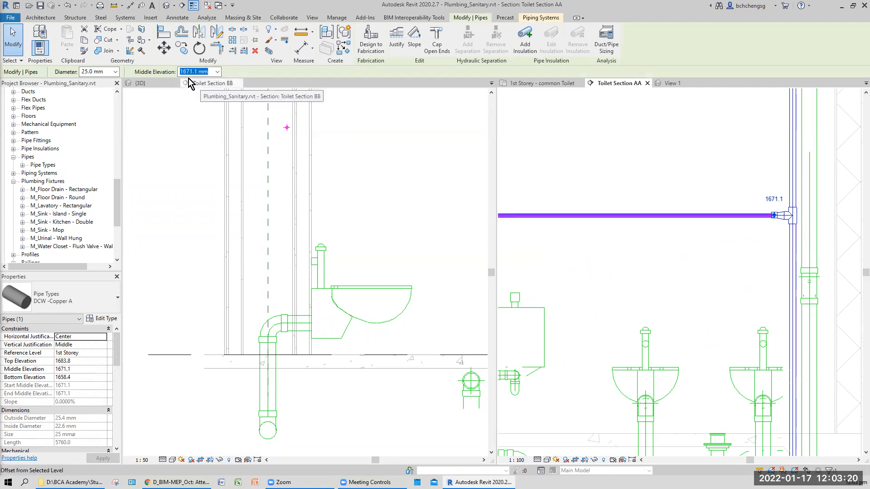
pyautogui.click(218, 72)
pyautogui.click(219, 74)
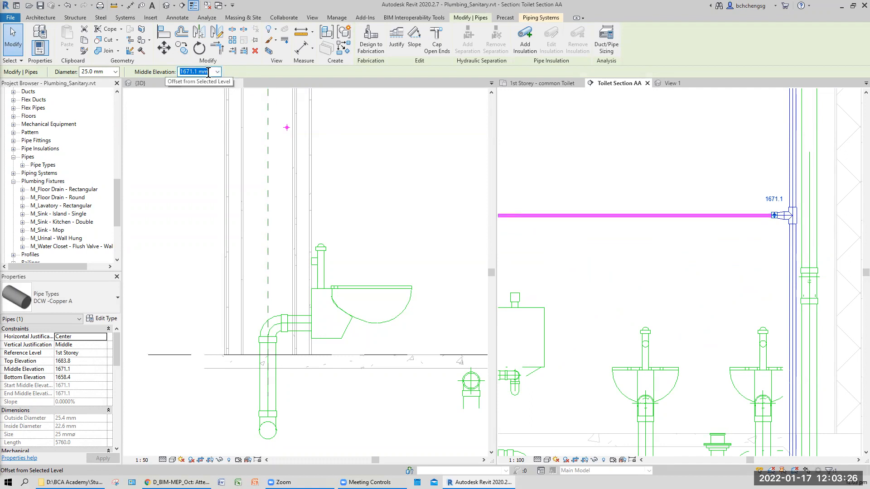
pyautogui.write('16')
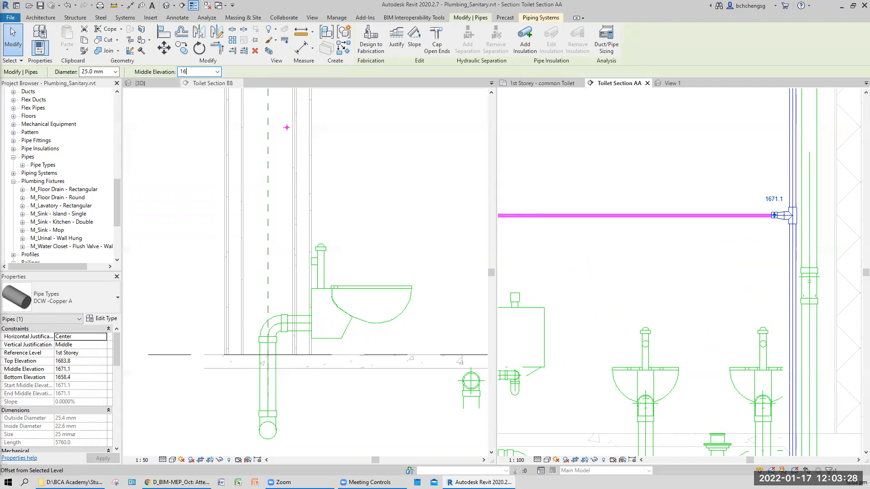
pyautogui.write('00')
pyautogui.press('Return')
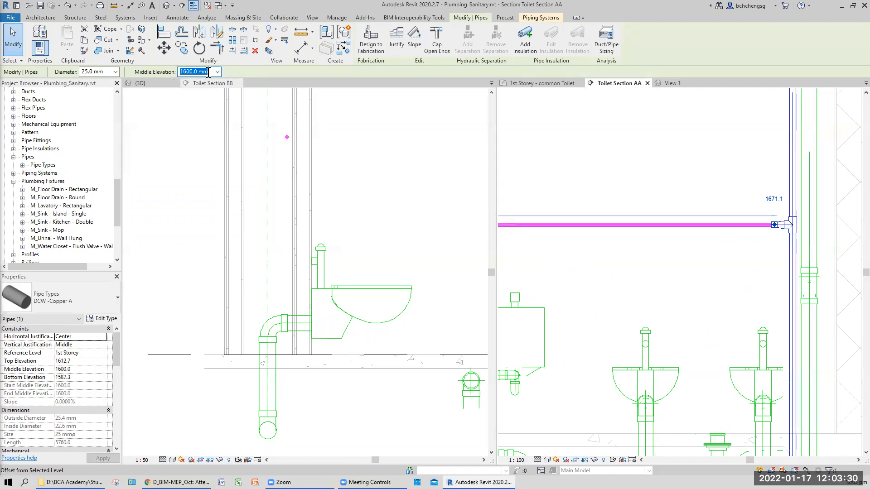
pyautogui.click(568, 252)
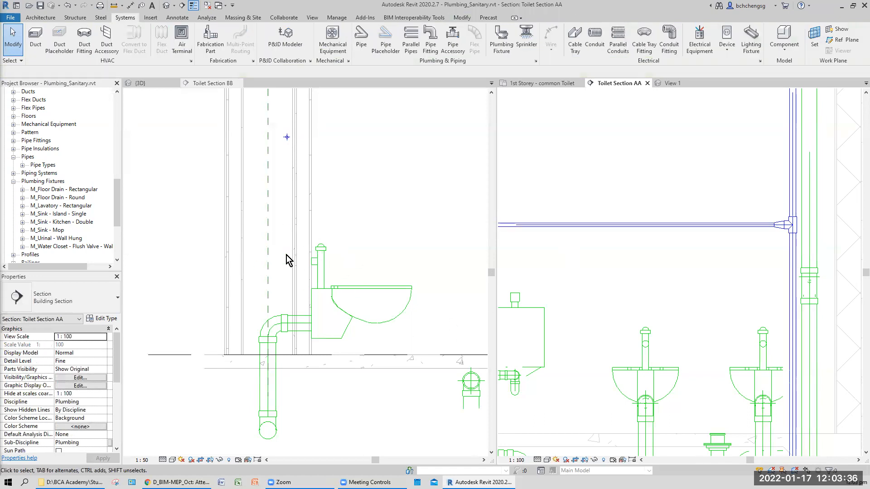
# In Toilet Section BB, begin a pipe from the water closet's supply connector
pyautogui.click(341, 262)
pyautogui.scroll(3, 335, 262)
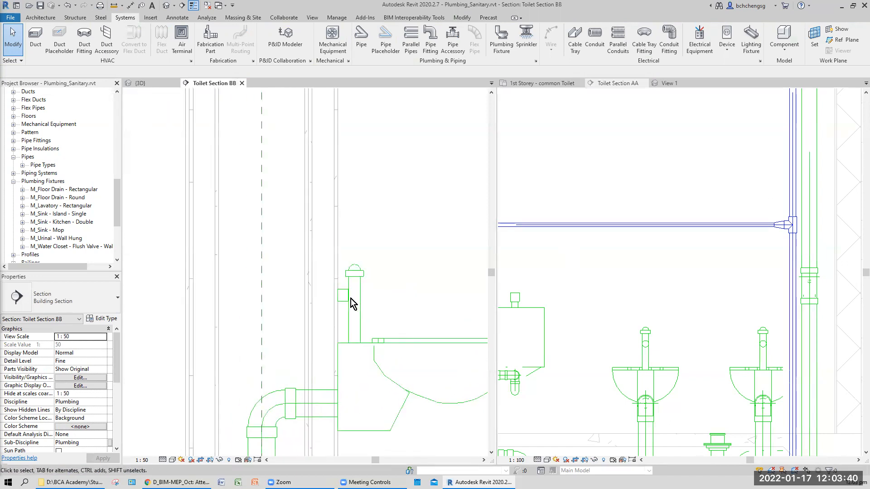
pyautogui.click(400, 299)
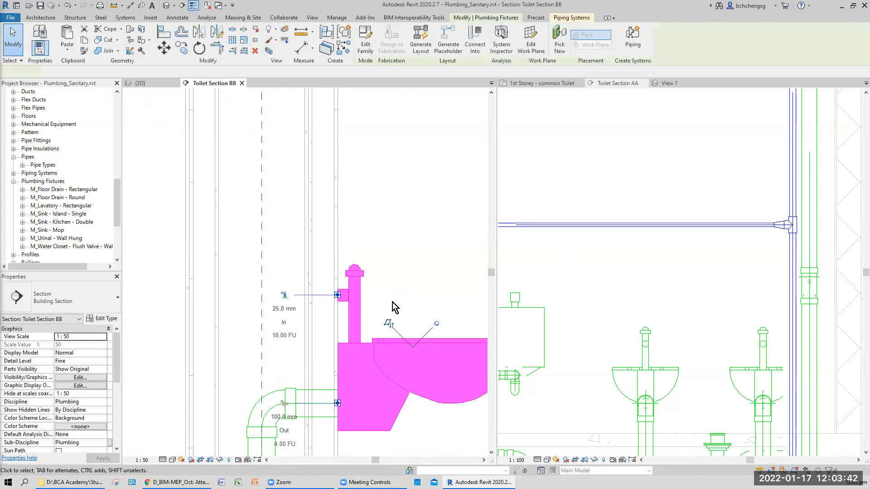
pyautogui.rightClick(339, 299)
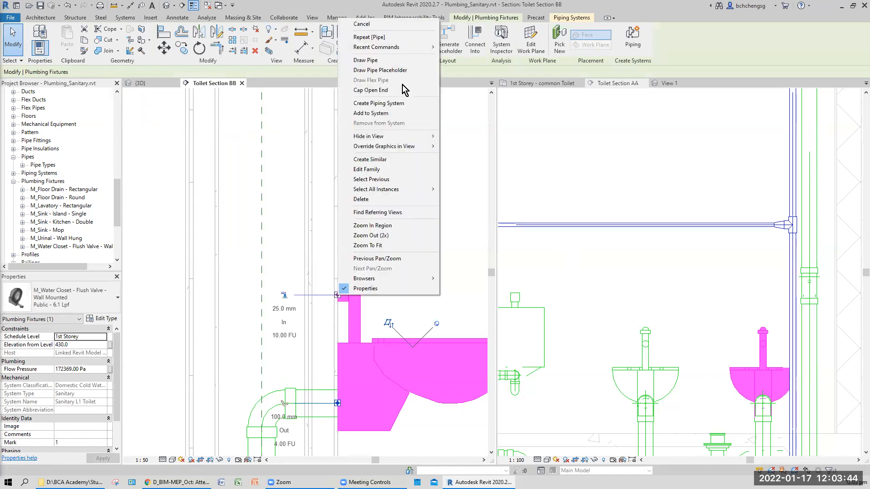
pyautogui.click(375, 61)
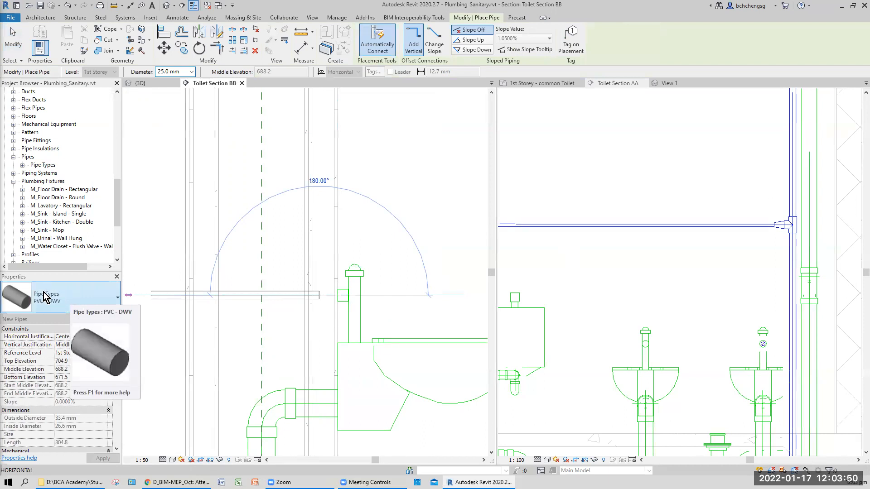
# Draw a short horizontal DCW -Copper A stub out from the water closet's inlet
pyautogui.click(63, 295)
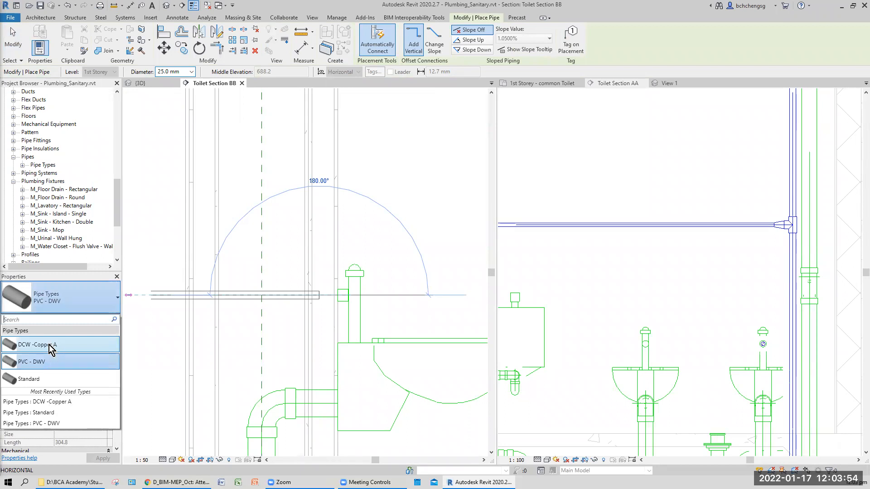
pyautogui.click(50, 347)
pyautogui.scroll(2, 289, 290)
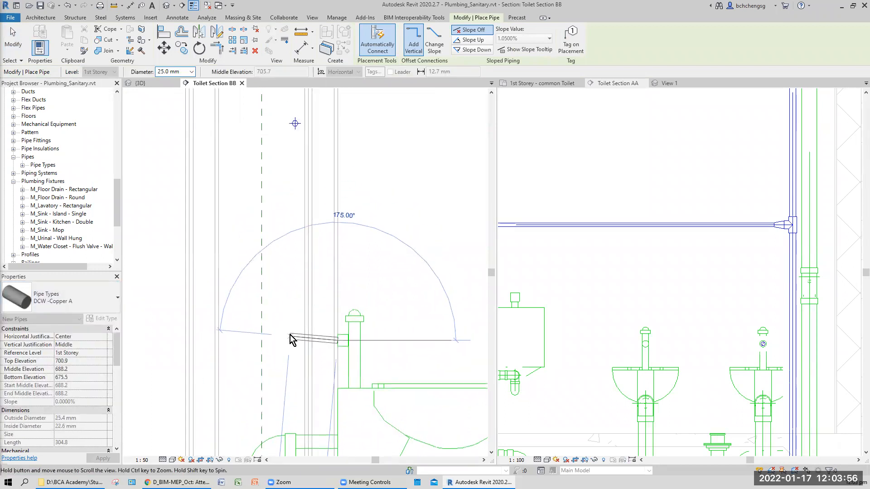
pyautogui.scroll(-3, 292, 340)
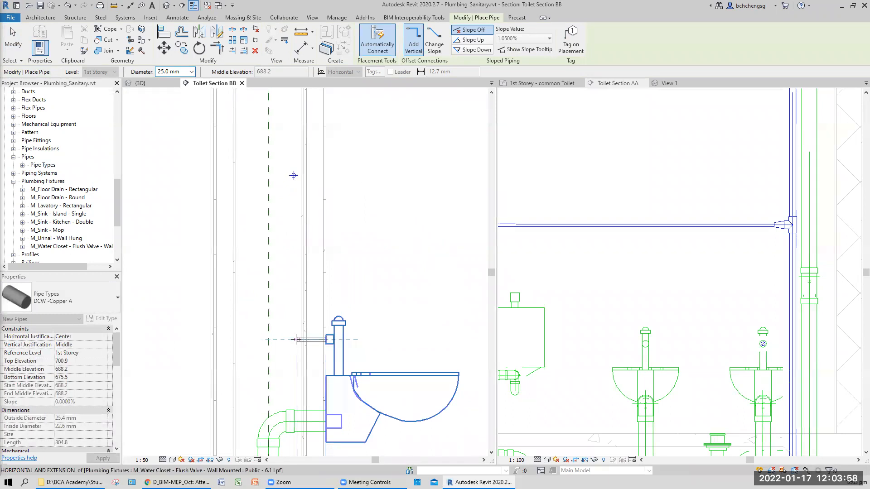
pyautogui.click(289, 340)
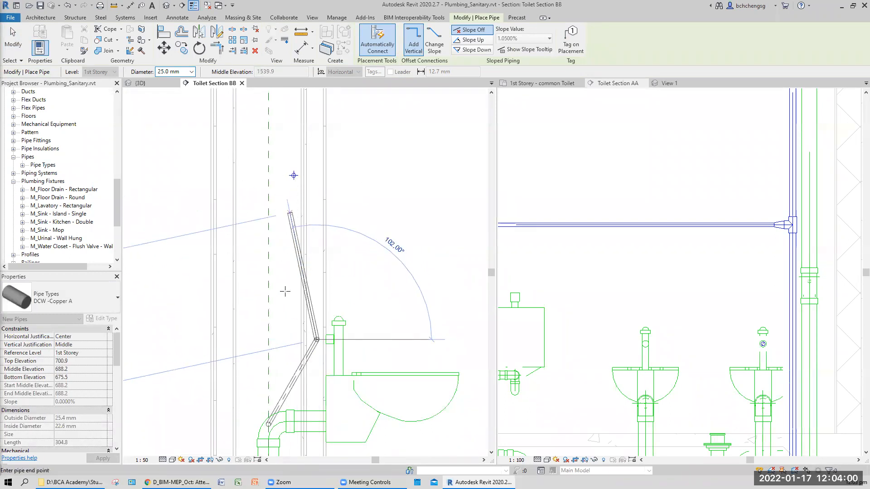
pyautogui.click(286, 341)
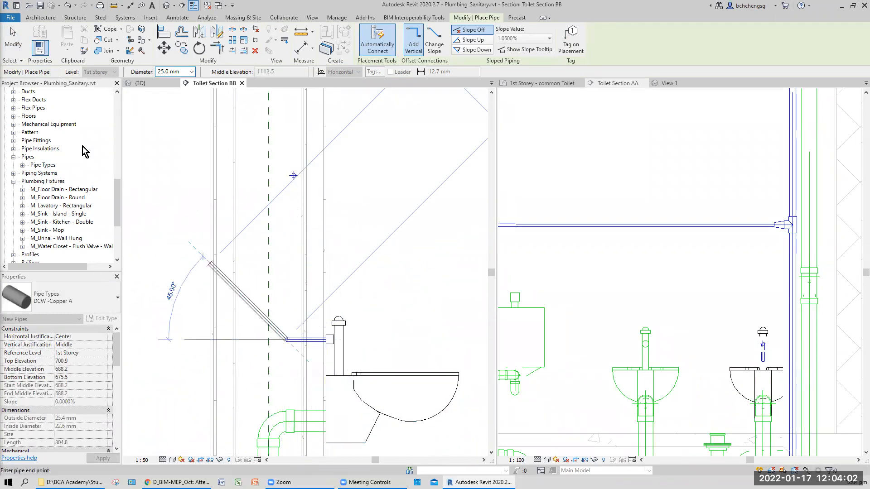
pyautogui.click(12, 41)
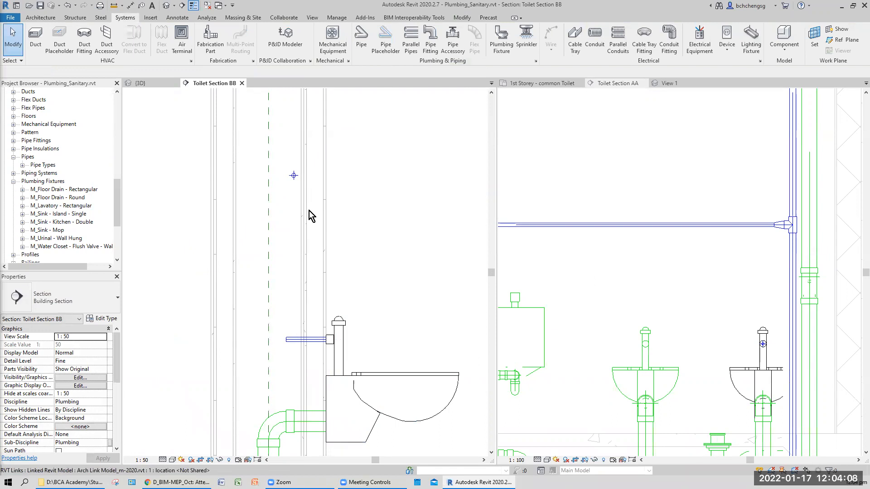
# Test-start a pipe from the 1600-elevation pipe endpoint with PI, then abandon it
pyautogui.scroll(3, 341, 247)
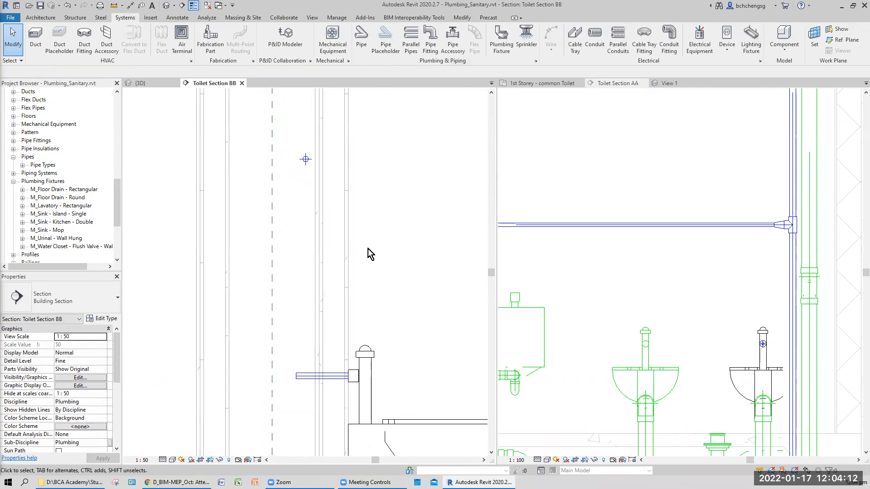
pyautogui.press('a')
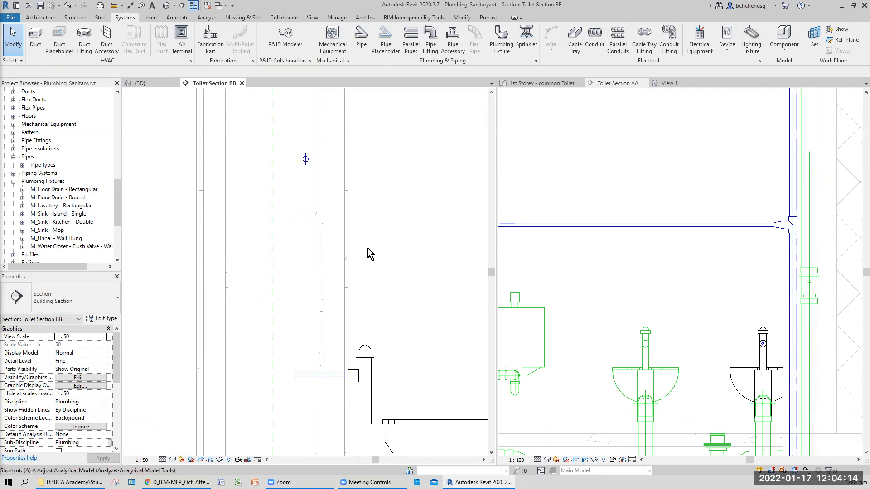
pyautogui.press('p')
pyautogui.press('i')
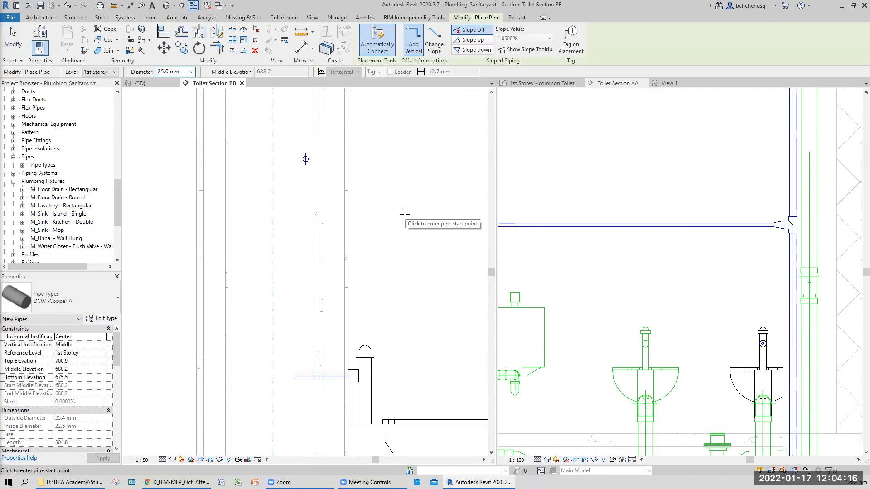
pyautogui.scroll(1, 306, 156)
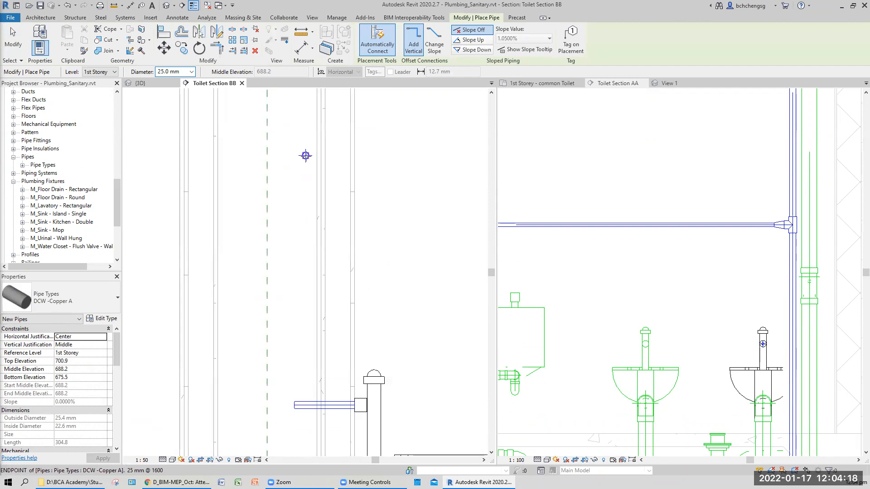
pyautogui.scroll(2, 306, 156)
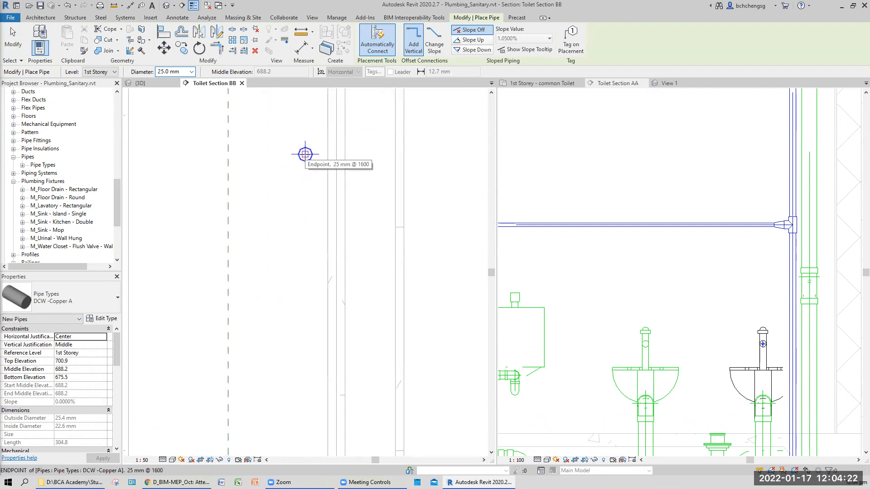
pyautogui.click(305, 155)
pyautogui.scroll(-1, 272, 218)
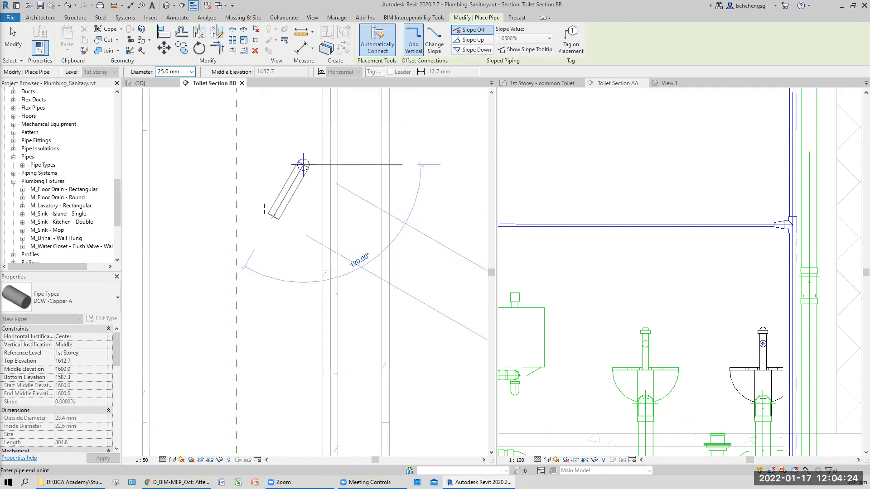
pyautogui.click(15, 47)
pyautogui.scroll(1, 291, 233)
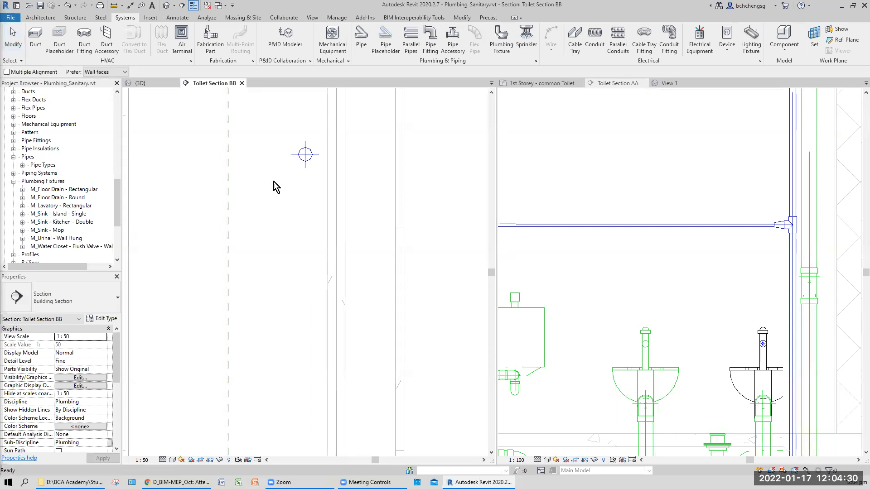
# Re-enter and cancel pipe drawing, then start the Align tool with AL
pyautogui.press('p')
pyautogui.press('i')
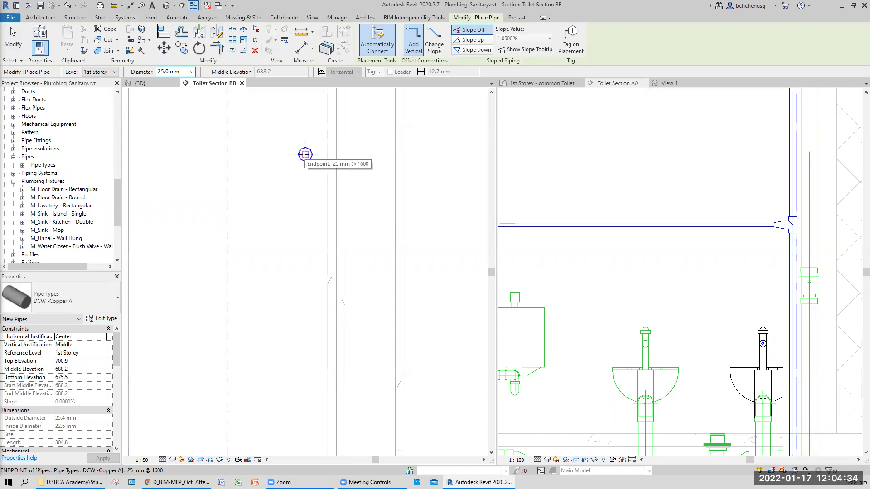
pyautogui.press('Escape')
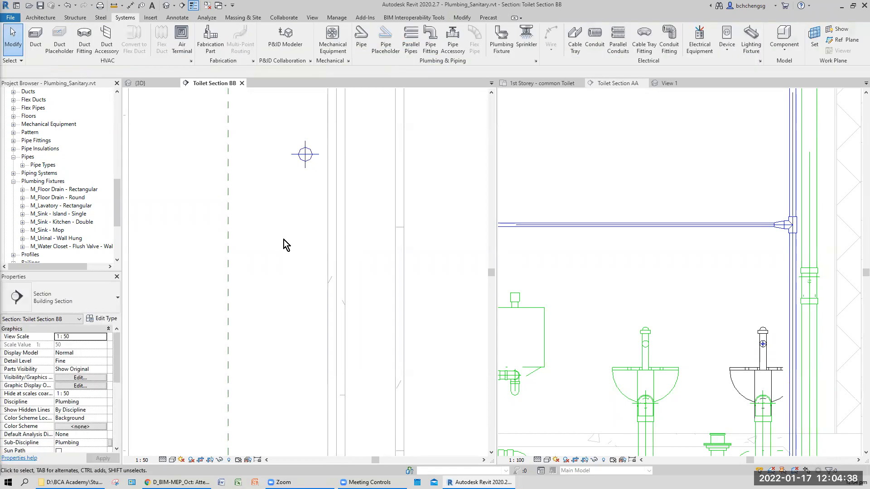
pyautogui.press('a')
pyautogui.press('l')
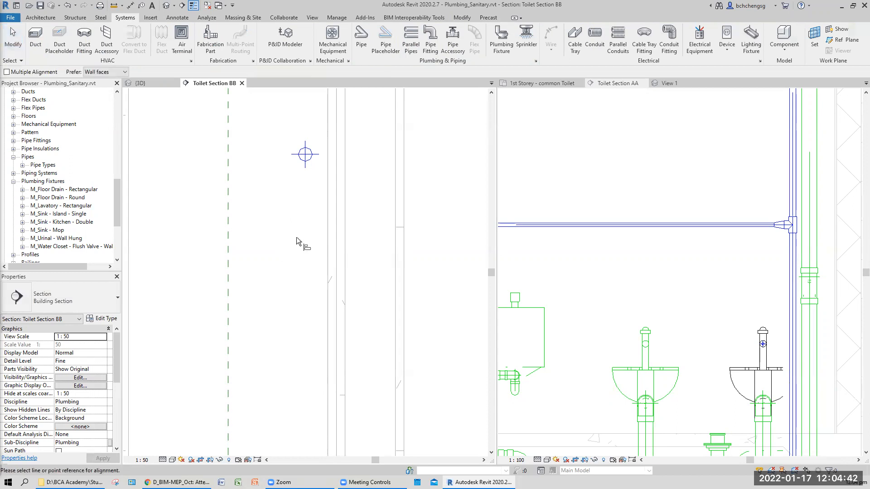
# Align the water closet stub's end beneath the 1600 pipe end, then select the stub
pyautogui.click(305, 155)
pyautogui.scroll(-2, 294, 255)
pyautogui.moveTo(299, 282); pyautogui.dragTo(313, 186, button='middle')
pyautogui.scroll(1, 297, 379)
pyautogui.moveTo(308, 387); pyautogui.dragTo(313, 473, button='middle')
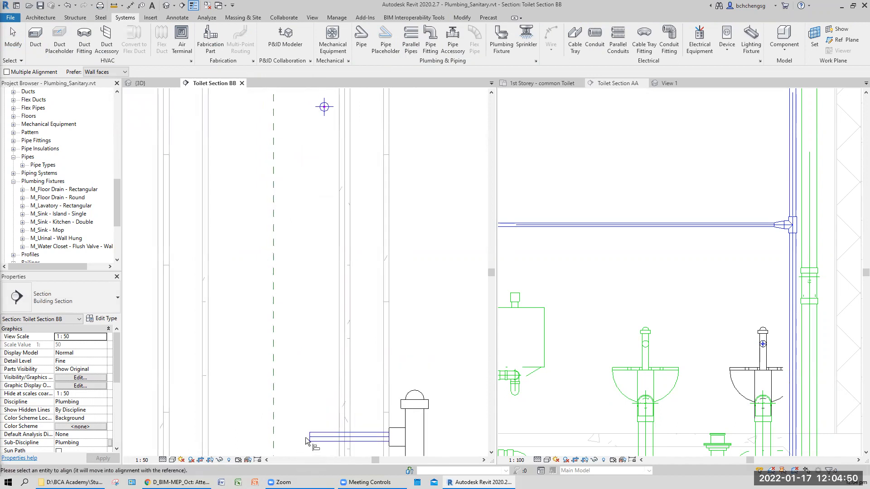
pyautogui.click(307, 439)
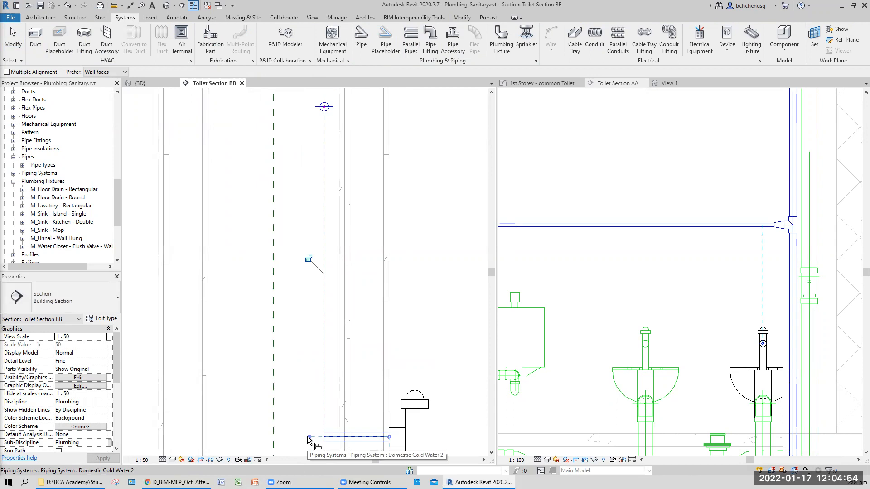
pyautogui.press('Escape')
pyautogui.press('Escape')
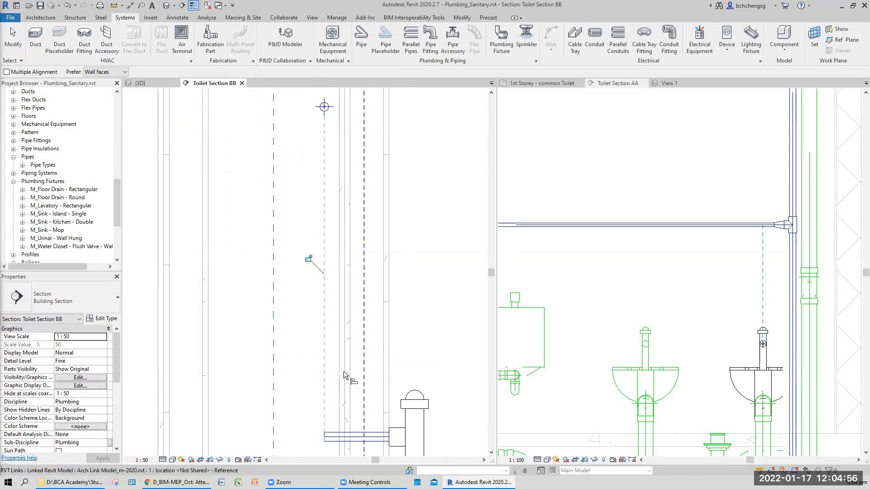
pyautogui.click(324, 438)
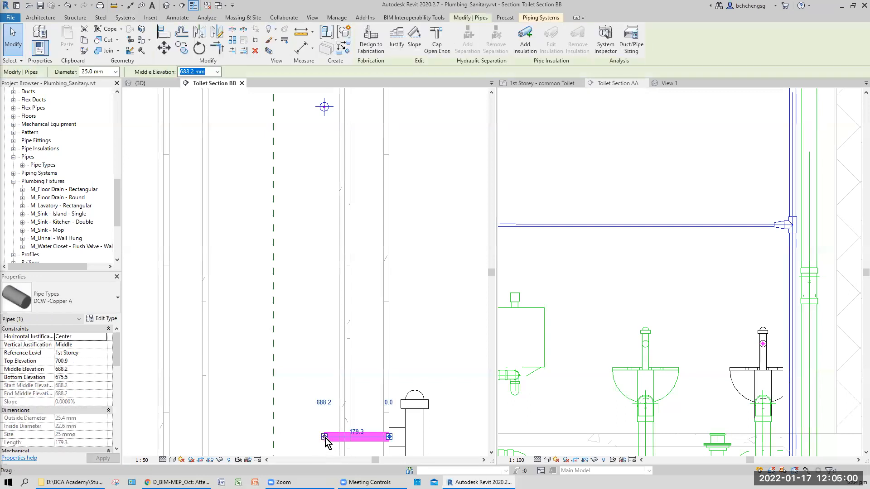
# Draw a vertical 25 mm DCW -Copper A riser from the stub up to the 1600 mm branch
pyautogui.rightClick(324, 437)
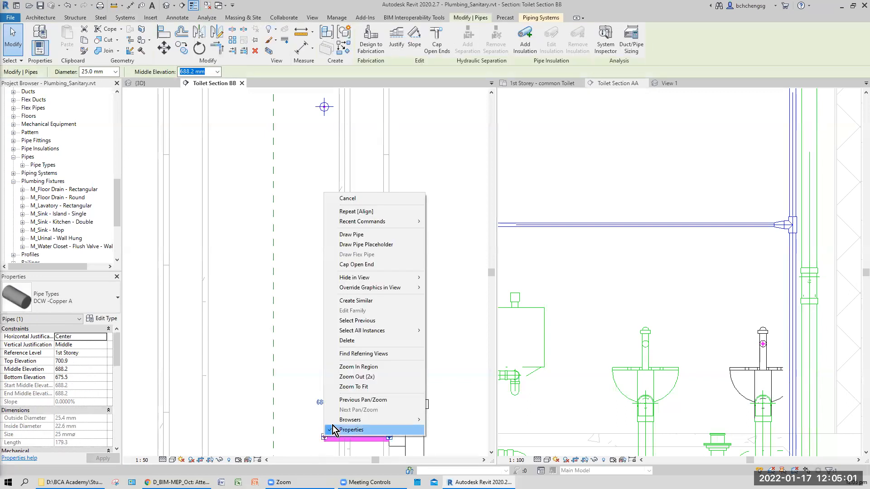
pyautogui.click(358, 235)
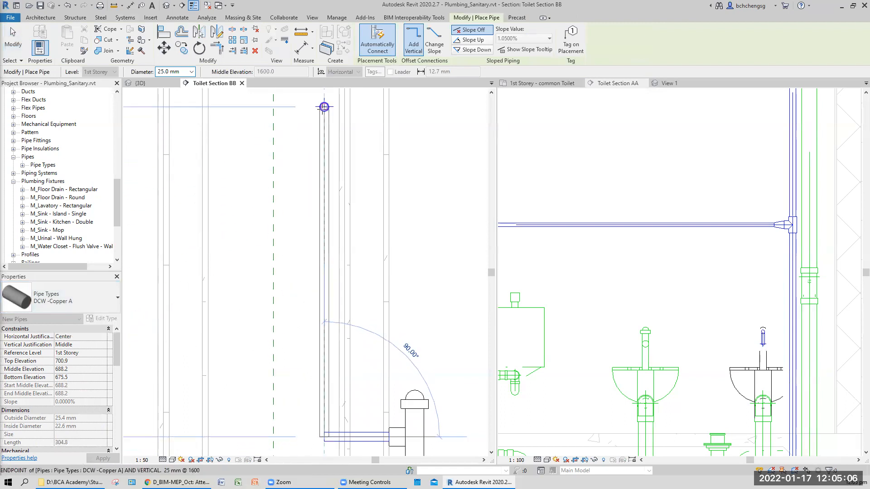
pyautogui.click(324, 107)
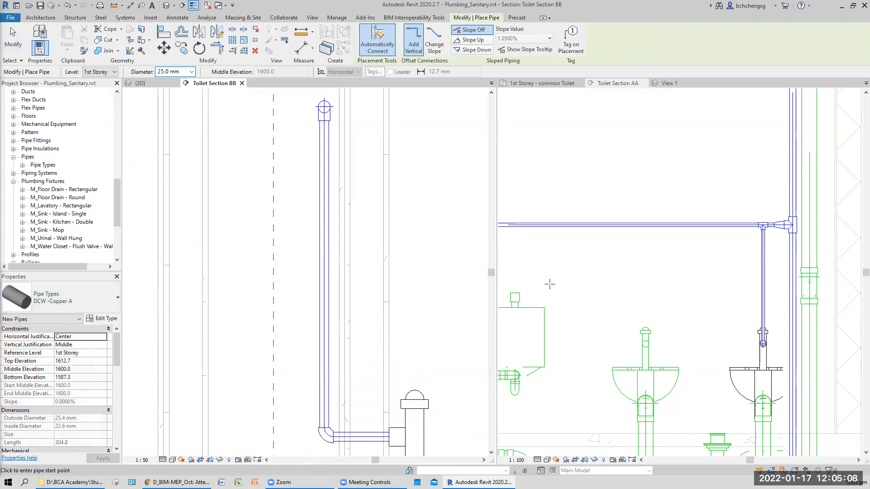
pyautogui.click(14, 45)
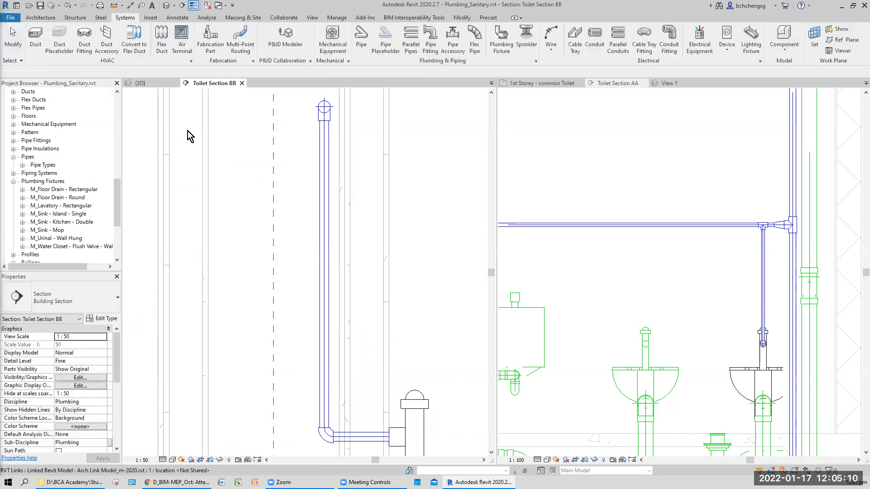
# In the {3D} view, orbit and zoom onto the water closet's new copper supply riser
pyautogui.click(141, 84)
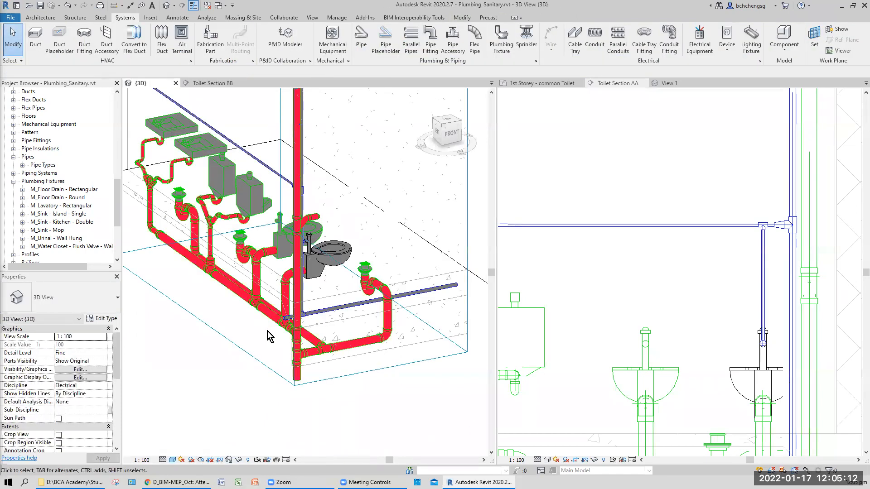
pyautogui.keyDown('shift'); pyautogui.moveTo(267, 330); pyautogui.dragTo(268, 259, button='middle'); pyautogui.keyUp('shift')
pyautogui.scroll(5, 268, 259)
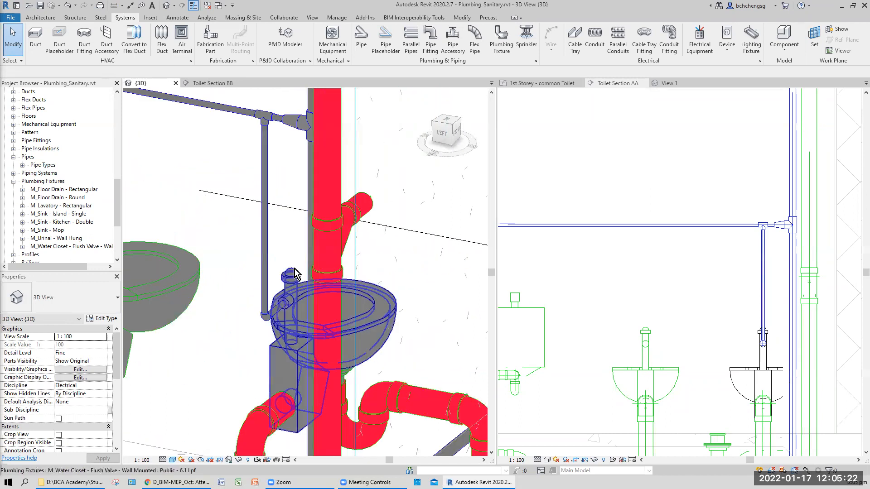
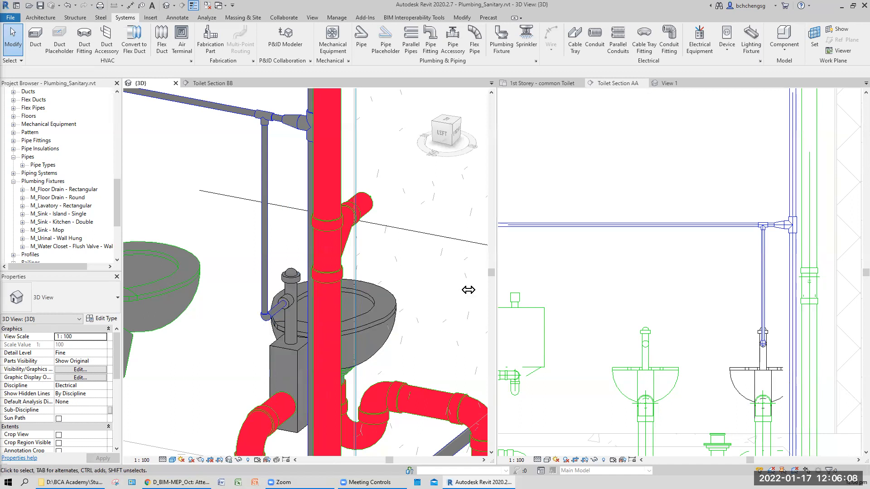
# Close all inactive views, discarding the unsaved M_Urinal - Wall Hung family changes
pyautogui.click(556, 85)
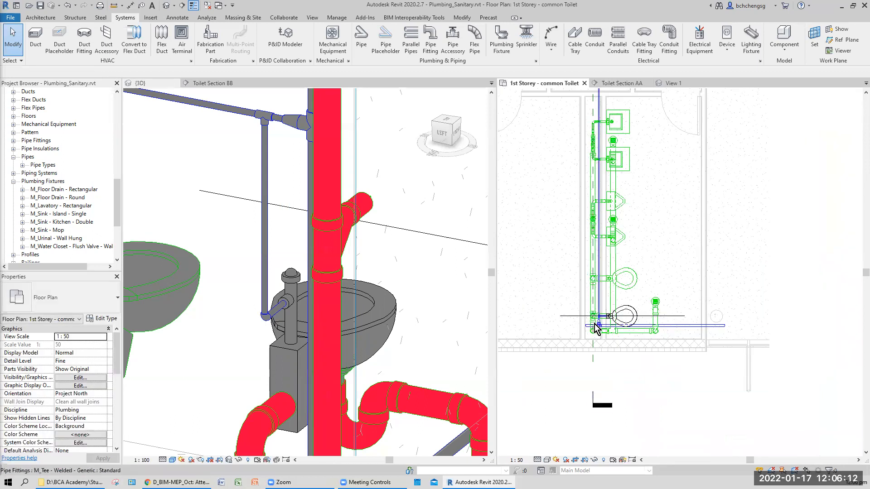
pyautogui.scroll(5, 593, 319)
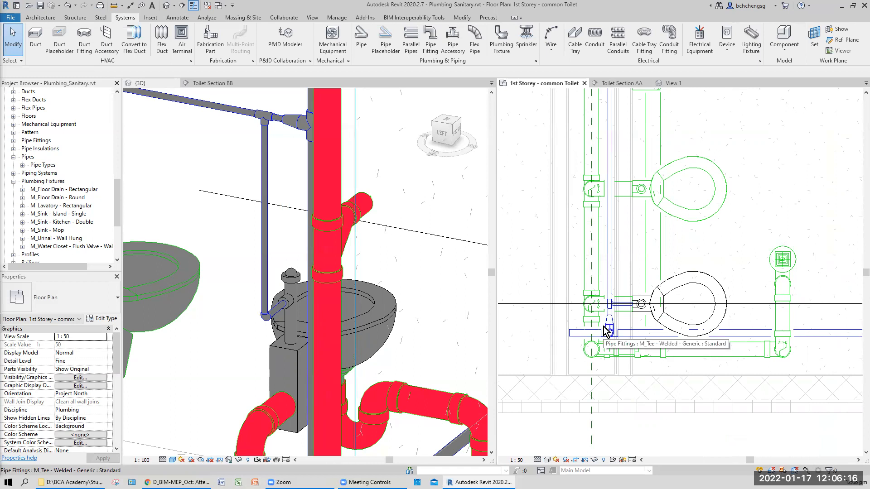
pyautogui.click(707, 84)
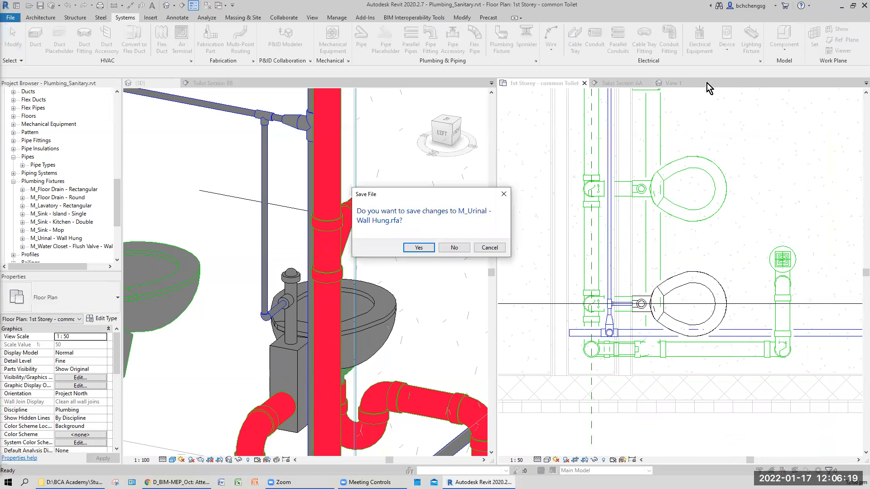
pyautogui.click(455, 248)
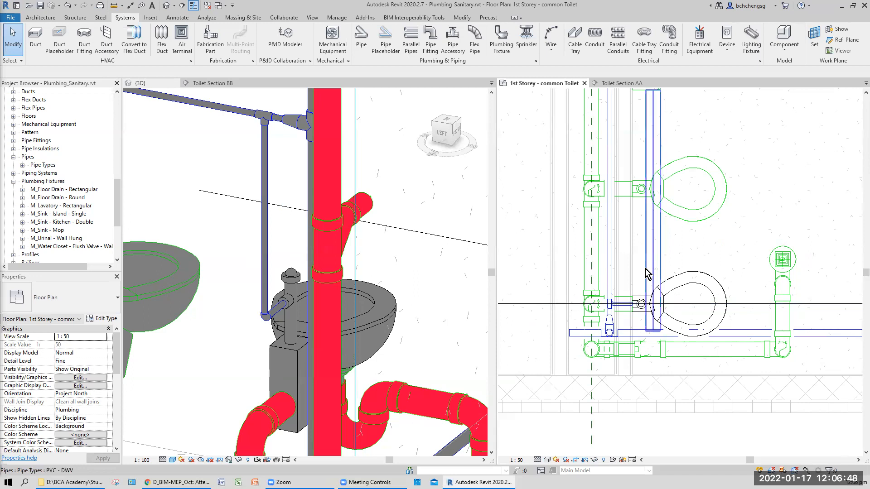
# Pan the 3D view, then select the left water closet in Toilet Section AA
pyautogui.click(421, 264)
pyautogui.scroll(-4, 369, 262)
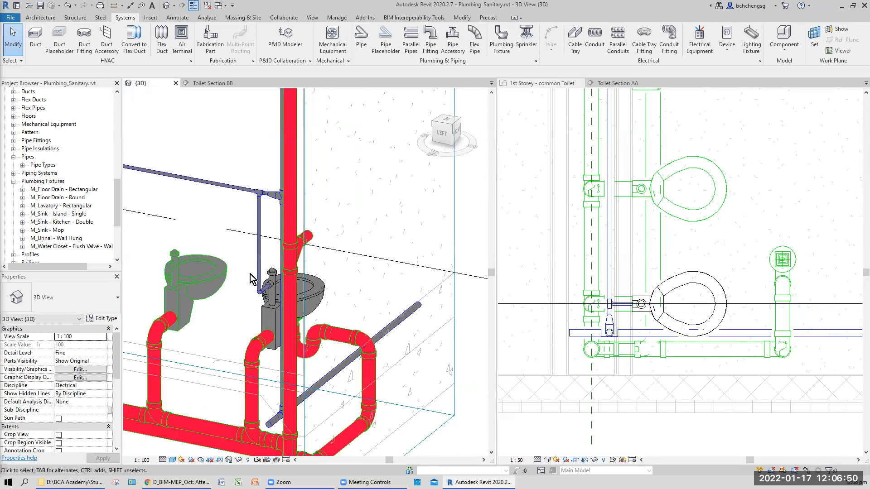
pyautogui.moveTo(250, 274); pyautogui.dragTo(324, 283, button='middle')
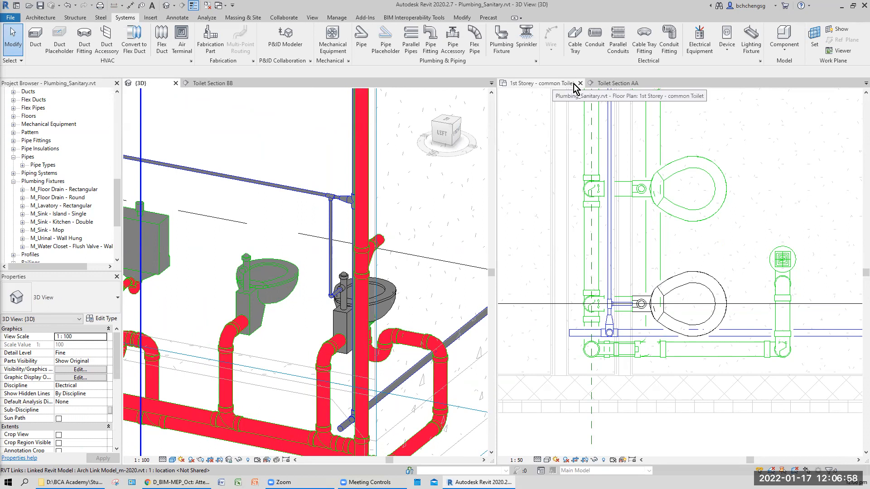
pyautogui.click(600, 84)
pyautogui.scroll(-1, 682, 295)
pyautogui.moveTo(682, 295); pyautogui.dragTo(645, 283, button='middle')
pyautogui.click(679, 319)
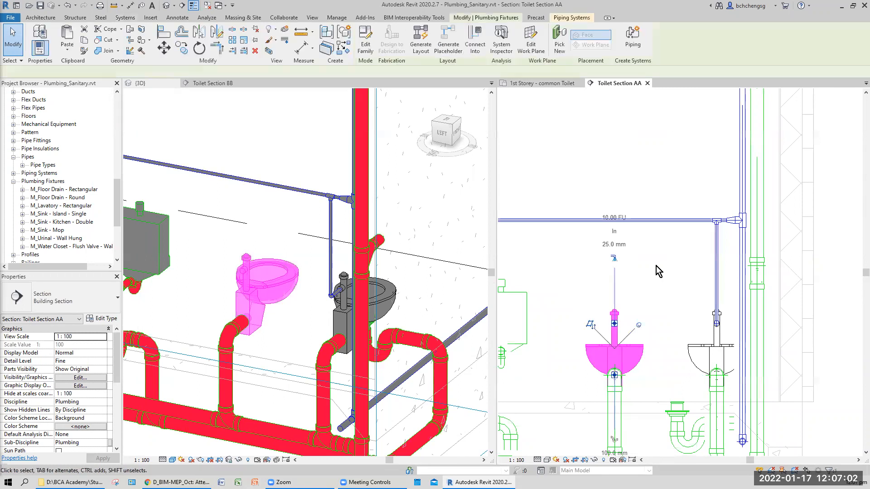
# Connect the left water closet into the overhead DCW pipe and inspect the new branch in 3D
pyautogui.click(475, 48)
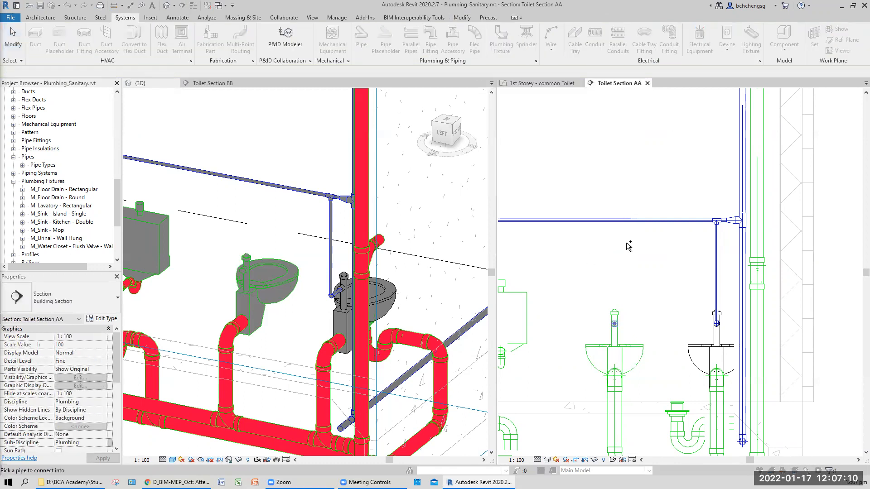
pyautogui.click(618, 222)
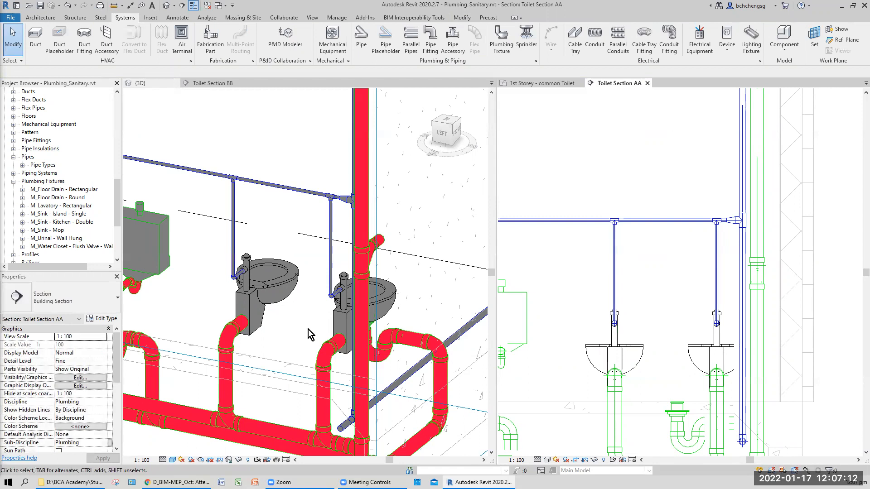
pyautogui.scroll(5, 243, 288)
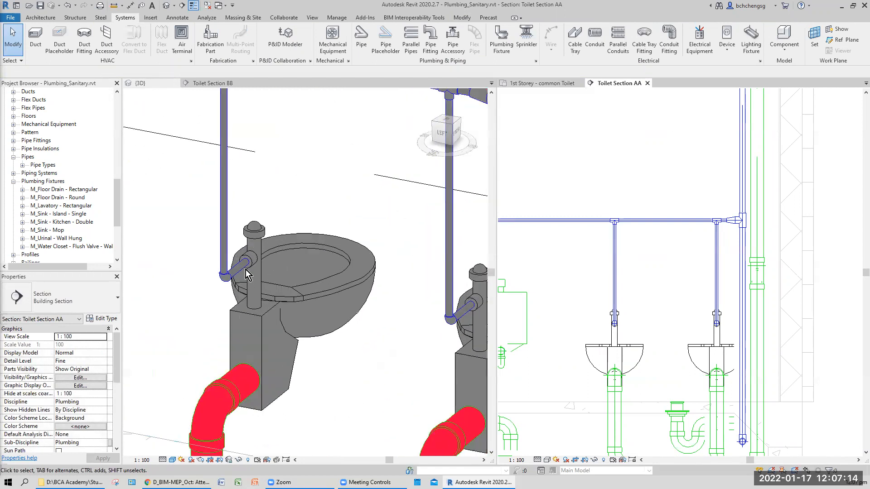
pyautogui.click(307, 345)
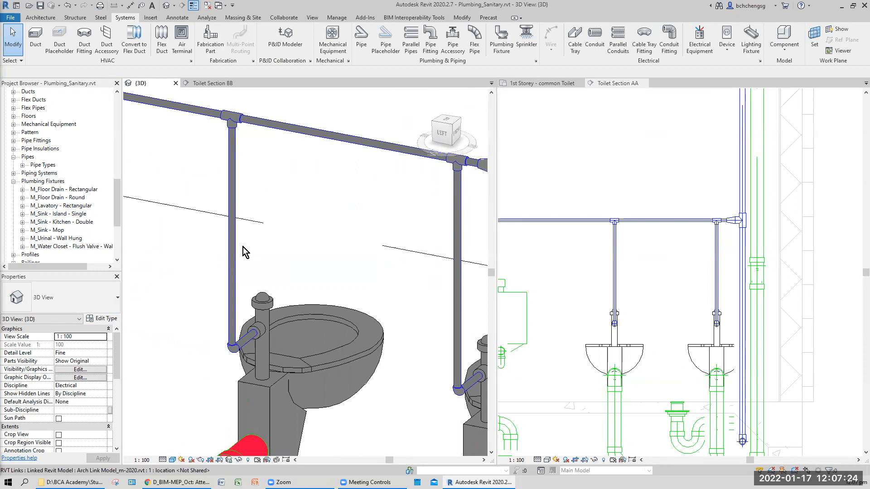
pyautogui.click(295, 225)
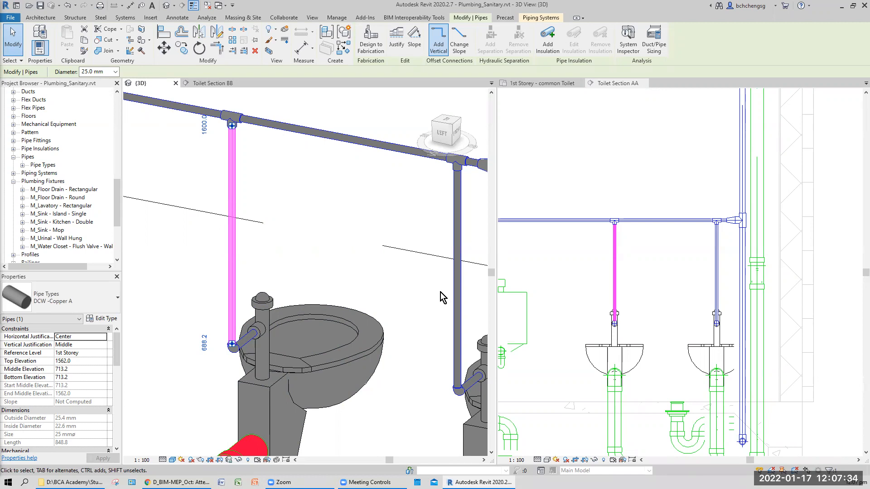
pyautogui.click(349, 214)
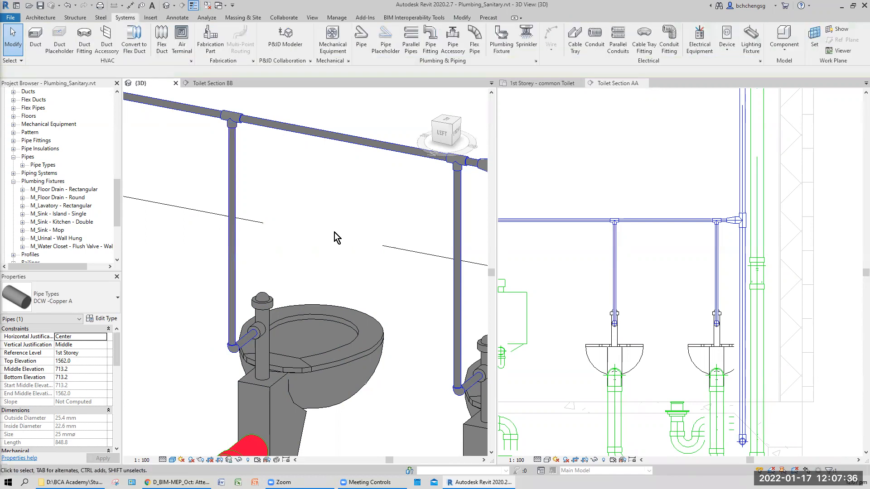
pyautogui.moveTo(324, 274); pyautogui.dragTo(393, 259, button='middle')
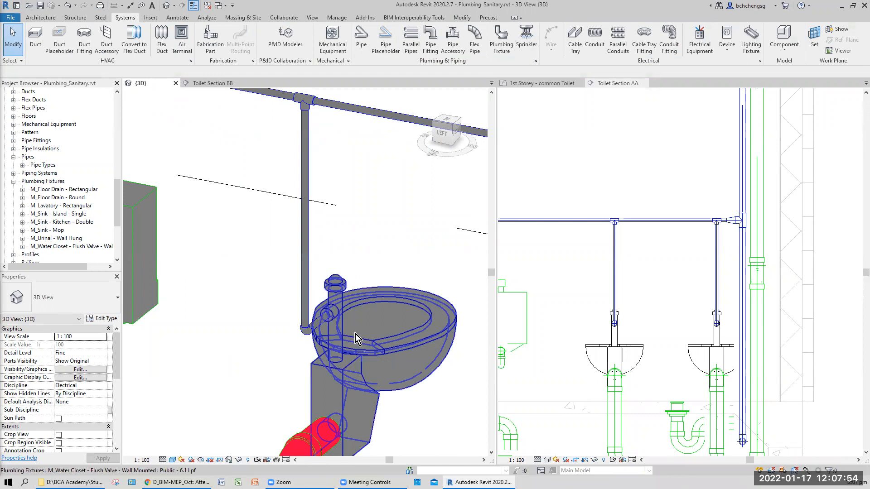
# Pan the 3D view to the urinal and bring the urinals into view in the floor plan
pyautogui.click(553, 284)
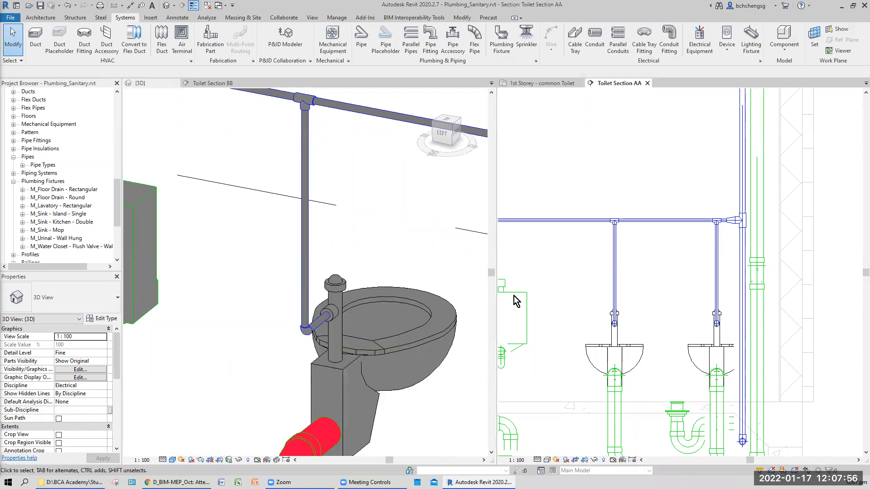
pyautogui.click(227, 303)
pyautogui.scroll(-1, 226, 303)
pyautogui.moveTo(264, 361); pyautogui.dragTo(285, 359, button='middle')
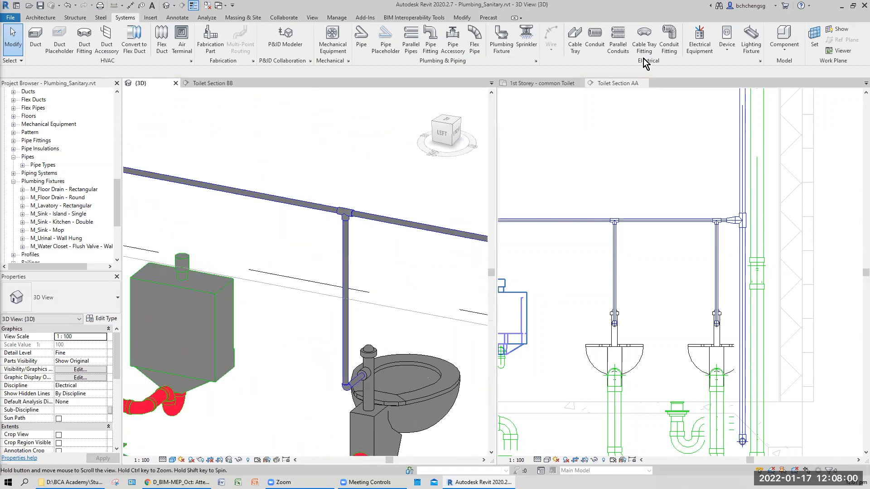
pyautogui.click(540, 84)
pyautogui.click(666, 267)
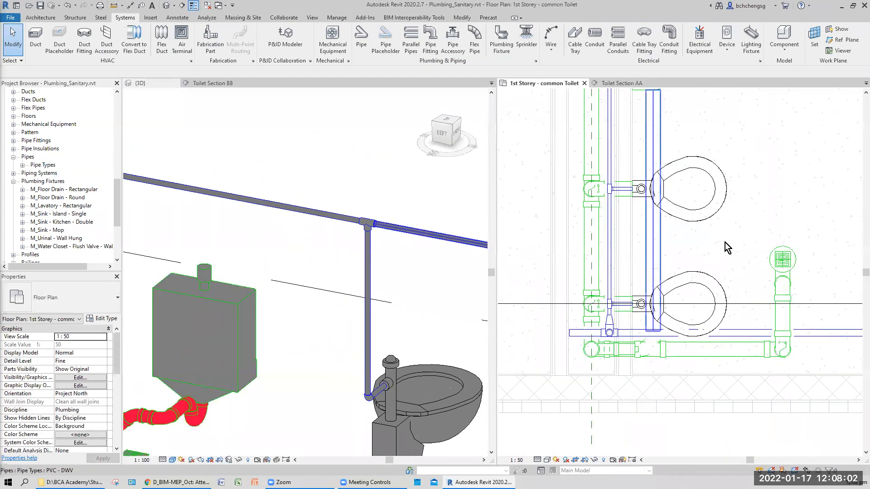
pyautogui.scroll(-2, 725, 243)
pyautogui.moveTo(641, 217); pyautogui.dragTo(640, 233, button='middle')
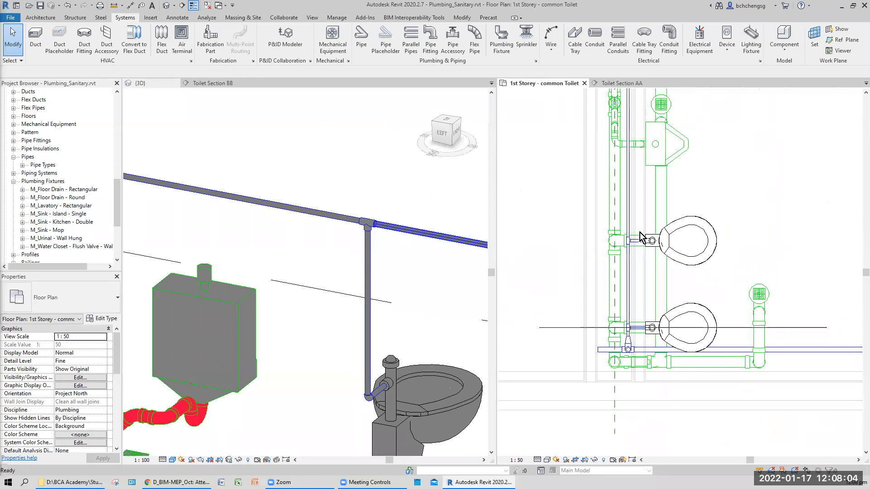
# Align the section line to the urinal centre with AL, then open Toilet Section BB
pyautogui.press('a')
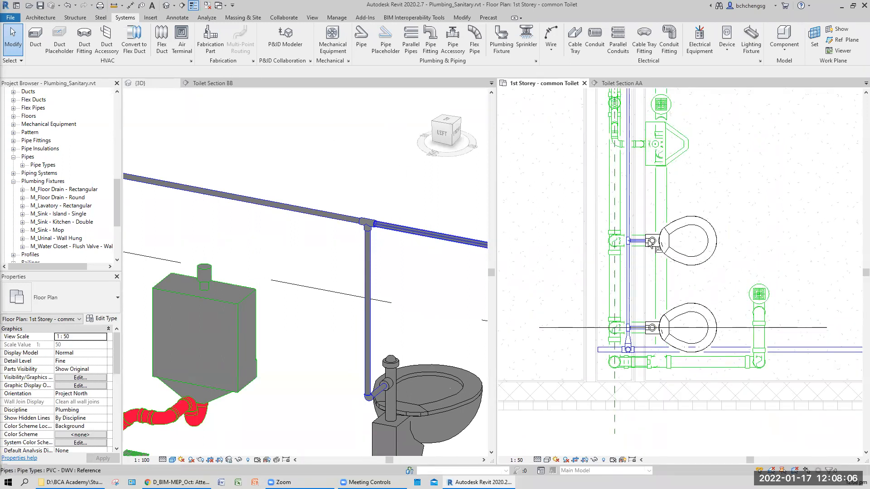
pyautogui.press('l')
pyautogui.moveTo(706, 192); pyautogui.dragTo(667, 183, button='middle')
pyautogui.click(668, 180)
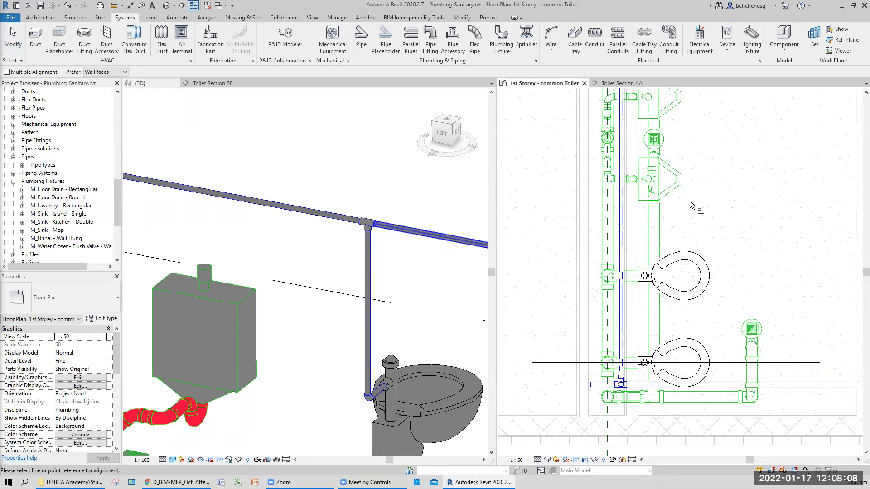
pyautogui.click(713, 362)
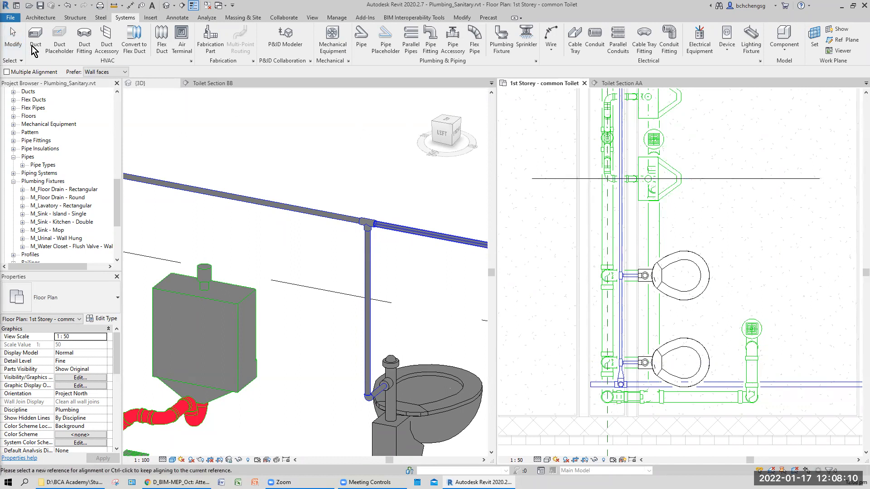
pyautogui.press('Escape')
pyautogui.press('Escape')
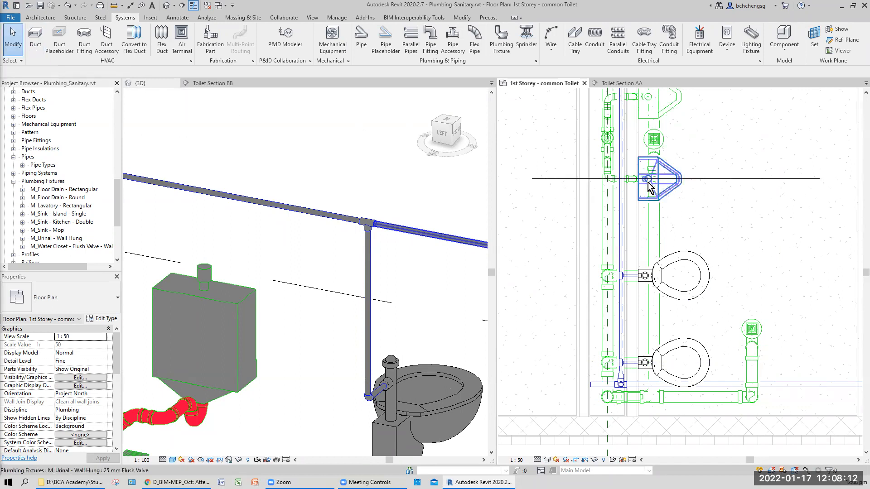
pyautogui.click(189, 86)
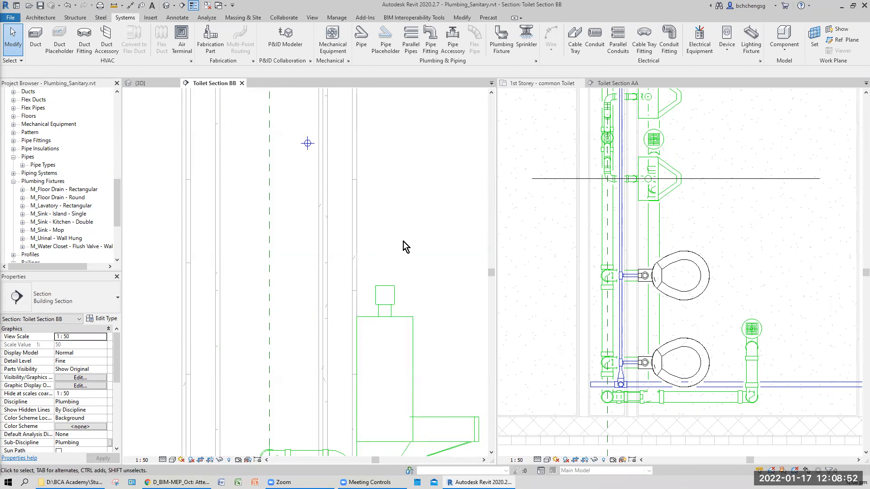
# Set a pipe from the urinal connector to DCW -Copper A, cancel it, and restart the Pipe tool
pyautogui.click(391, 286)
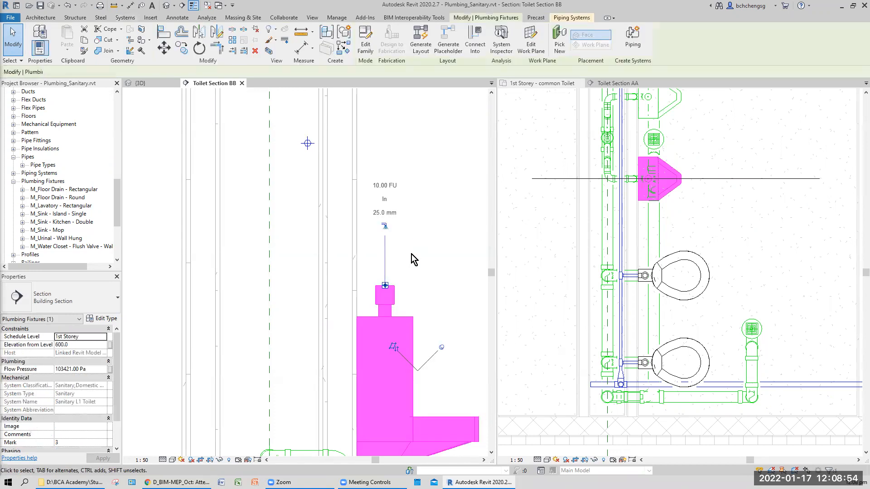
pyautogui.rightClick(385, 287)
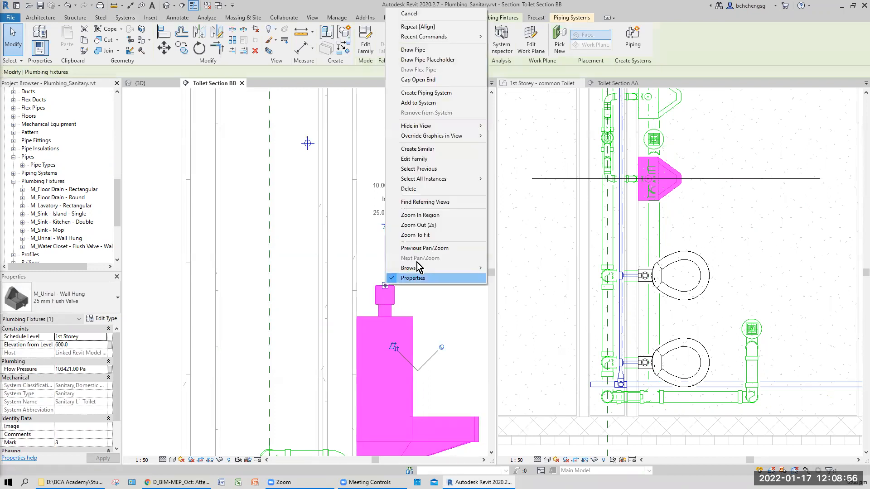
pyautogui.click(411, 50)
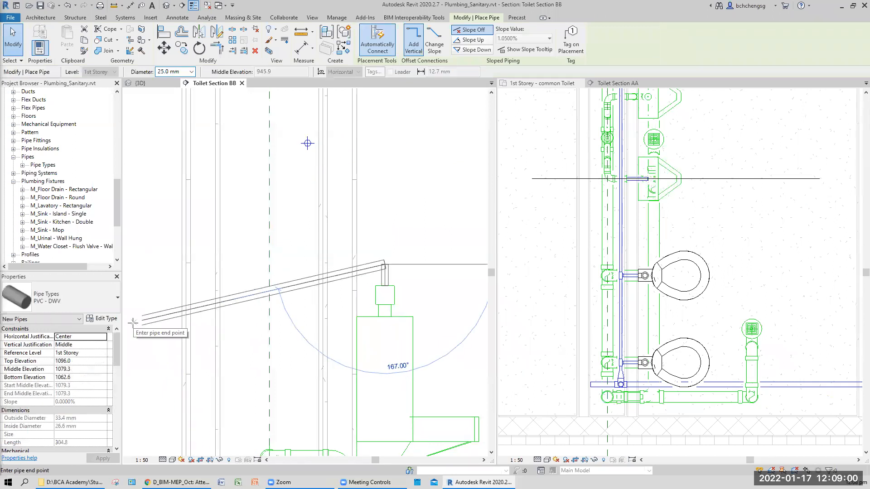
pyautogui.click(87, 303)
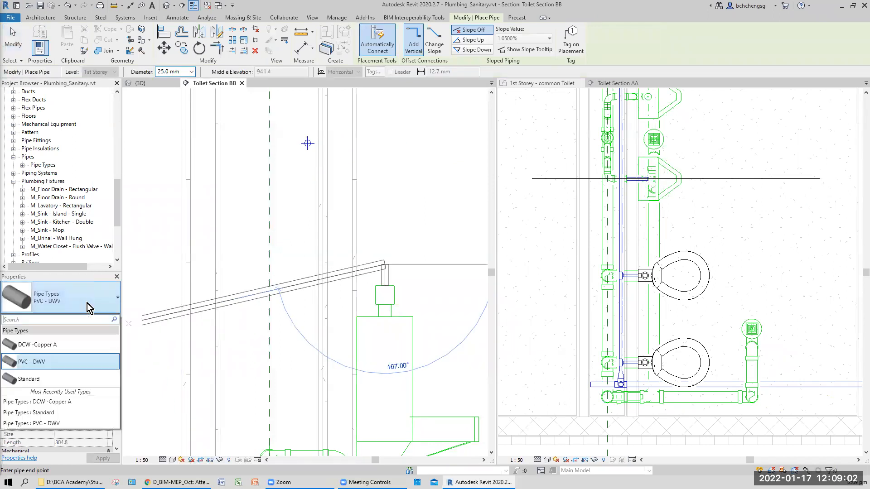
pyautogui.click(36, 344)
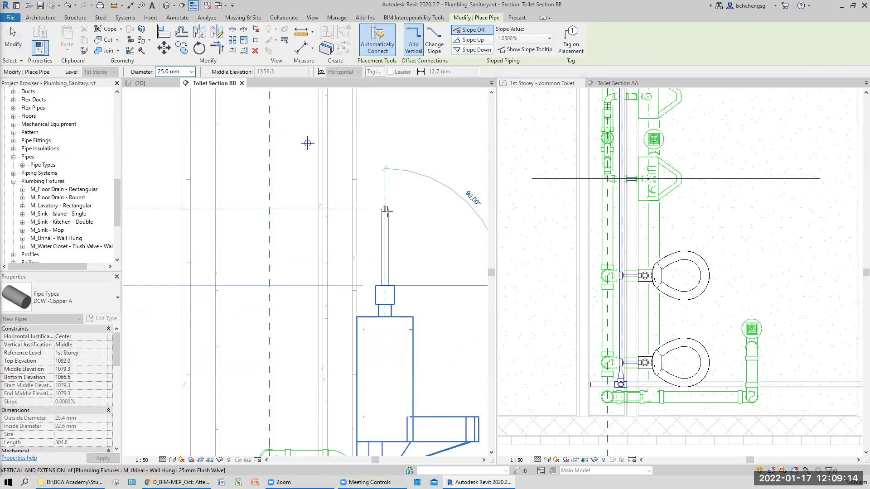
pyautogui.click(14, 47)
pyautogui.click(363, 48)
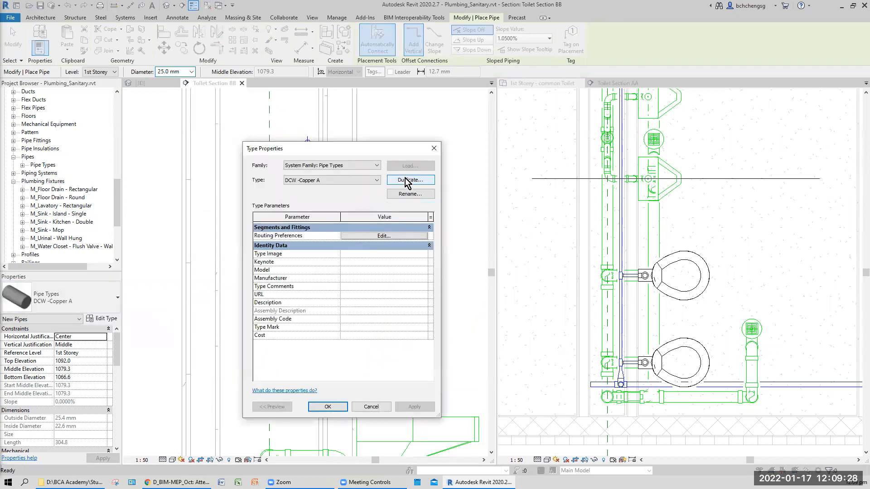
# Duplicate the DCW -Copper A pipe type as DCW - Stainless Steel
pyautogui.click(410, 180)
pyautogui.moveTo(380, 251); pyautogui.dragTo(430, 251)
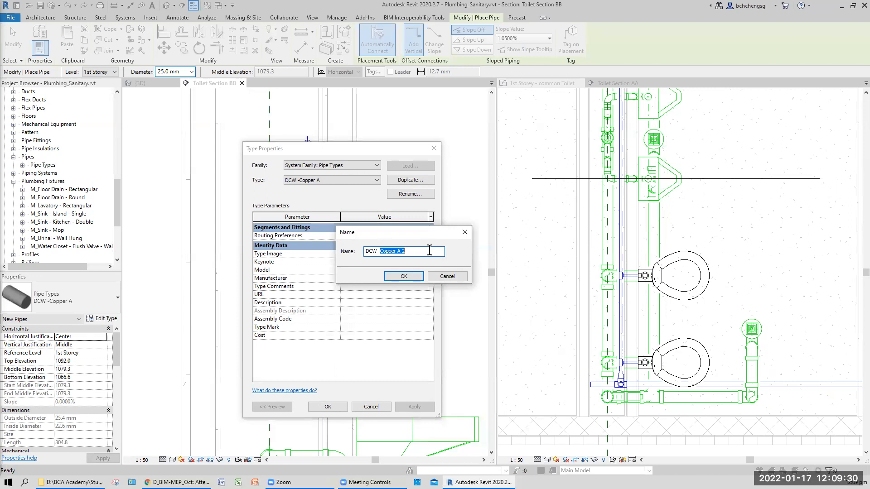
pyautogui.write('Stainless Stee')
pyautogui.click(406, 277)
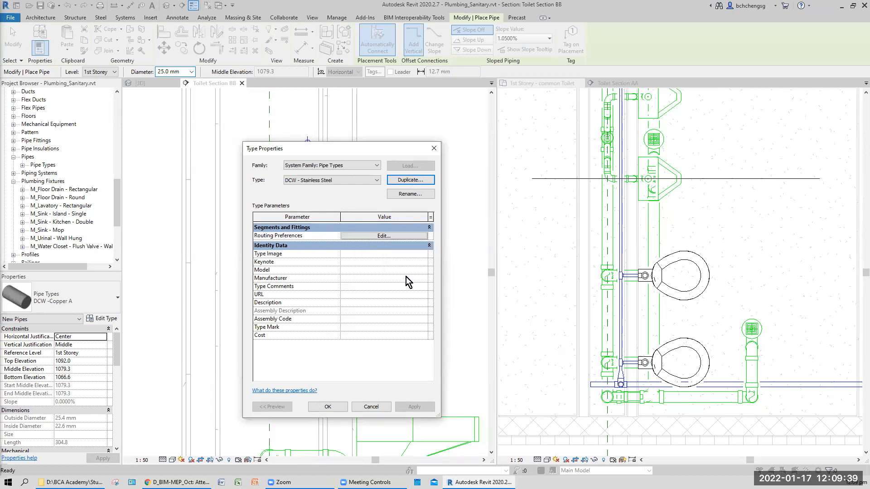
# Set its routing preference pipe segment to Stainless Steel - 10S and apply the changes
pyautogui.click(379, 235)
pyautogui.click(542, 217)
pyautogui.moveTo(570, 240); pyautogui.dragTo(573, 260)
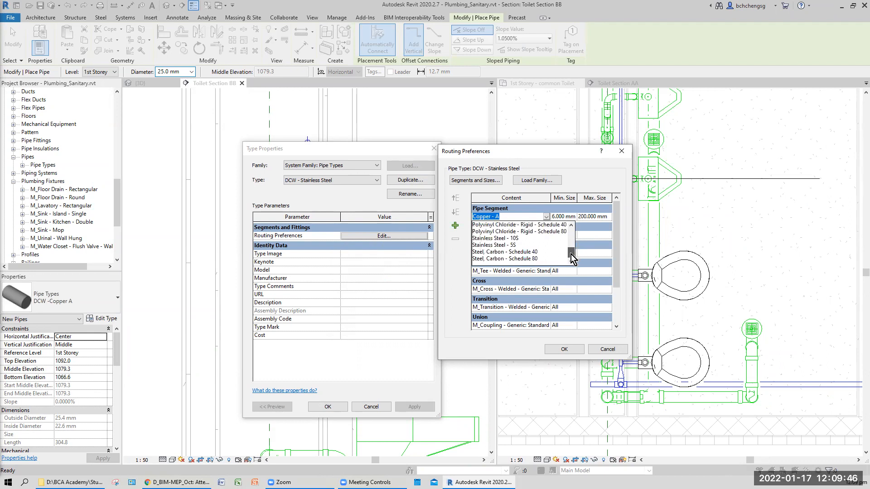
pyautogui.click(495, 238)
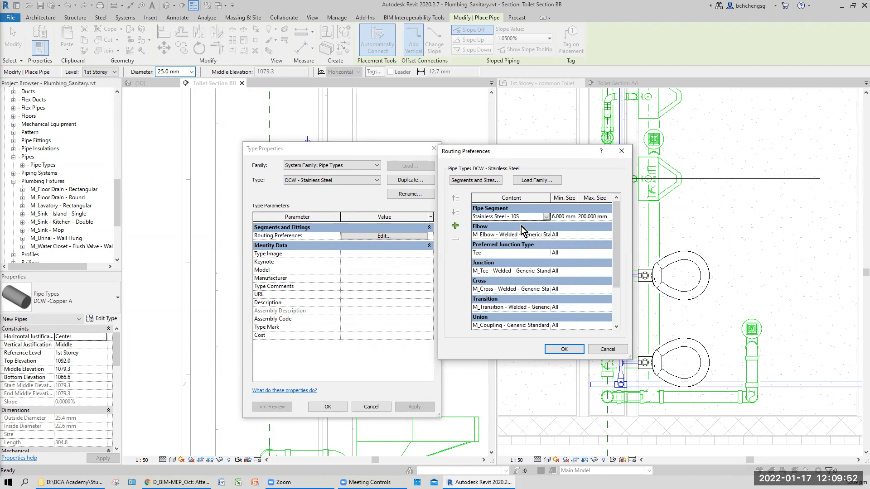
pyautogui.click(566, 349)
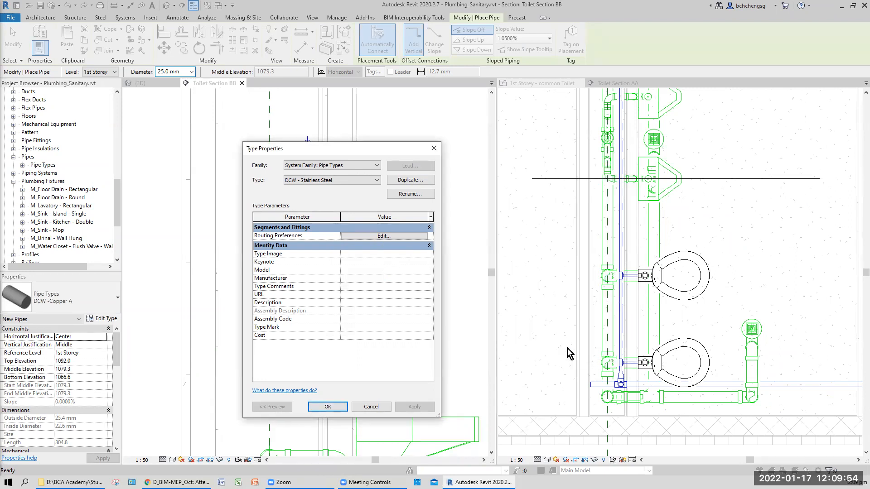
pyautogui.click(331, 407)
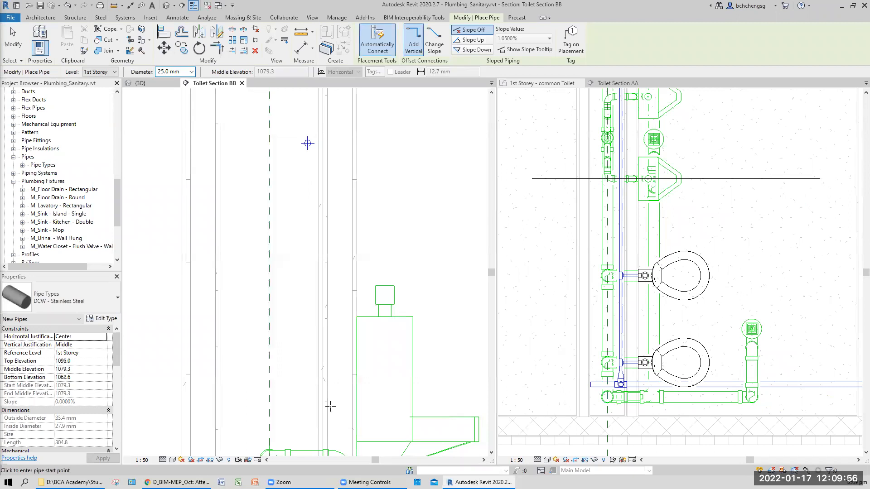
# Draw the stainless supply pipe from the urinal's top connector, rising and offsetting up to the 1600.0 main
pyautogui.click(385, 286)
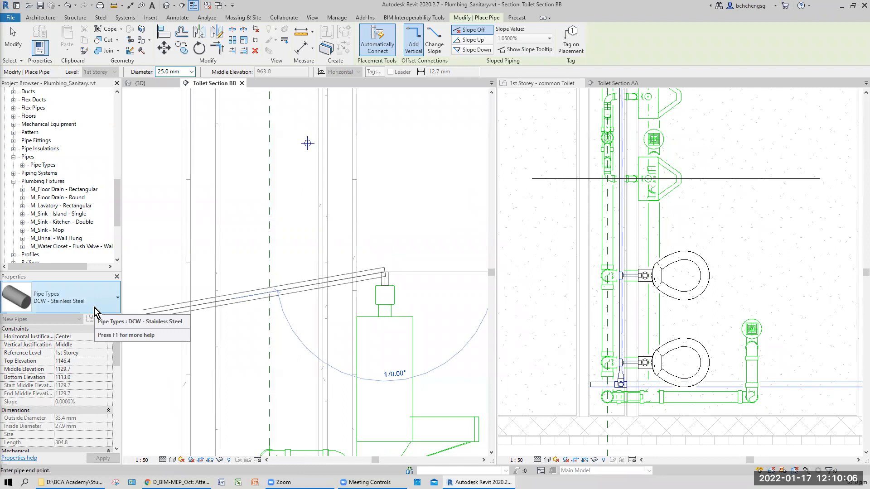
pyautogui.moveTo(119, 363); pyautogui.dragTo(119, 388)
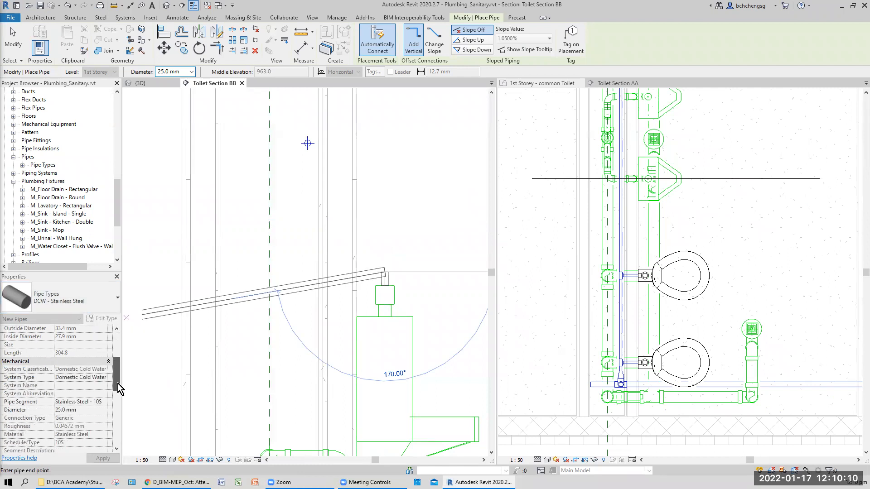
pyautogui.moveTo(118, 383); pyautogui.dragTo(120, 323)
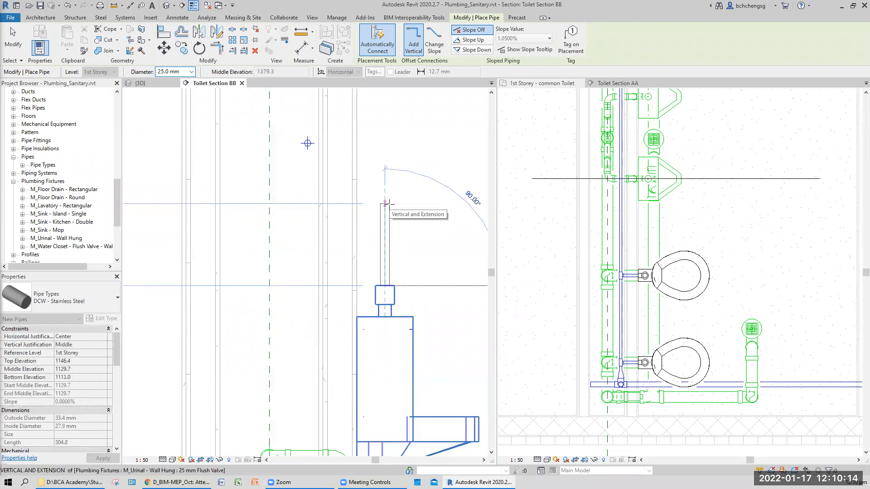
pyautogui.click(387, 198)
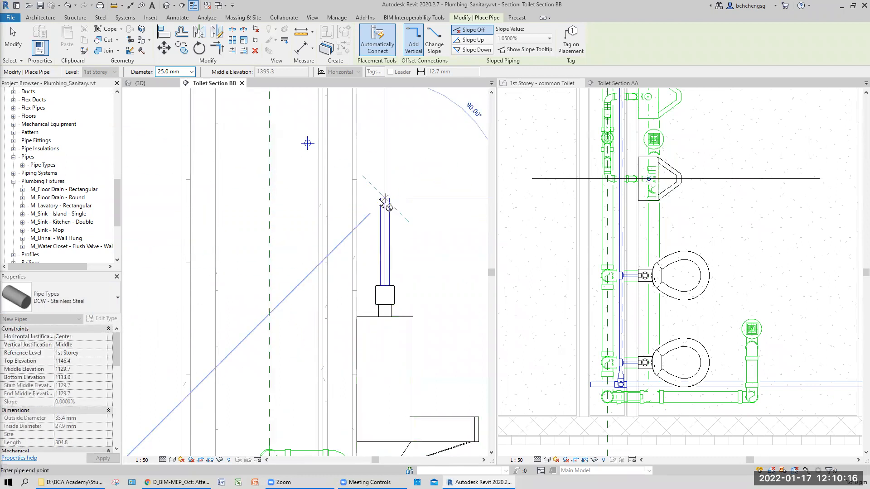
pyautogui.click(307, 198)
pyautogui.click(308, 143)
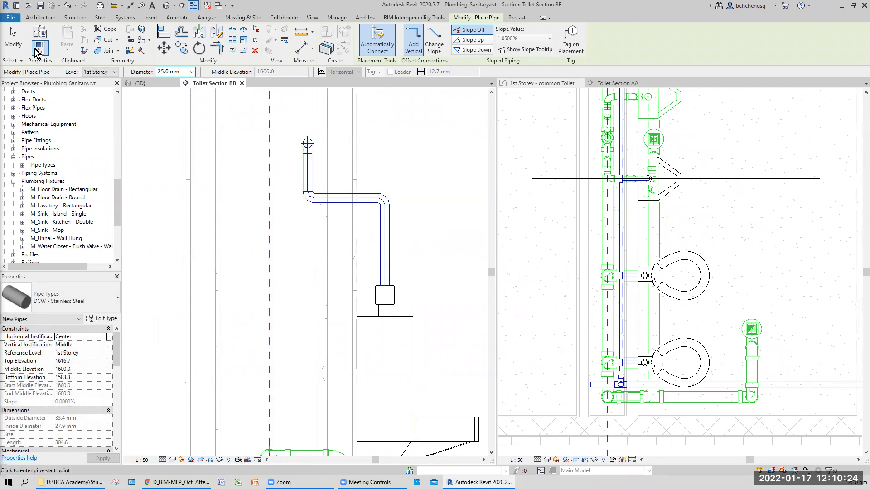
pyautogui.click(13, 38)
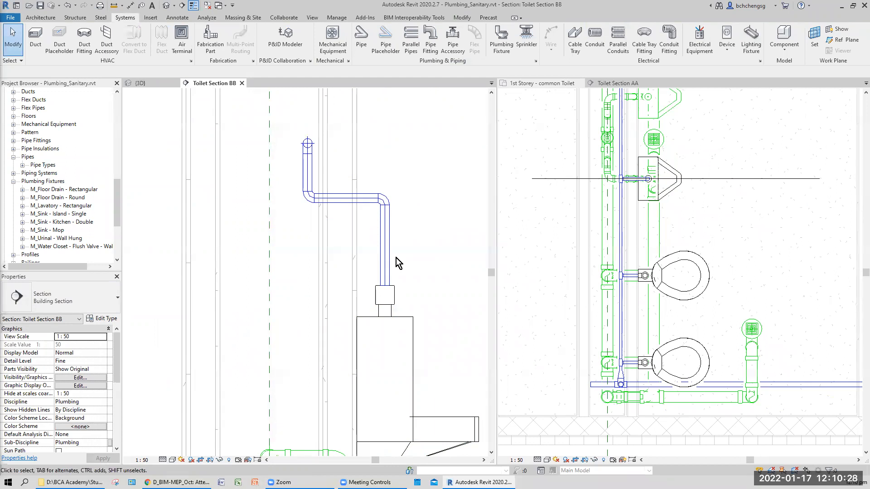
# Zoom and pan the {3D} view to check the new urinal branch beside the water closets
pyautogui.click(148, 83)
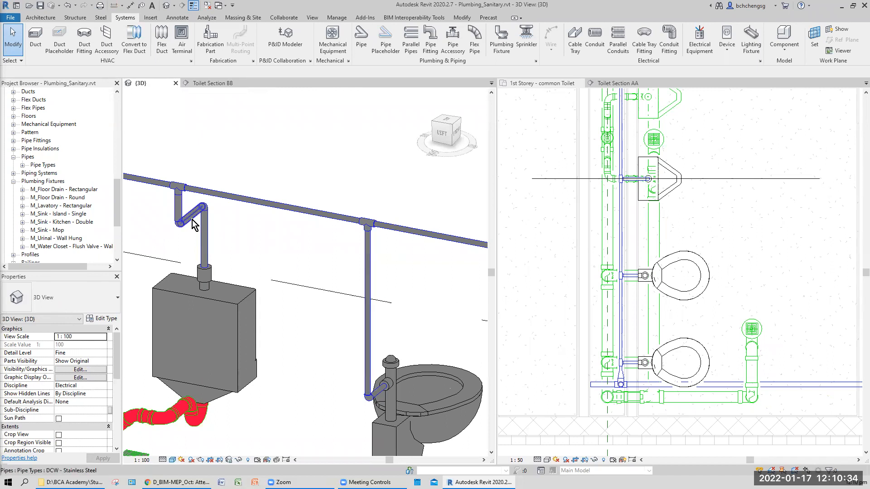
pyautogui.scroll(3, 167, 213)
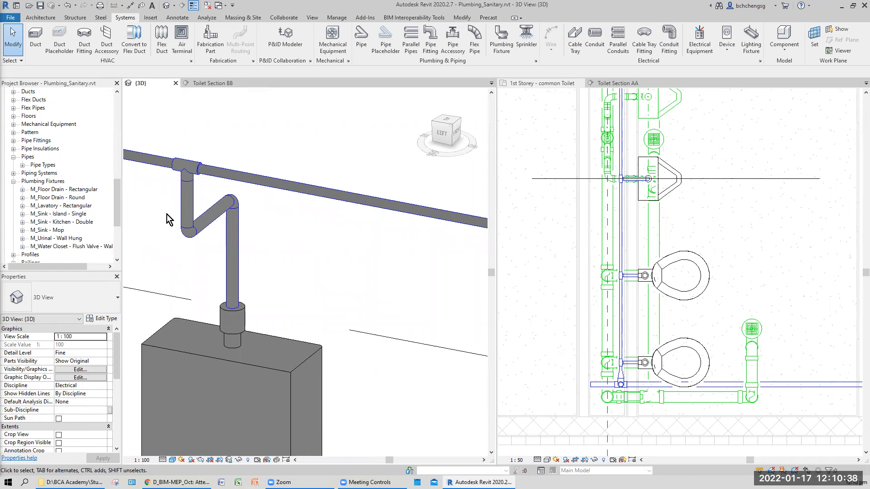
pyautogui.scroll(2, 208, 254)
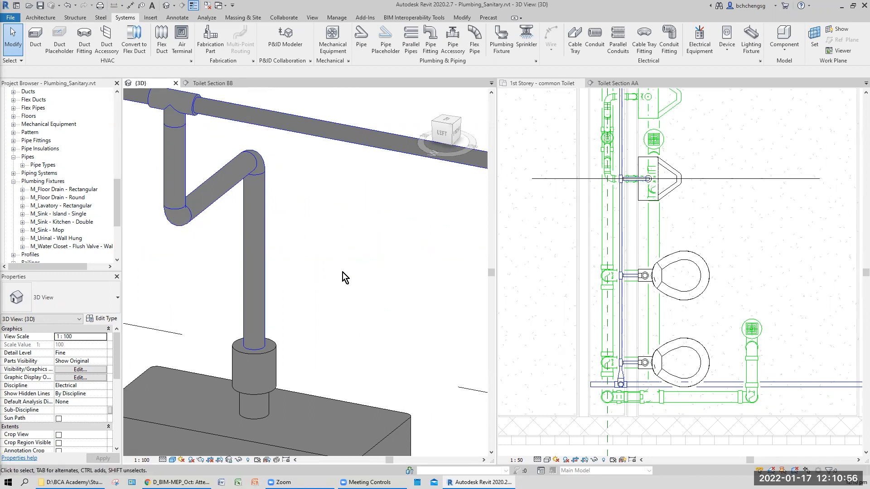
pyautogui.scroll(-2, 370, 297)
pyautogui.moveTo(415, 328); pyautogui.dragTo(299, 279, button='middle')
pyautogui.moveTo(381, 300); pyautogui.dragTo(301, 222, button='middle')
pyautogui.moveTo(353, 354); pyautogui.dragTo(350, 332, button='middle')
pyautogui.scroll(3, 354, 387)
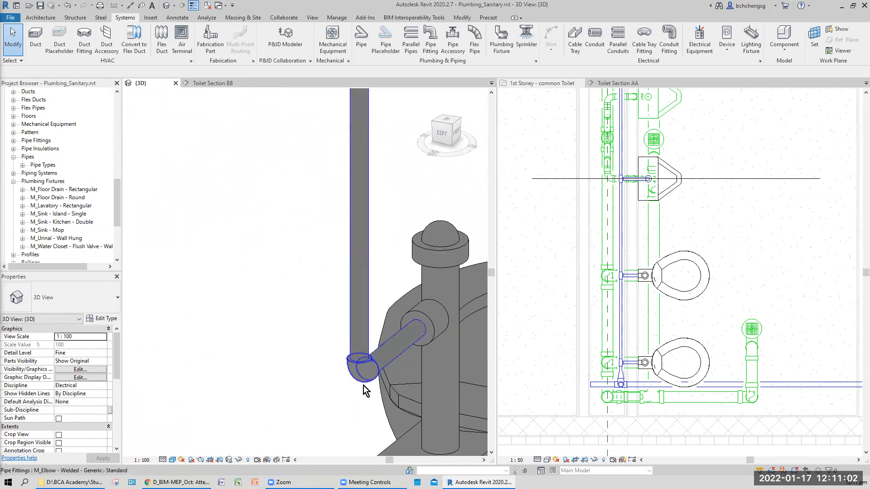
pyautogui.scroll(-3, 331, 363)
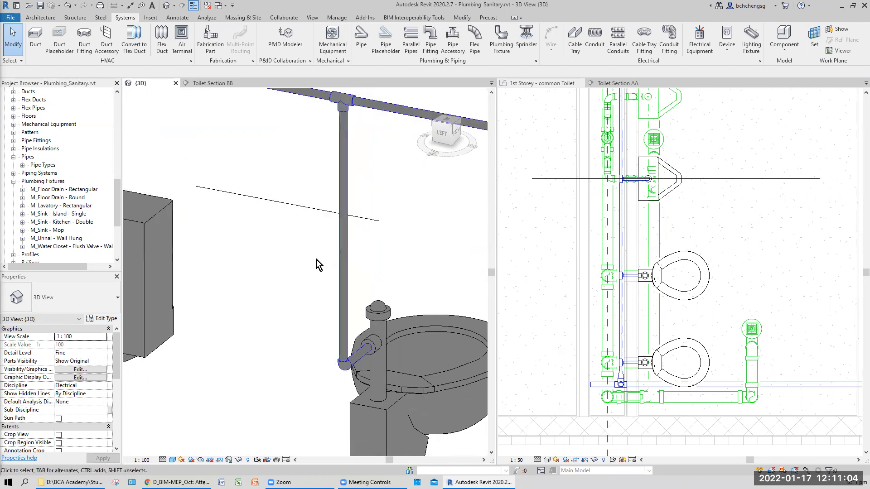
pyautogui.scroll(-5, 296, 249)
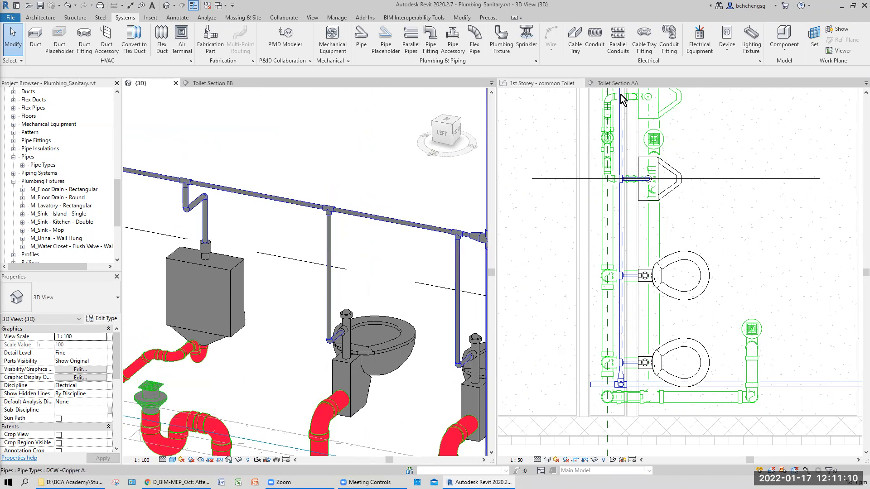
# In Toilet Section BB, start a pipe accessory and browse the family library to Pipe\Valves
pyautogui.click(215, 85)
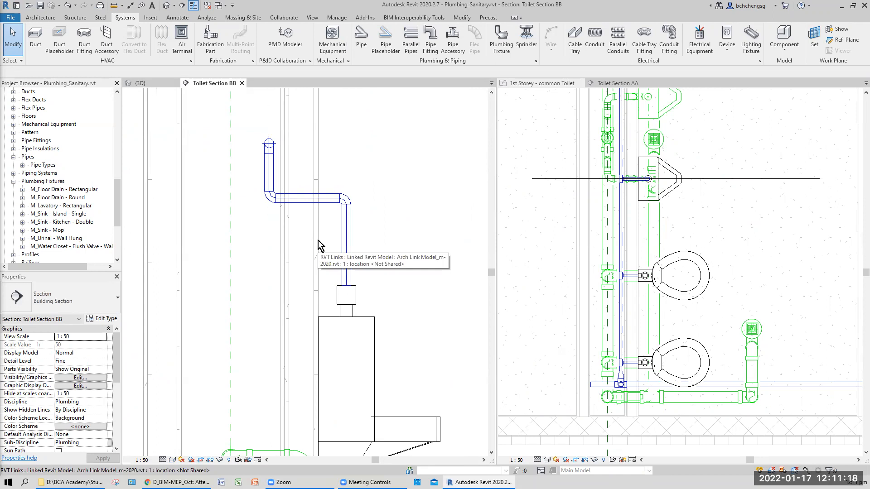
pyautogui.click(453, 46)
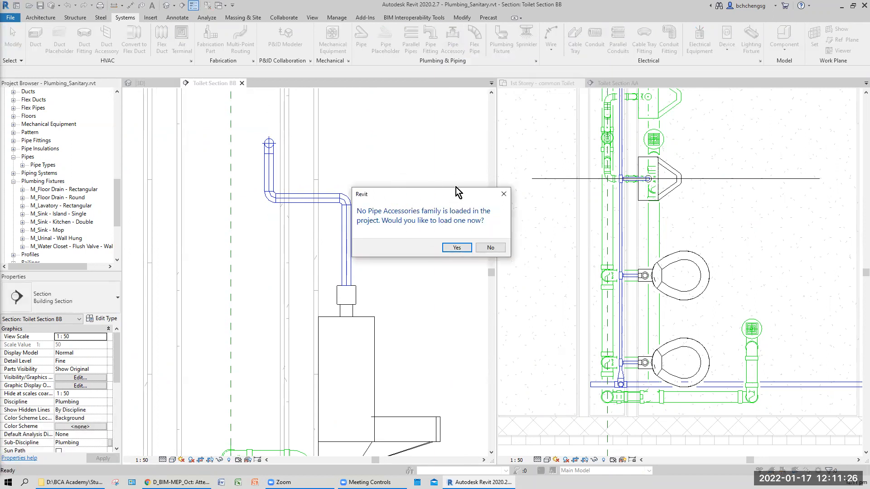
pyautogui.click(457, 247)
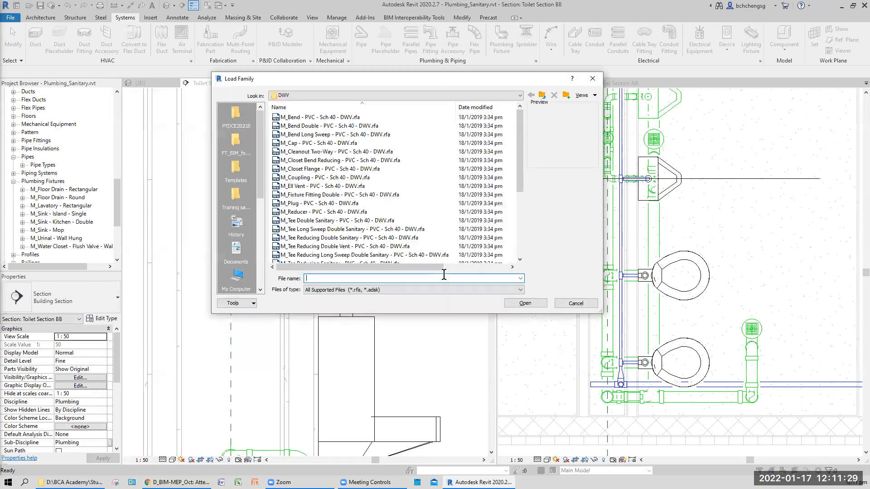
pyautogui.click(333, 97)
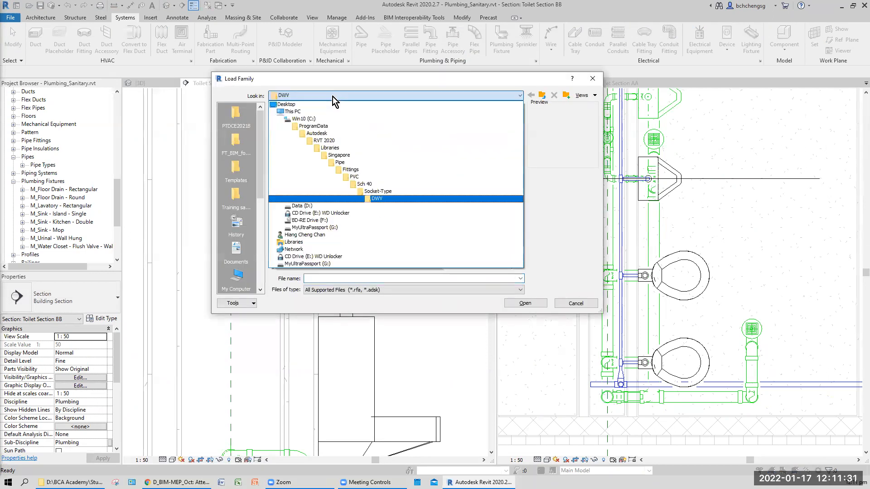
pyautogui.click(356, 162)
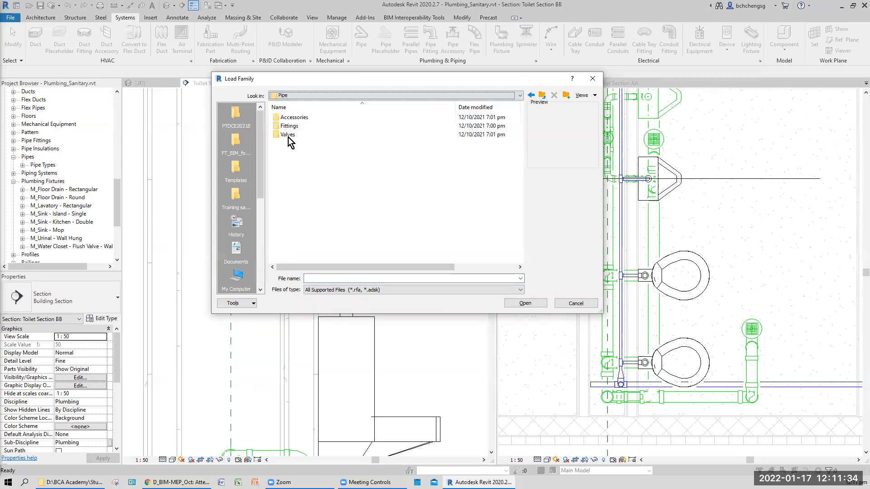
pyautogui.doubleClick(288, 134)
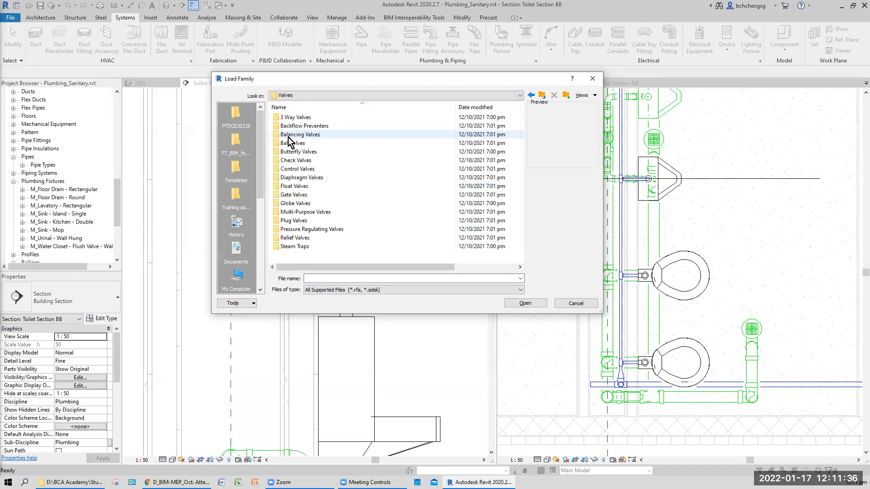
pyautogui.click(318, 96)
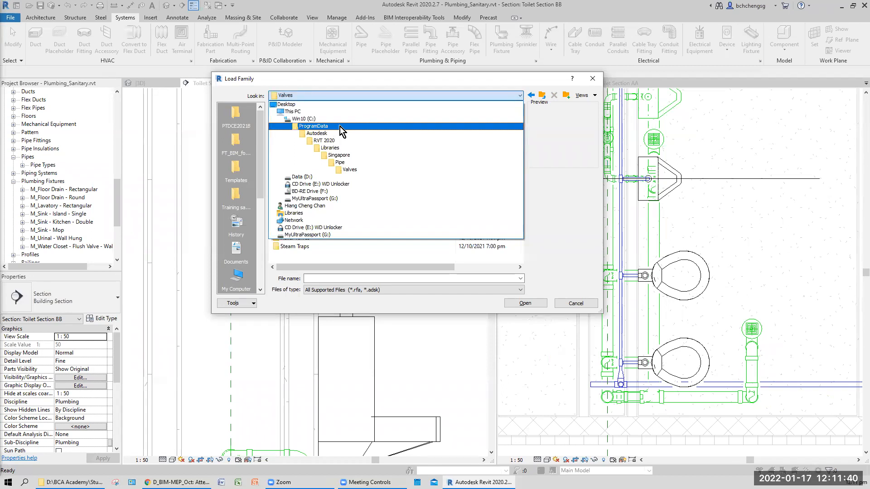
pyautogui.click(357, 161)
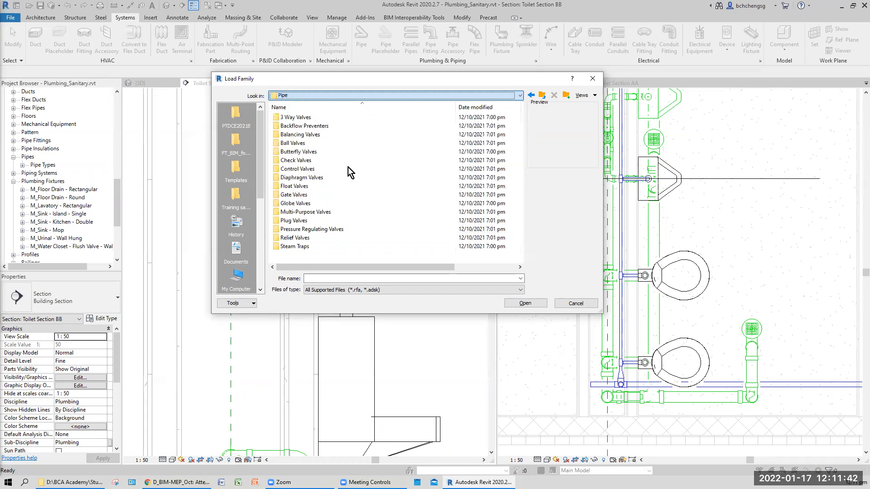
pyautogui.doubleClick(285, 135)
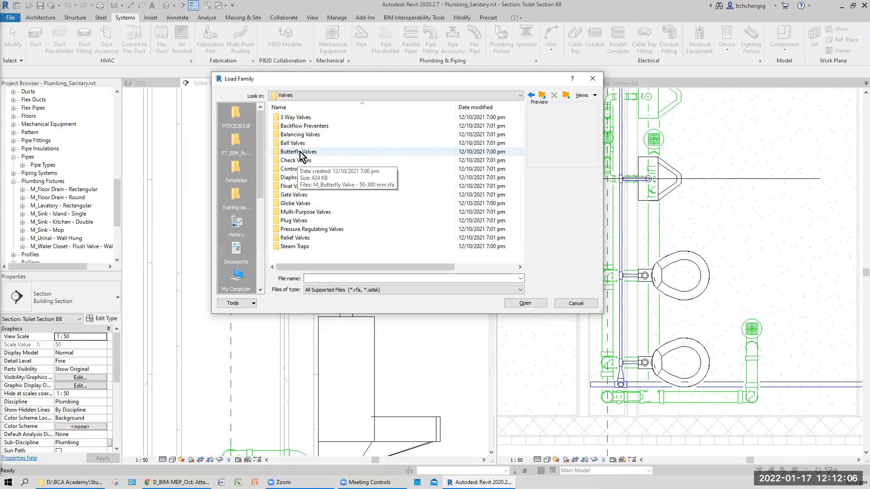
pyautogui.click(292, 198)
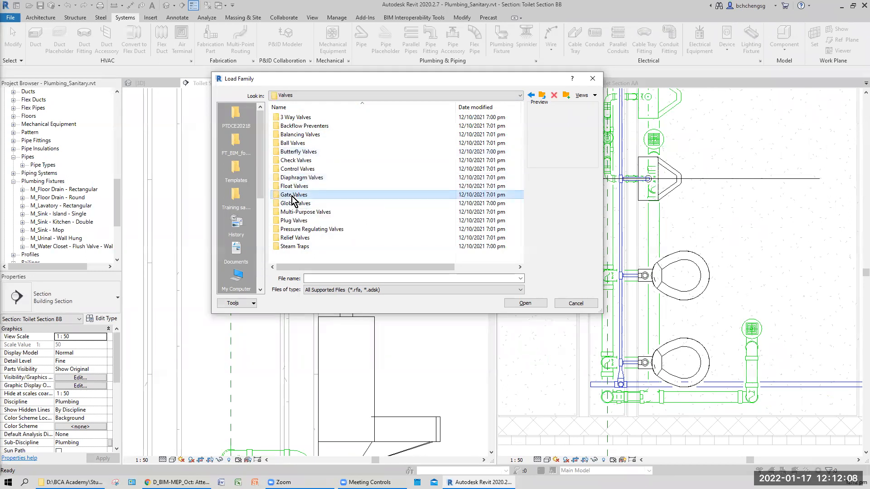
pyautogui.doubleClick(292, 198)
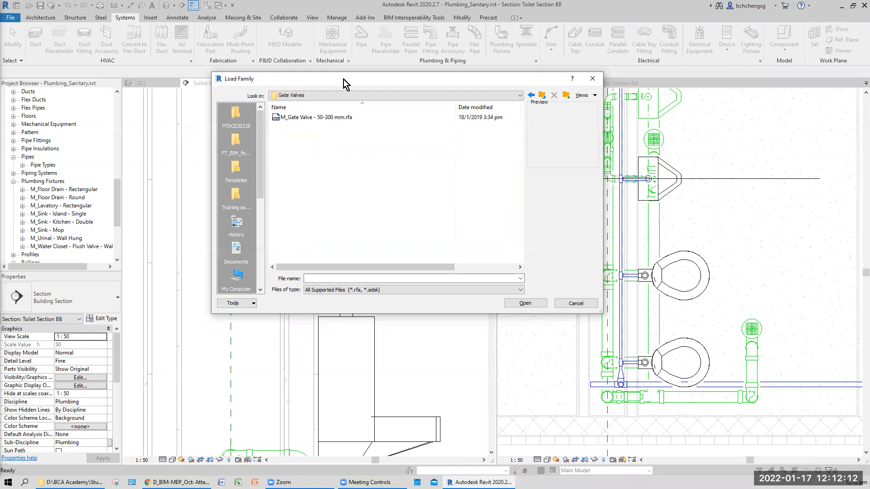
# Load M_Globe Valve - 10-50 mm - Threaded.rfa from the Globe Valves folder
pyautogui.moveTo(344, 80); pyautogui.dragTo(518, 80)
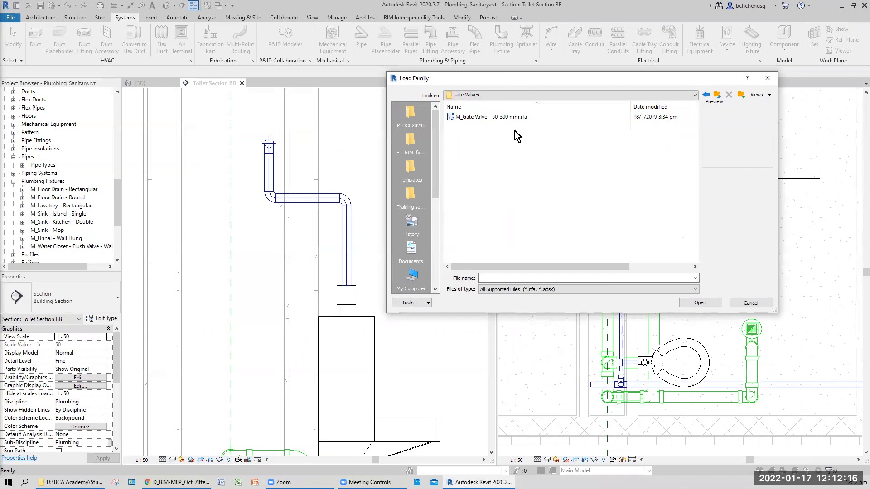
pyautogui.click(717, 96)
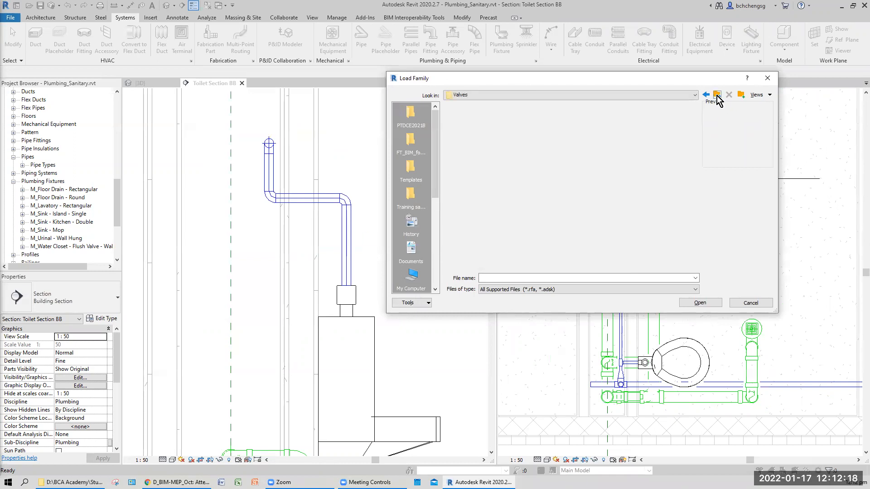
pyautogui.doubleClick(471, 203)
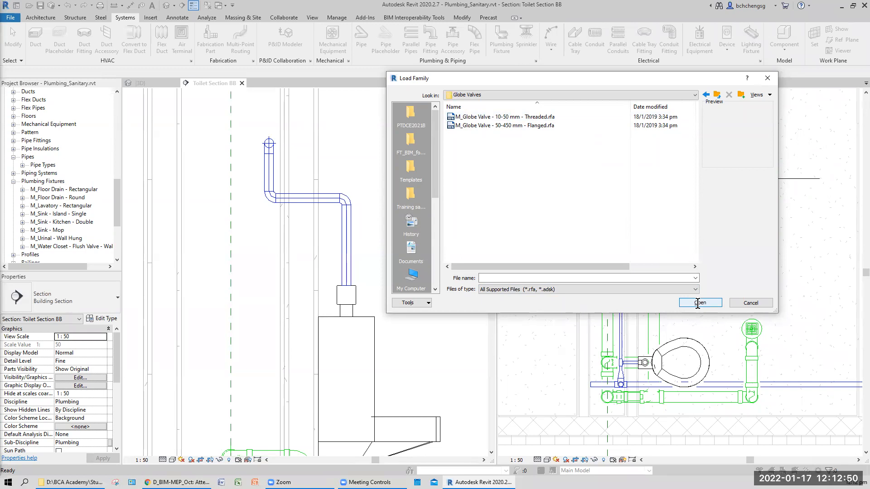
pyautogui.click(505, 116)
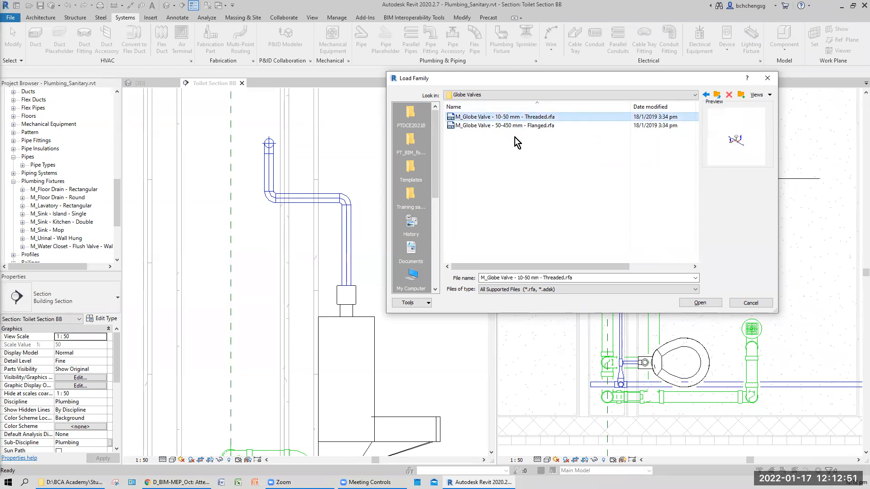
pyautogui.click(700, 303)
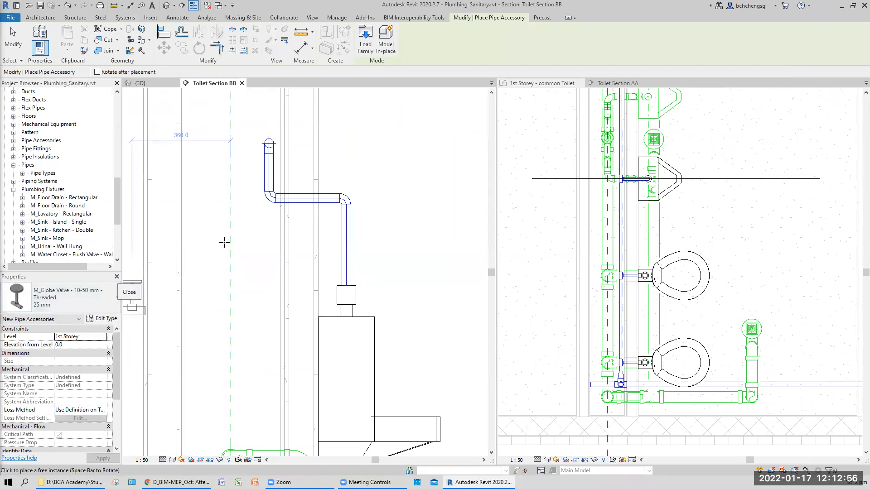
# Place the globe valve on the urinal supply pipe and rotate it three 90° turns in plan
pyautogui.click(348, 260)
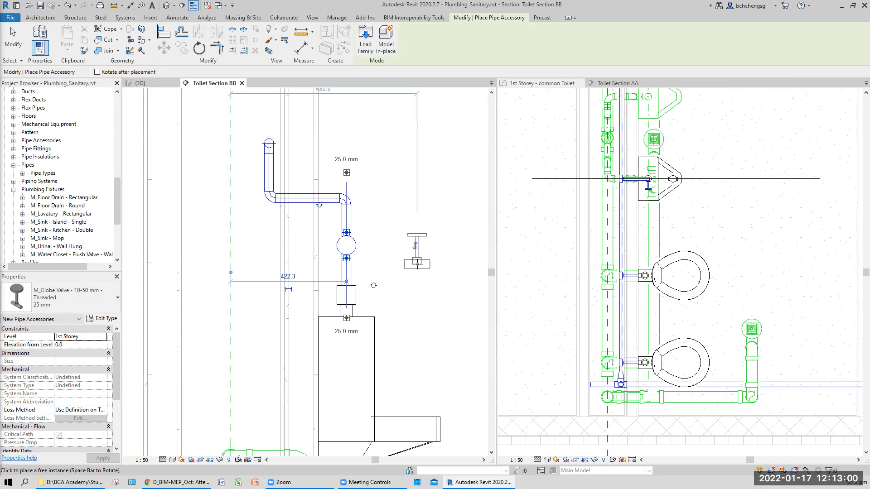
pyautogui.click(13, 38)
pyautogui.click(689, 224)
pyautogui.scroll(4, 670, 197)
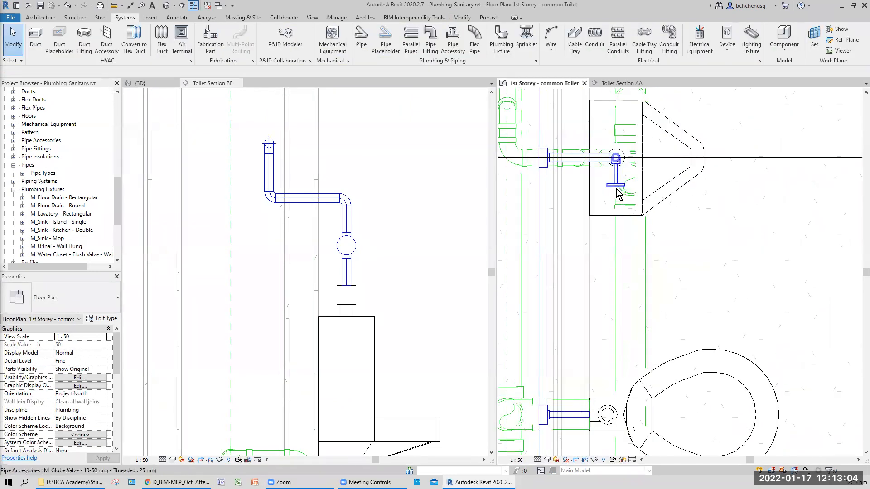
pyautogui.click(616, 187)
pyautogui.click(640, 183)
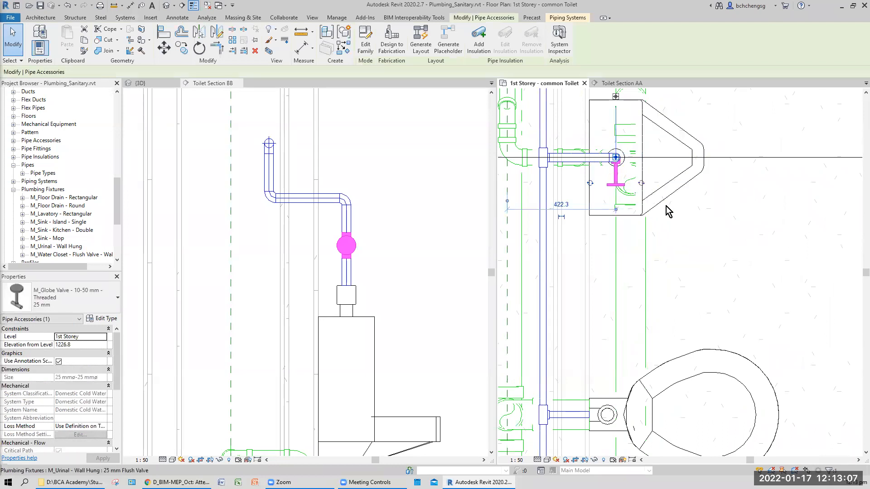
pyautogui.click(589, 183)
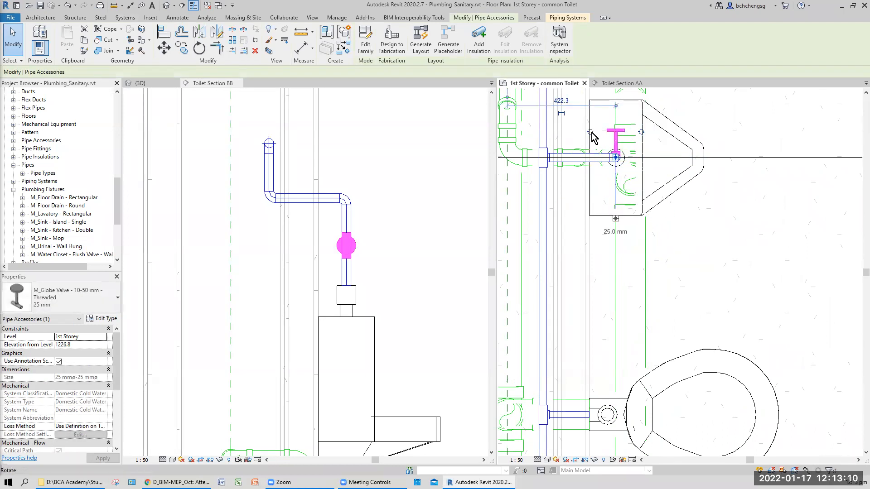
pyautogui.click(590, 132)
pyautogui.click(704, 269)
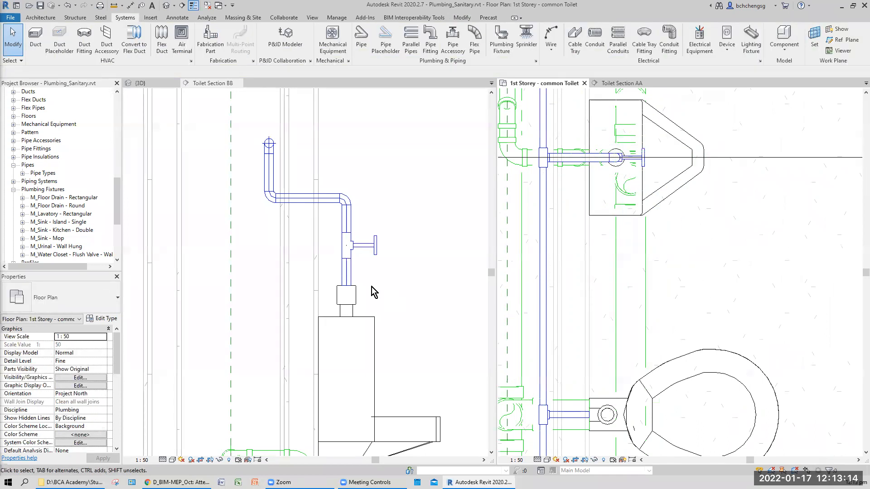
pyautogui.click(357, 252)
# Nudge the globe valve down to 1176.8 and the horizontal supply pipe to 1289.3 middle elevation
pyautogui.click(357, 252)
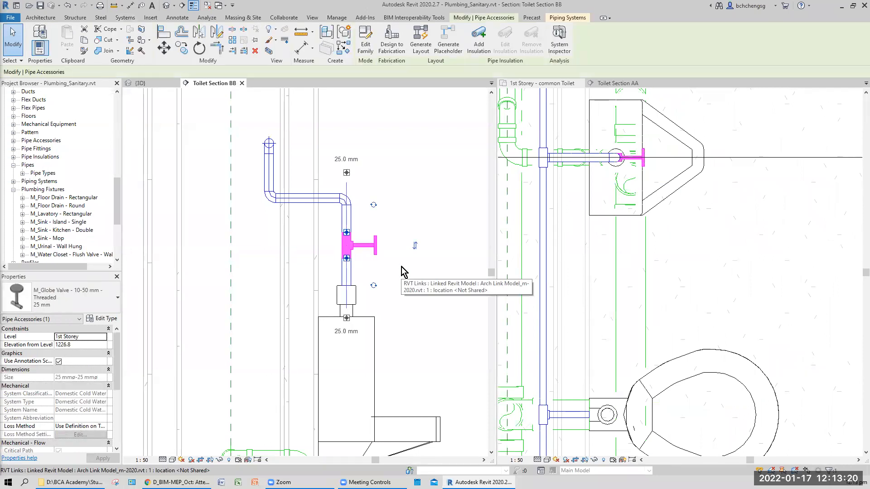
pyautogui.press('Down')
pyautogui.press('Down')
pyautogui.press('Down')
pyautogui.press('Down')
pyautogui.press('Down')
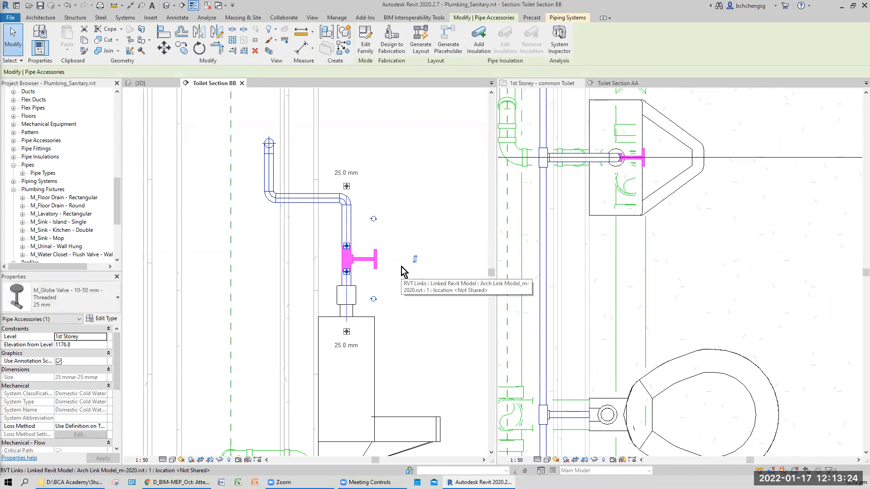
pyautogui.press('Escape')
pyautogui.click(301, 204)
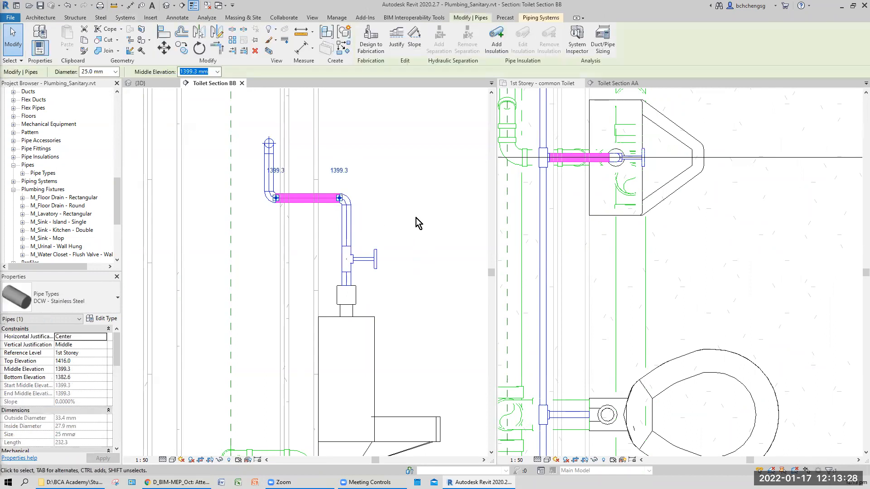
pyautogui.press('Down')
pyautogui.press('Down')
pyautogui.press('Down')
pyautogui.press('Down')
pyautogui.press('Down')
pyautogui.press('Down')
pyautogui.press('Down')
pyautogui.press('Down')
pyautogui.press('Down')
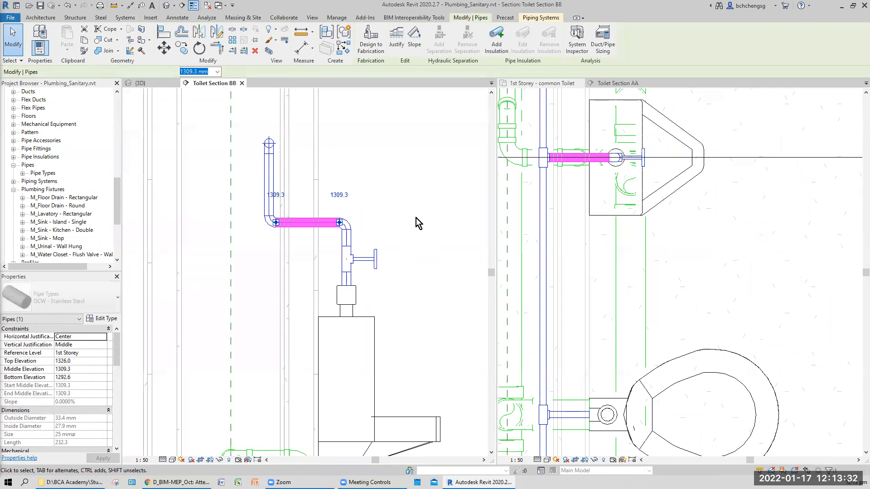
pyautogui.press('Down')
pyautogui.press('Down')
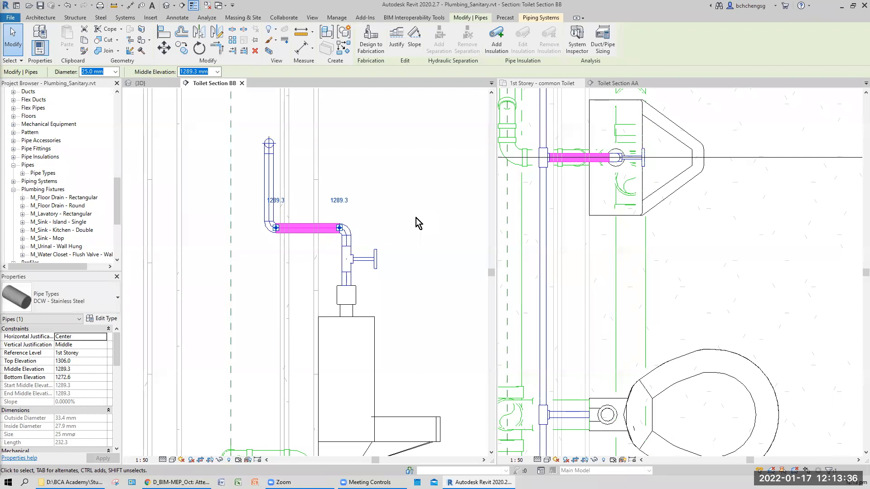
pyautogui.press('Escape')
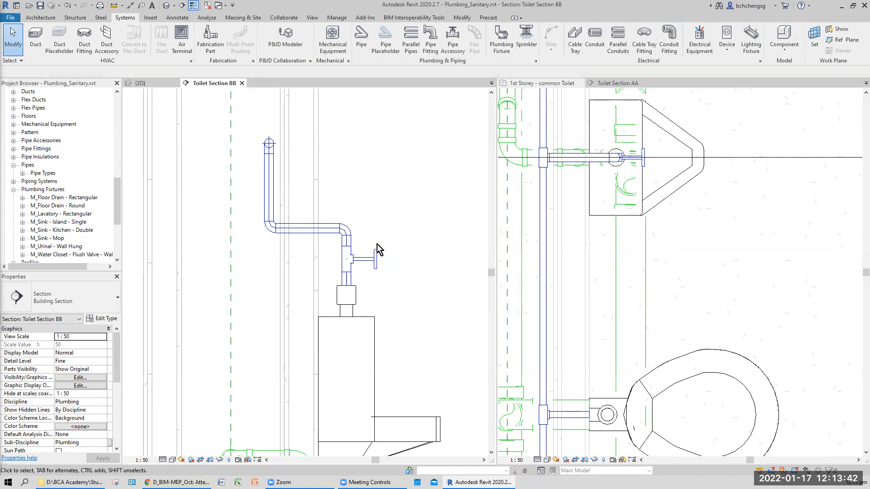
pyautogui.click(377, 268)
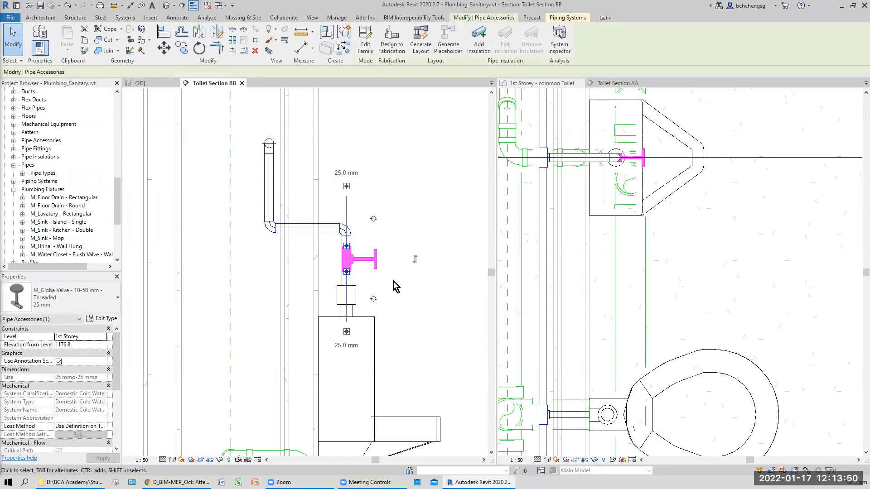
# Open the globe valve family for editing and review its Ref. Level floor plan
pyautogui.click(365, 41)
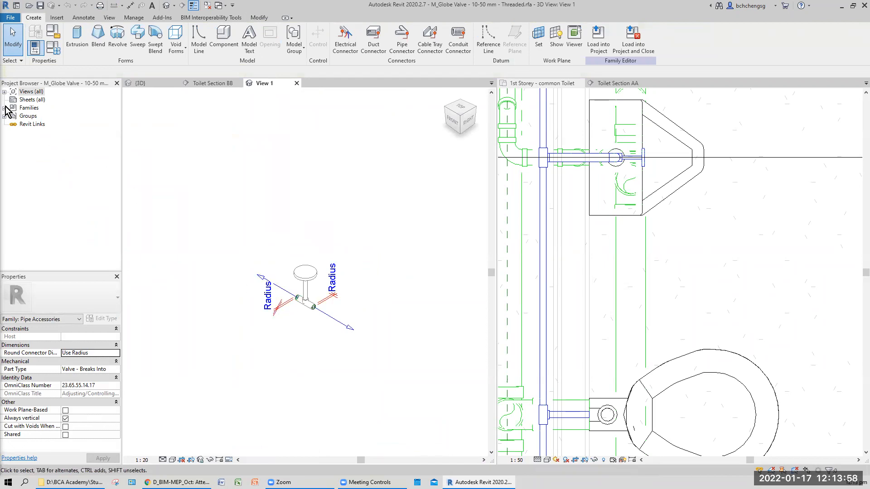
pyautogui.doubleClick(11, 92)
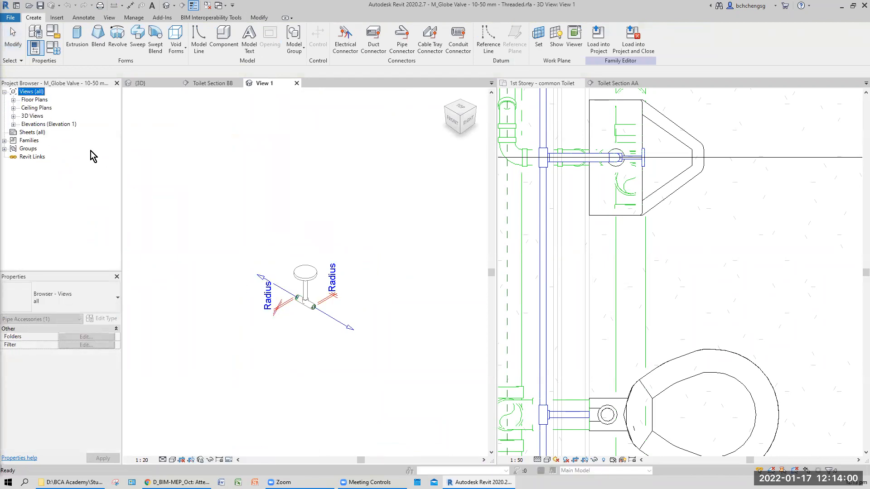
pyautogui.click(14, 125)
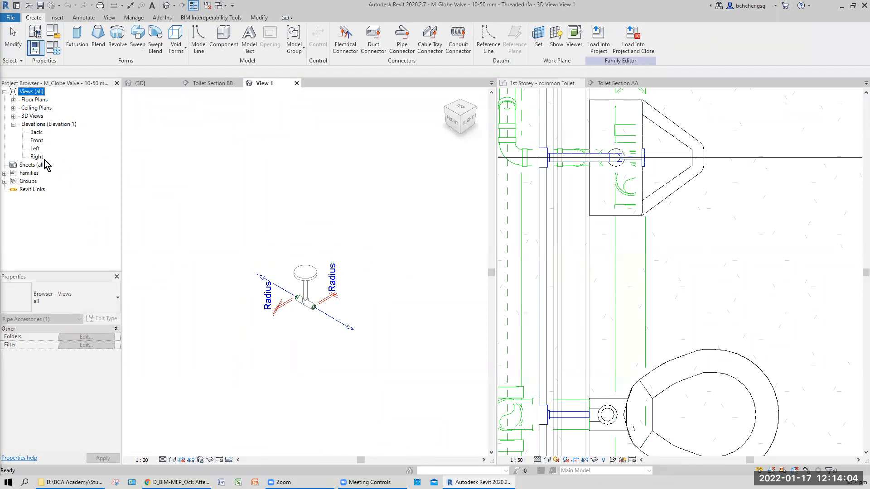
pyautogui.click(13, 100)
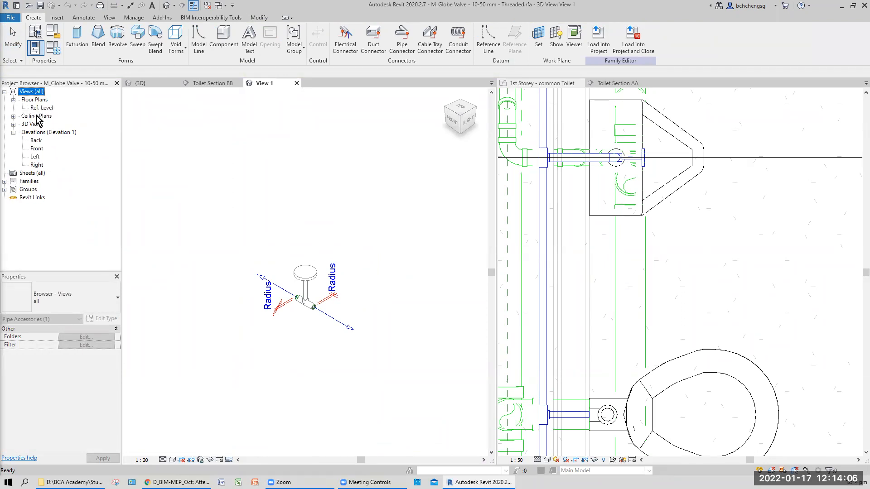
pyautogui.click(43, 108)
pyautogui.doubleClick(43, 109)
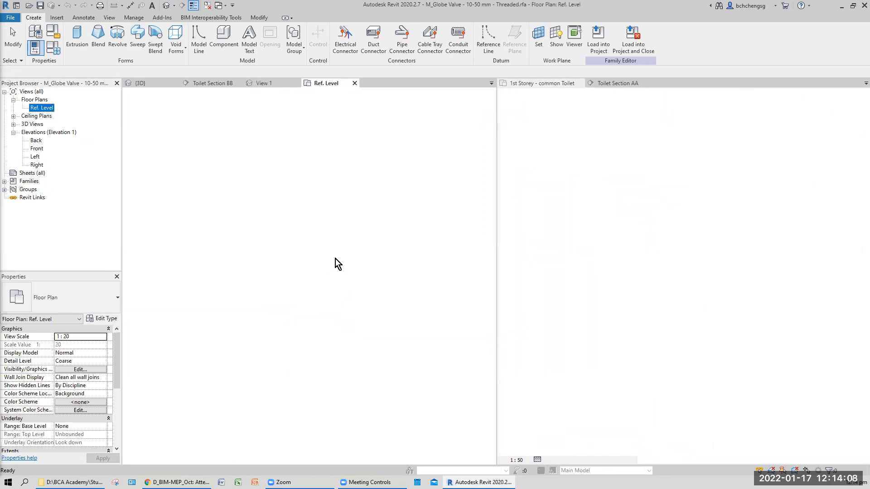
pyautogui.scroll(8, 316, 295)
pyautogui.scroll(-6, 316, 295)
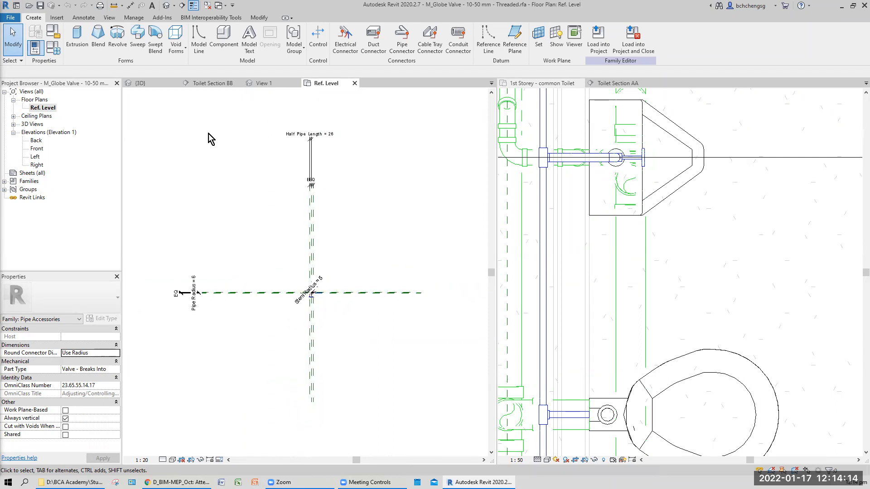
pyautogui.click(354, 83)
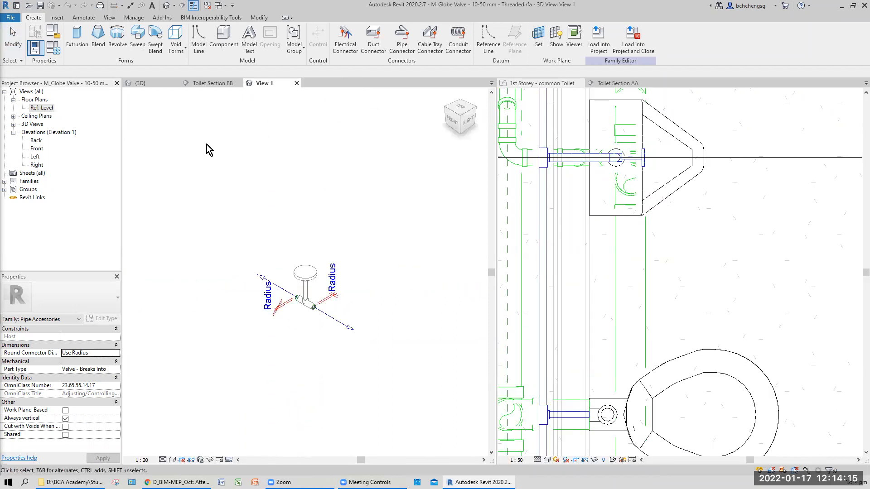
# Inspect the valve and its reference planes in the Left elevation
pyautogui.doubleClick(35, 156)
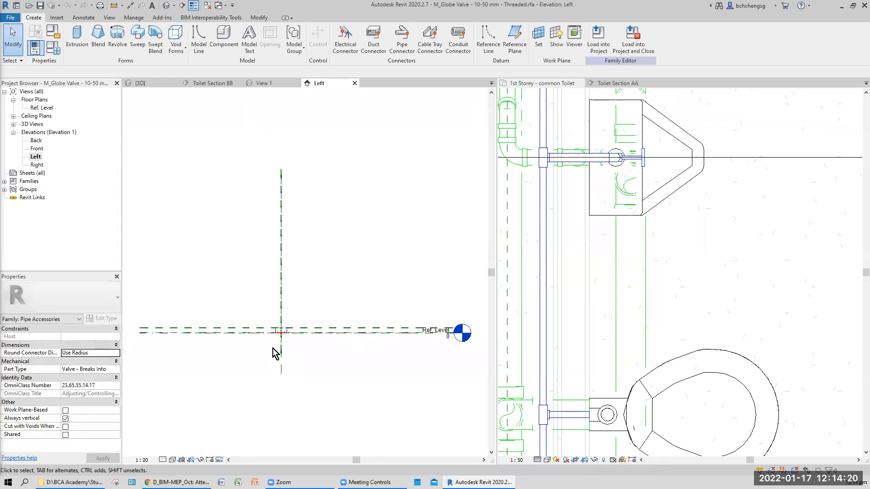
pyautogui.scroll(2, 284, 349)
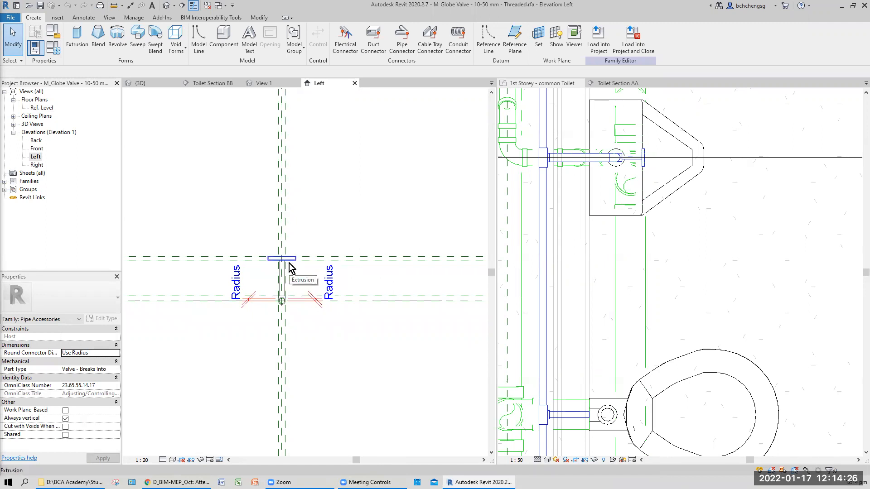
pyautogui.scroll(-2, 291, 271)
pyautogui.moveTo(291, 271); pyautogui.dragTo(358, 265, button='middle')
pyautogui.moveTo(276, 317); pyautogui.dragTo(425, 310, button='middle')
pyautogui.moveTo(209, 312); pyautogui.dragTo(408, 316, button='middle')
pyautogui.moveTo(211, 315); pyautogui.dragTo(428, 312, button='middle')
pyautogui.scroll(-3, 386, 324)
pyautogui.moveTo(472, 354); pyautogui.dragTo(269, 328, button='middle')
pyautogui.moveTo(459, 331); pyautogui.dragTo(359, 313, button='middle')
pyautogui.moveTo(464, 314); pyautogui.dragTo(289, 310, button='middle')
pyautogui.scroll(3, 288, 262)
pyautogui.scroll(-2, 307, 267)
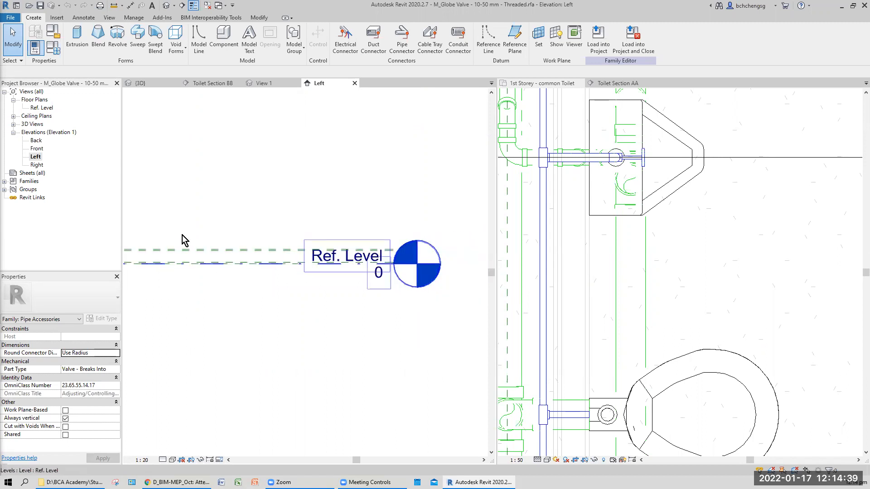
# Review the Right and Front elevations' hand wheel, bonnet and overall height dimensions, then close them
pyautogui.doubleClick(36, 165)
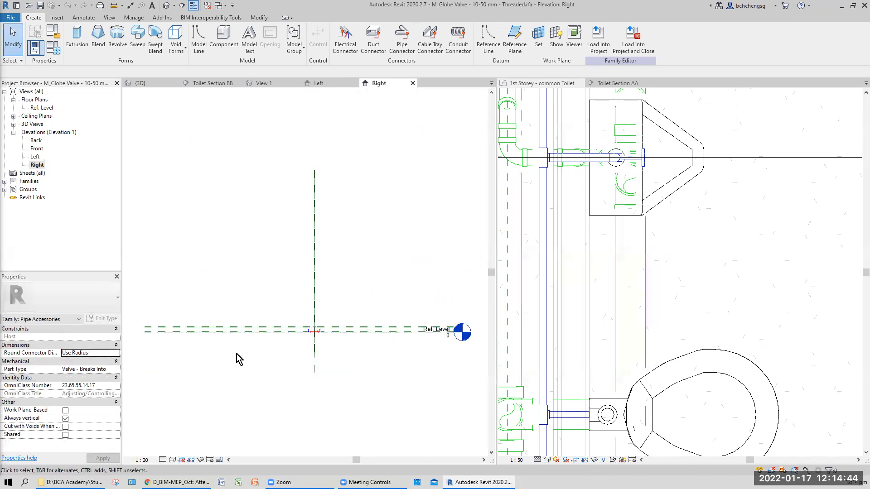
pyautogui.scroll(4, 271, 358)
pyautogui.scroll(-4, 240, 332)
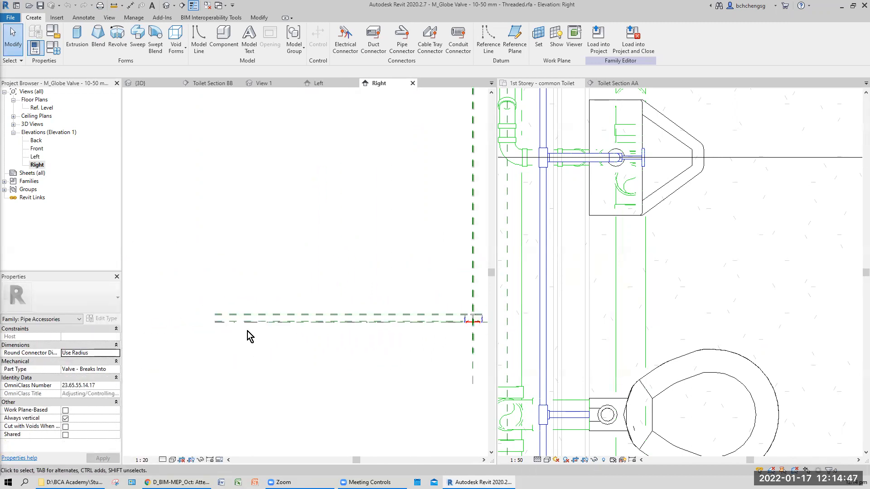
pyautogui.doubleClick(36, 149)
pyautogui.scroll(4, 170, 362)
pyautogui.moveTo(270, 381); pyautogui.dragTo(296, 369, button='middle')
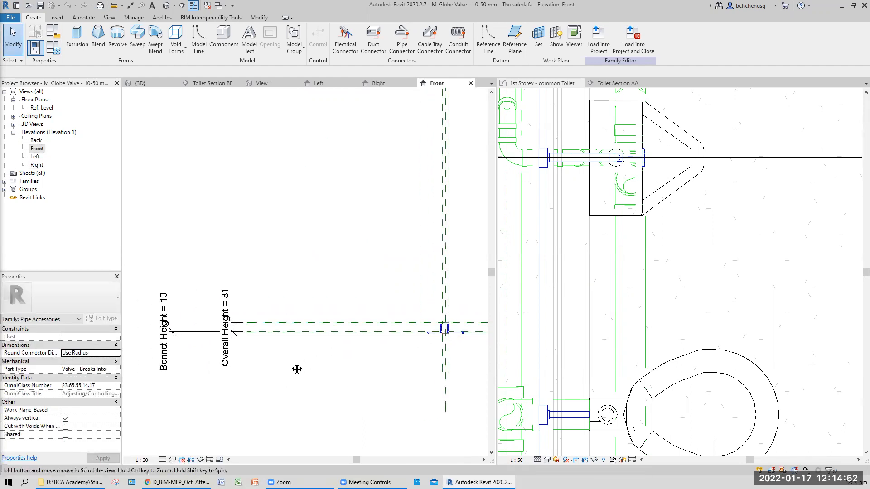
pyautogui.moveTo(359, 382); pyautogui.dragTo(299, 368, button='middle')
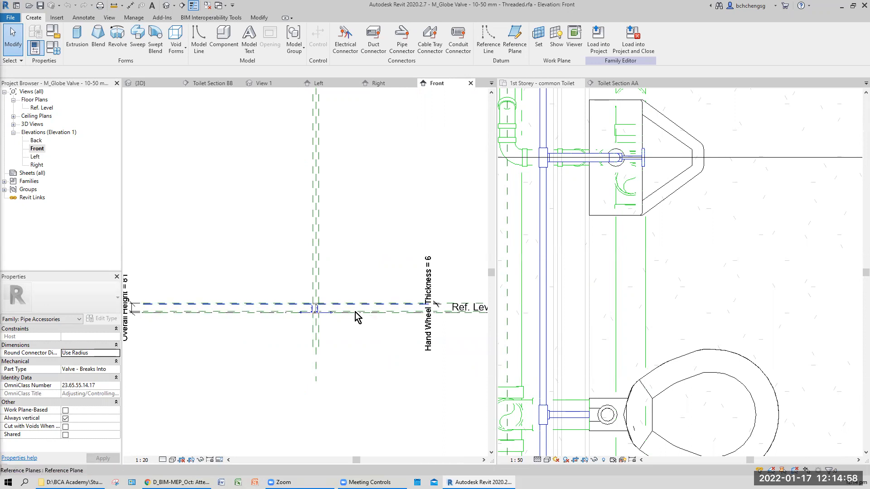
pyautogui.scroll(3, 324, 312)
pyautogui.scroll(1, 322, 304)
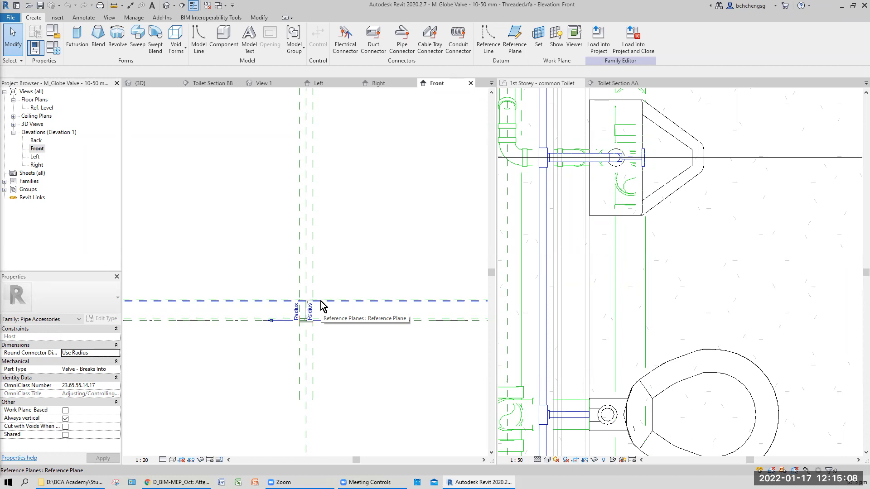
pyautogui.scroll(3, 324, 349)
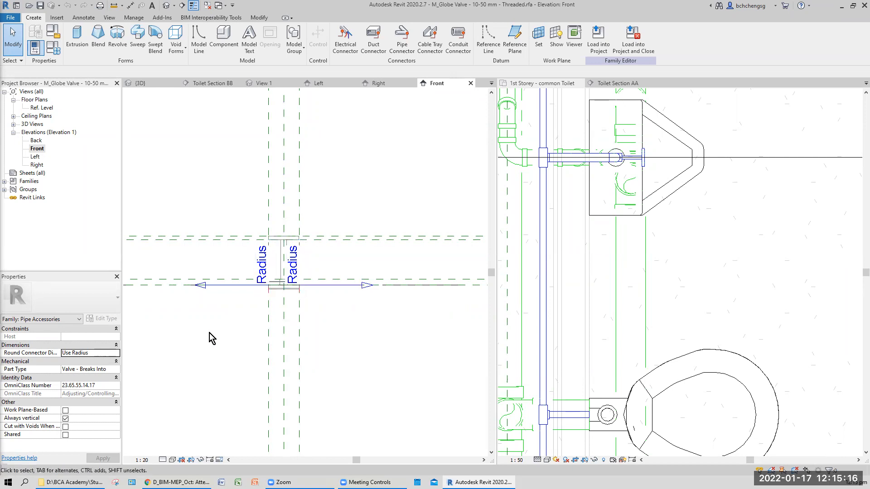
pyautogui.scroll(-4, 209, 333)
pyautogui.moveTo(237, 349); pyautogui.dragTo(456, 350, button='middle')
pyautogui.moveTo(217, 348); pyautogui.dragTo(422, 343, button='middle')
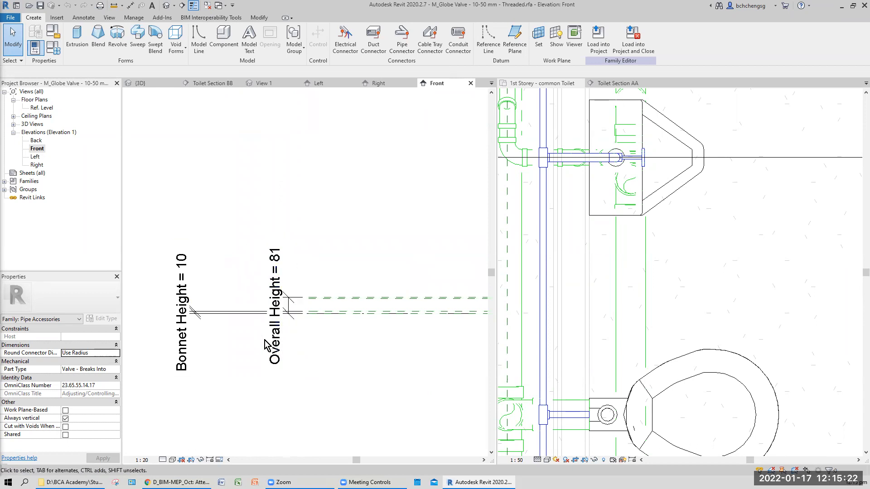
pyautogui.click(470, 83)
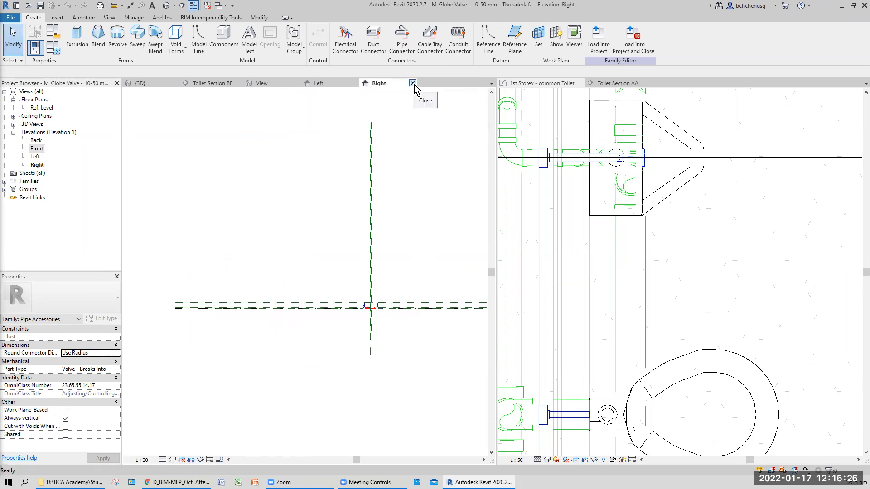
pyautogui.click(413, 84)
# Close the valve family's Left elevation and 3D views without saving, returning to the project
pyautogui.click(354, 84)
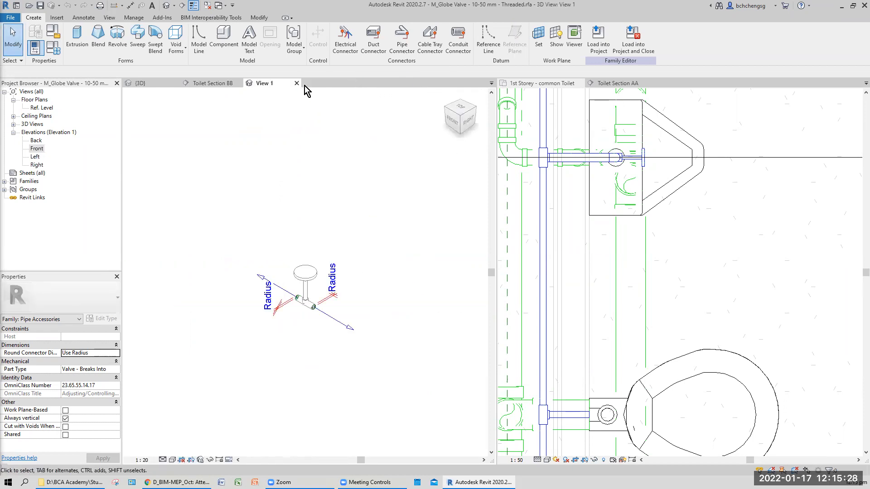
pyautogui.click(296, 83)
pyautogui.click(454, 248)
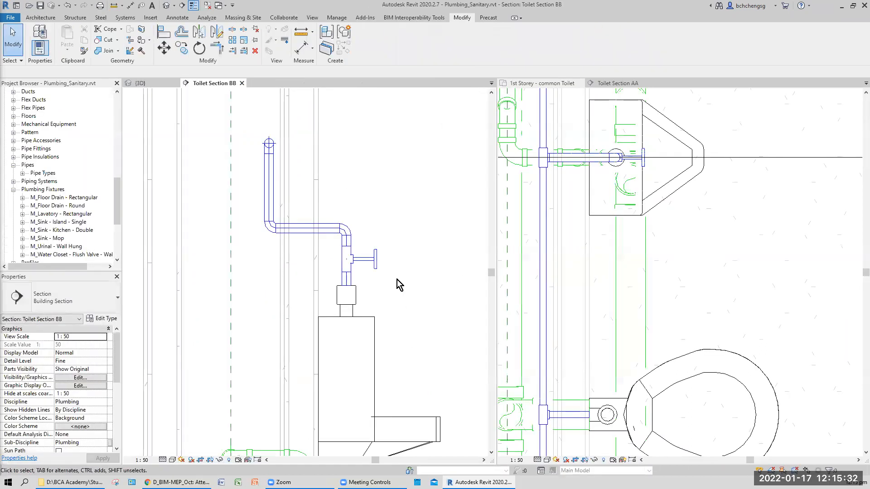
# Change the urinal globe valve type's Overall Height from 111.0 to 50 and apply
pyautogui.click(373, 267)
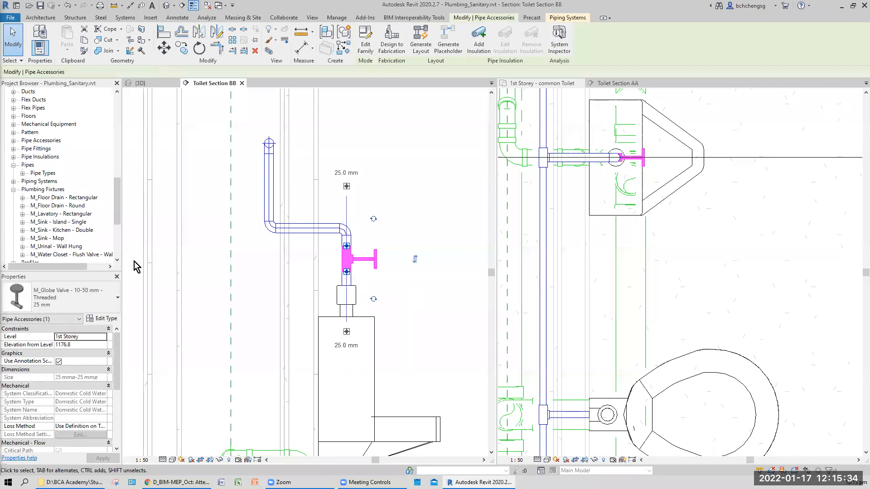
pyautogui.click(102, 318)
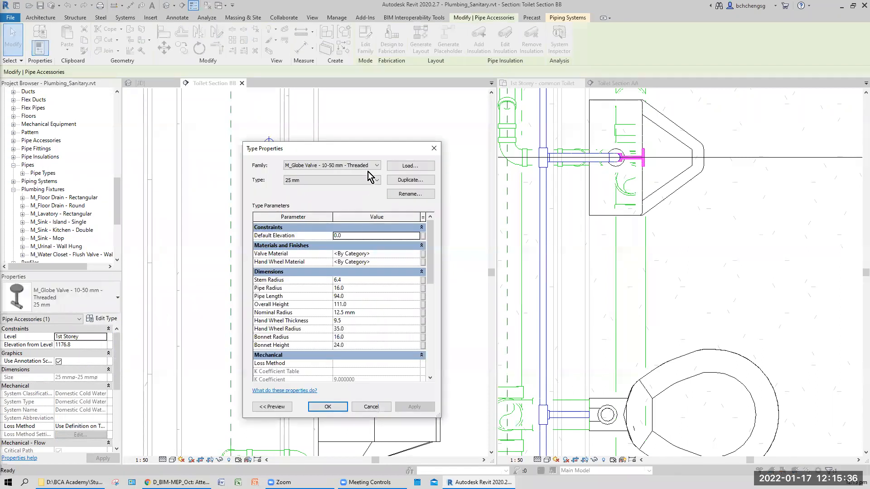
pyautogui.moveTo(335, 151); pyautogui.dragTo(178, 64)
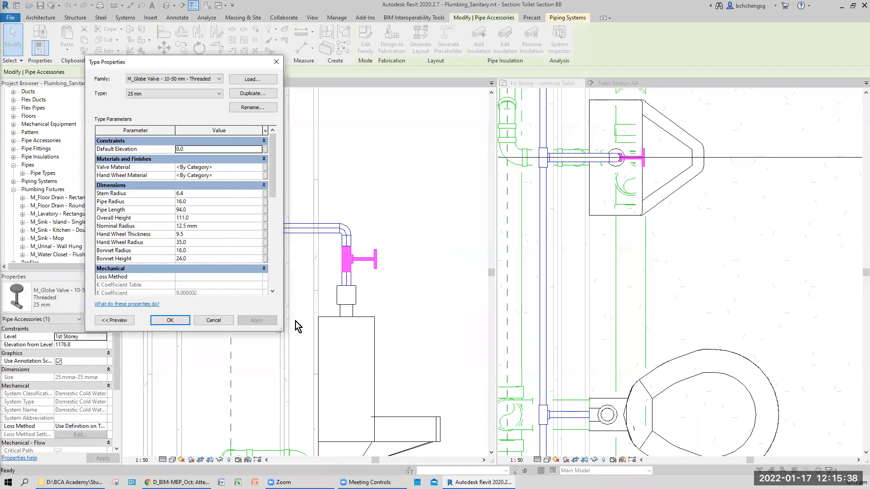
pyautogui.moveTo(281, 332); pyautogui.dragTo(290, 396)
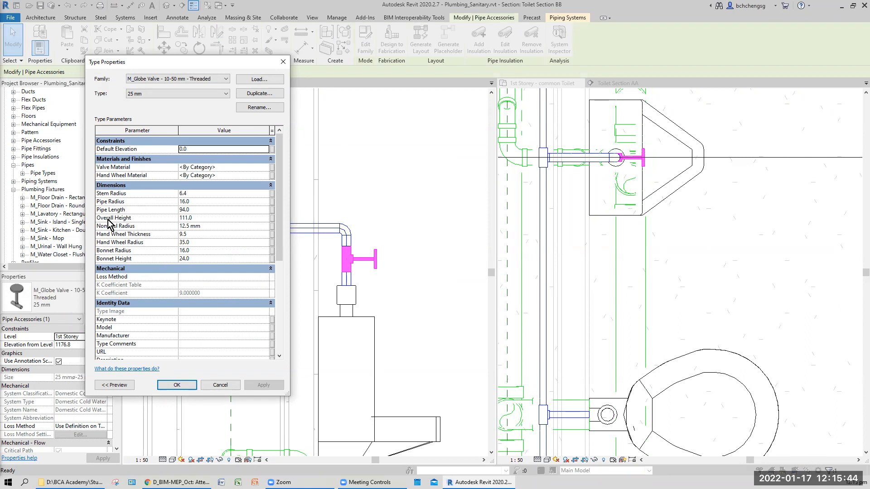
pyautogui.click(210, 218)
pyautogui.write('50')
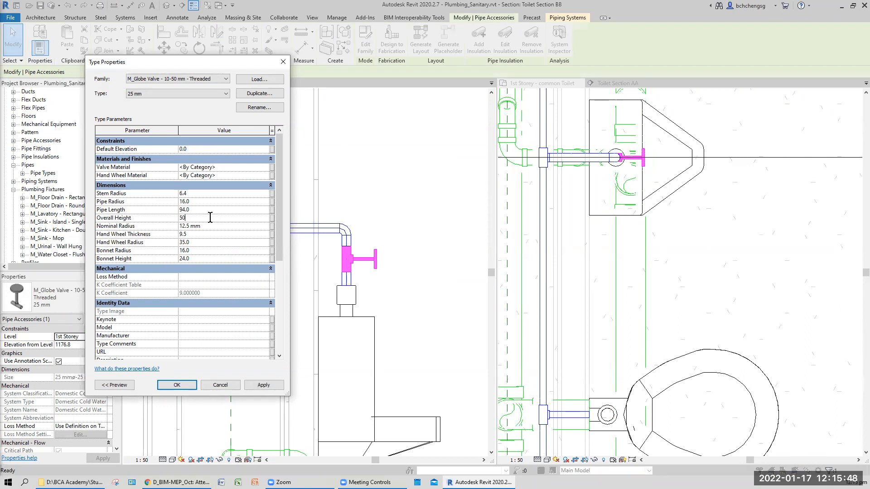
pyautogui.click(264, 385)
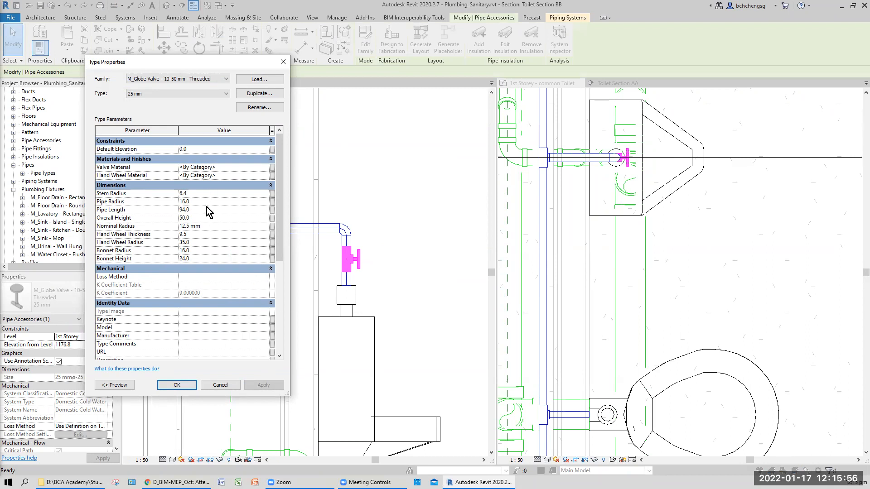
# Revise the globe valve's Overall Height value again, apply, and confirm the type changes
pyautogui.click(198, 217)
pyautogui.write('6')
pyautogui.click(258, 386)
pyautogui.click(184, 384)
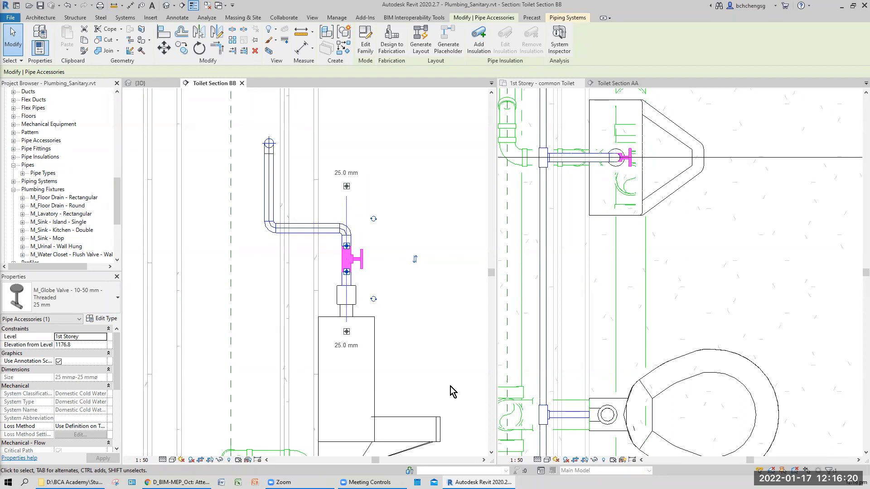
# Deselect the globe valve and zoom the toilet floor plan
pyautogui.click(415, 334)
pyautogui.click(631, 319)
pyautogui.scroll(-3, 629, 319)
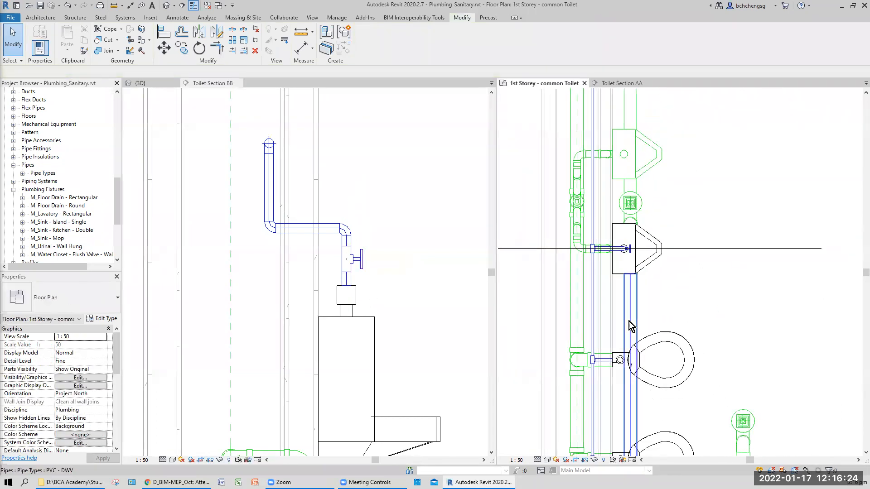
pyautogui.scroll(-3, 441, 306)
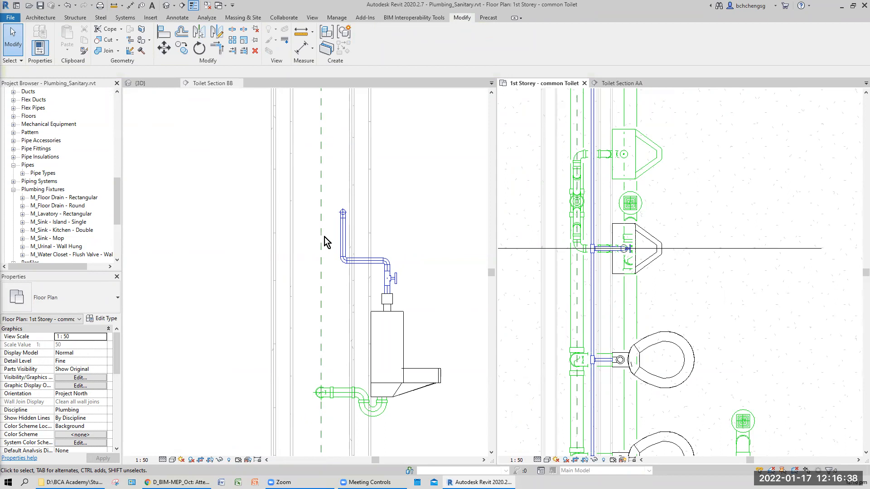
# Frame the urinal, lavatories and all pipework in the 3D view, then minimise Revit
pyautogui.click(153, 86)
pyautogui.scroll(-2, 337, 372)
pyautogui.moveTo(331, 373); pyautogui.dragTo(396, 387, button='middle')
pyautogui.scroll(-1, 271, 317)
pyautogui.moveTo(271, 317); pyautogui.dragTo(367, 325, button='middle')
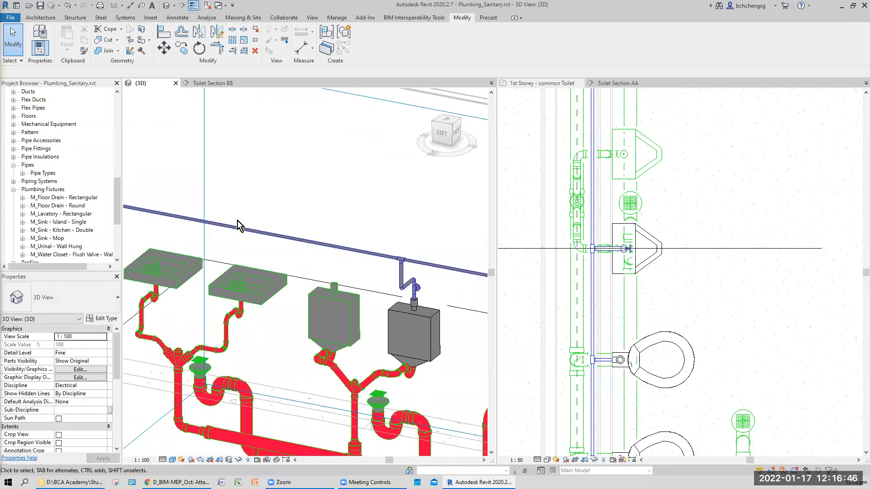
pyautogui.scroll(-1, 201, 287)
pyautogui.scroll(-1, 247, 328)
pyautogui.moveTo(247, 327); pyautogui.dragTo(222, 356, button='middle')
pyautogui.scroll(-3, 352, 329)
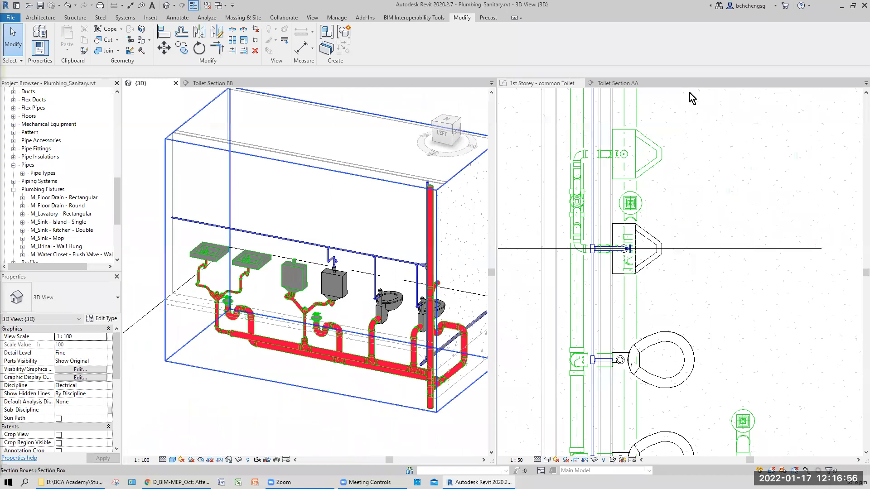
pyautogui.click(841, 6)
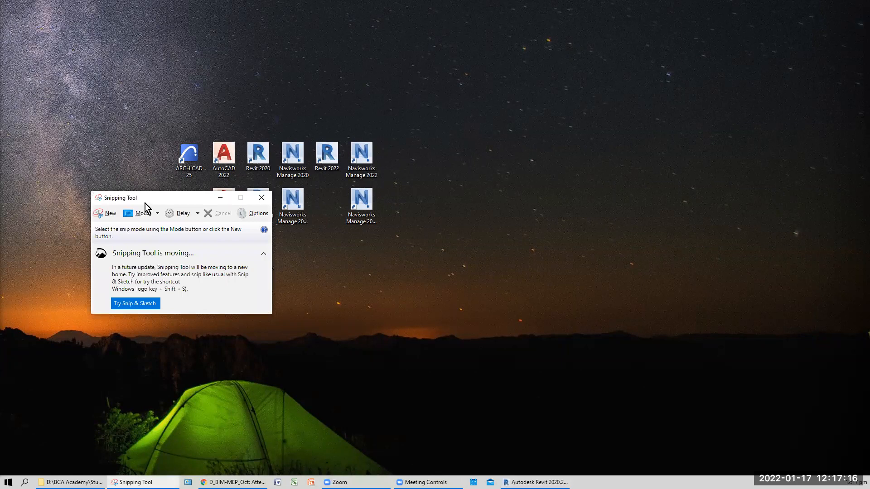
pyautogui.hotkey('alt', 'n')
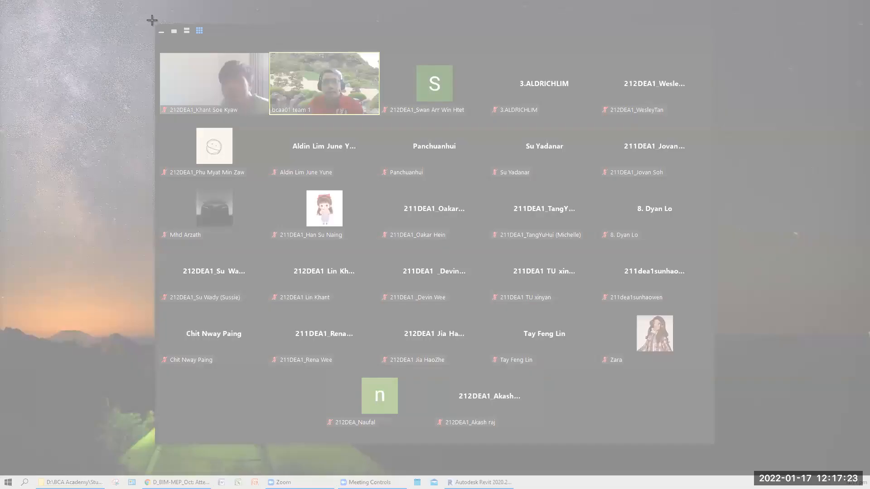
pyautogui.moveTo(152, 20); pyautogui.dragTo(718, 447)
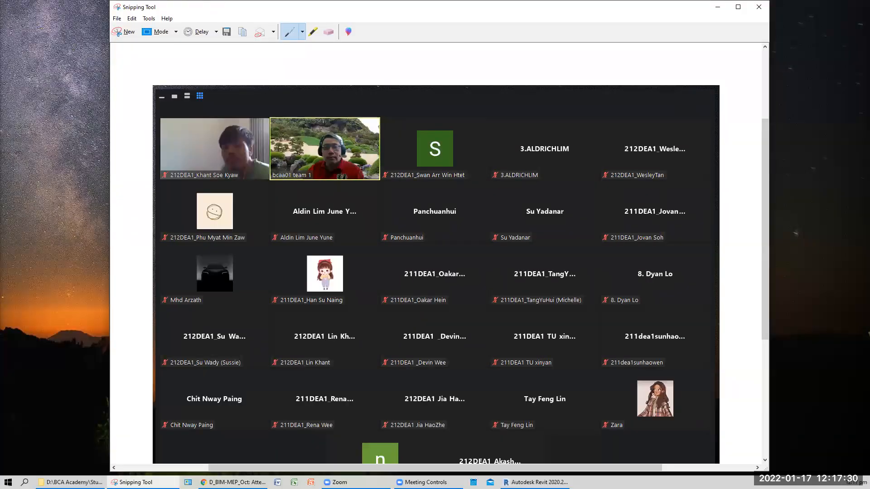
pyautogui.click(117, 19)
pyautogui.click(137, 43)
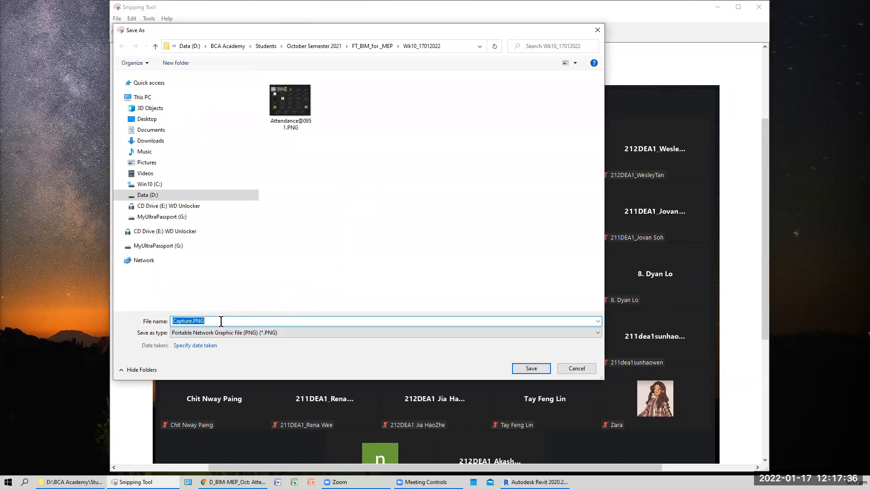
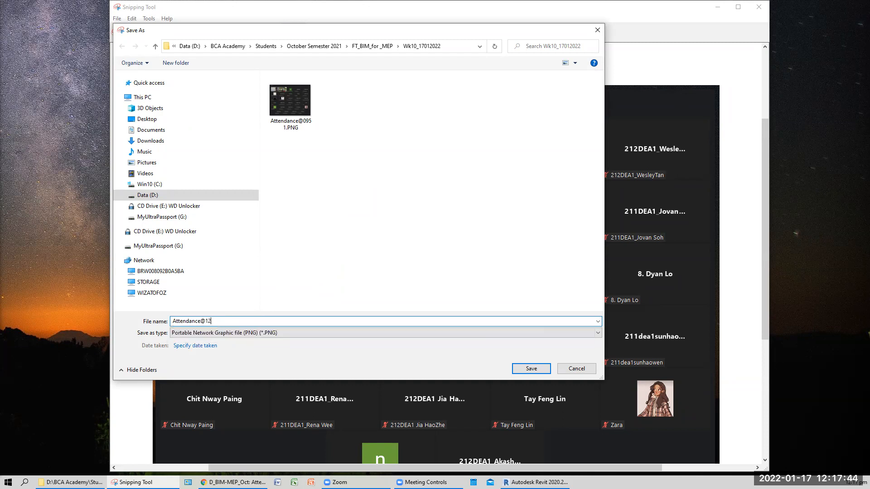
pyautogui.click(537, 369)
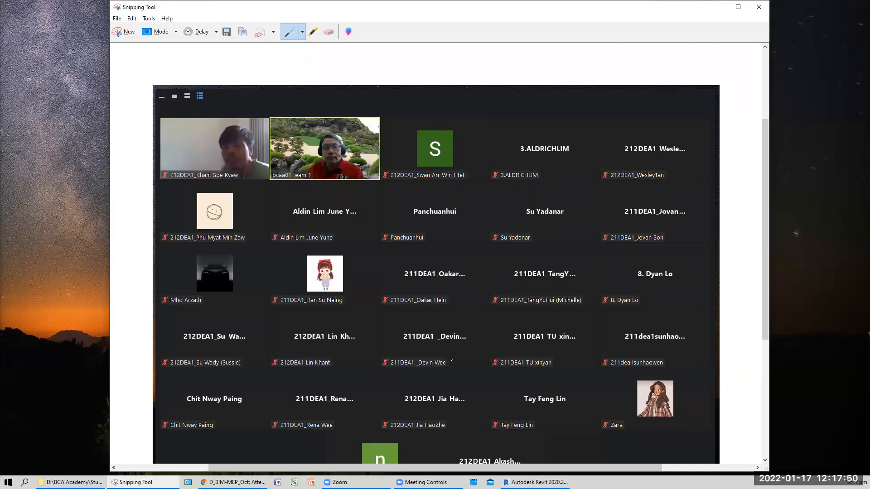
pyautogui.click(759, 7)
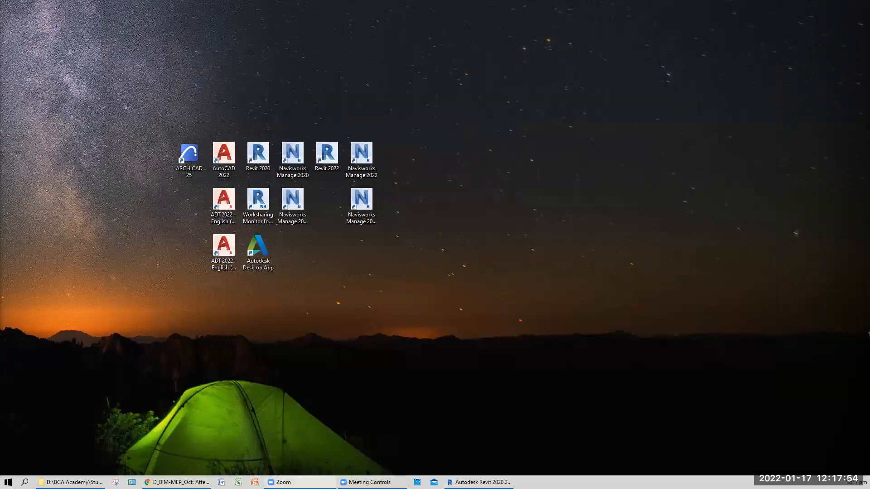
pyautogui.click(478, 482)
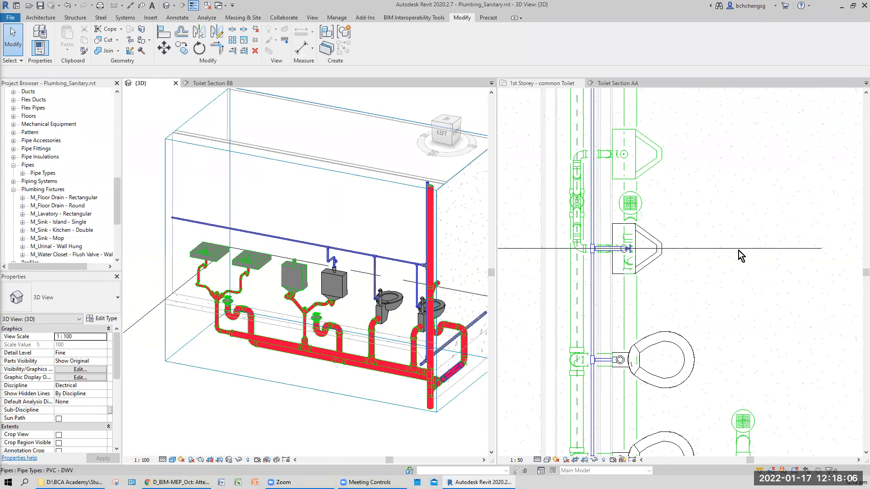
pyautogui.click(842, 6)
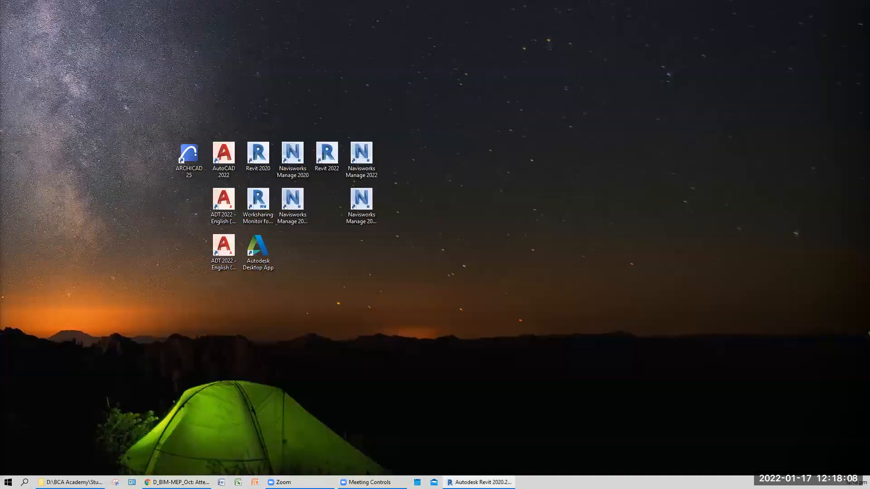
pyautogui.click(79, 482)
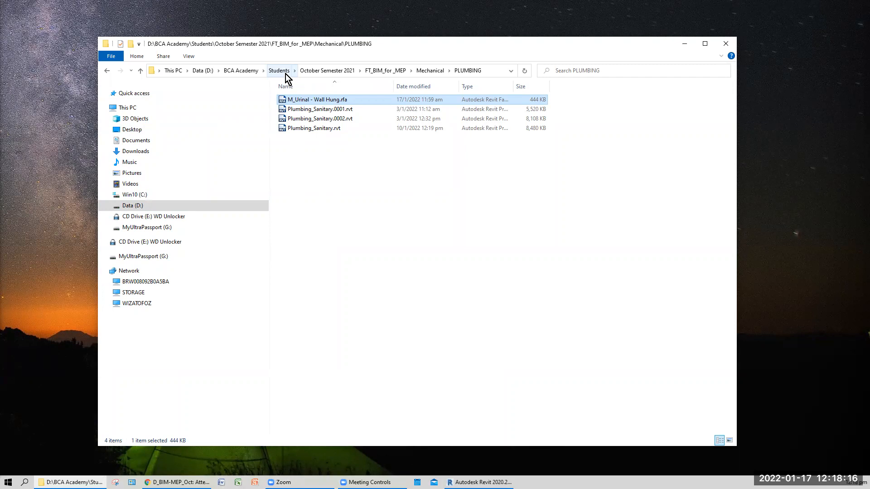
pyautogui.click(384, 72)
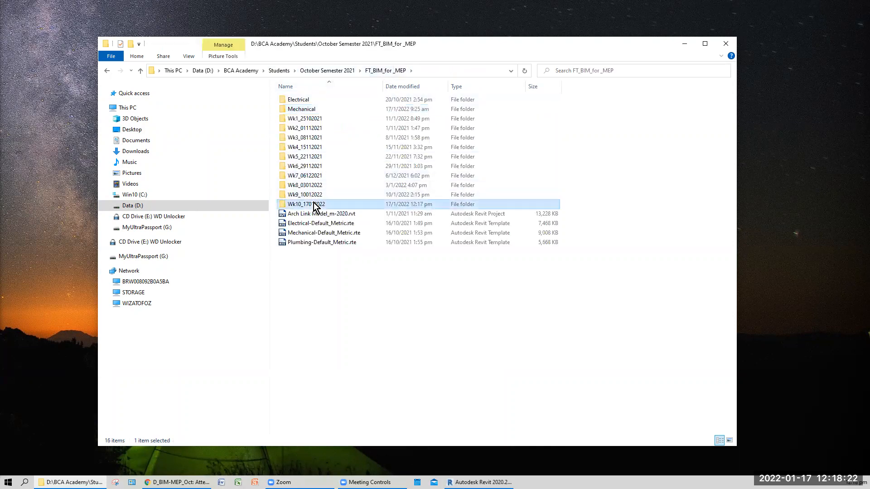
pyautogui.doubleClick(314, 204)
pyautogui.doubleClick(355, 115)
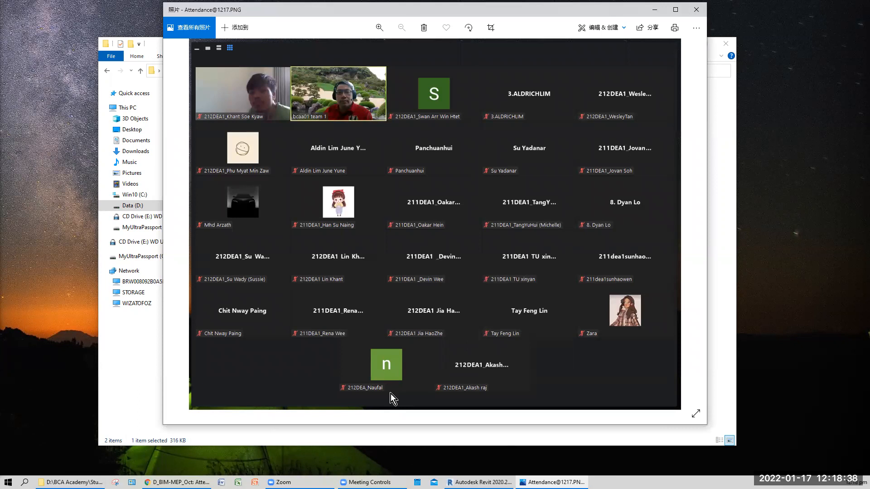
pyautogui.click(696, 10)
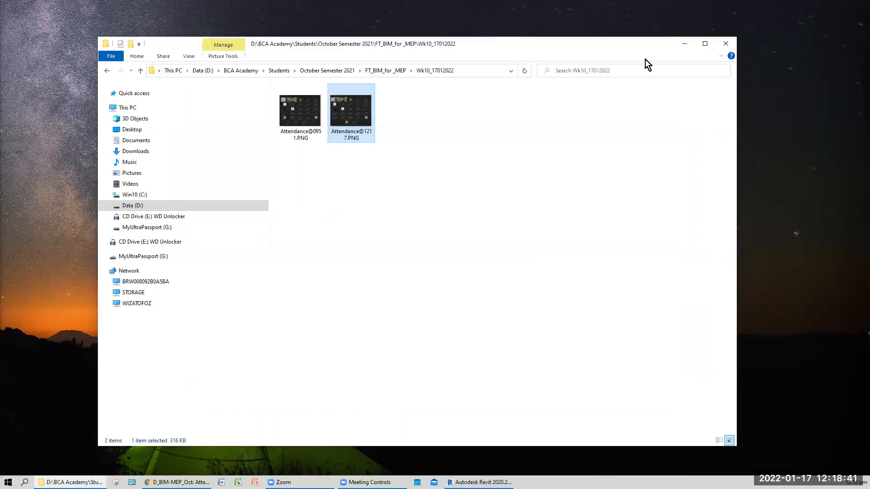
pyautogui.click(685, 44)
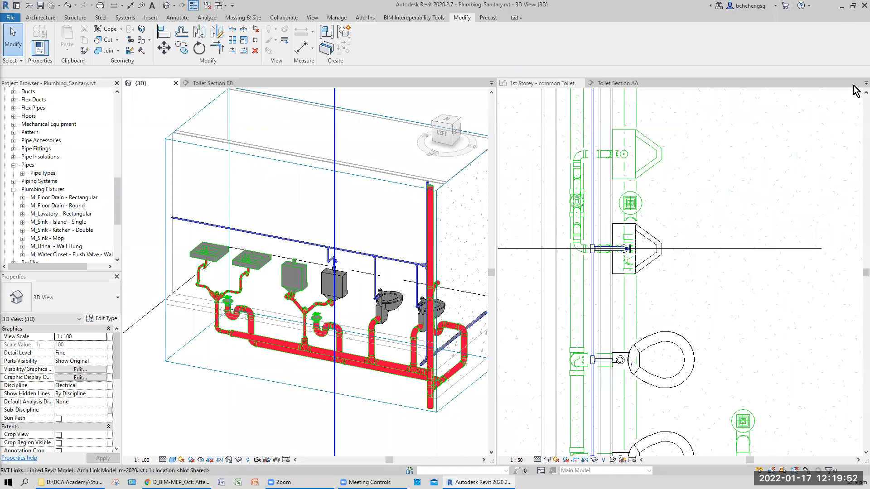
# Activate the toilet floor plan, then the 3D view, and close Revit
pyautogui.click(617, 102)
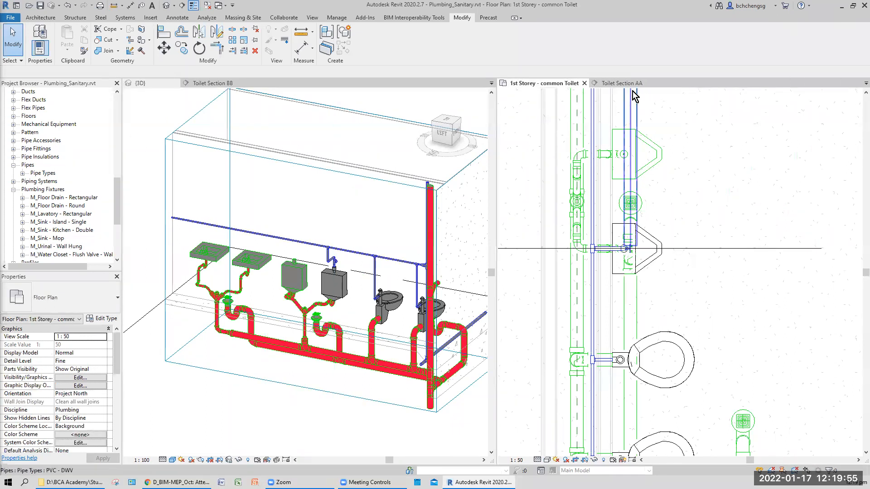
pyautogui.click(154, 109)
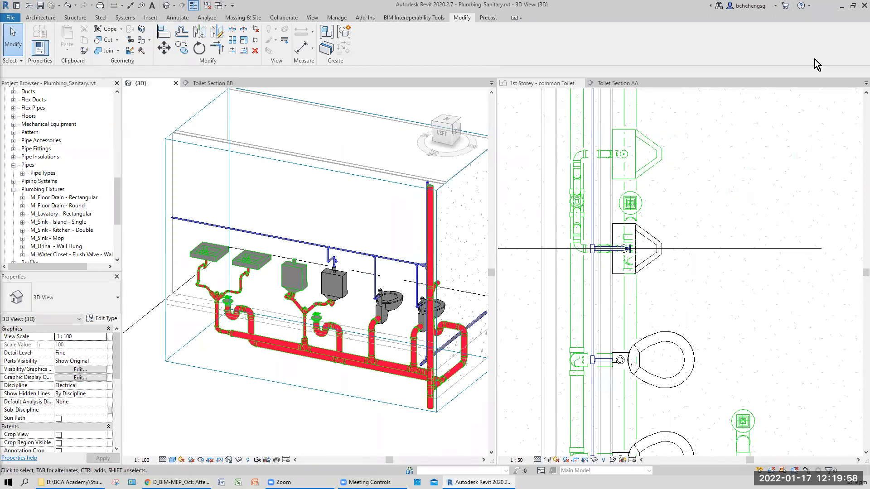
pyautogui.click(858, 7)
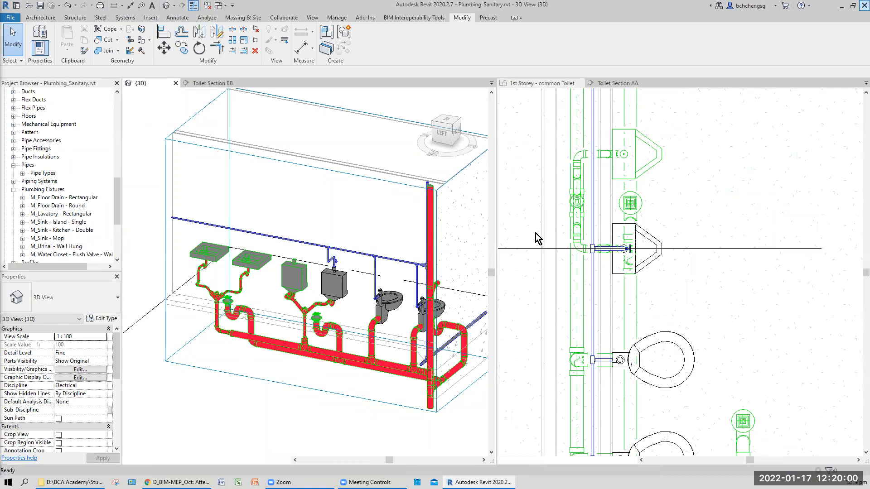